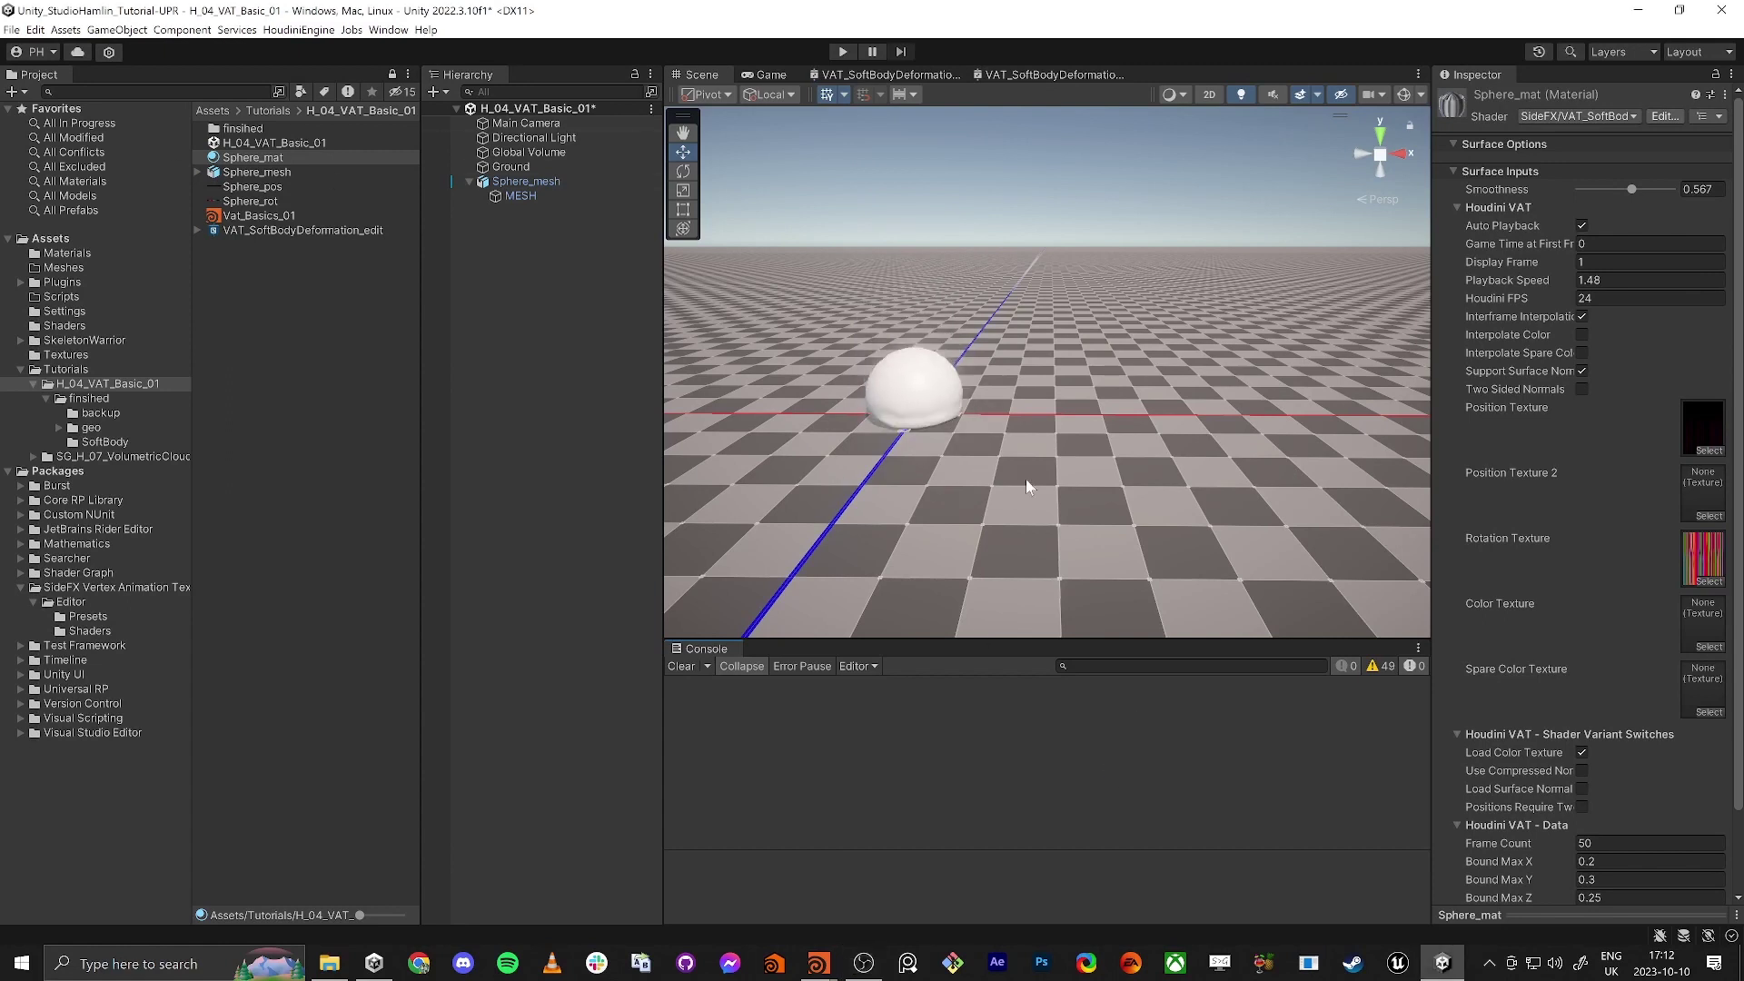
Step: Switch to the Houdini project and go up from the ROP network to the geo1 network
key(alt+Tab)
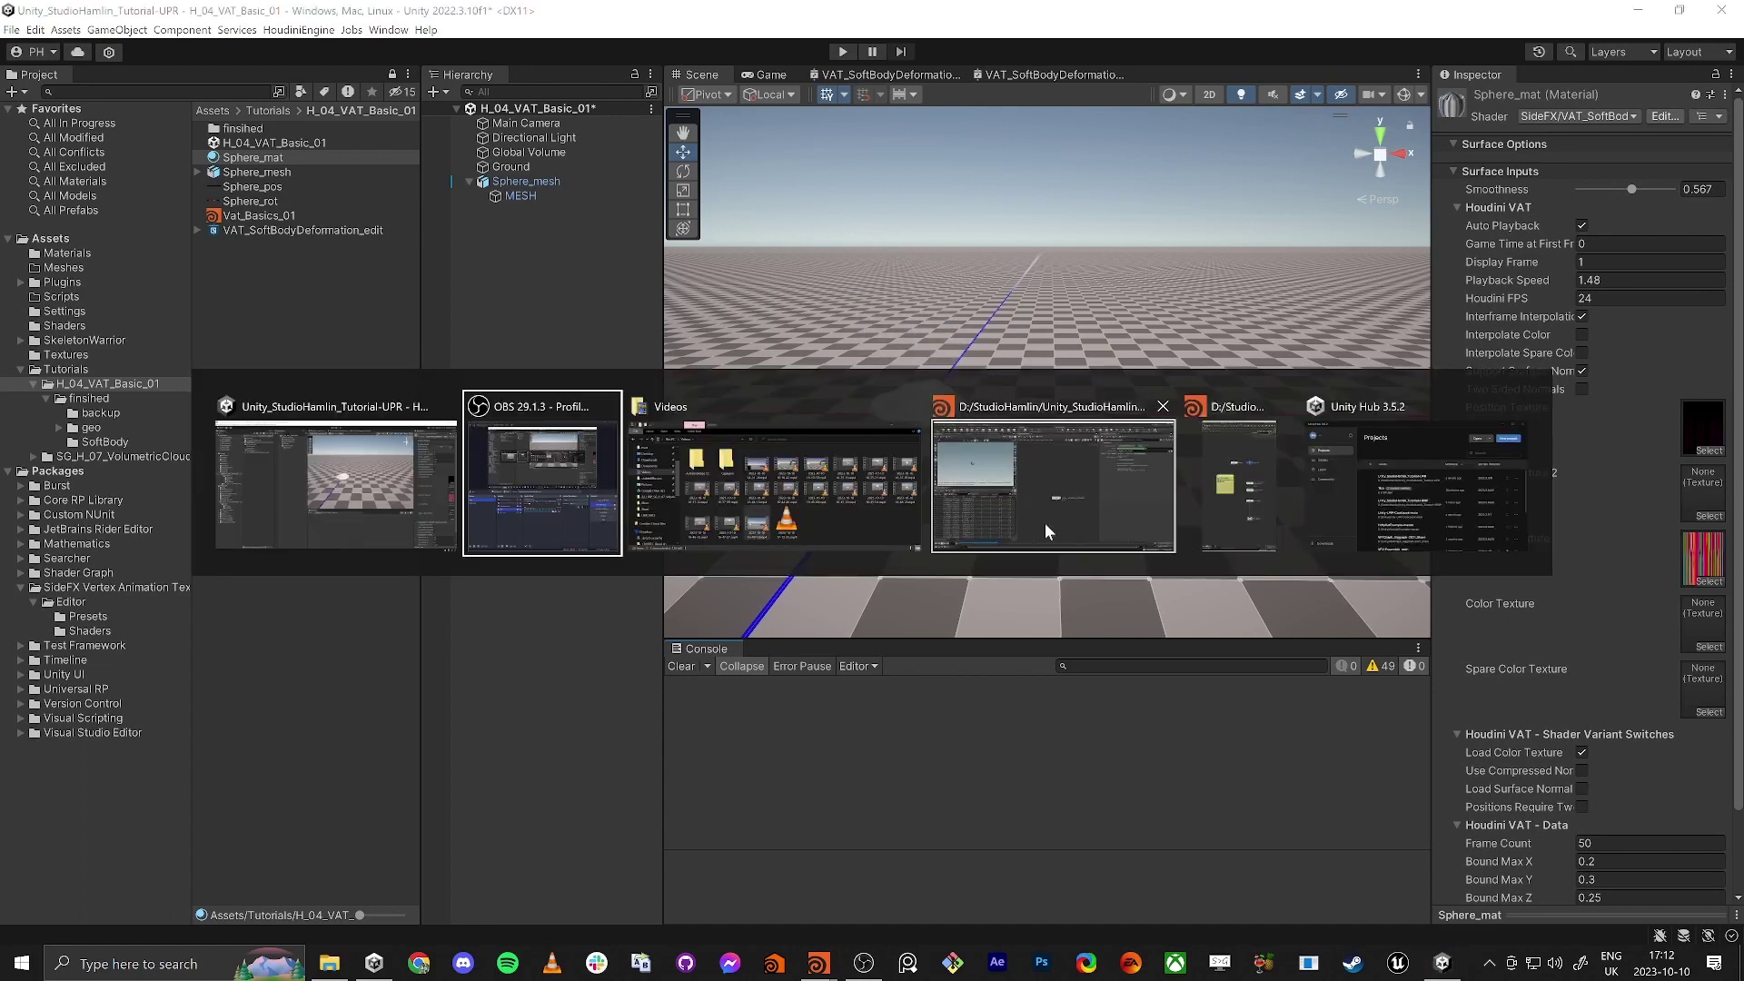
click(1045, 521)
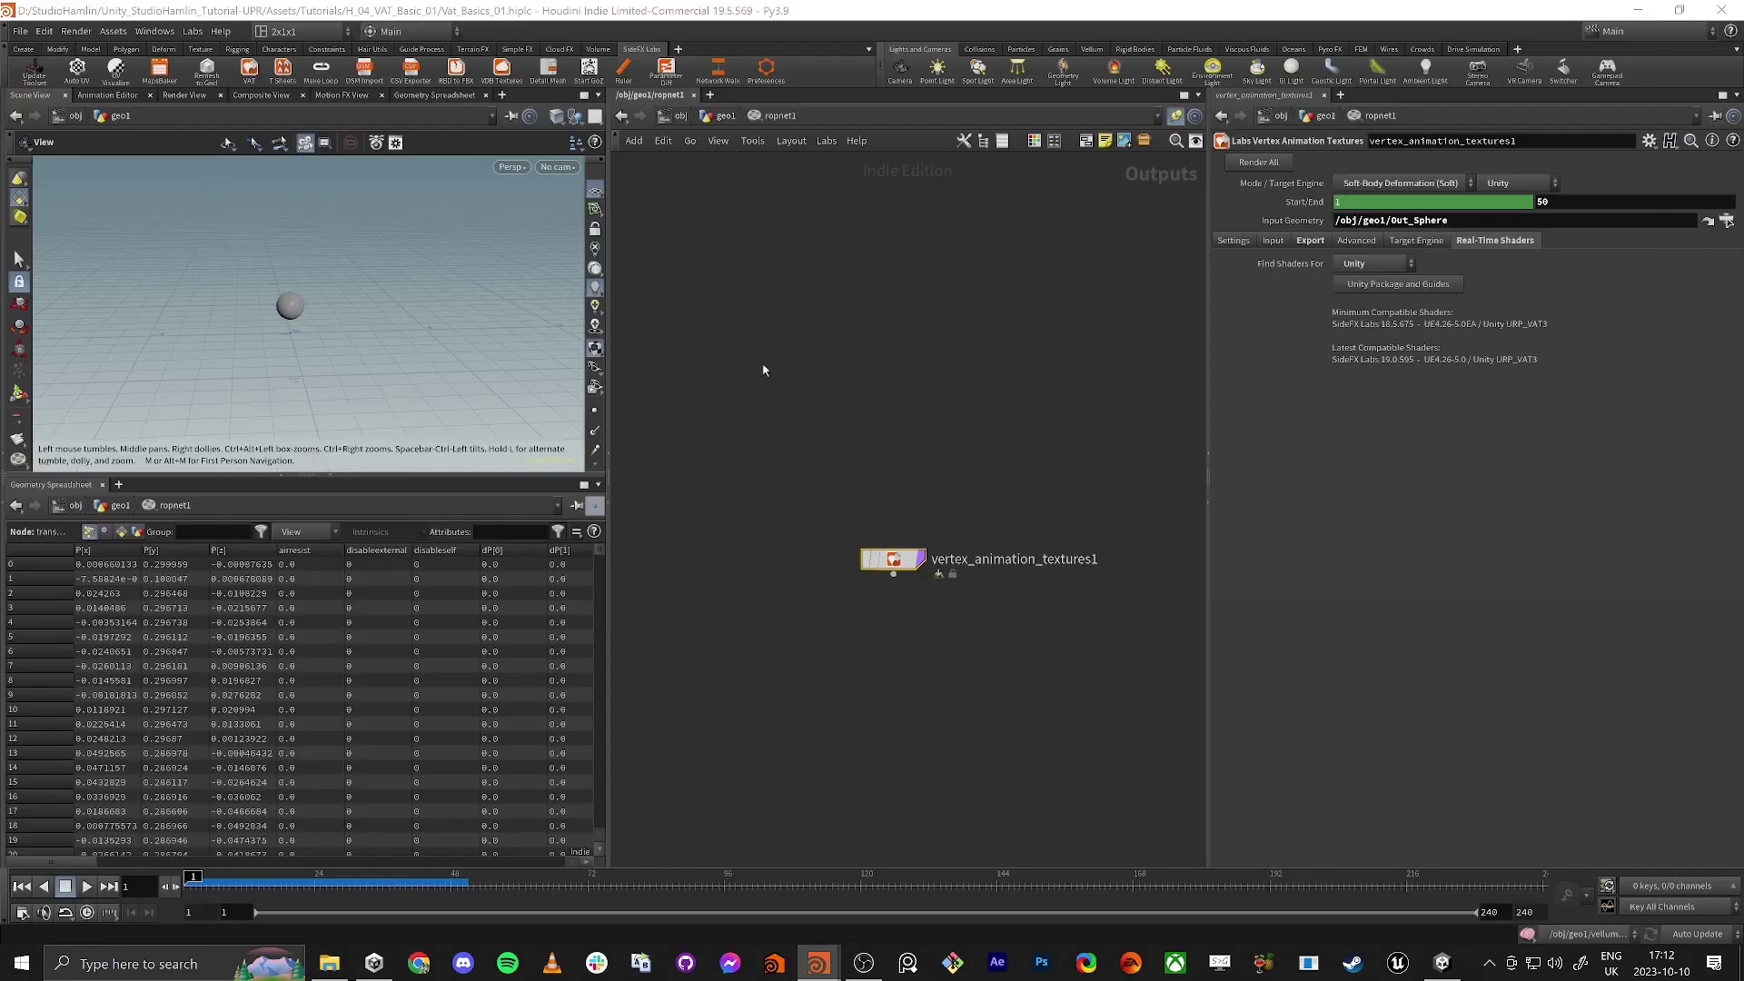
click(705, 115)
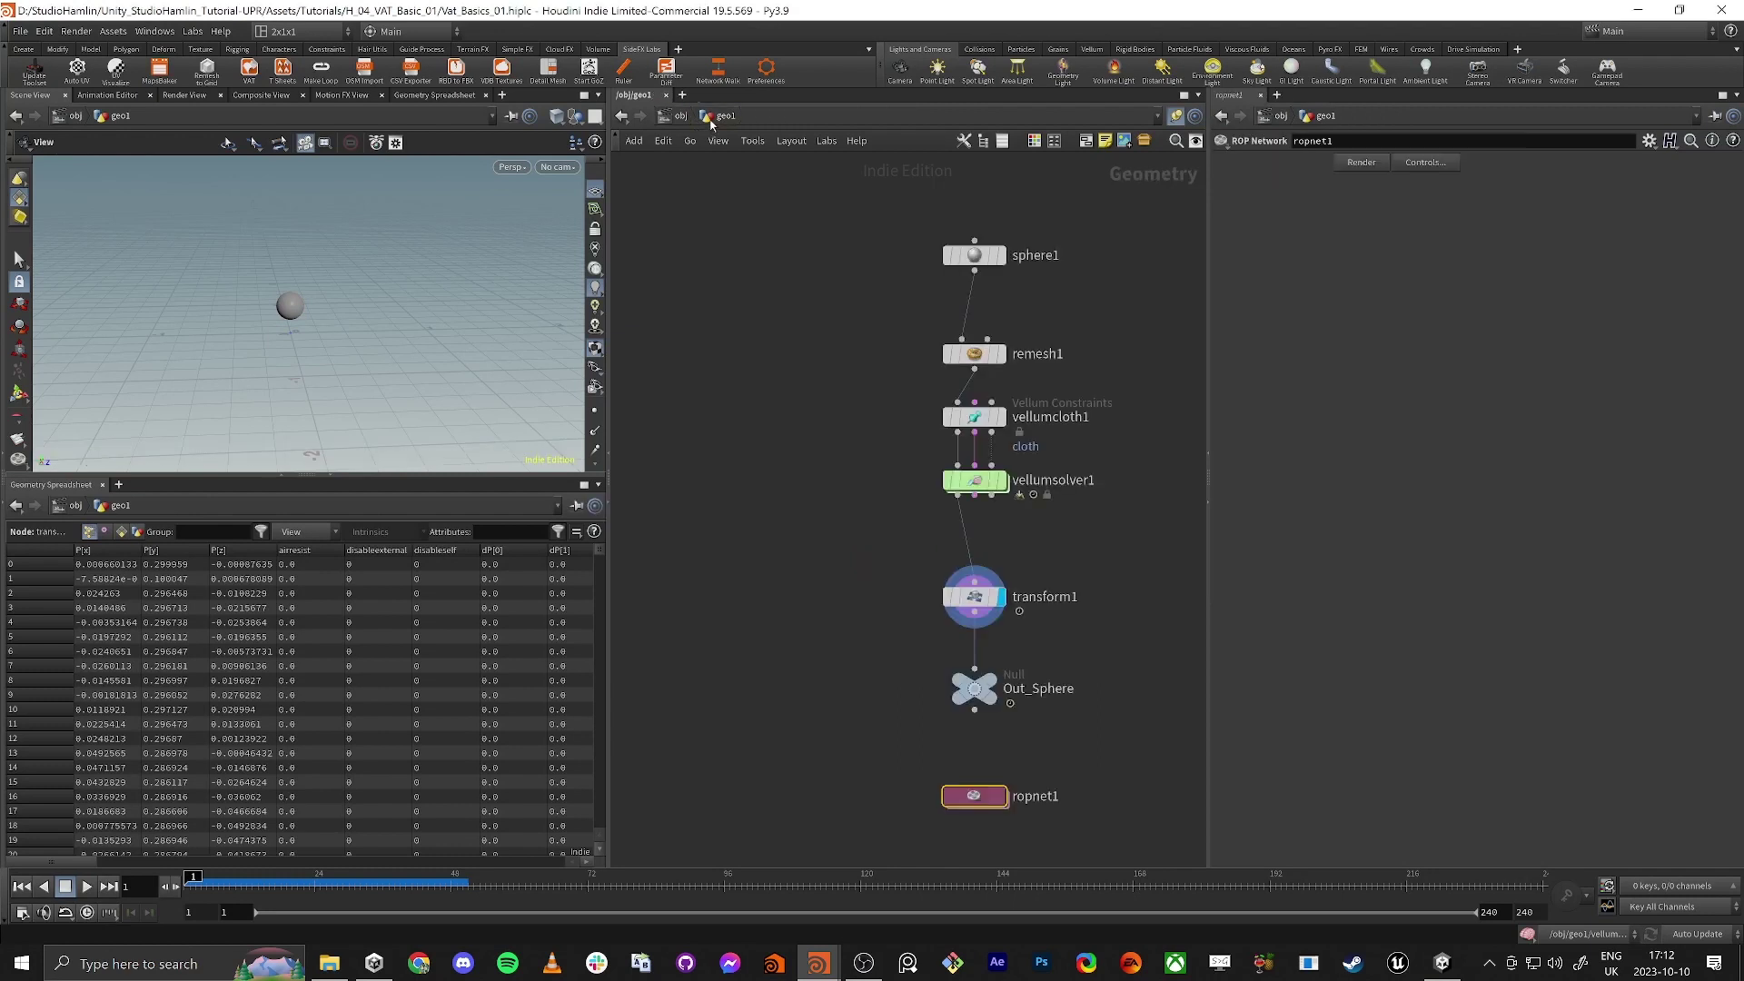
Step: Duplicate the node chain from sphere1 to Out_Sphere and place the copy beside the original
drag(839, 601, 1000, 327)
click(771, 482)
middle_drag(813, 508, 756, 601)
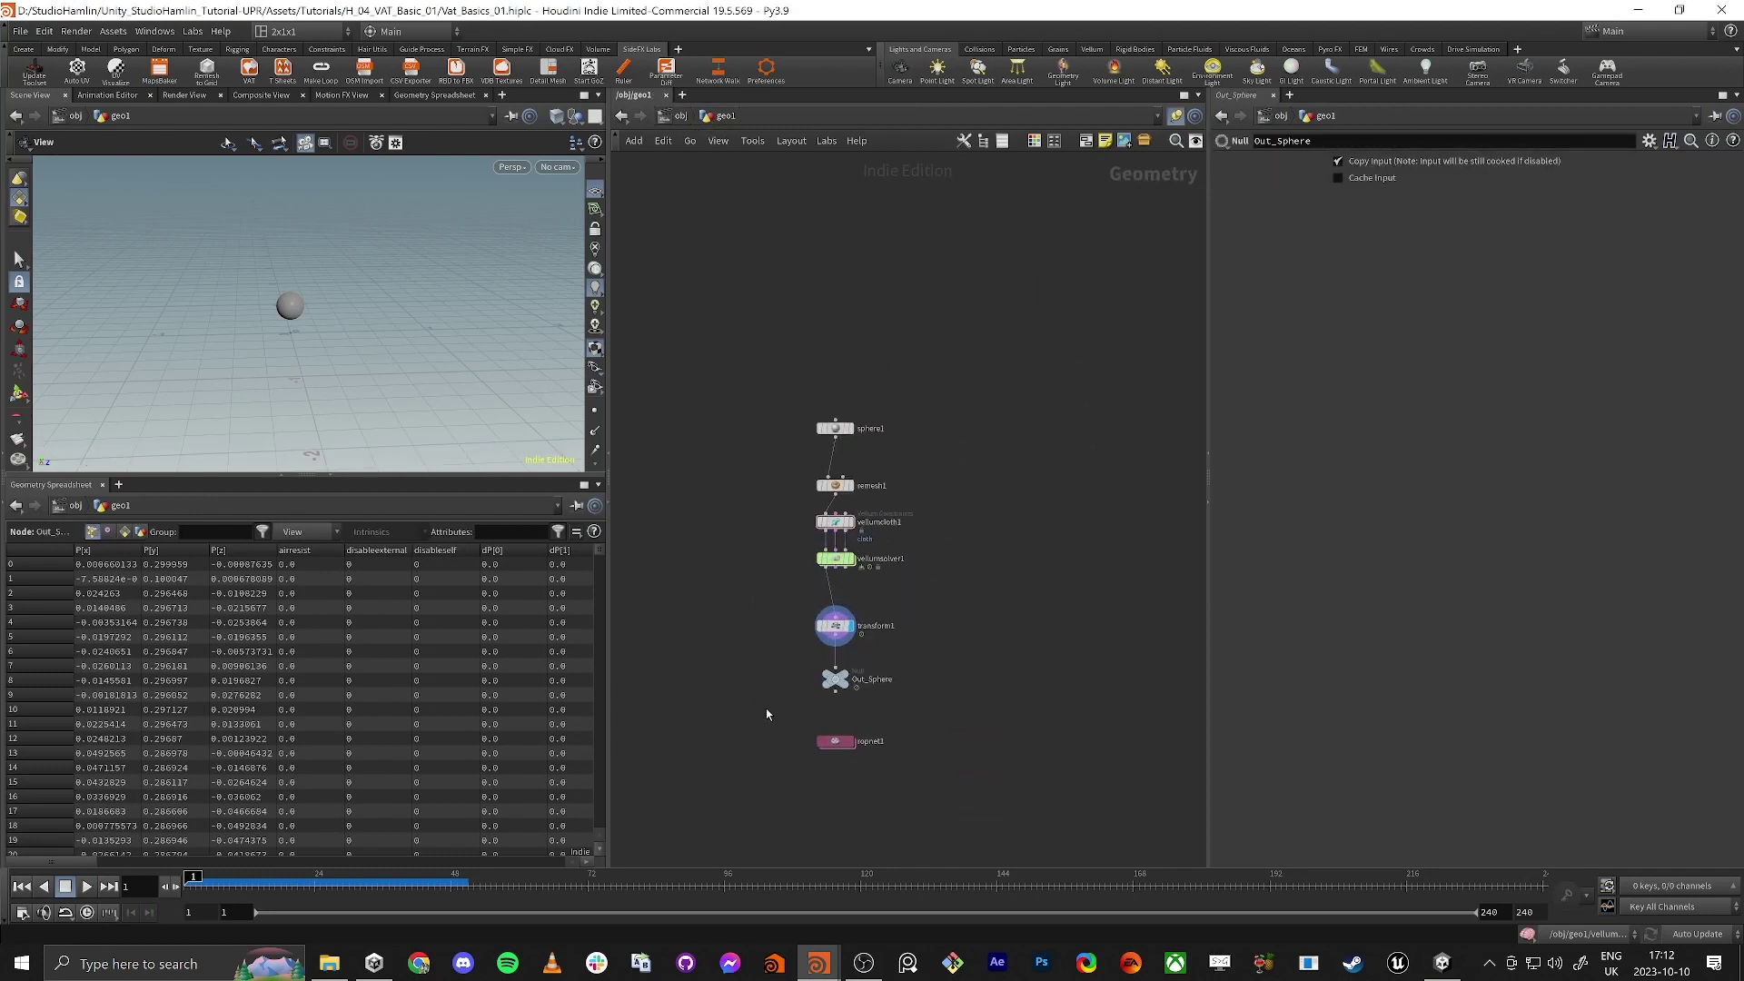
drag(744, 264, 981, 356)
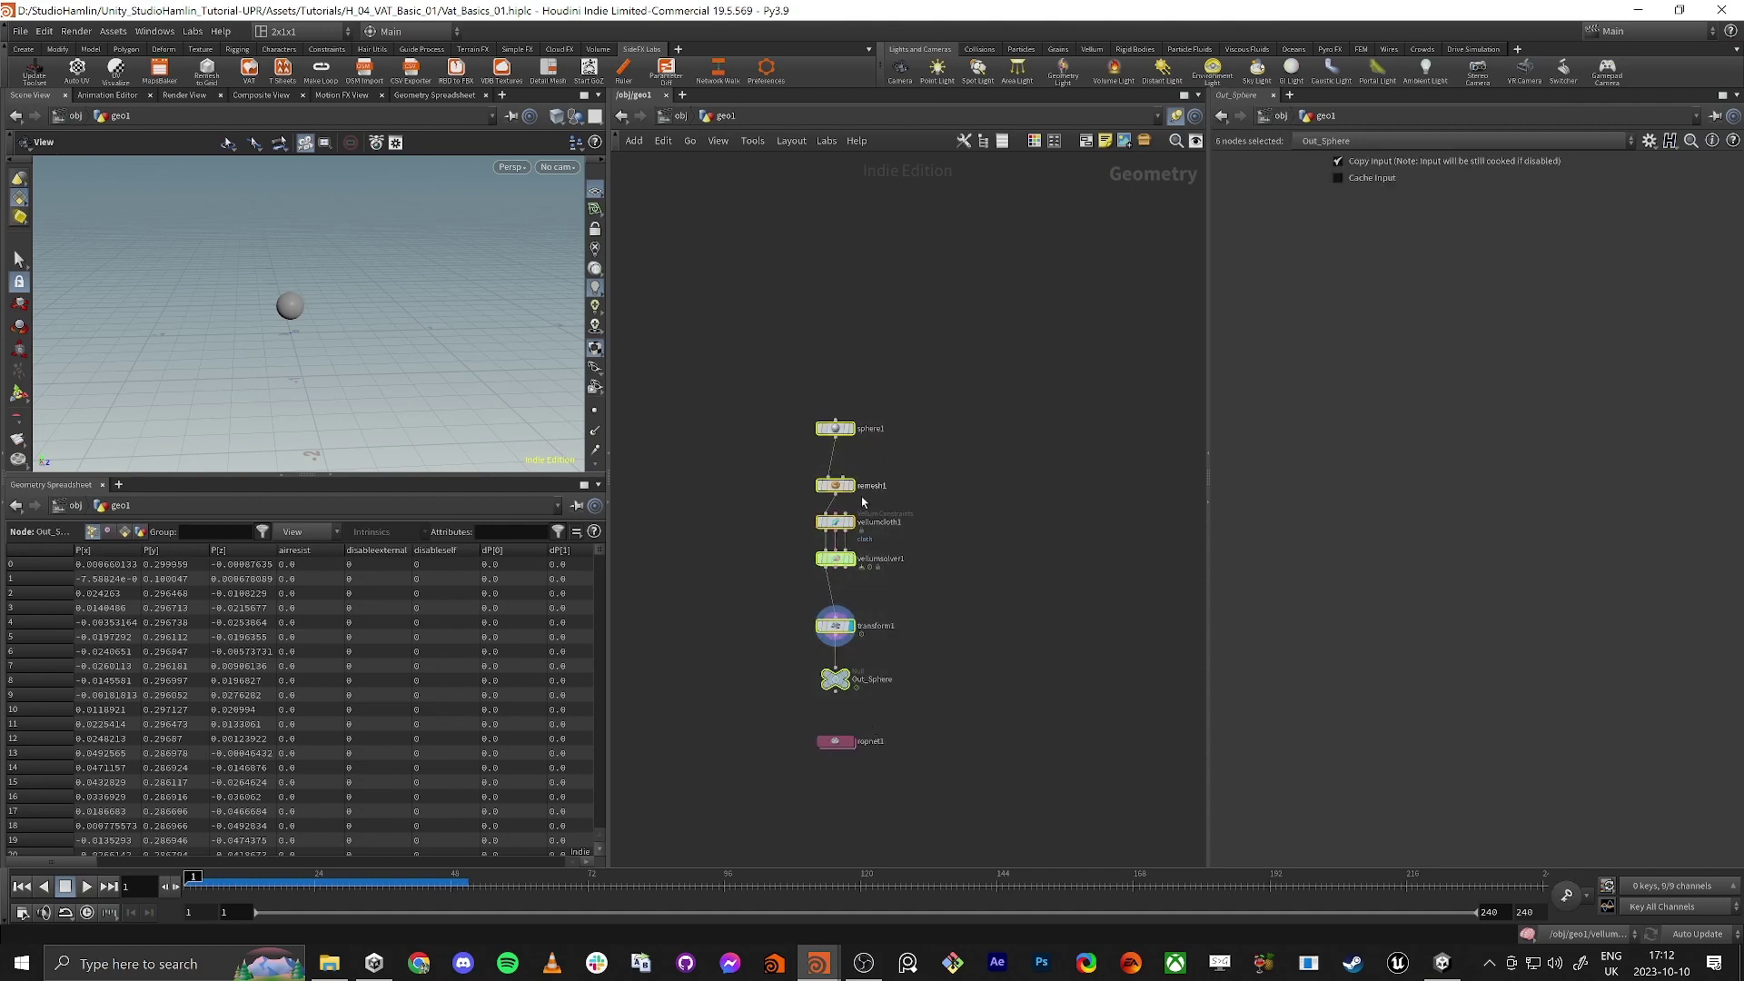
drag(847, 687, 895, 639)
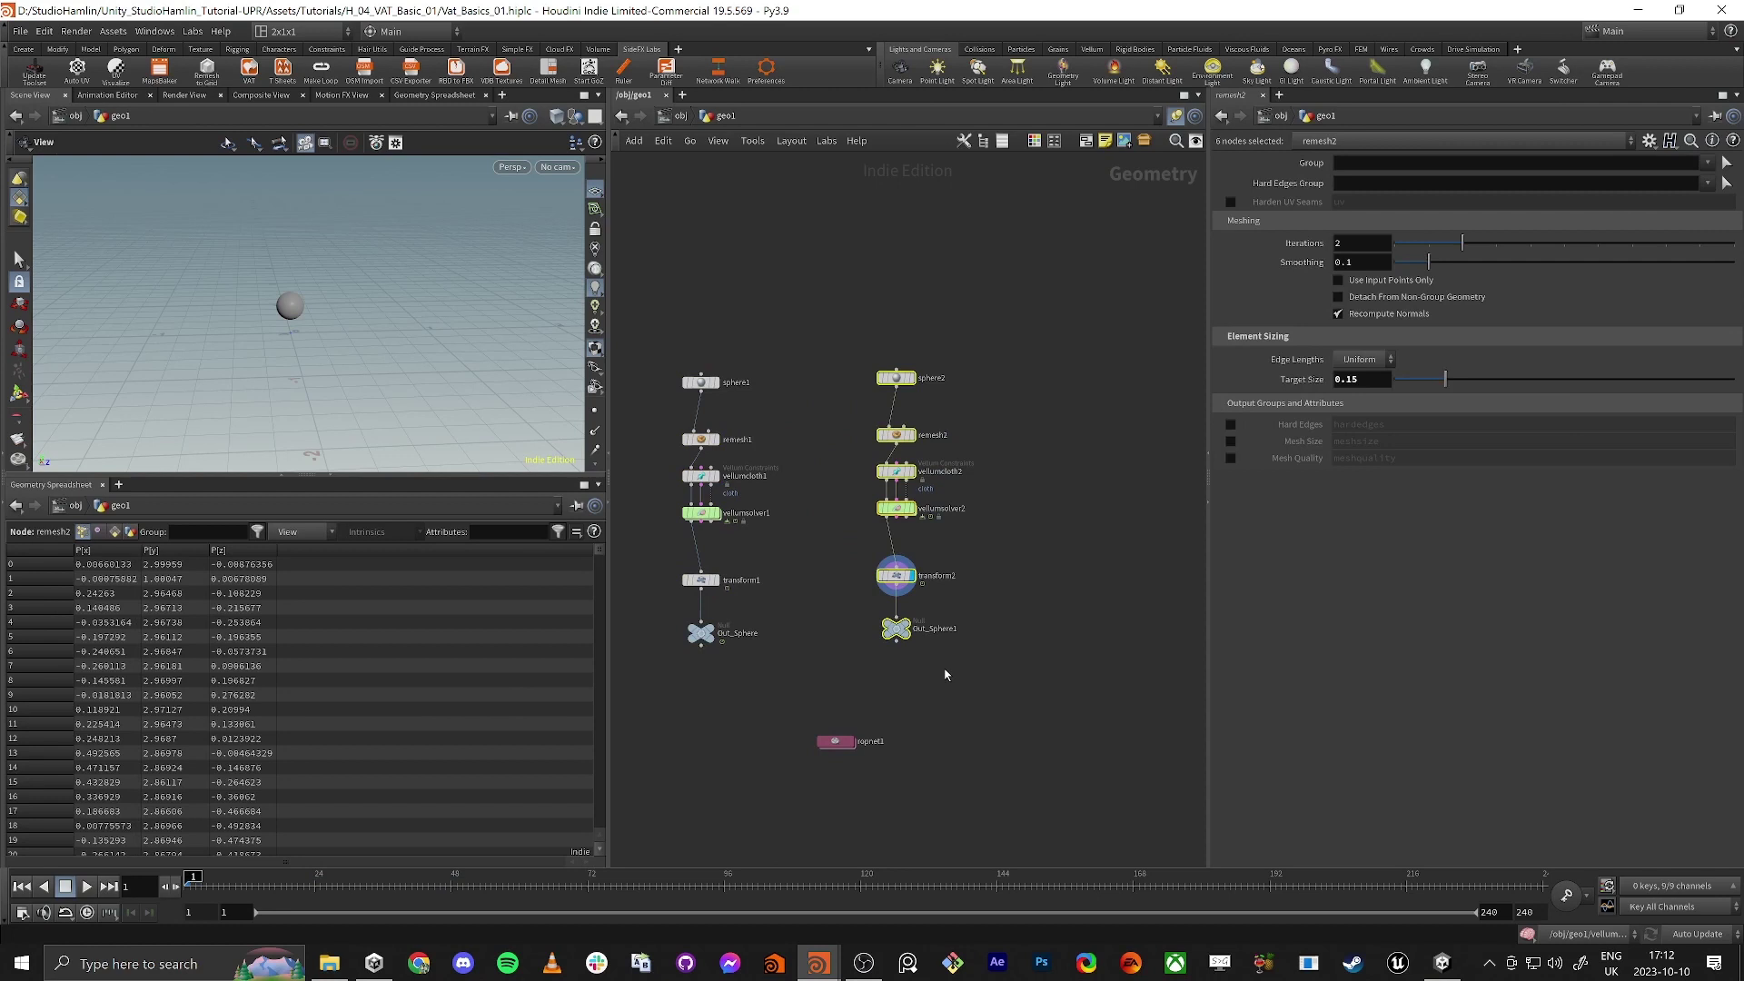
Step: Rename the null at the end of the duplicated chain to Out_Text
scroll(944, 670, up, 4)
click(918, 629)
click(920, 586)
drag(917, 587, 1105, 616)
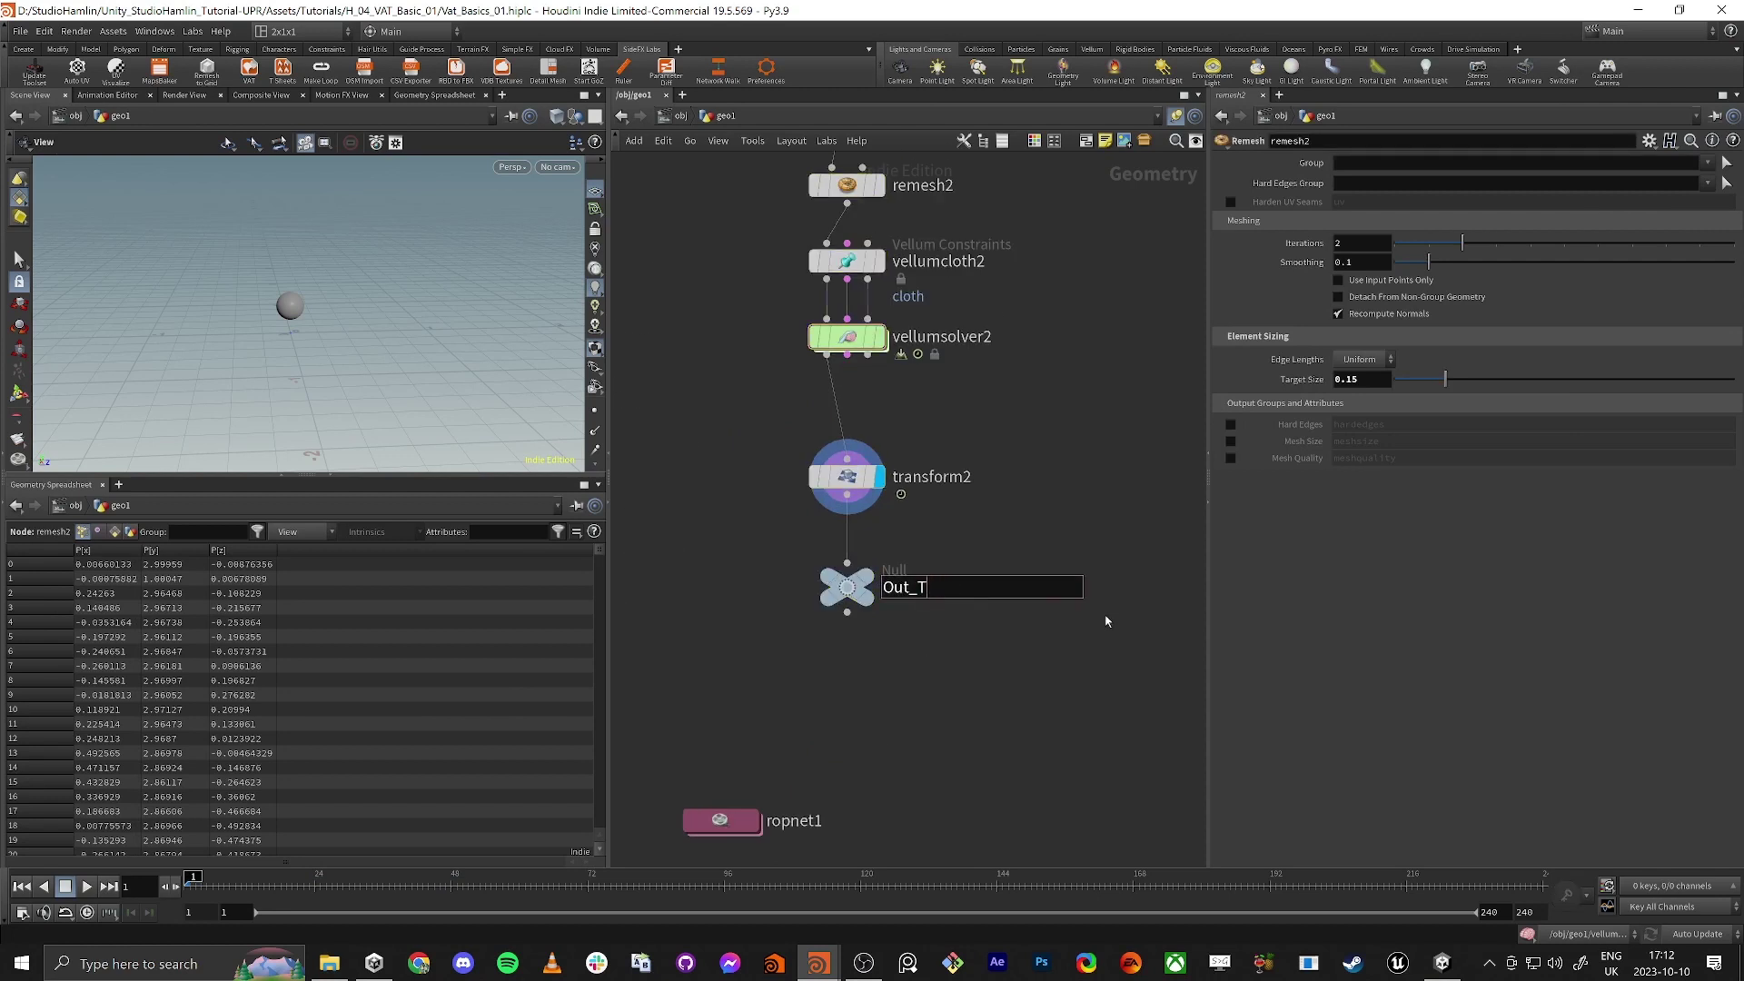
key(Return)
Step: Display sphere2 and add a Font node in the free space above it
middle_drag(947, 536, 1019, 674)
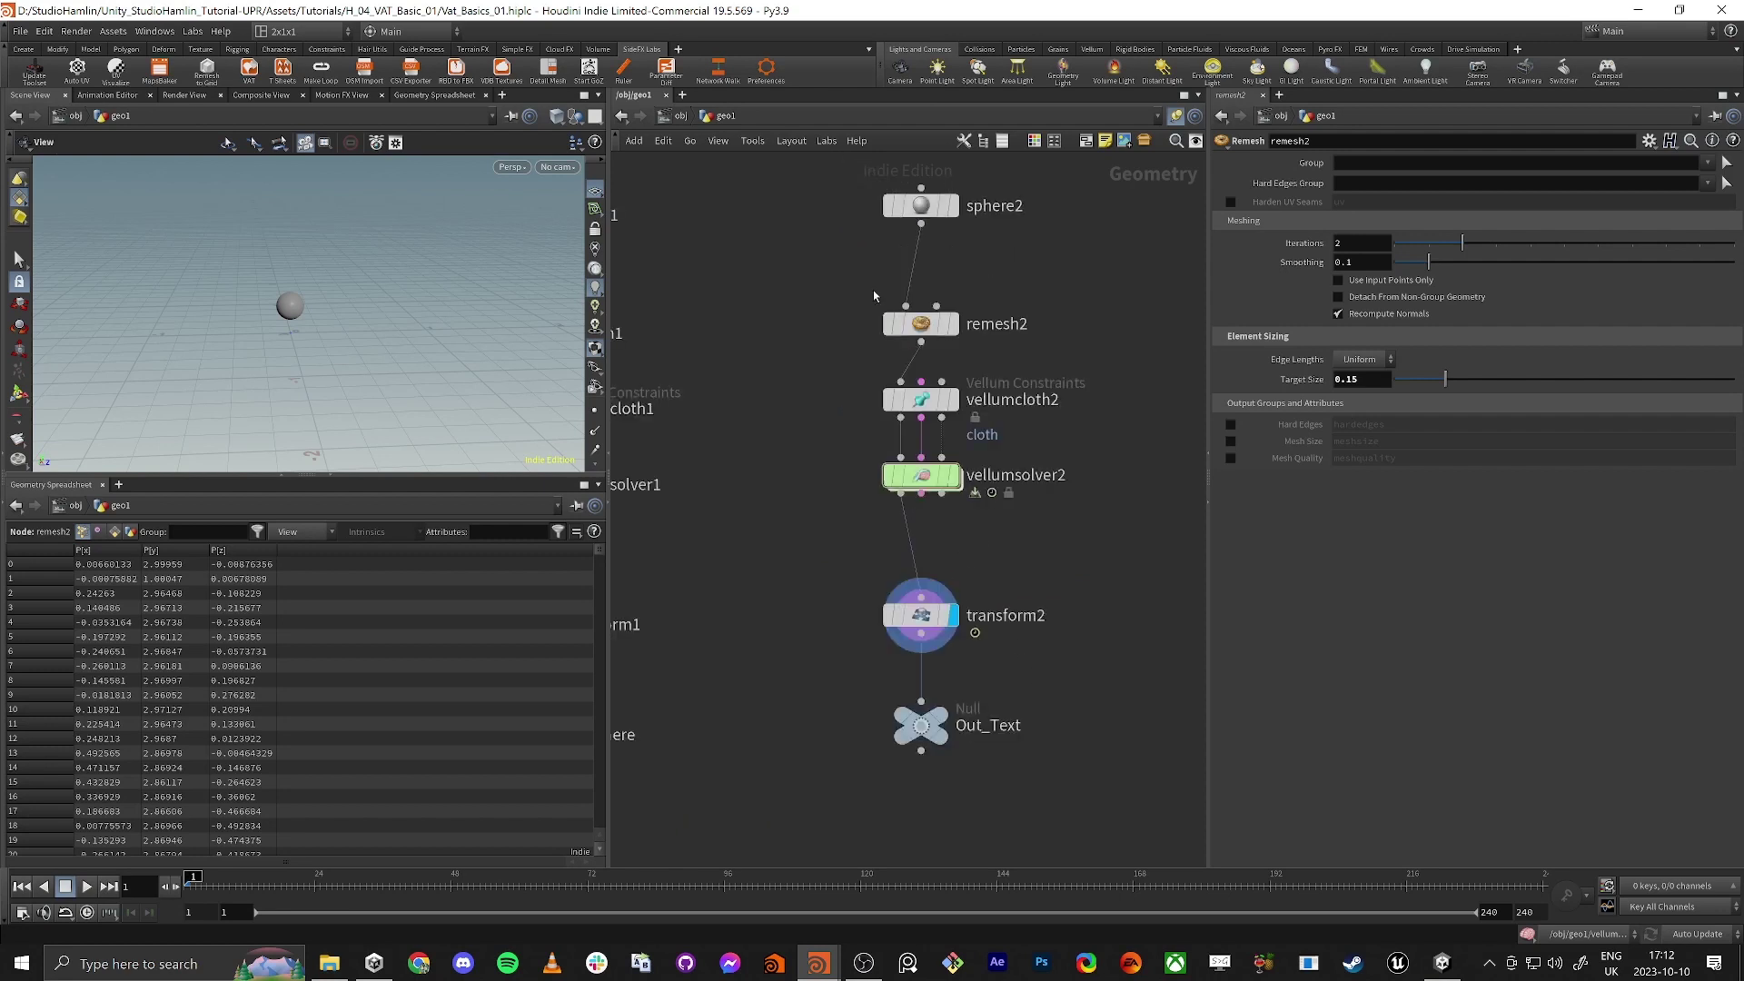
middle_drag(874, 290, 886, 508)
middle_drag(864, 384, 898, 564)
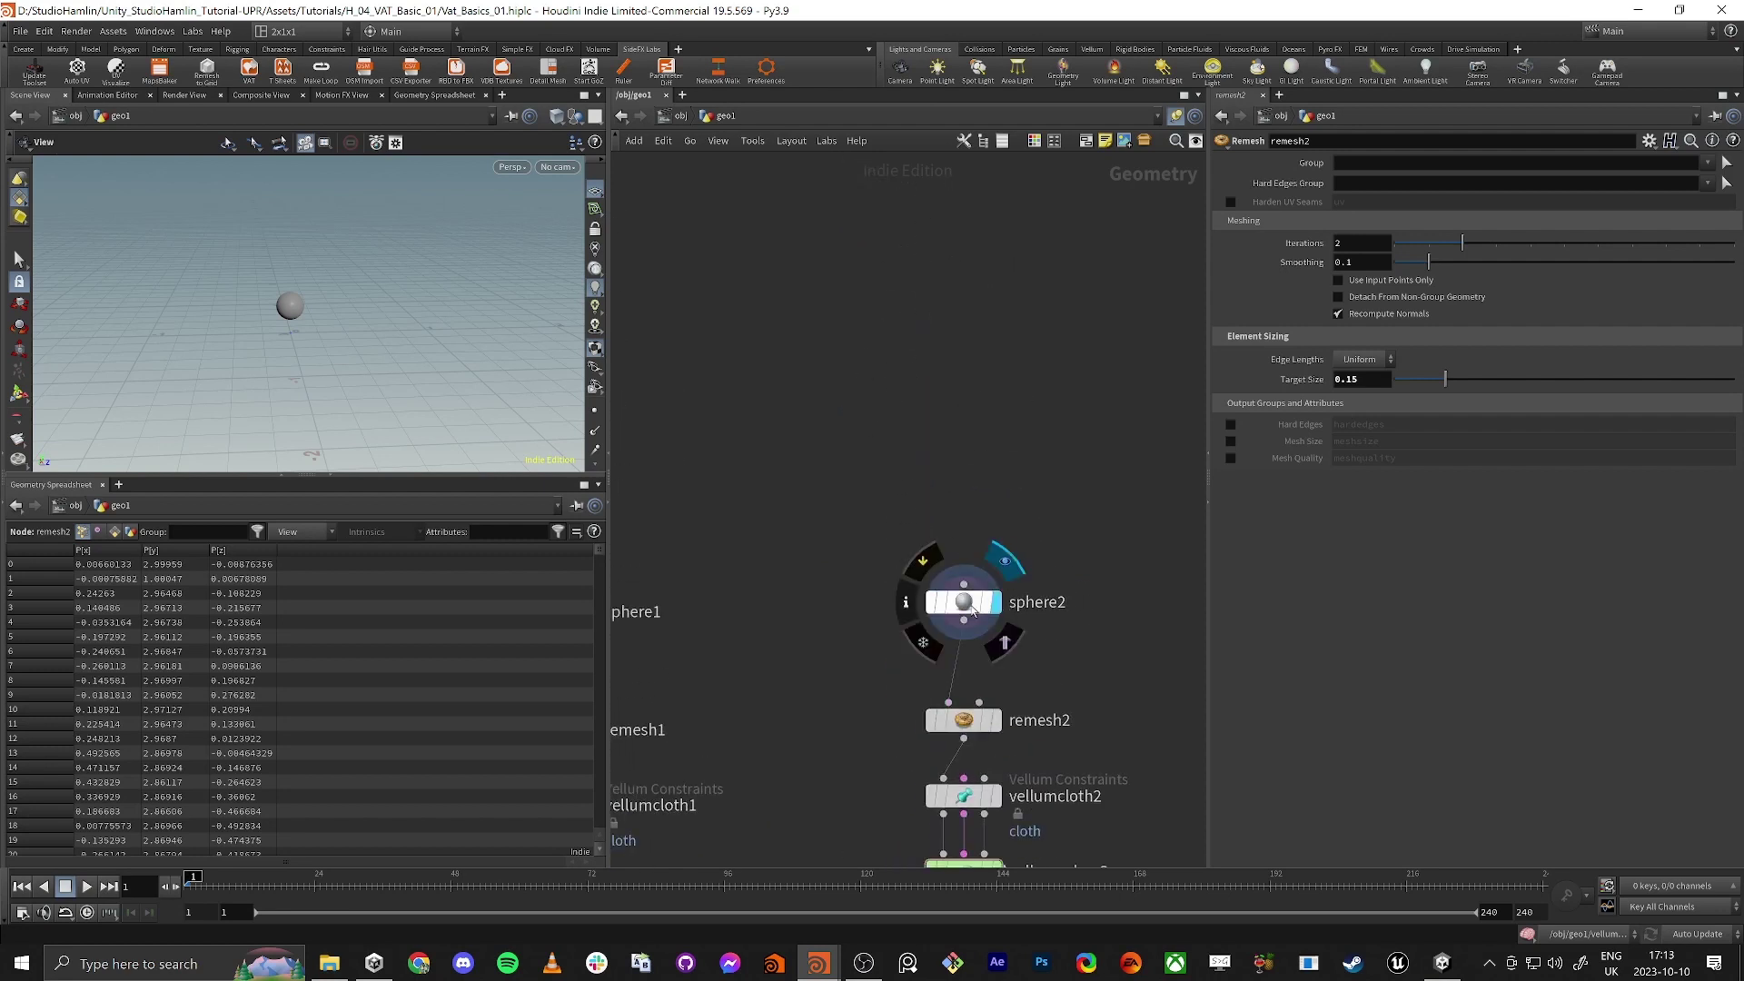
click(996, 602)
key(Tab)
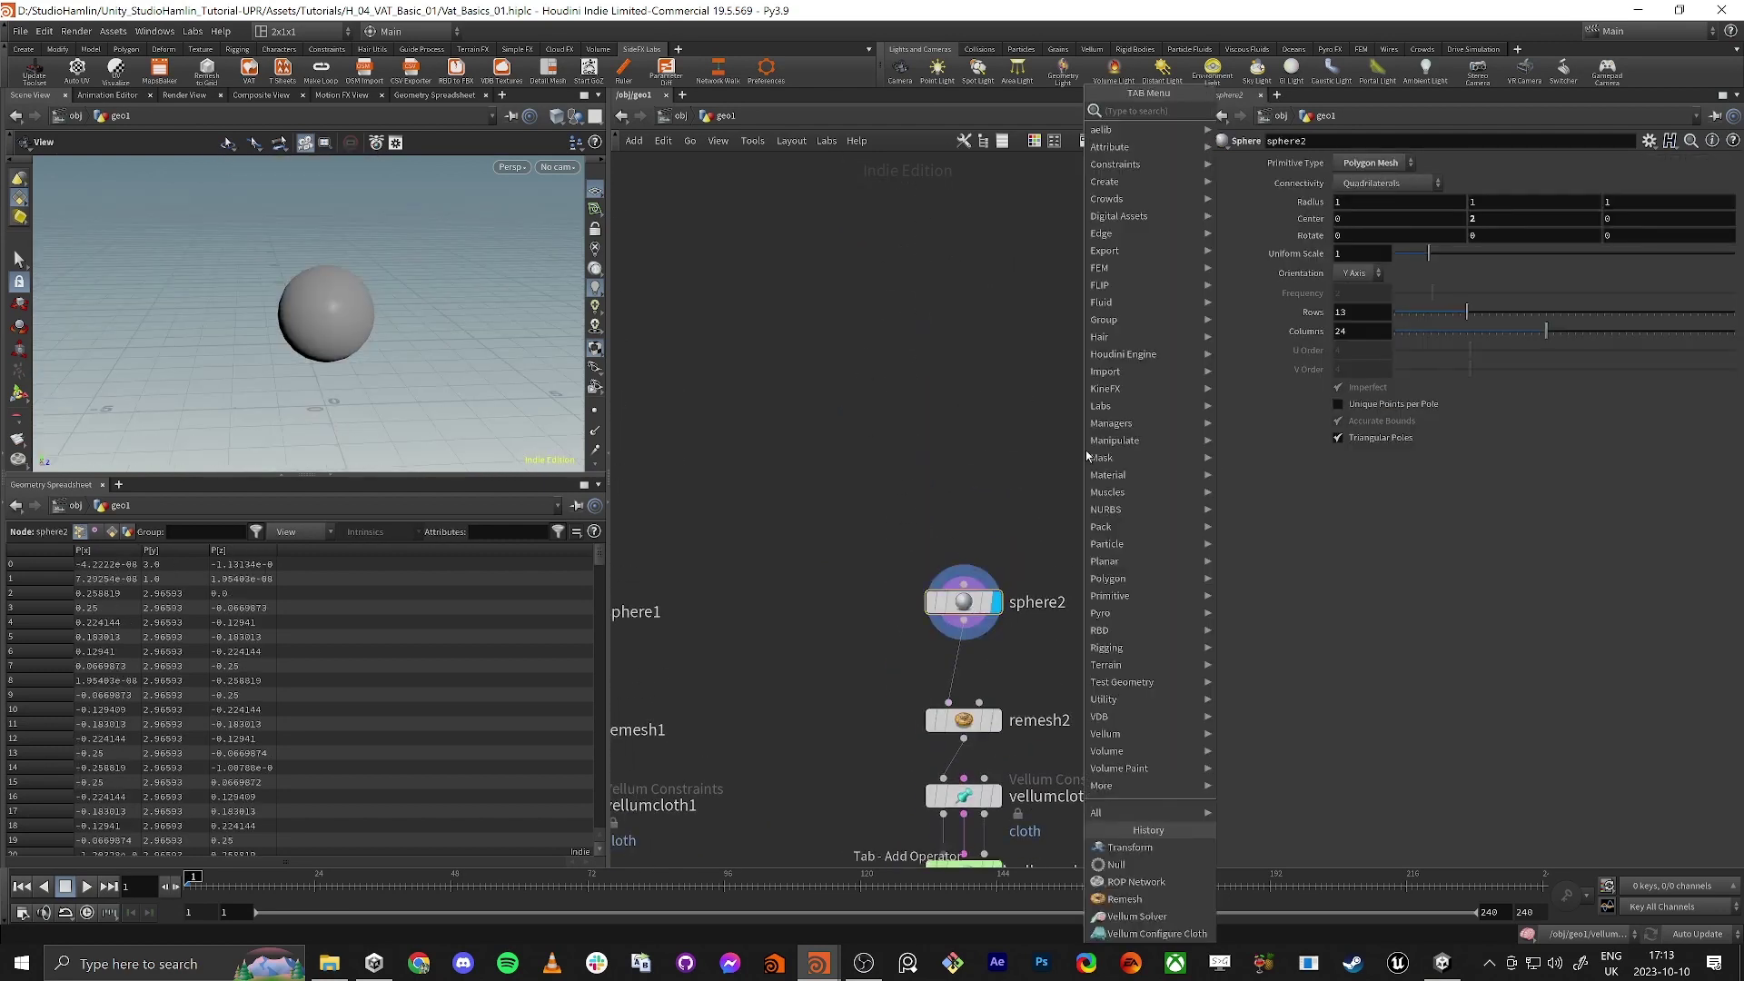
text(font)
key(Return)
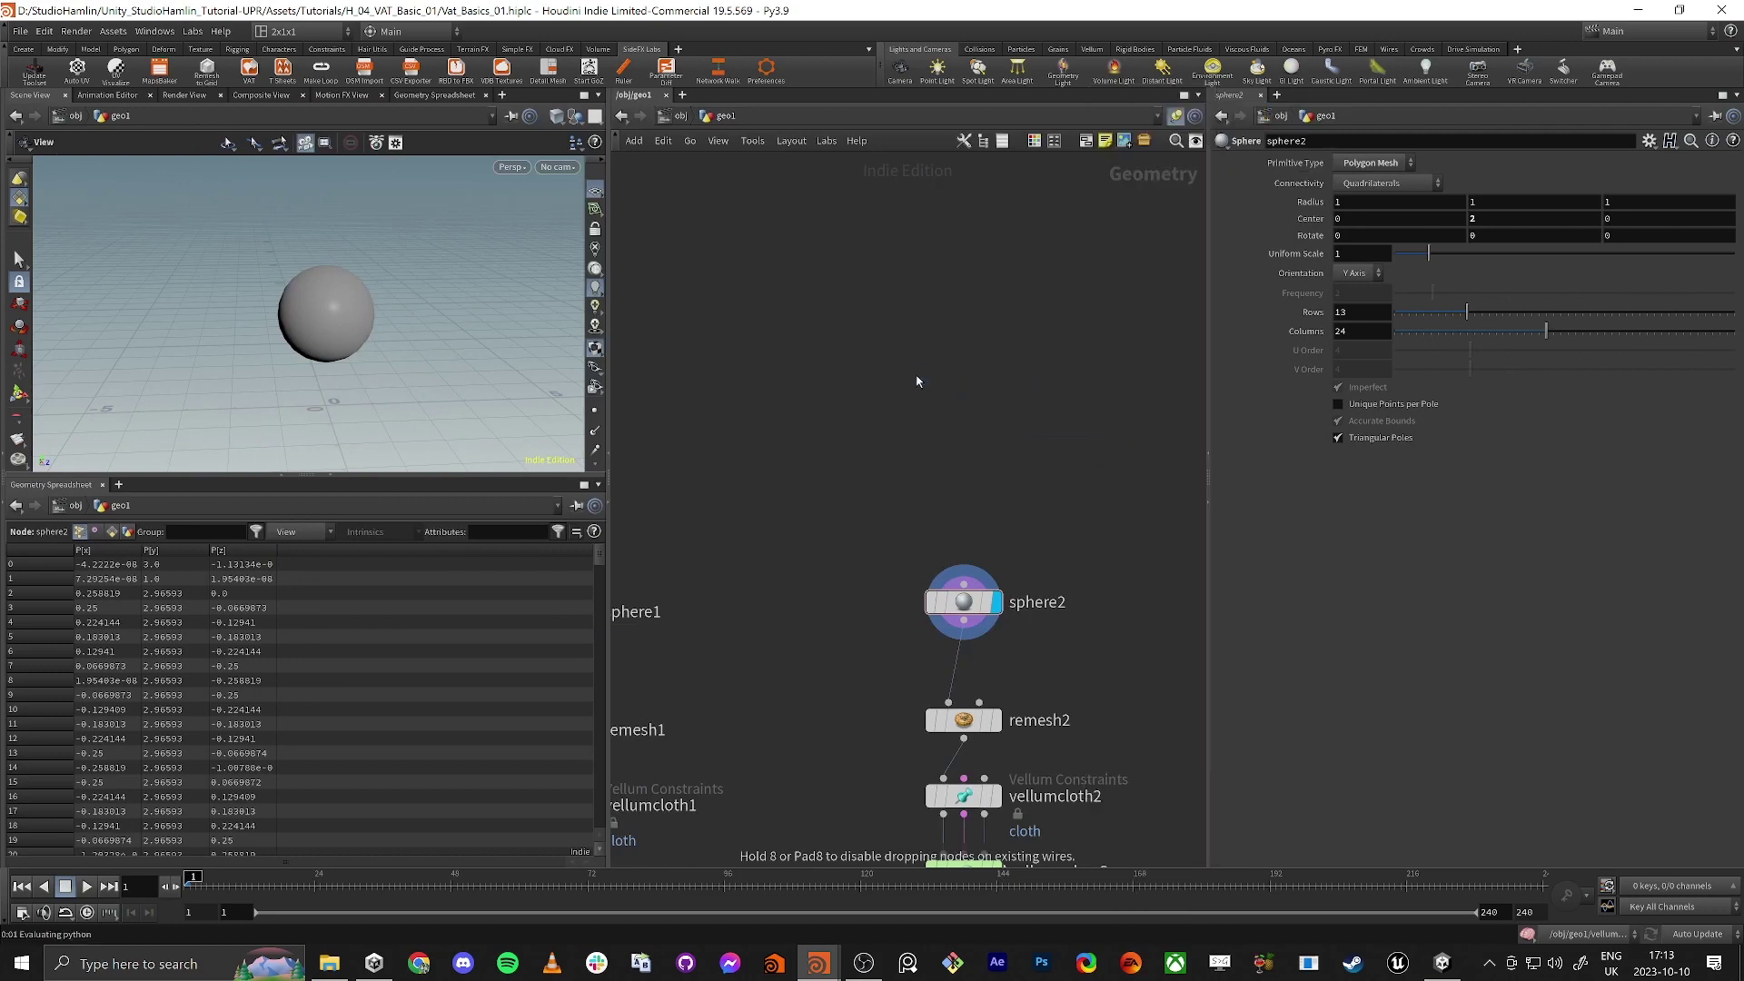
click(915, 376)
Step: Replace the Font node's default text with KUNGEN
click(1407, 292)
key(ctrl+a)
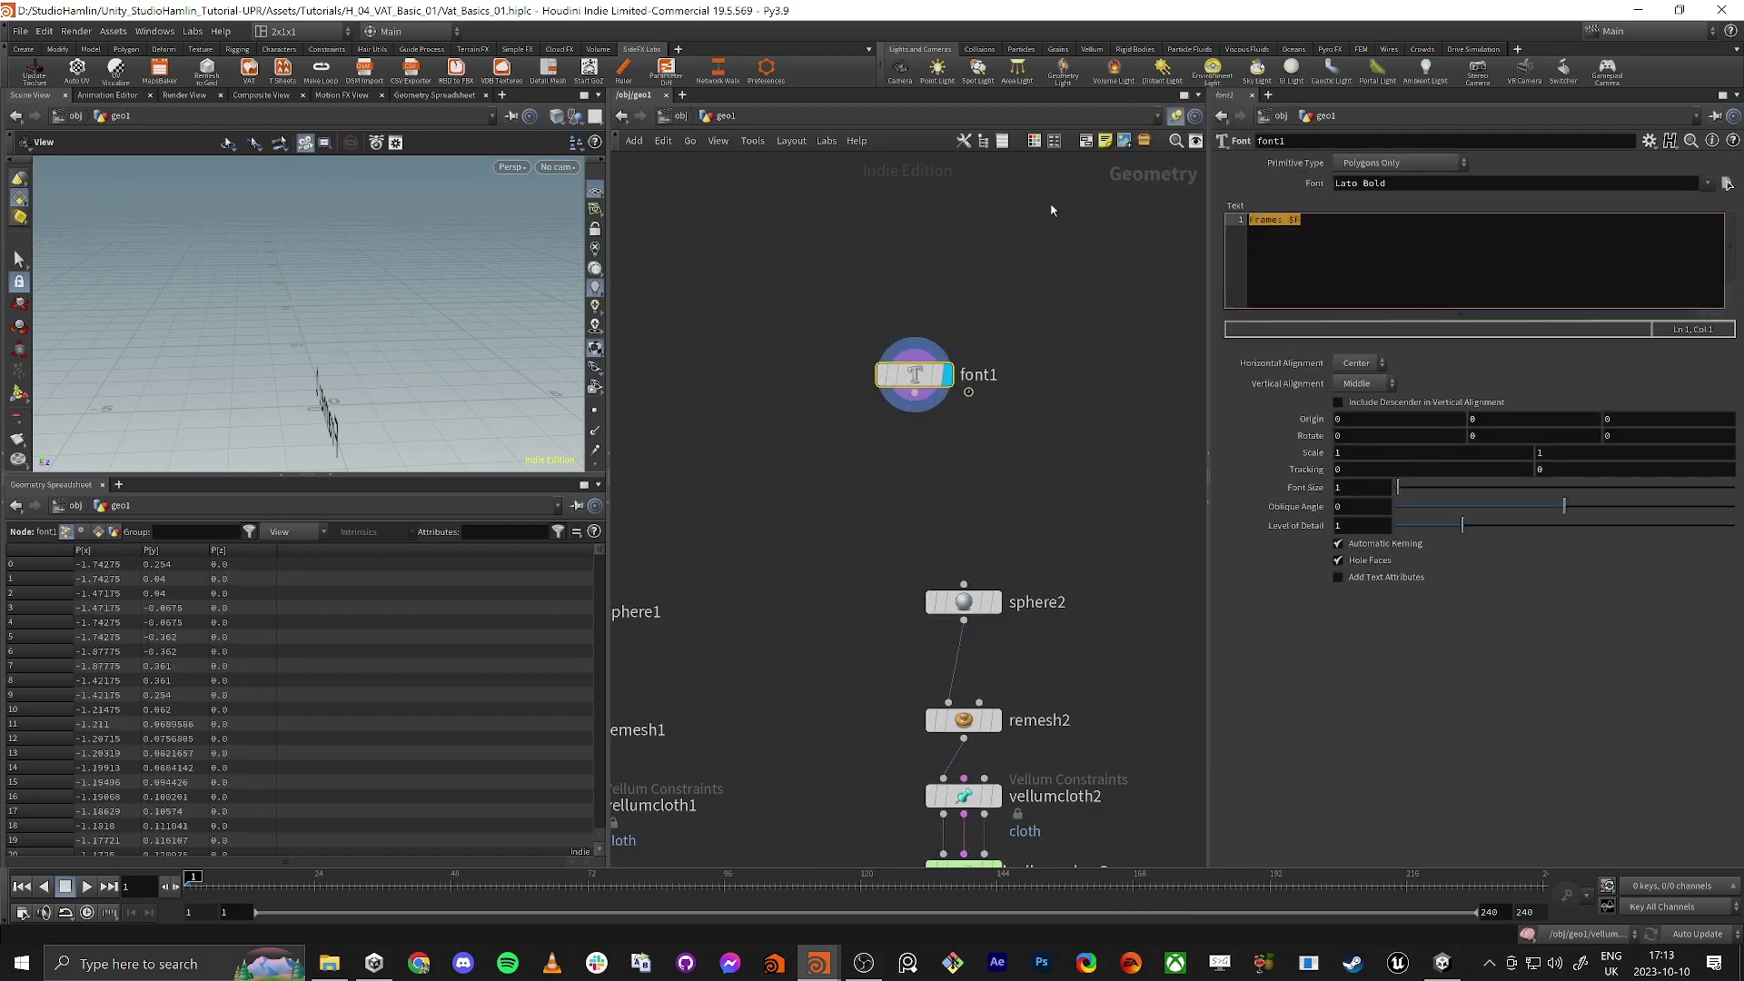
text(KUNGEN)
drag(454, 382, 256, 358)
right_drag(256, 357, 327, 397)
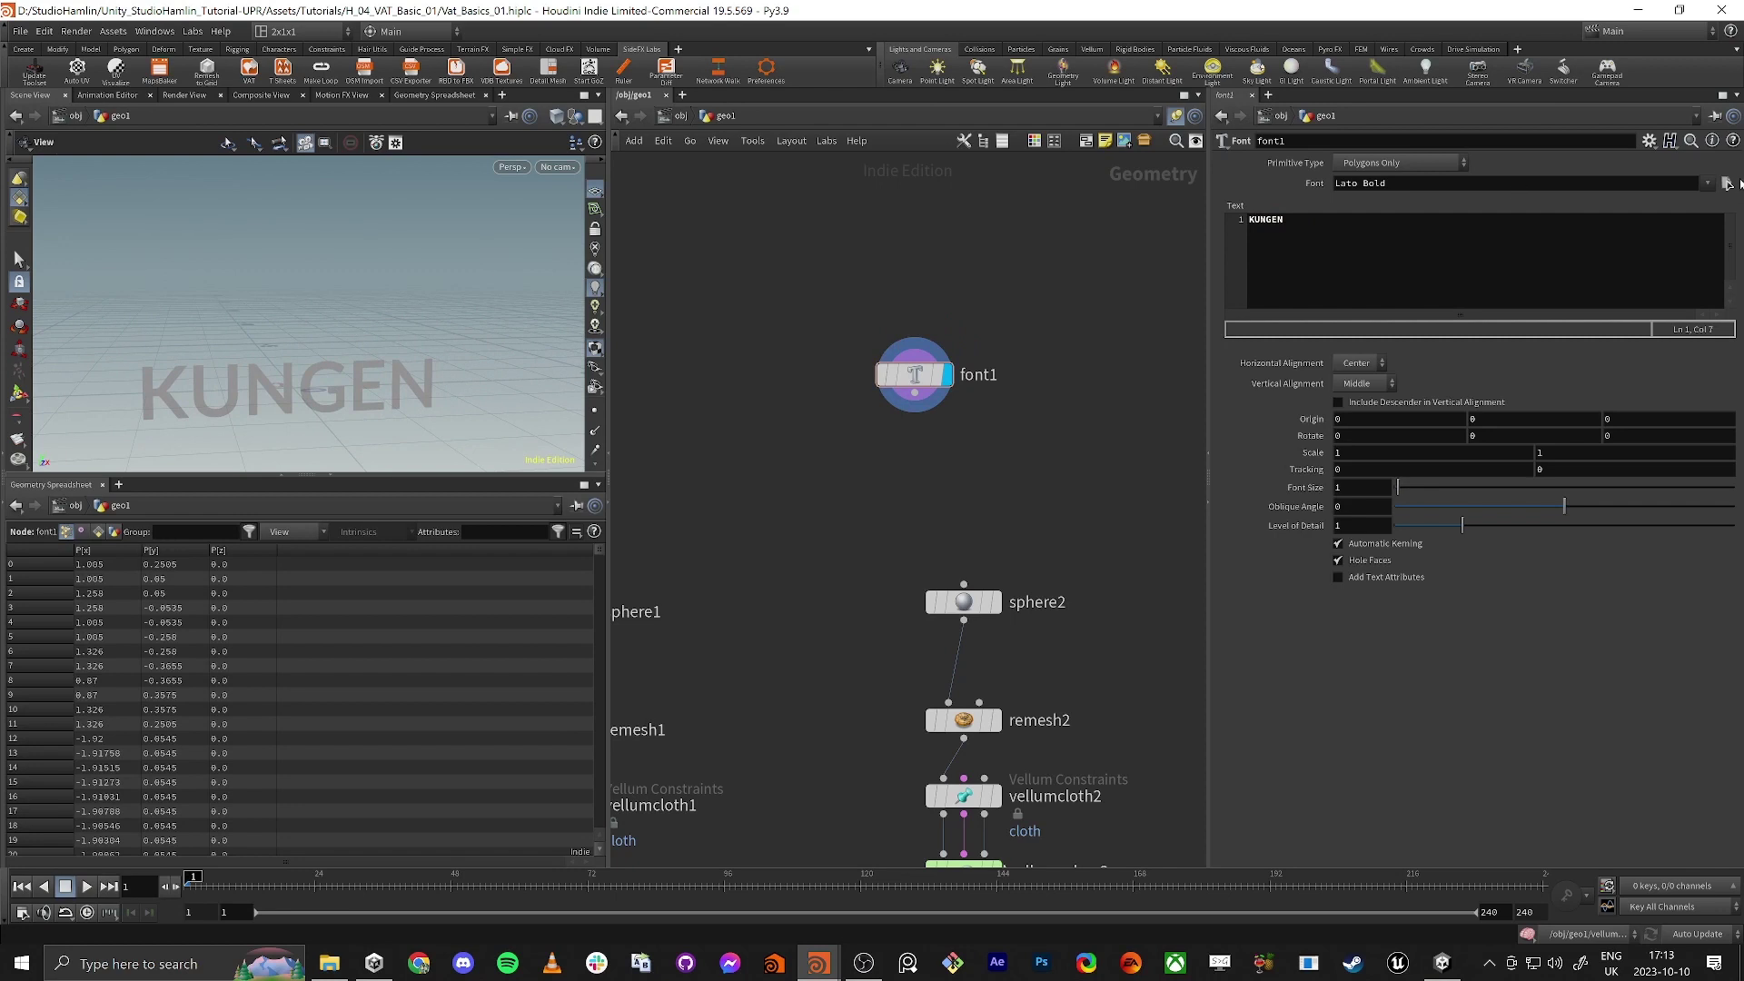
Step: Try Cambria Bold, settle on Consolas Bold as the text's font, and line up font1 above sphere2
click(1708, 183)
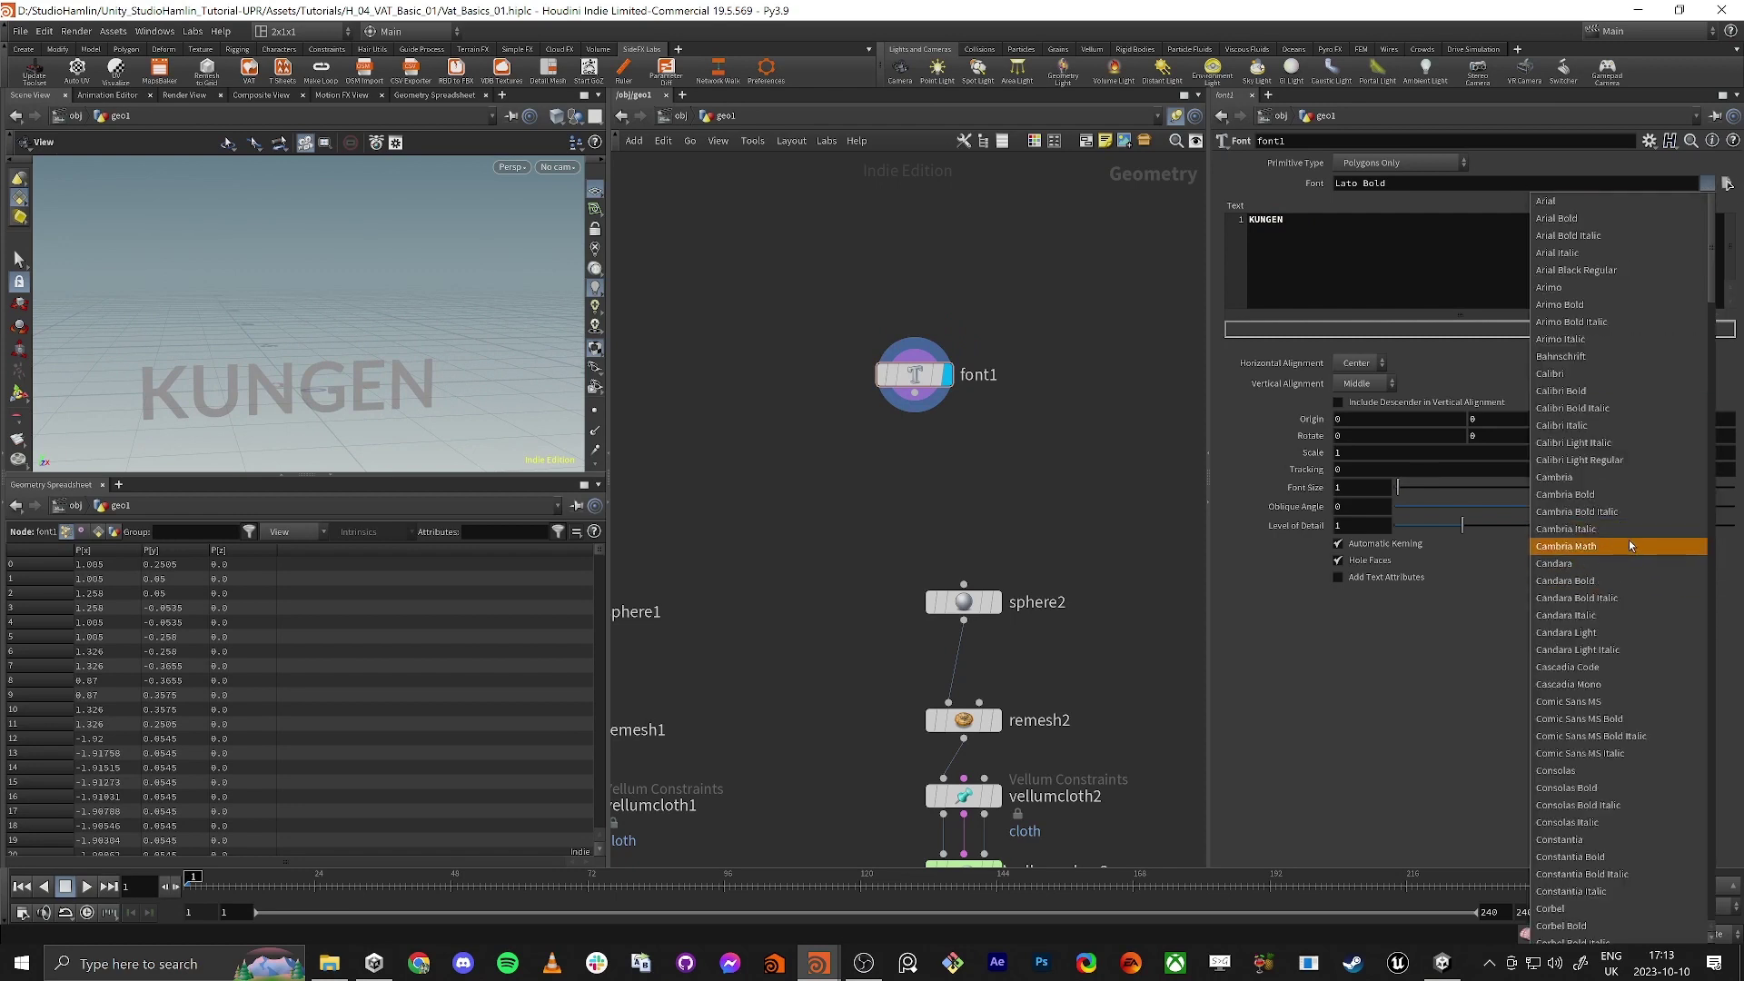
click(1626, 497)
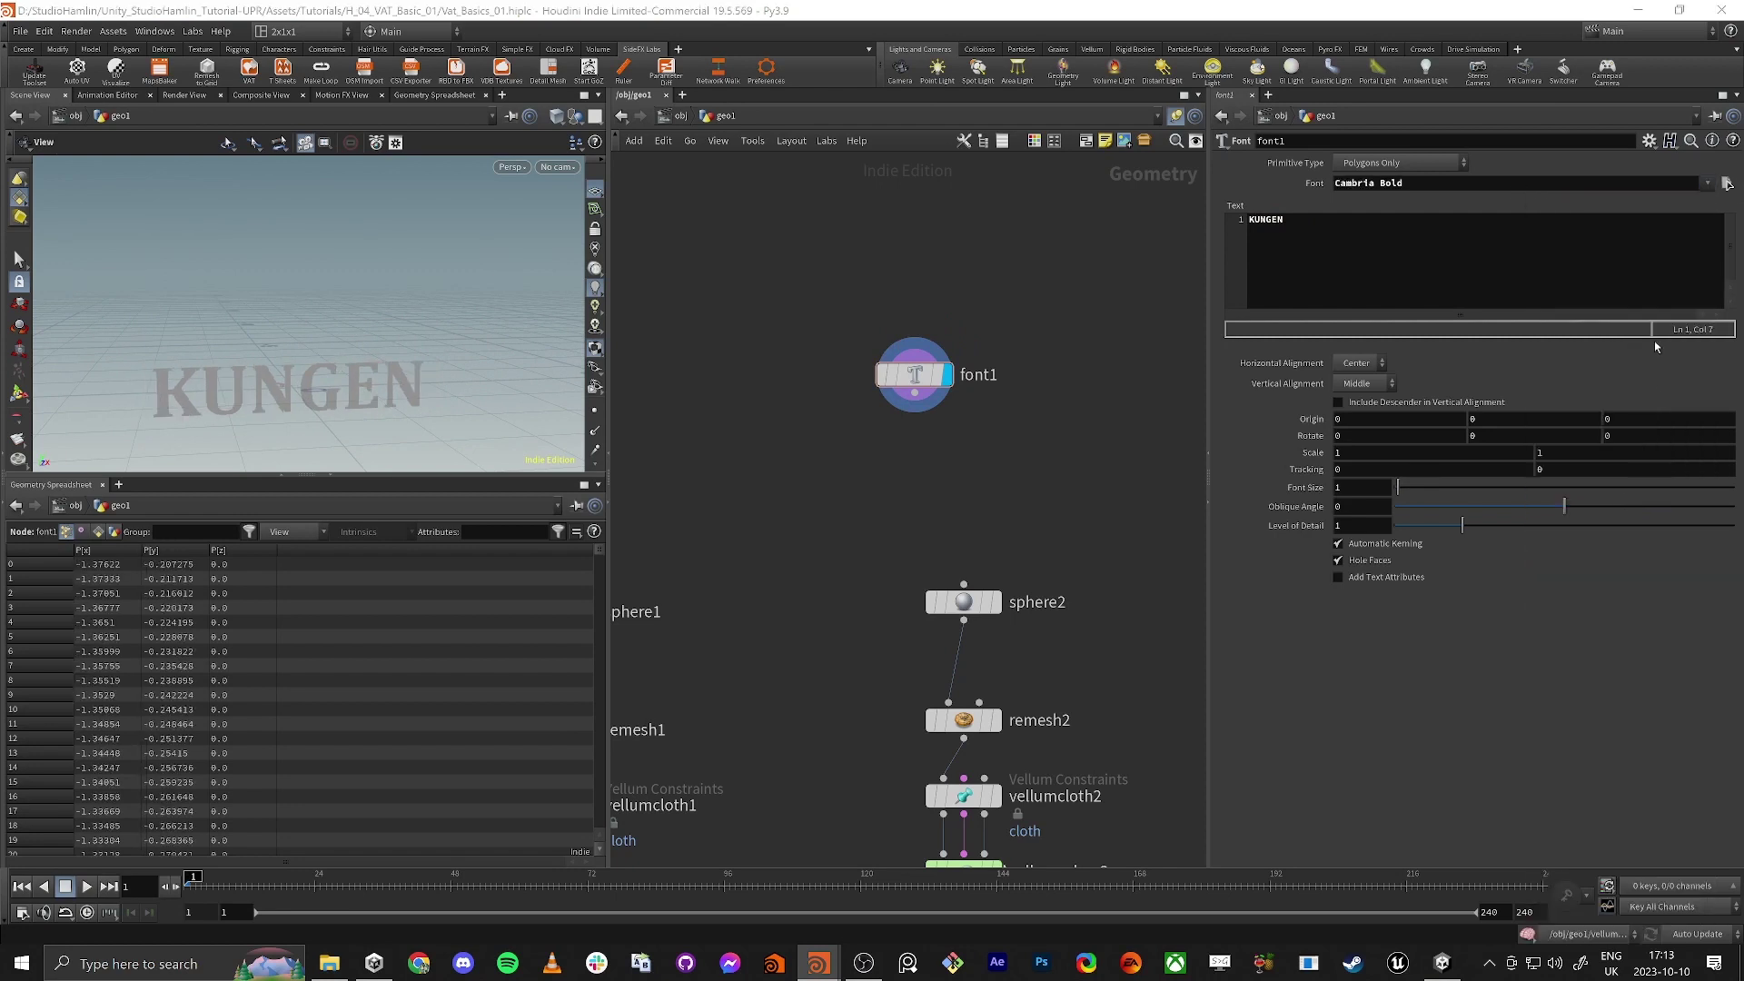
click(1703, 180)
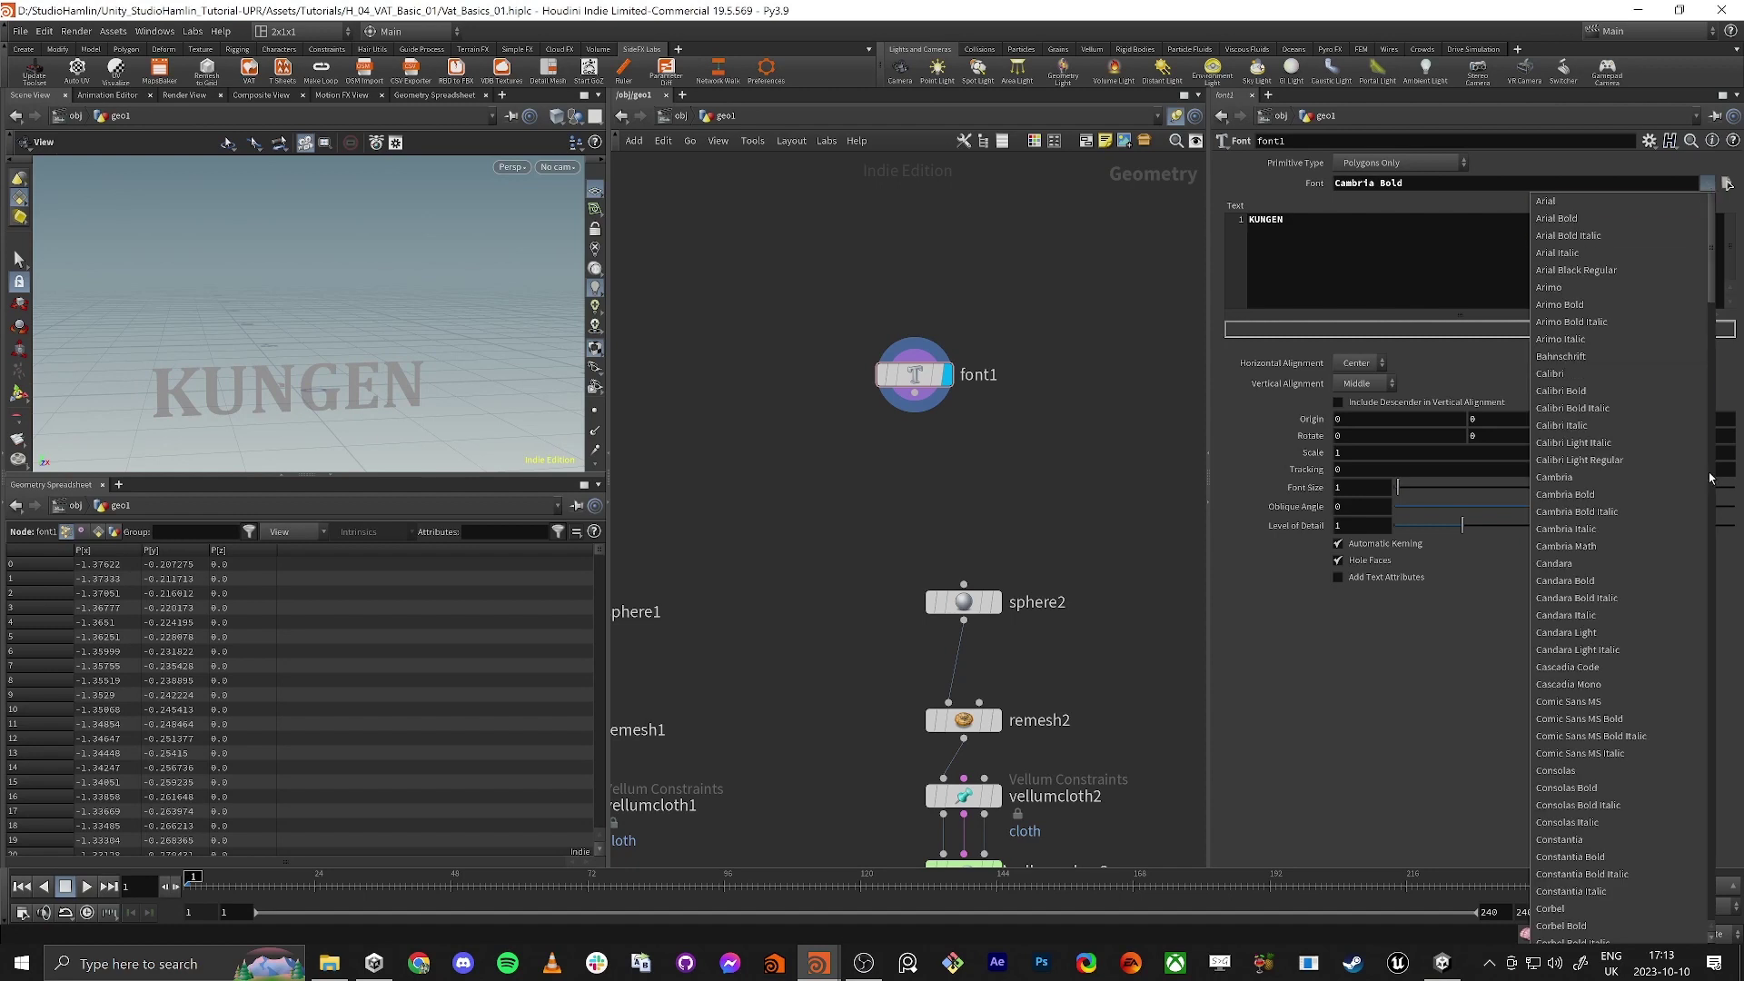
click(1626, 791)
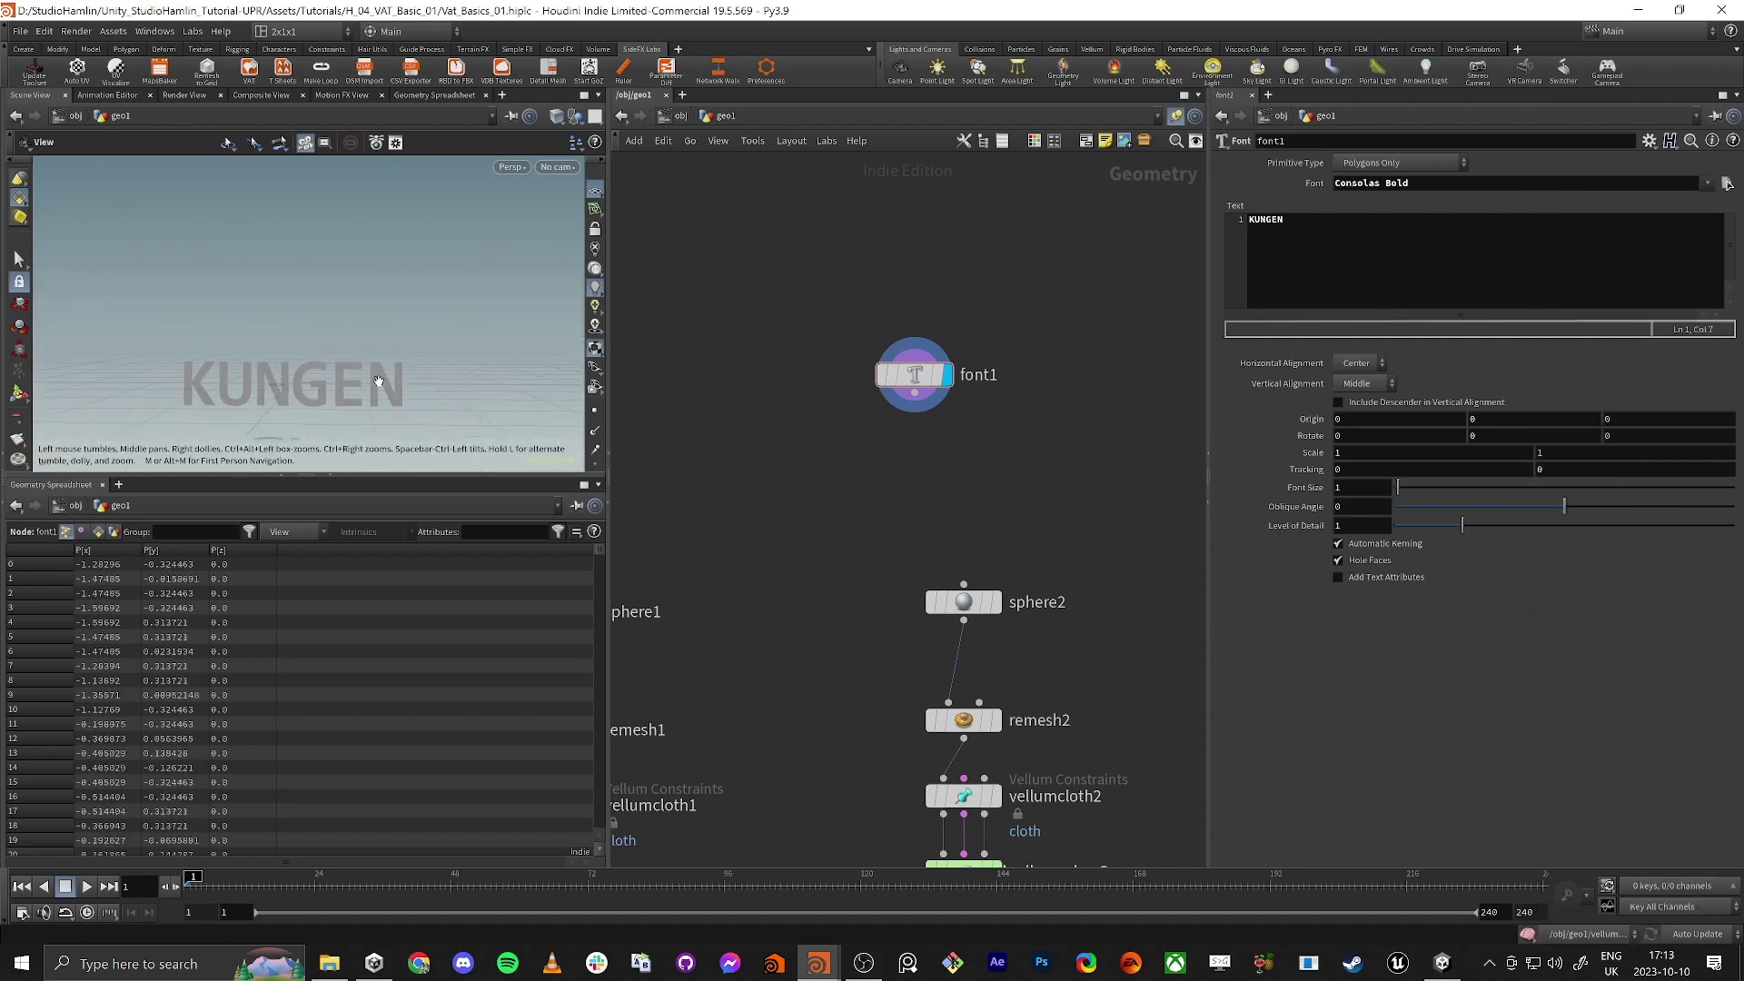
drag(917, 380, 966, 325)
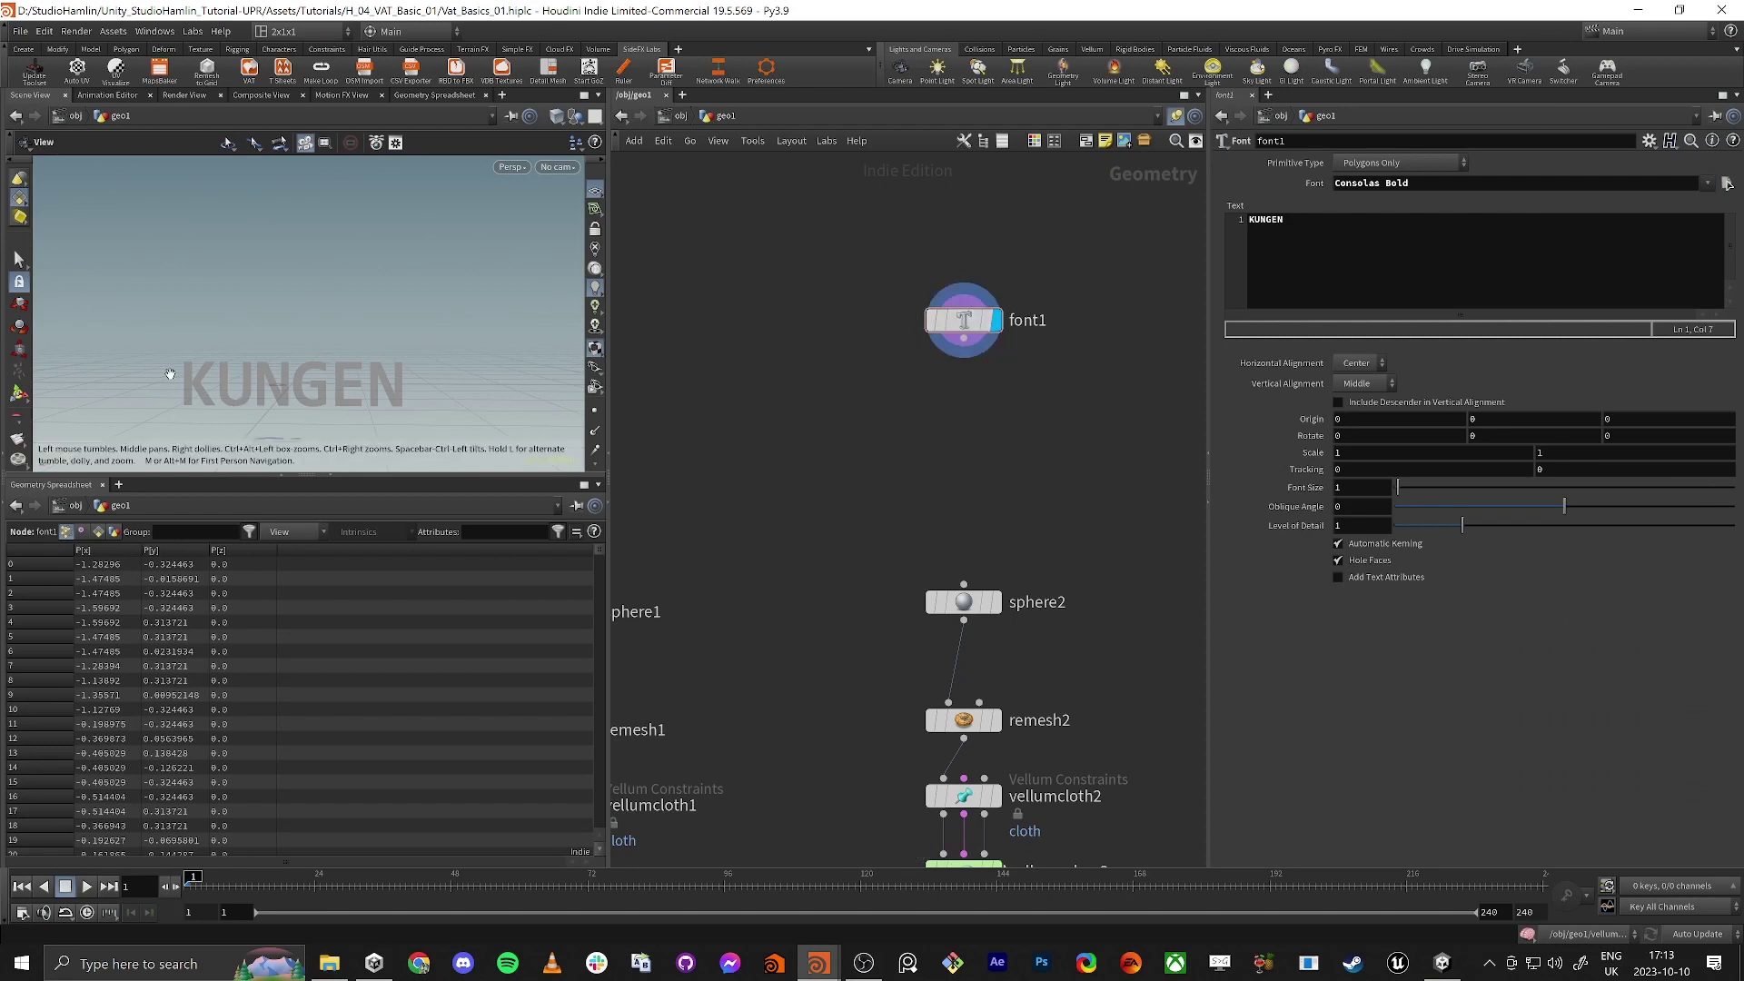
Step: Set the text's font size to 2
drag(170, 373, 263, 340)
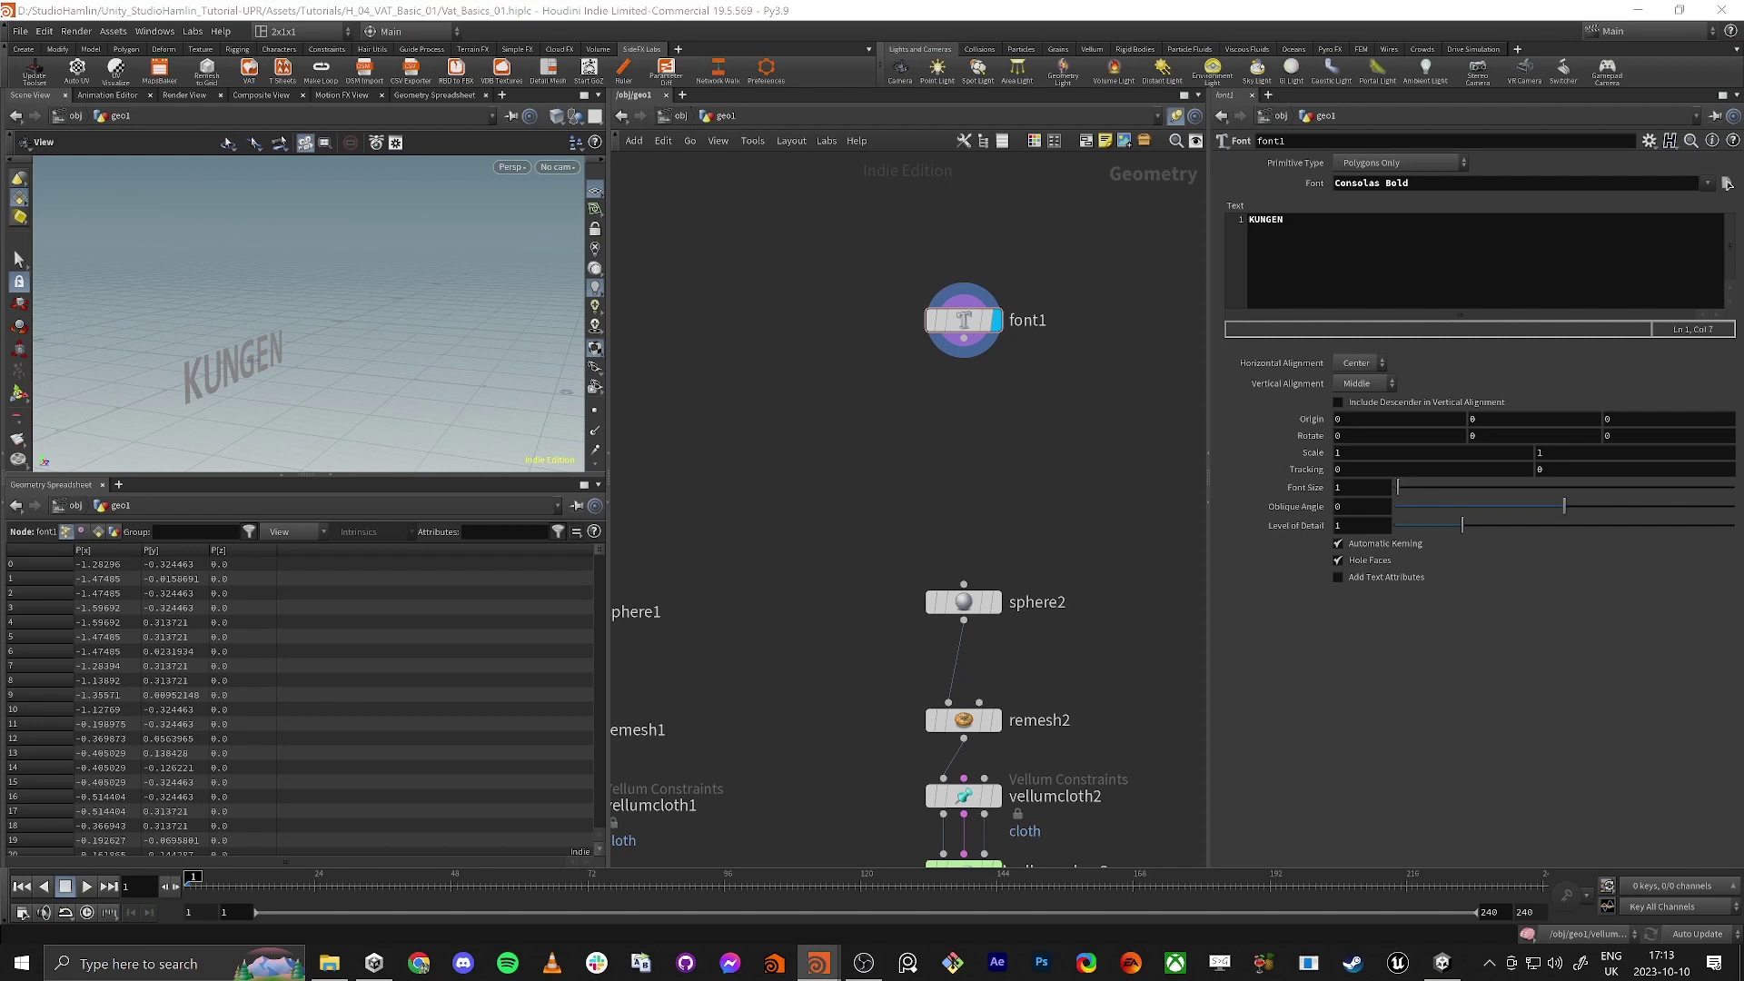
click(1361, 487)
text(2)
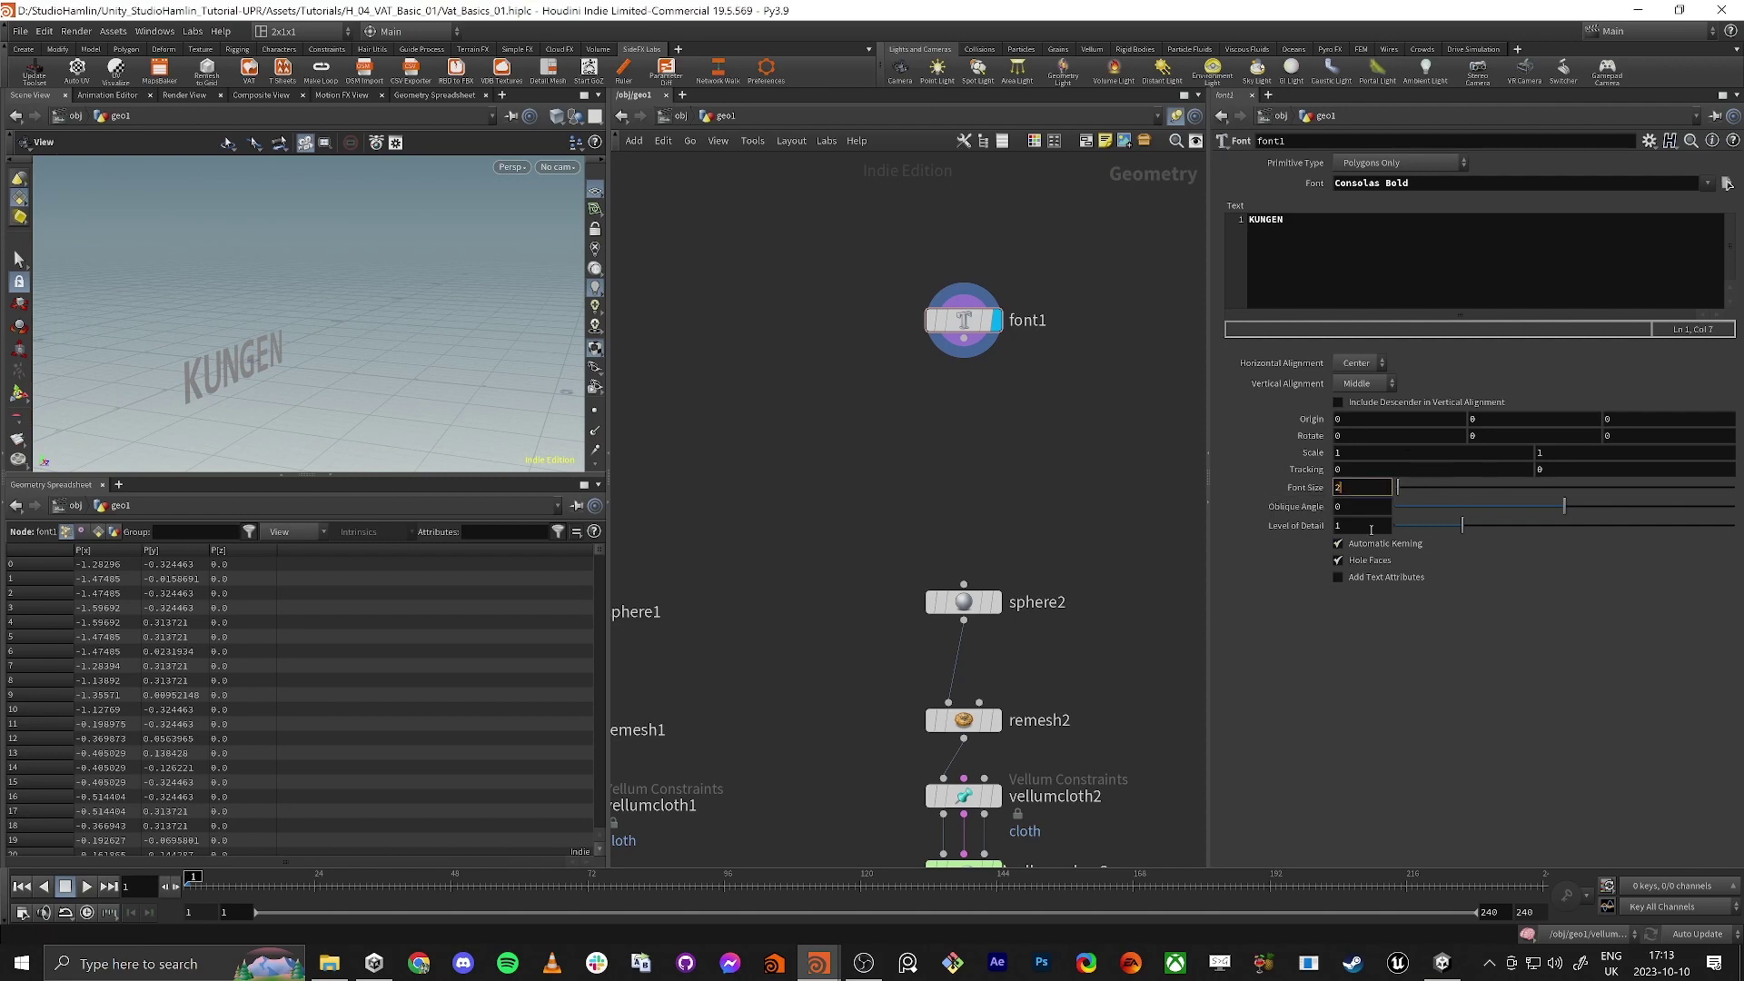
key(Tab)
Step: Add a PolyExtrude node after font1, display it, and extrude the text by a distance of about 0.304
key(Tab)
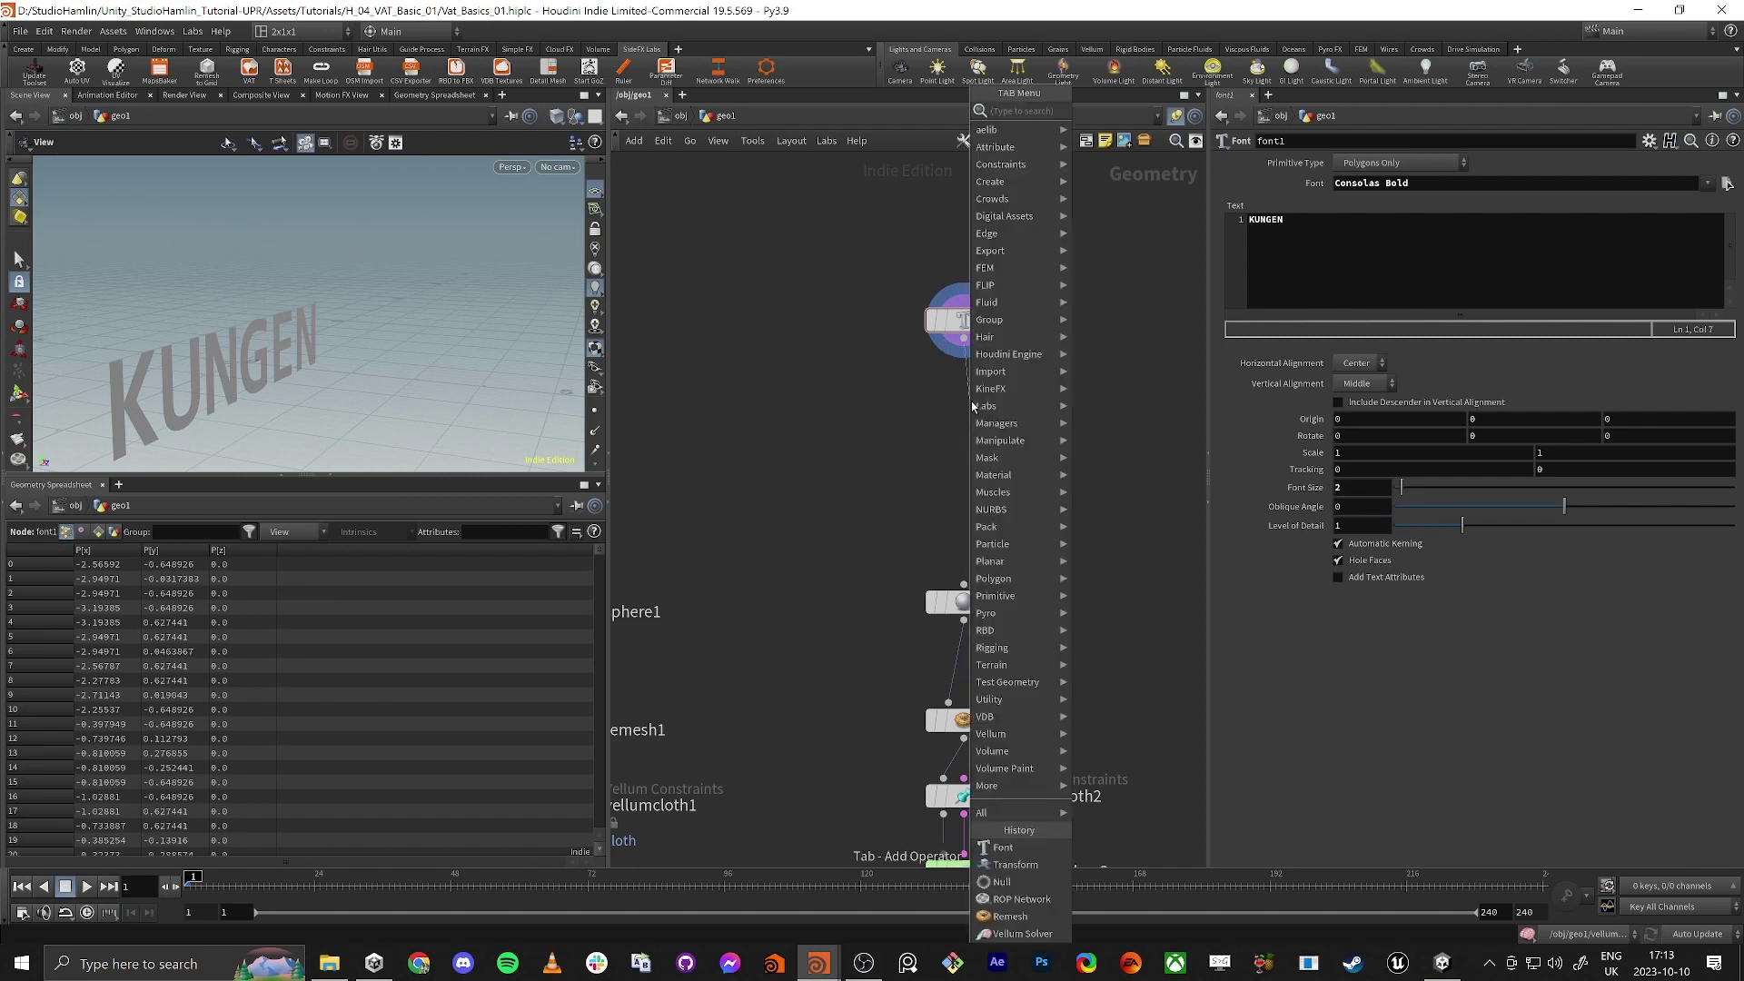
text(polyex)
key(Return)
click(972, 405)
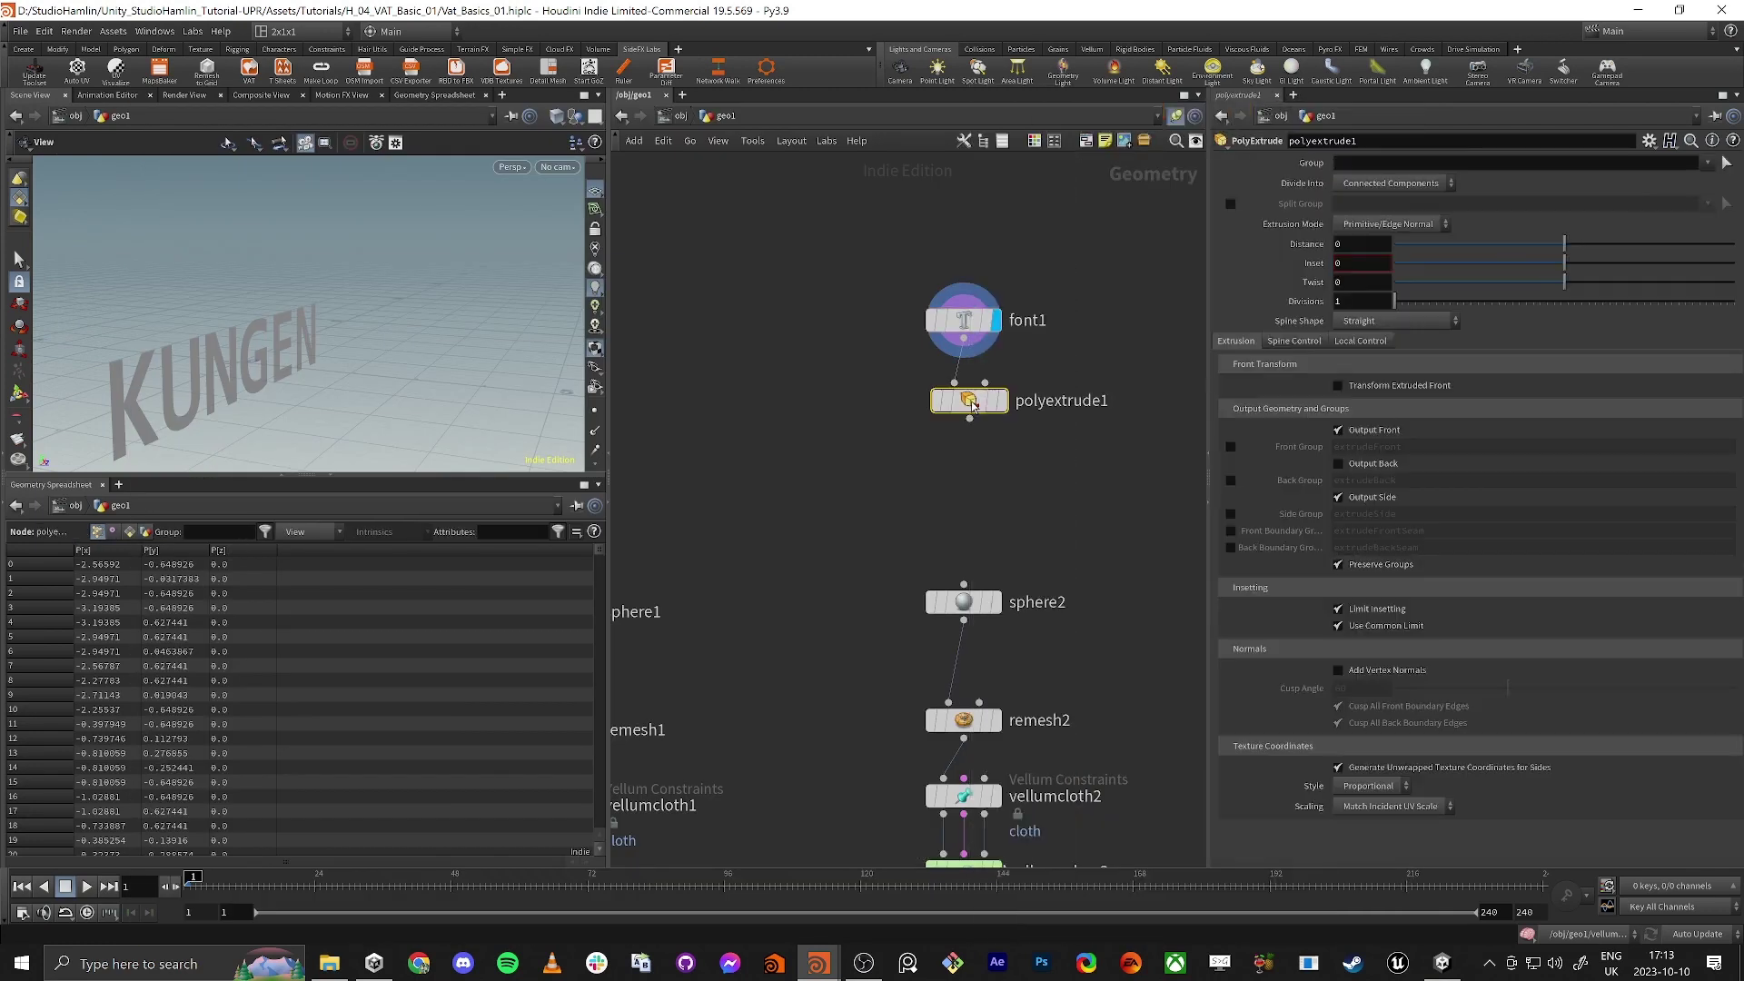
click(1002, 407)
drag(464, 329, 401, 357)
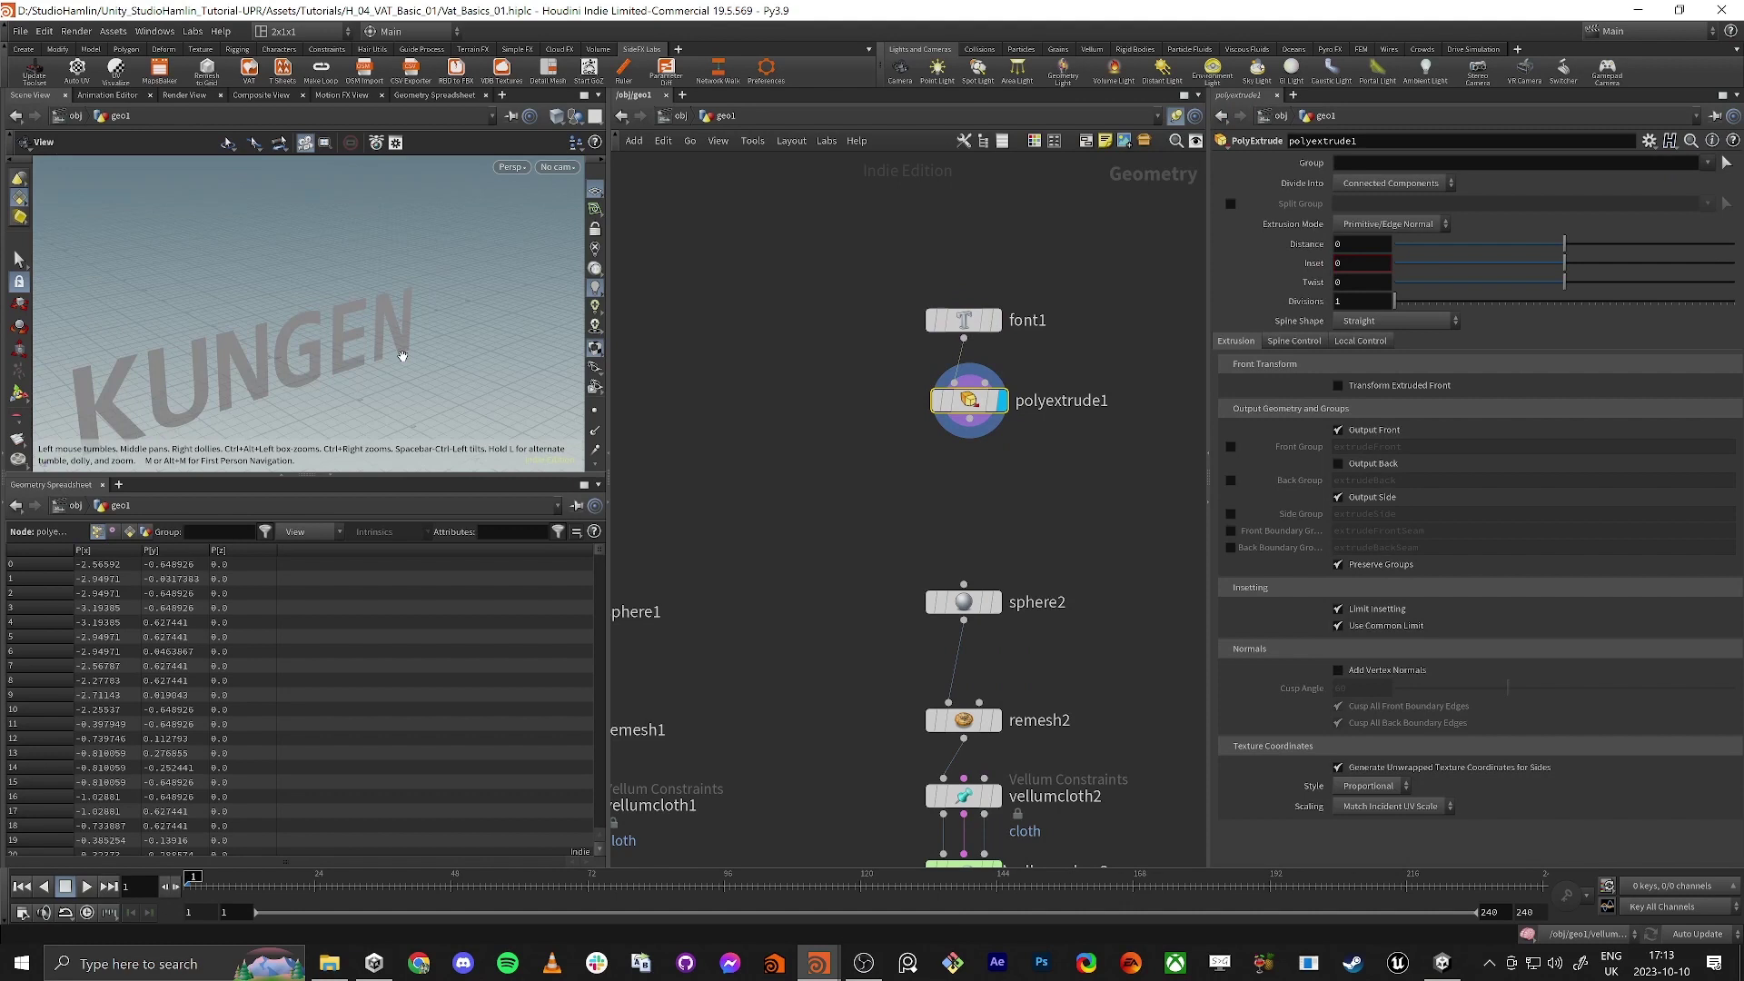
right_drag(219, 362, 300, 354)
drag(469, 318, 415, 316)
right_drag(523, 305, 563, 302)
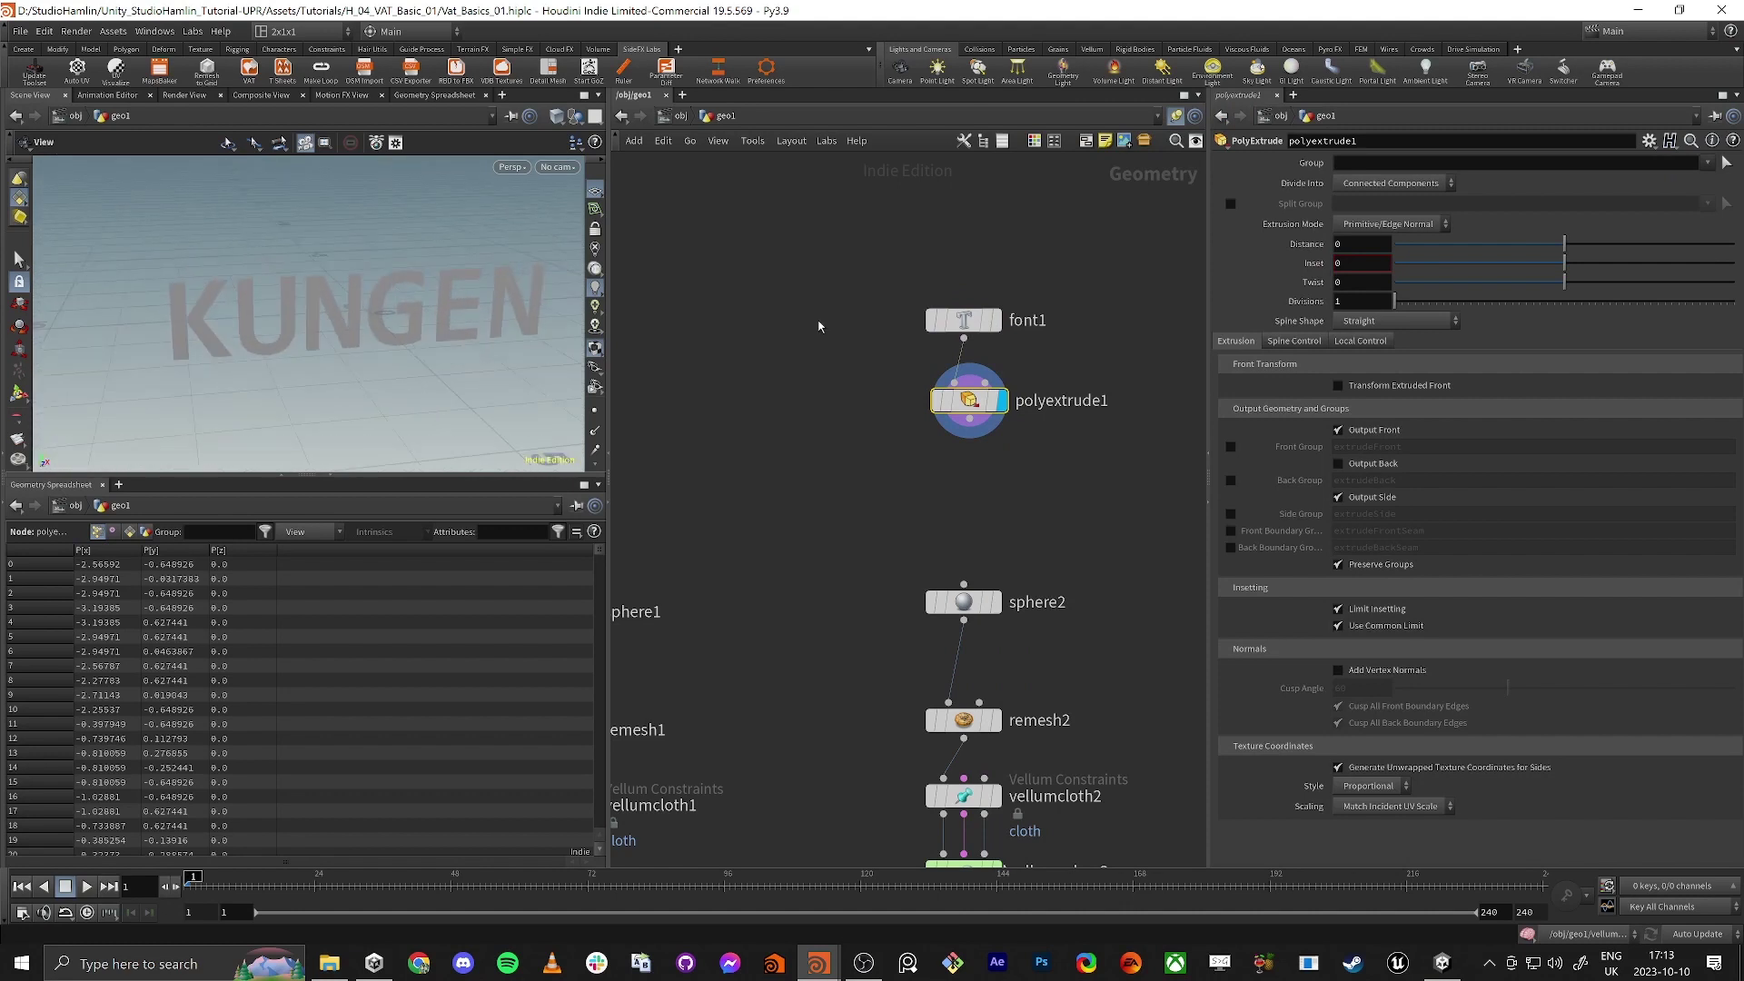
drag(1581, 238, 1615, 243)
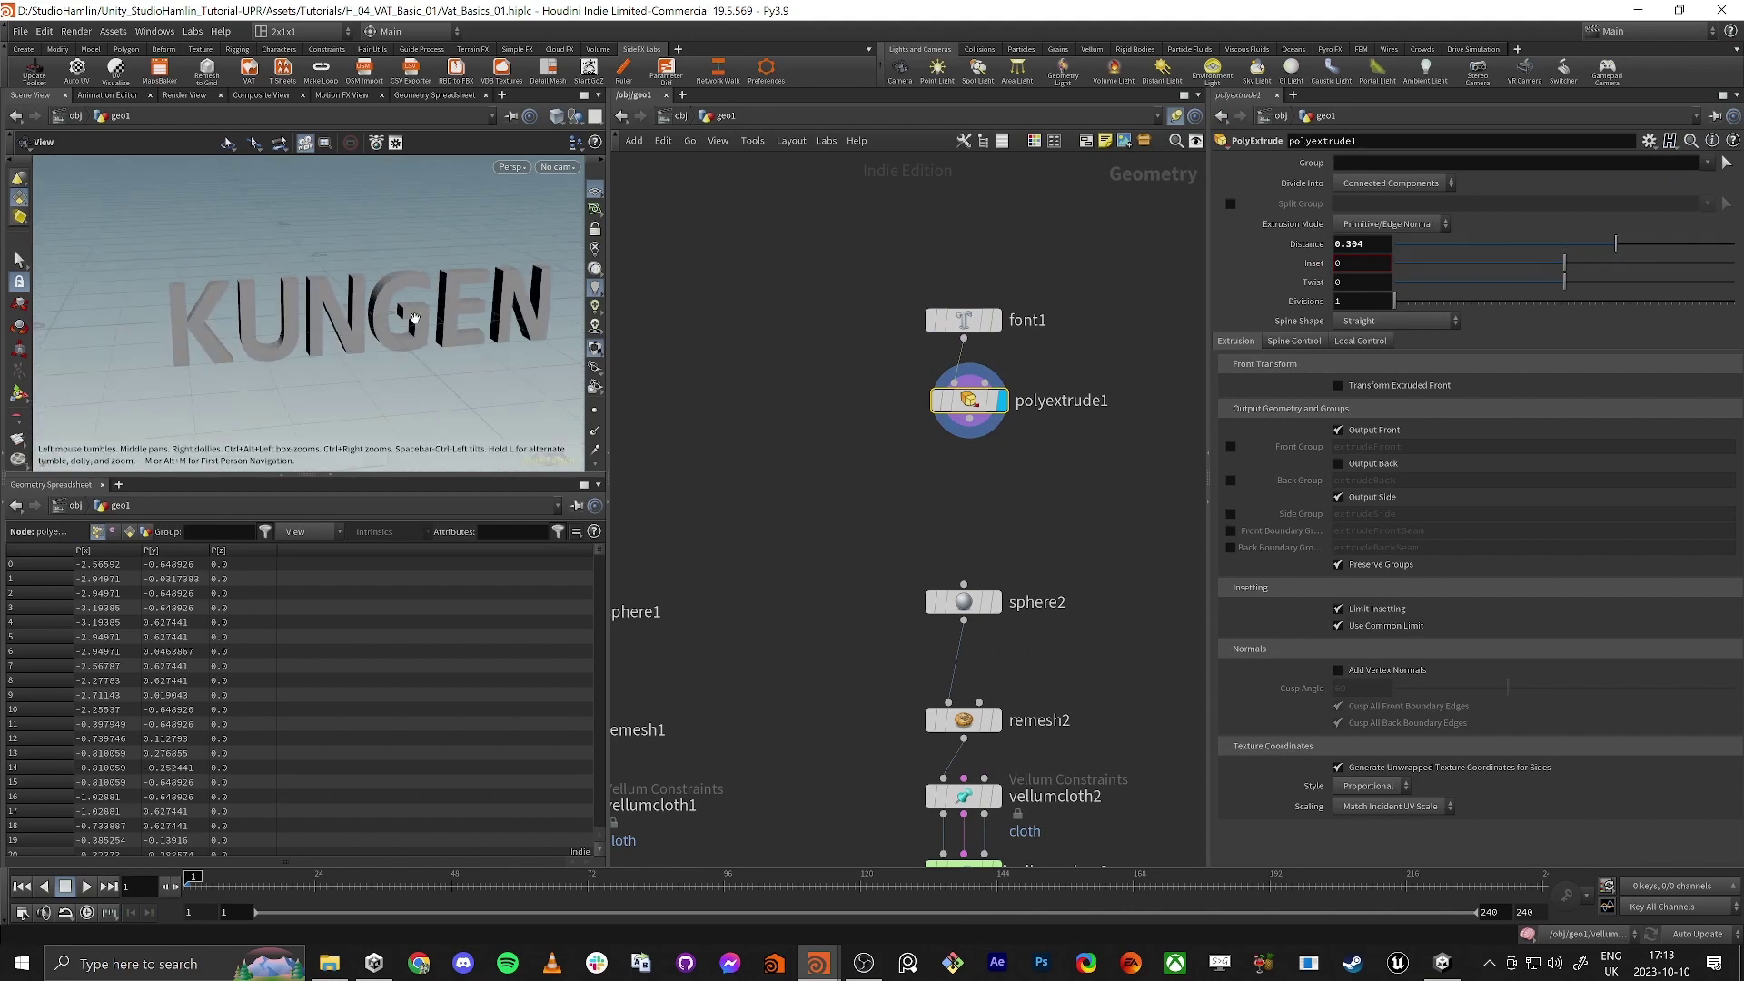
drag(427, 300, 311, 306)
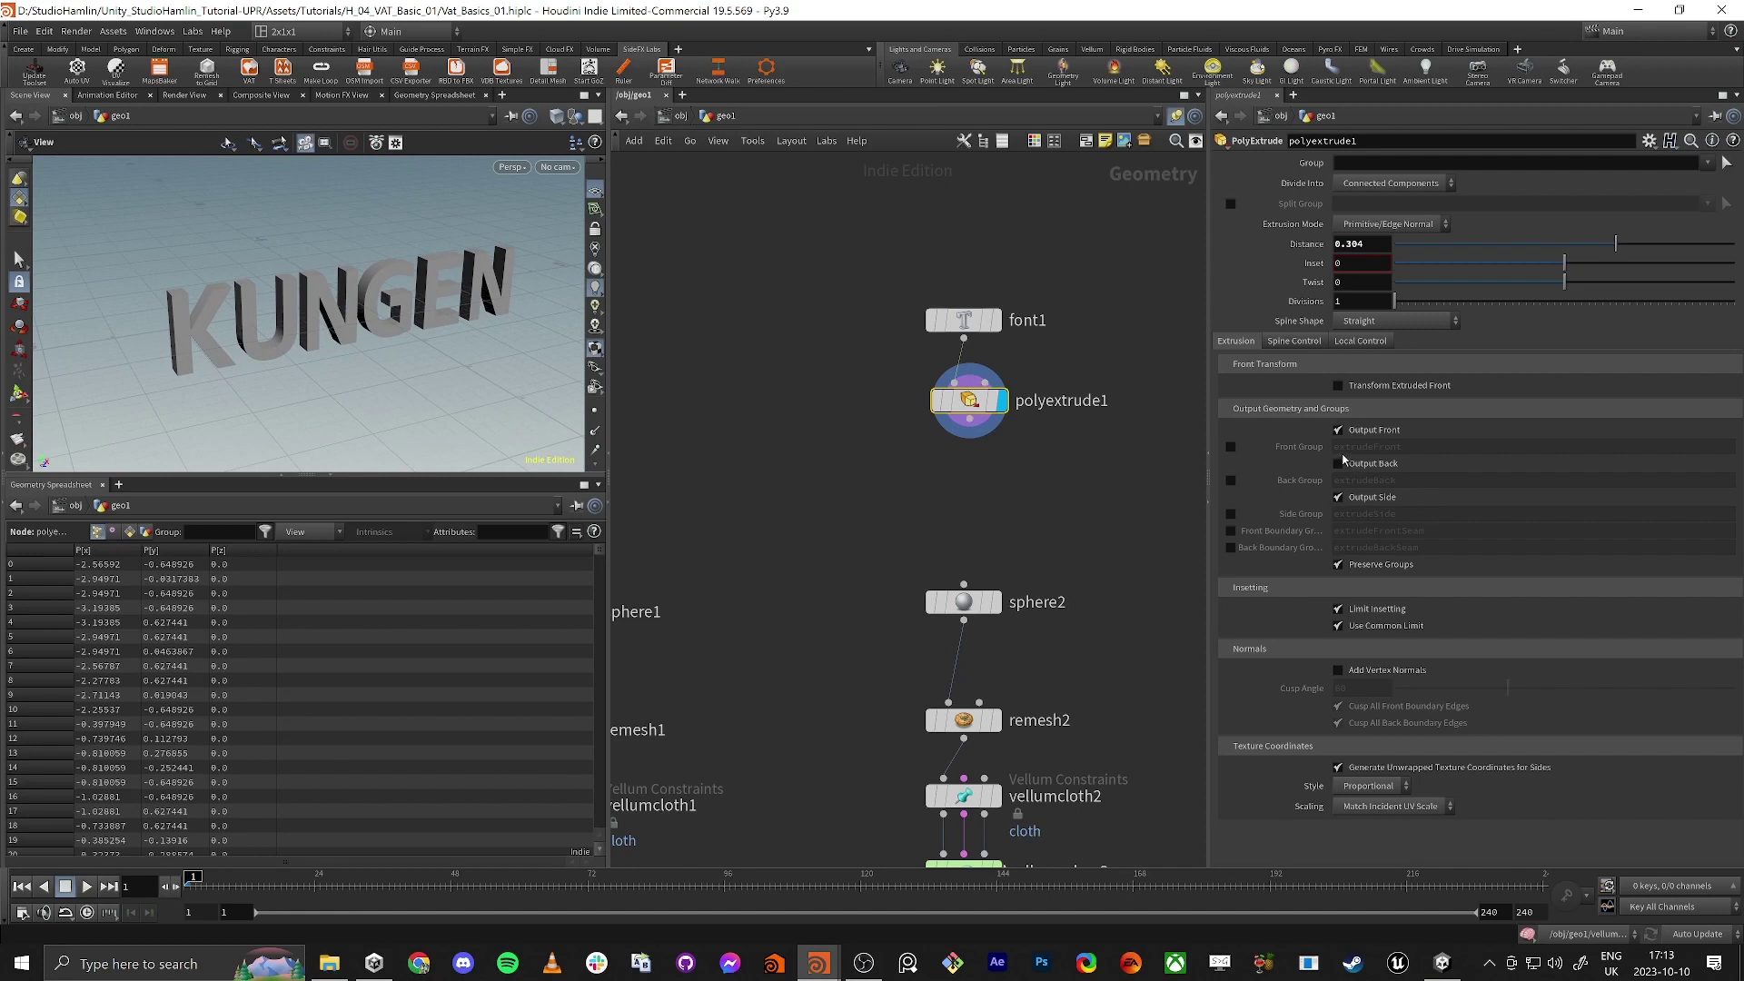
Step: Inspect the open back of the extruded letters and enable back face output on polyextrude1
drag(106, 292, 445, 258)
scroll(366, 318, up, 4)
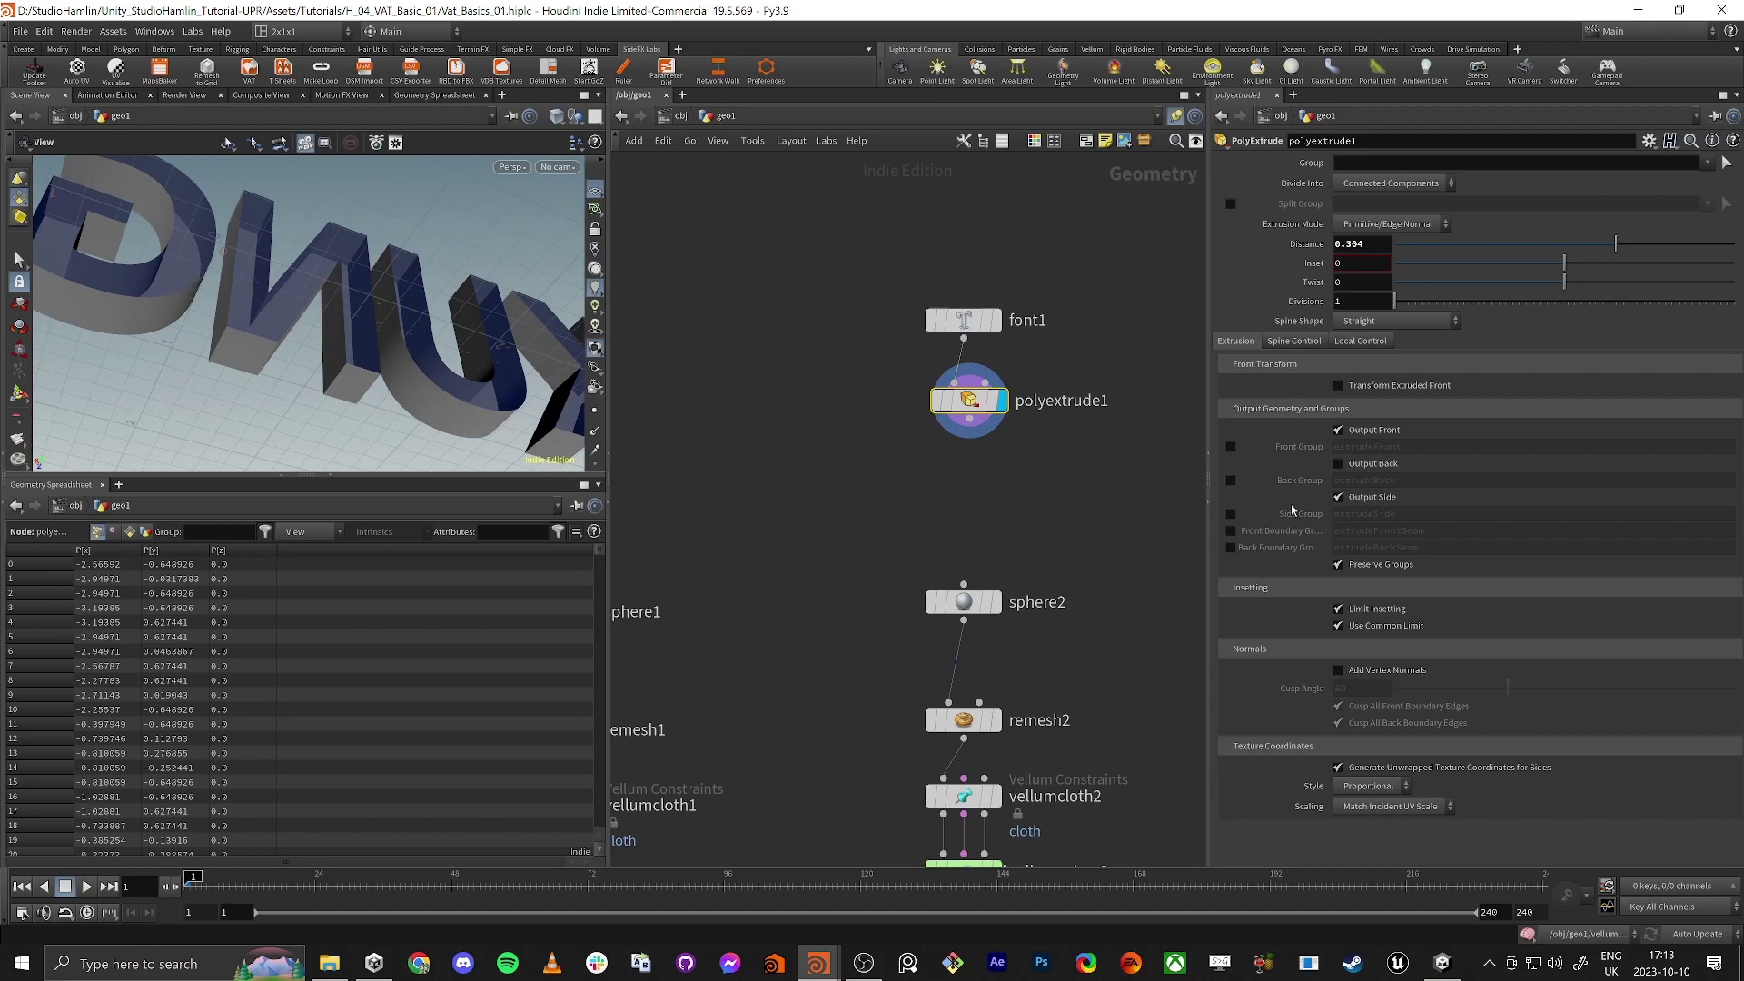
drag(72, 320, 322, 308)
scroll(341, 301, down, 4)
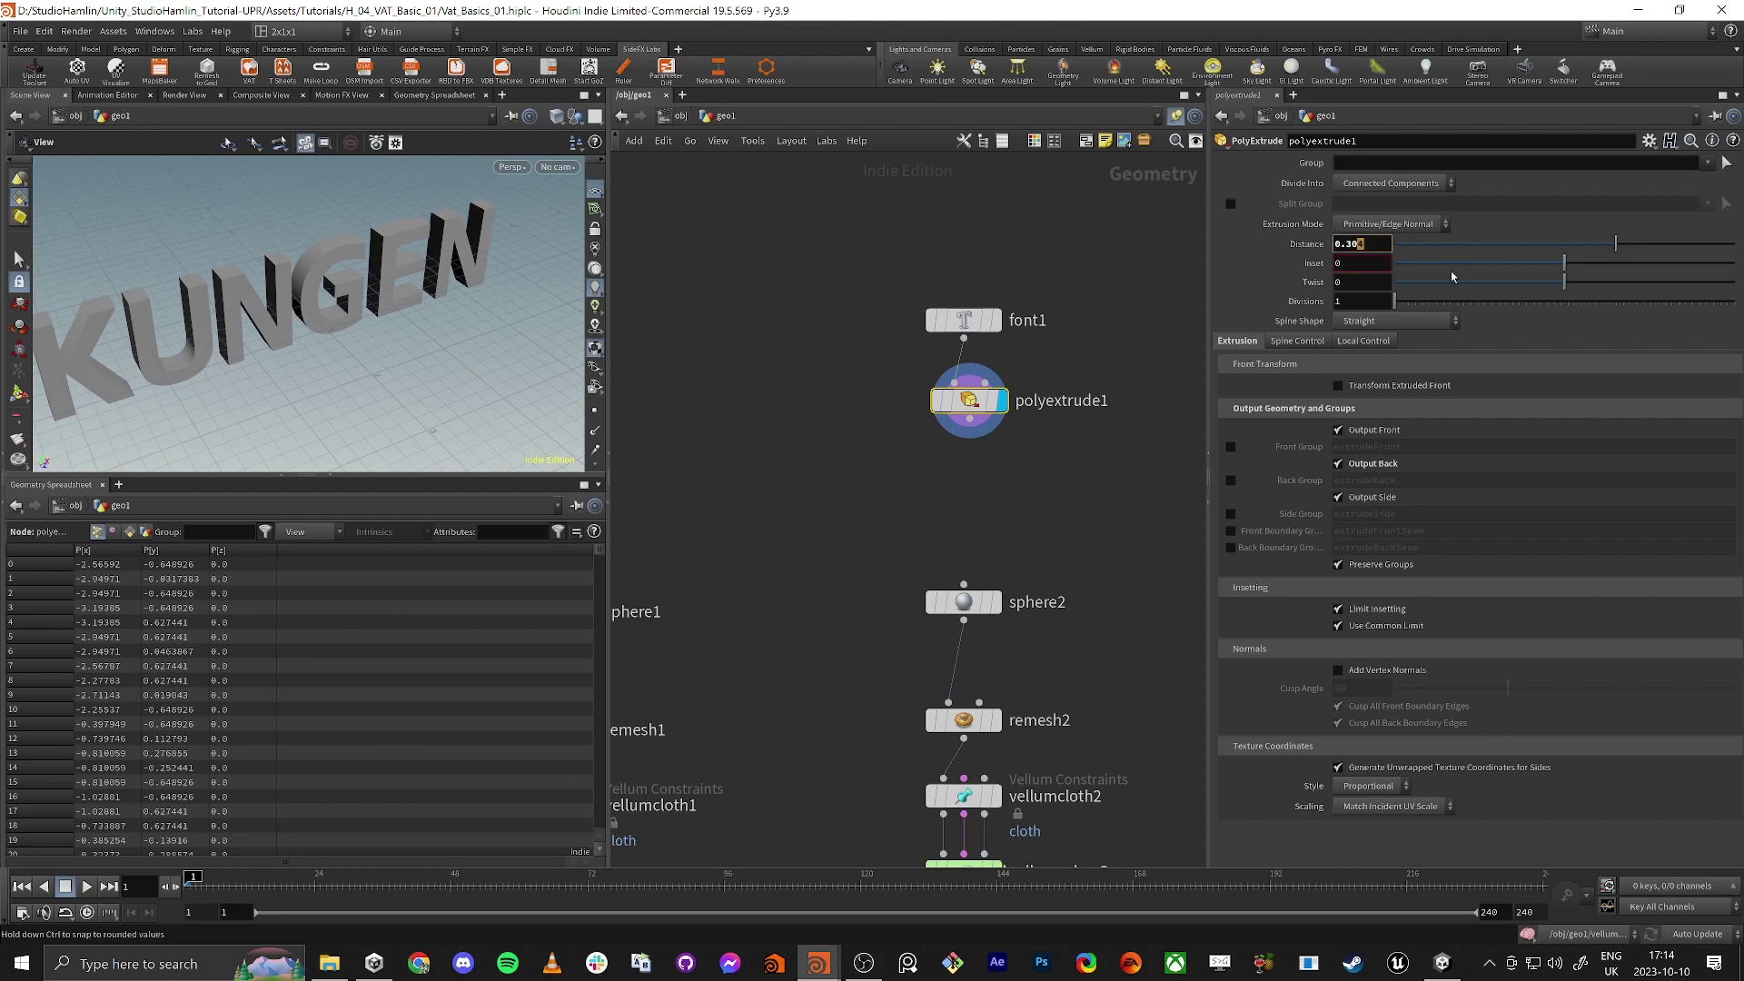
Step: Set the extrusion distance of polyextrude1 to 0.35
key(BackSpace)
key(BackSpace)
text(5)
key(Return)
click(780, 415)
middle_drag(888, 439, 915, 385)
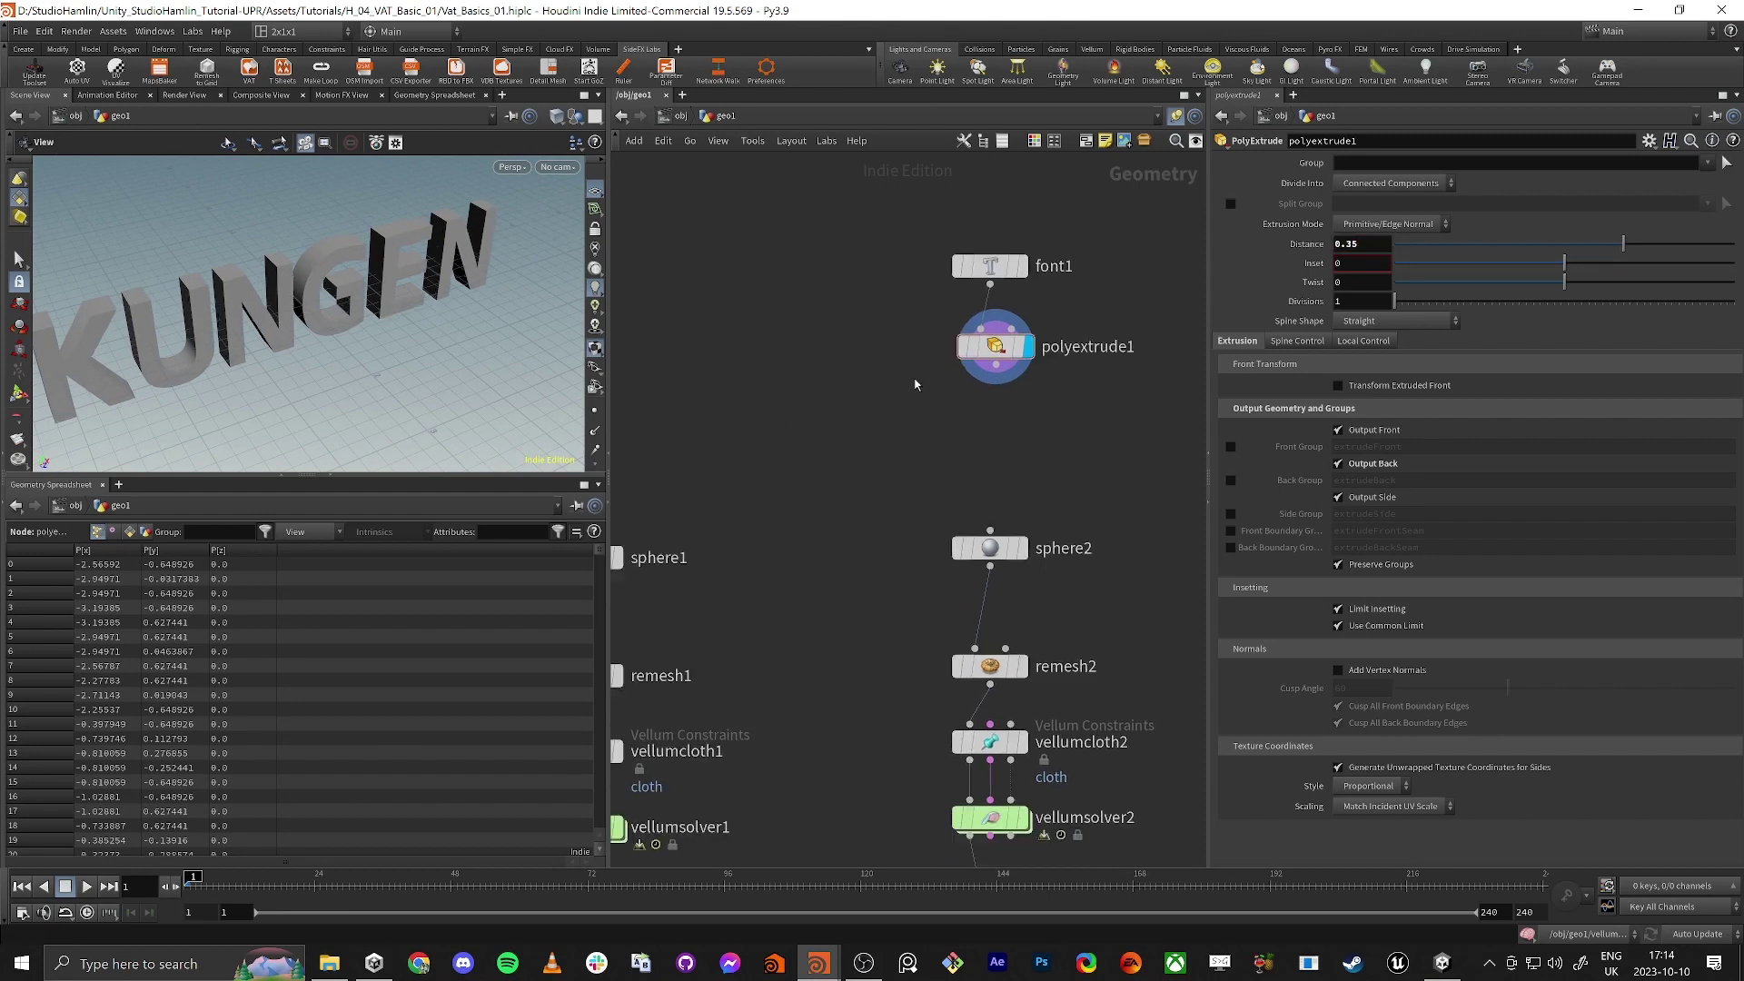
Step: Set the extrusion distance of polyextrude1 to 0.3
click(1354, 247)
key(BackSpace)
key(Return)
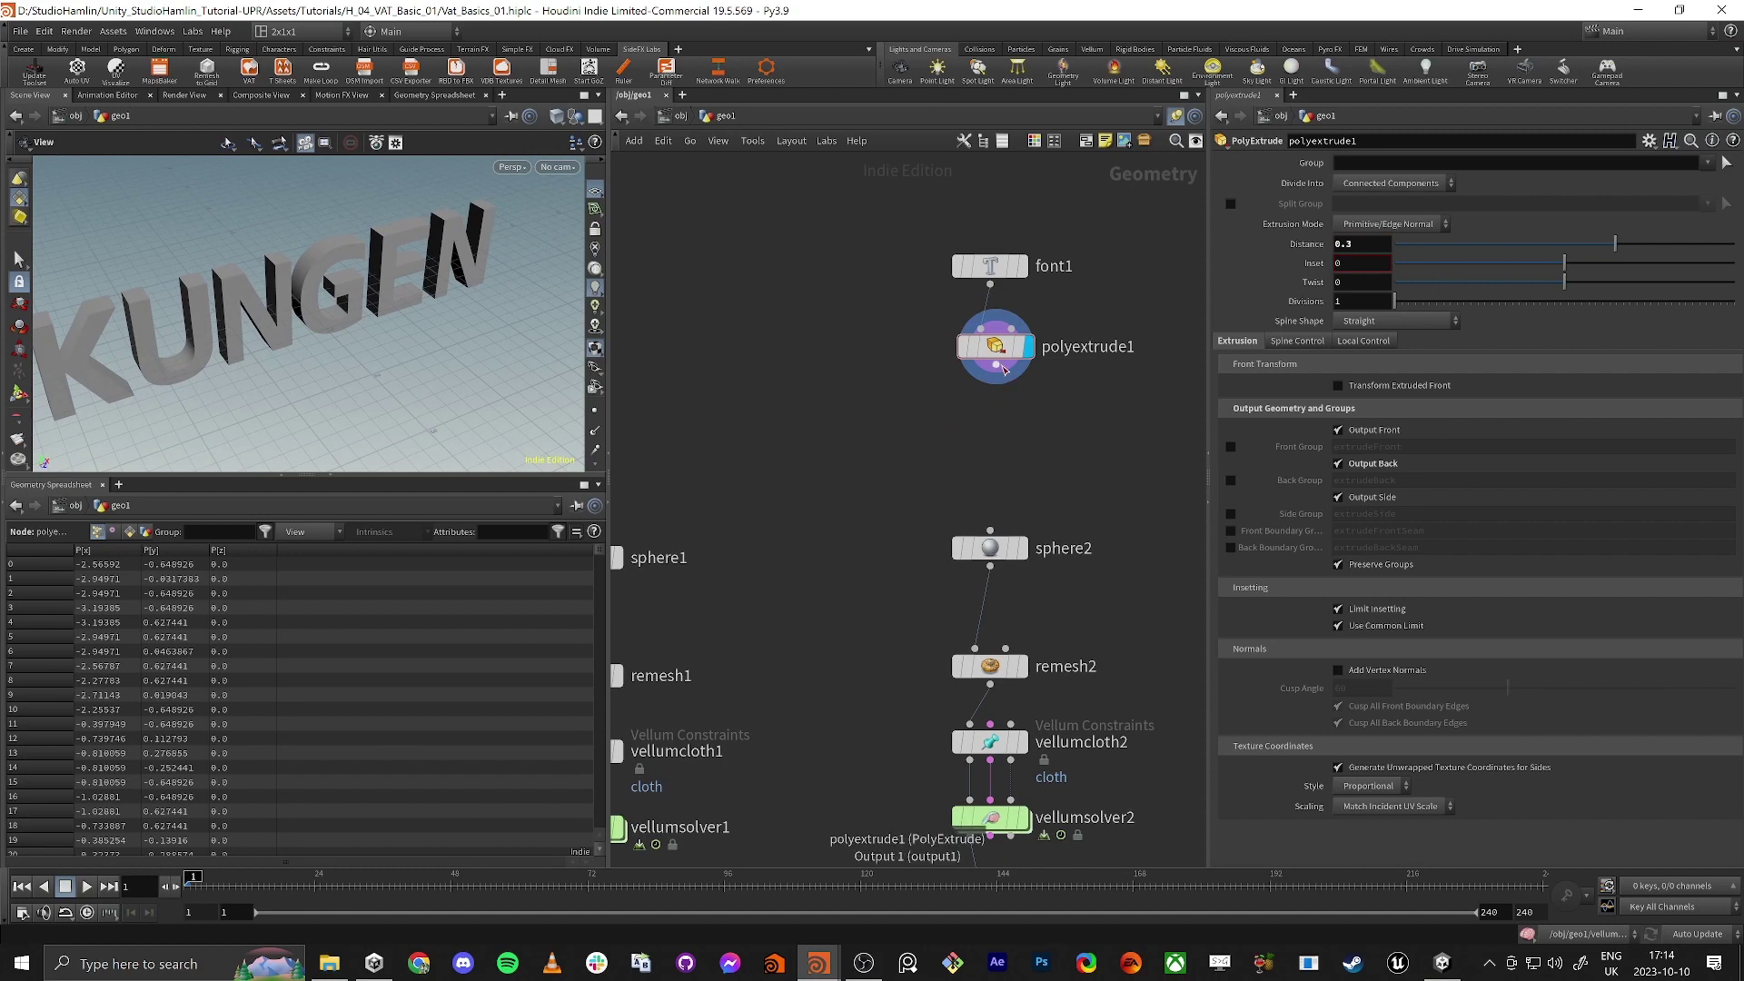
Step: Add a Peak node after polyextrude1, display it, and set its distance to 0.035
key(Tab)
text(pea)
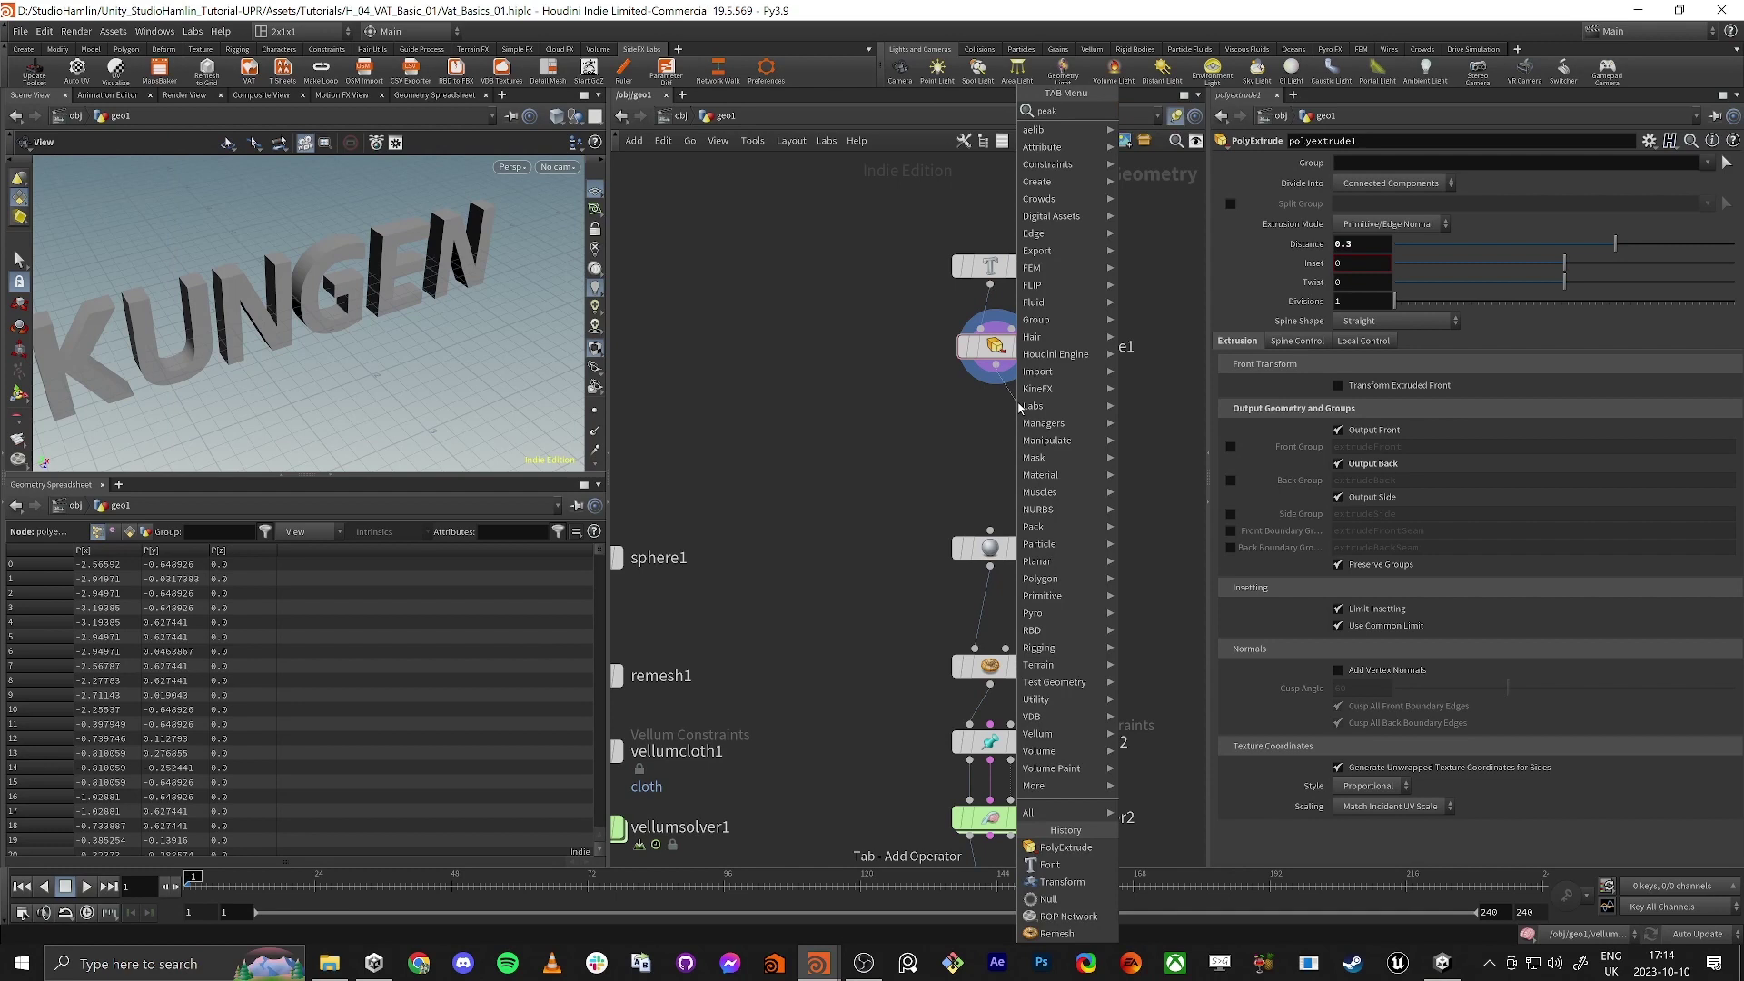
key(Return)
click(1018, 410)
drag(1043, 432, 1037, 431)
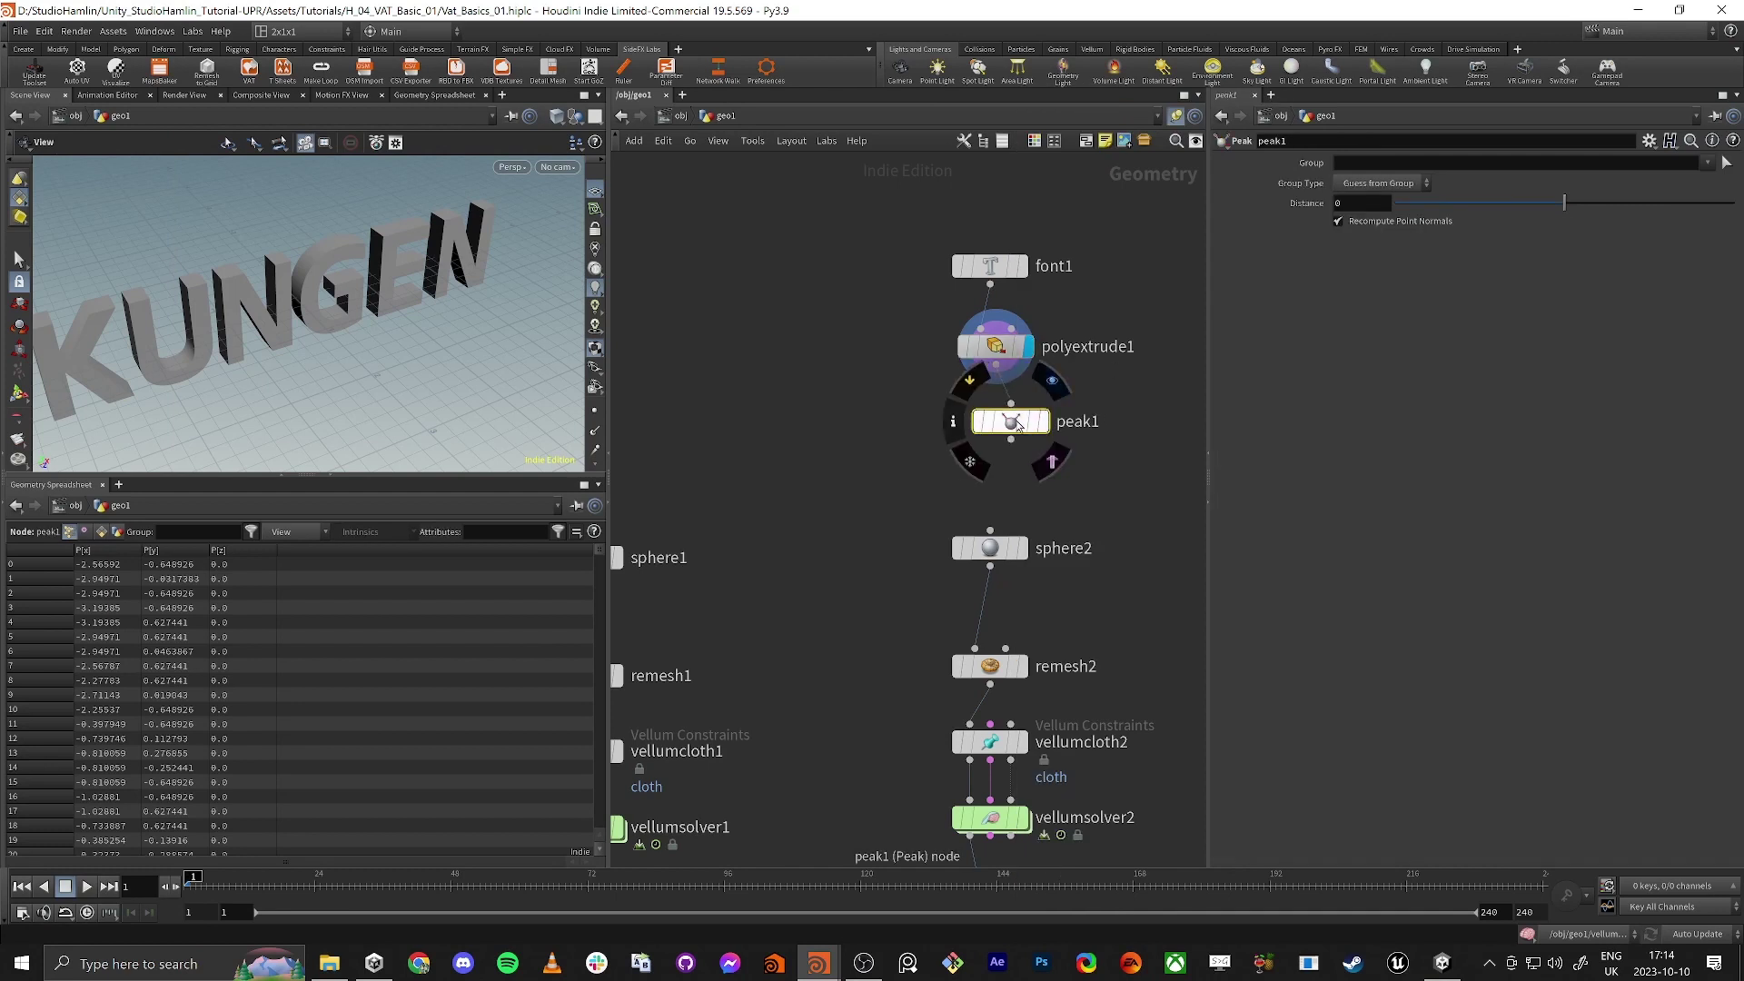
click(1043, 423)
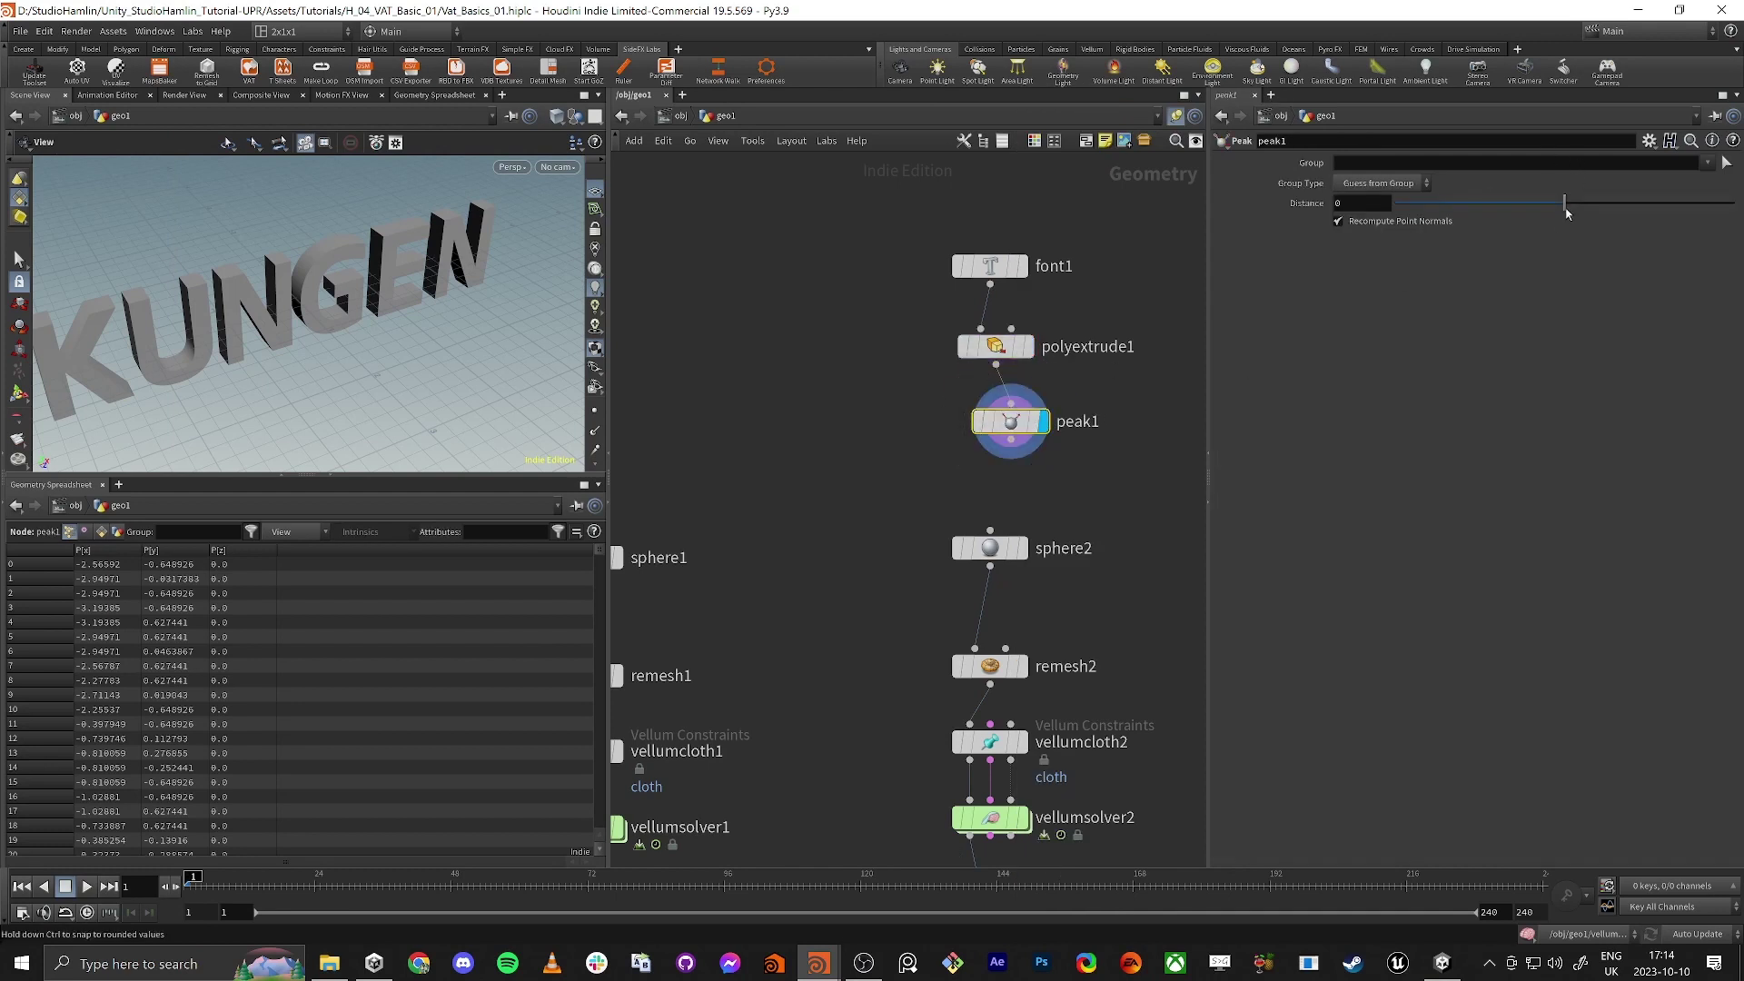
drag(1566, 212, 1567, 213)
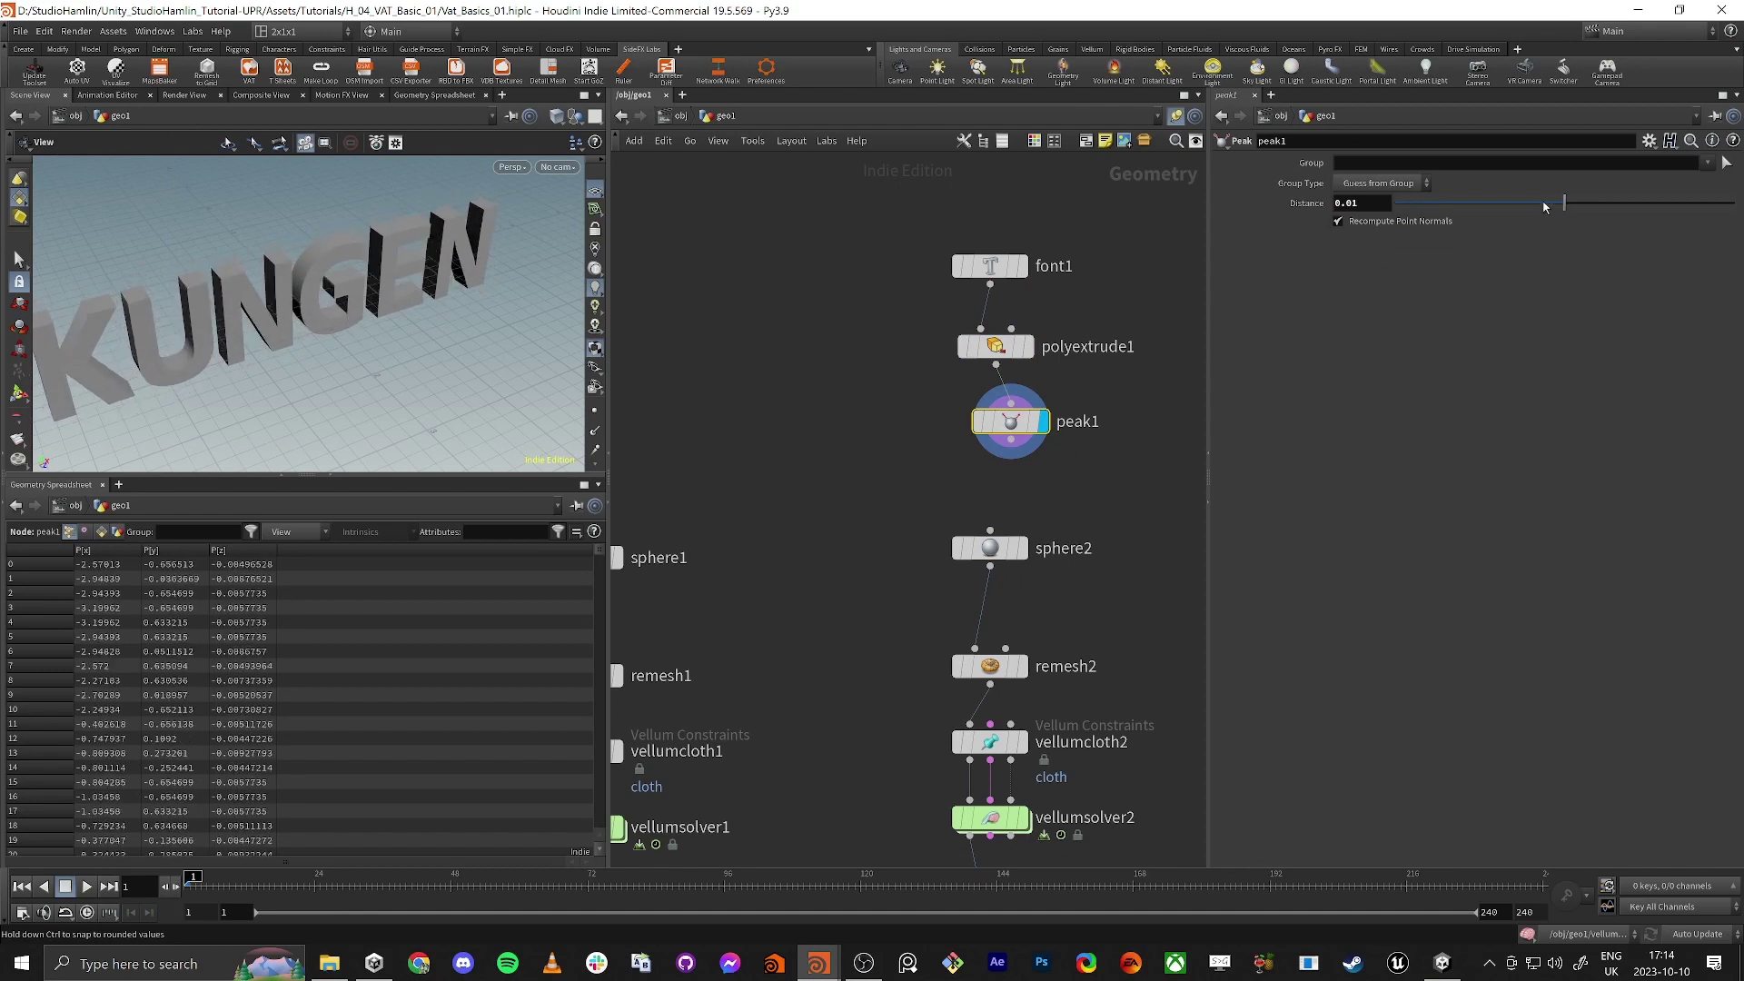
middle_drag(1353, 219, 1549, 260)
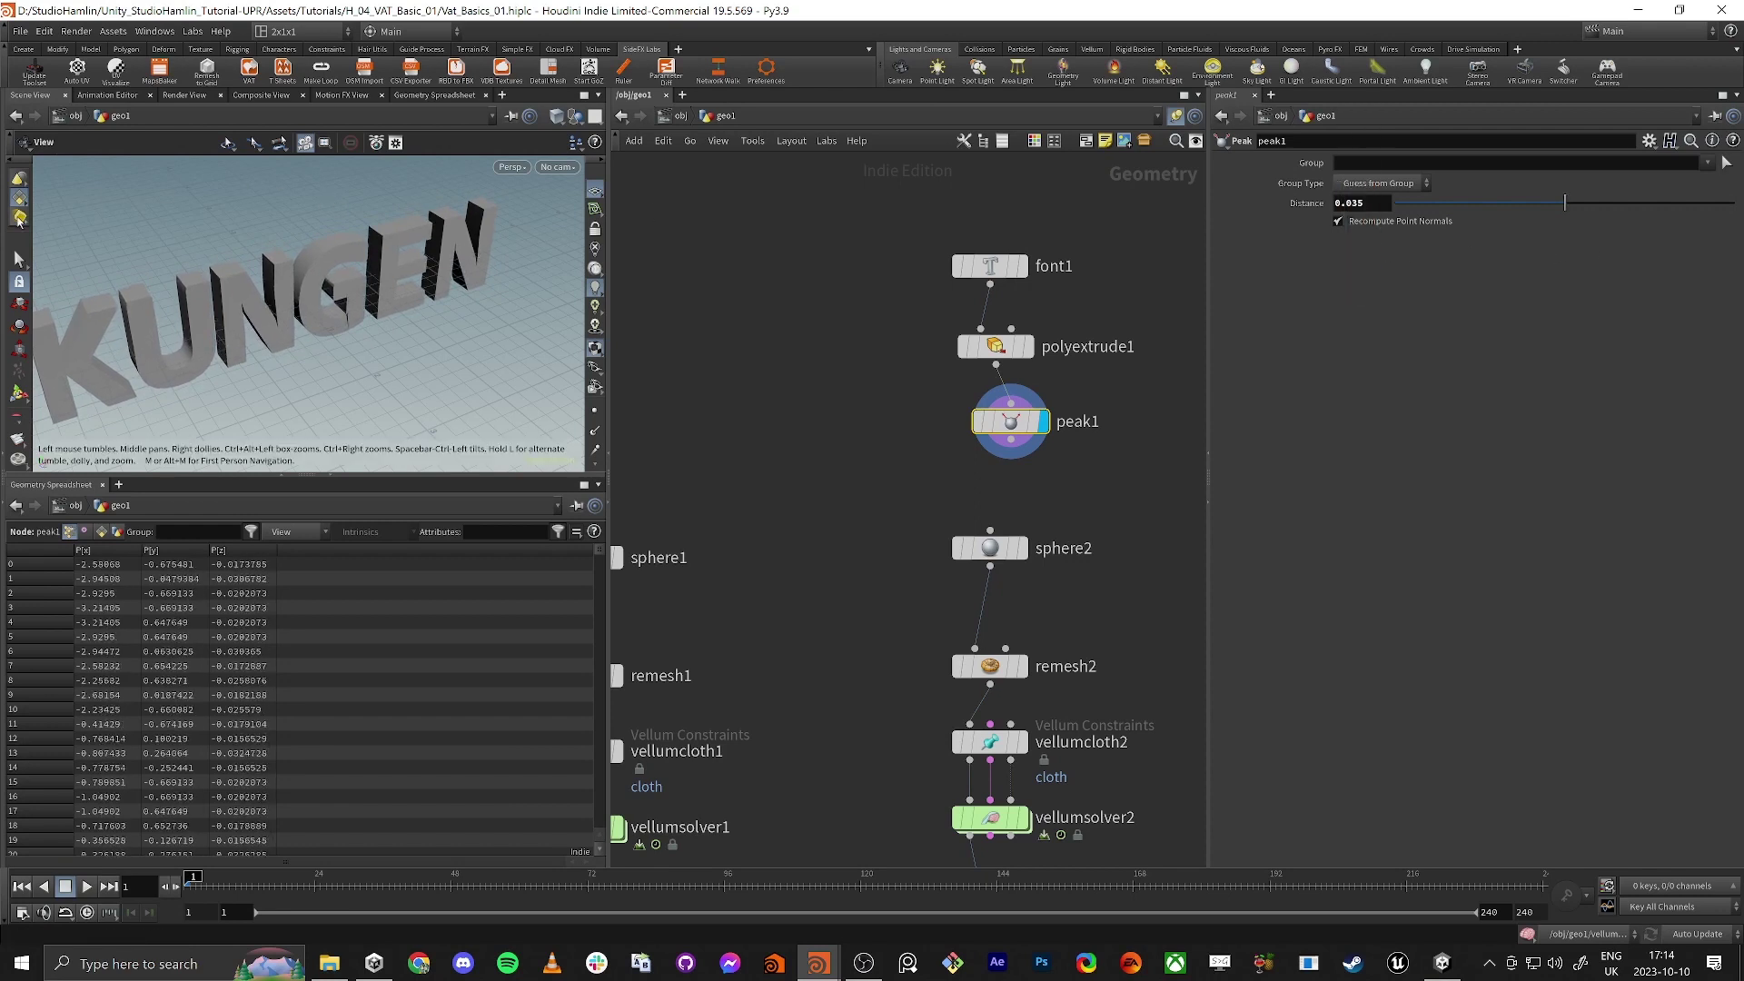
Step: Move the font1, polyextrude1 and peak1 nodes together farther up, away from sphere2, in line with its chain
drag(259, 320, 255, 291)
drag(901, 444, 1098, 243)
drag(1016, 350, 995, 191)
scroll(892, 363, up, 1)
middle_drag(891, 370, 841, 302)
Step: Delete the sphere2 node and connect the output of peak1 to the first input of remesh2
click(901, 427)
click(954, 548)
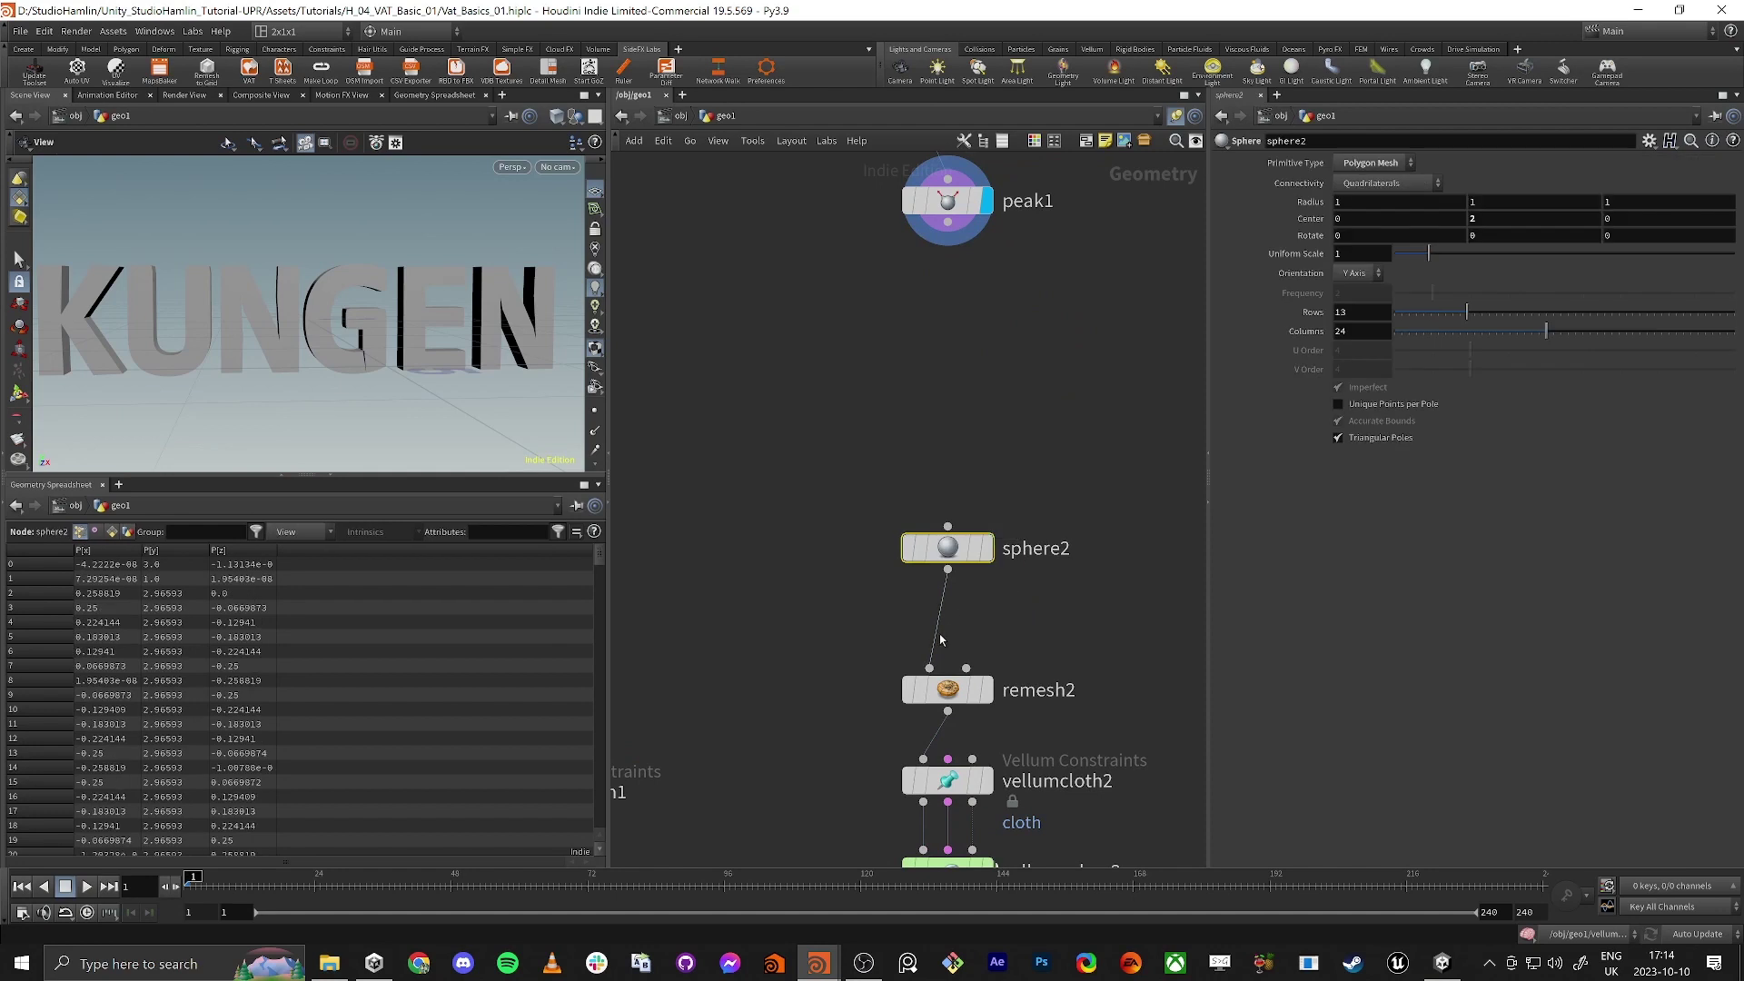
key(Delete)
drag(929, 668, 948, 222)
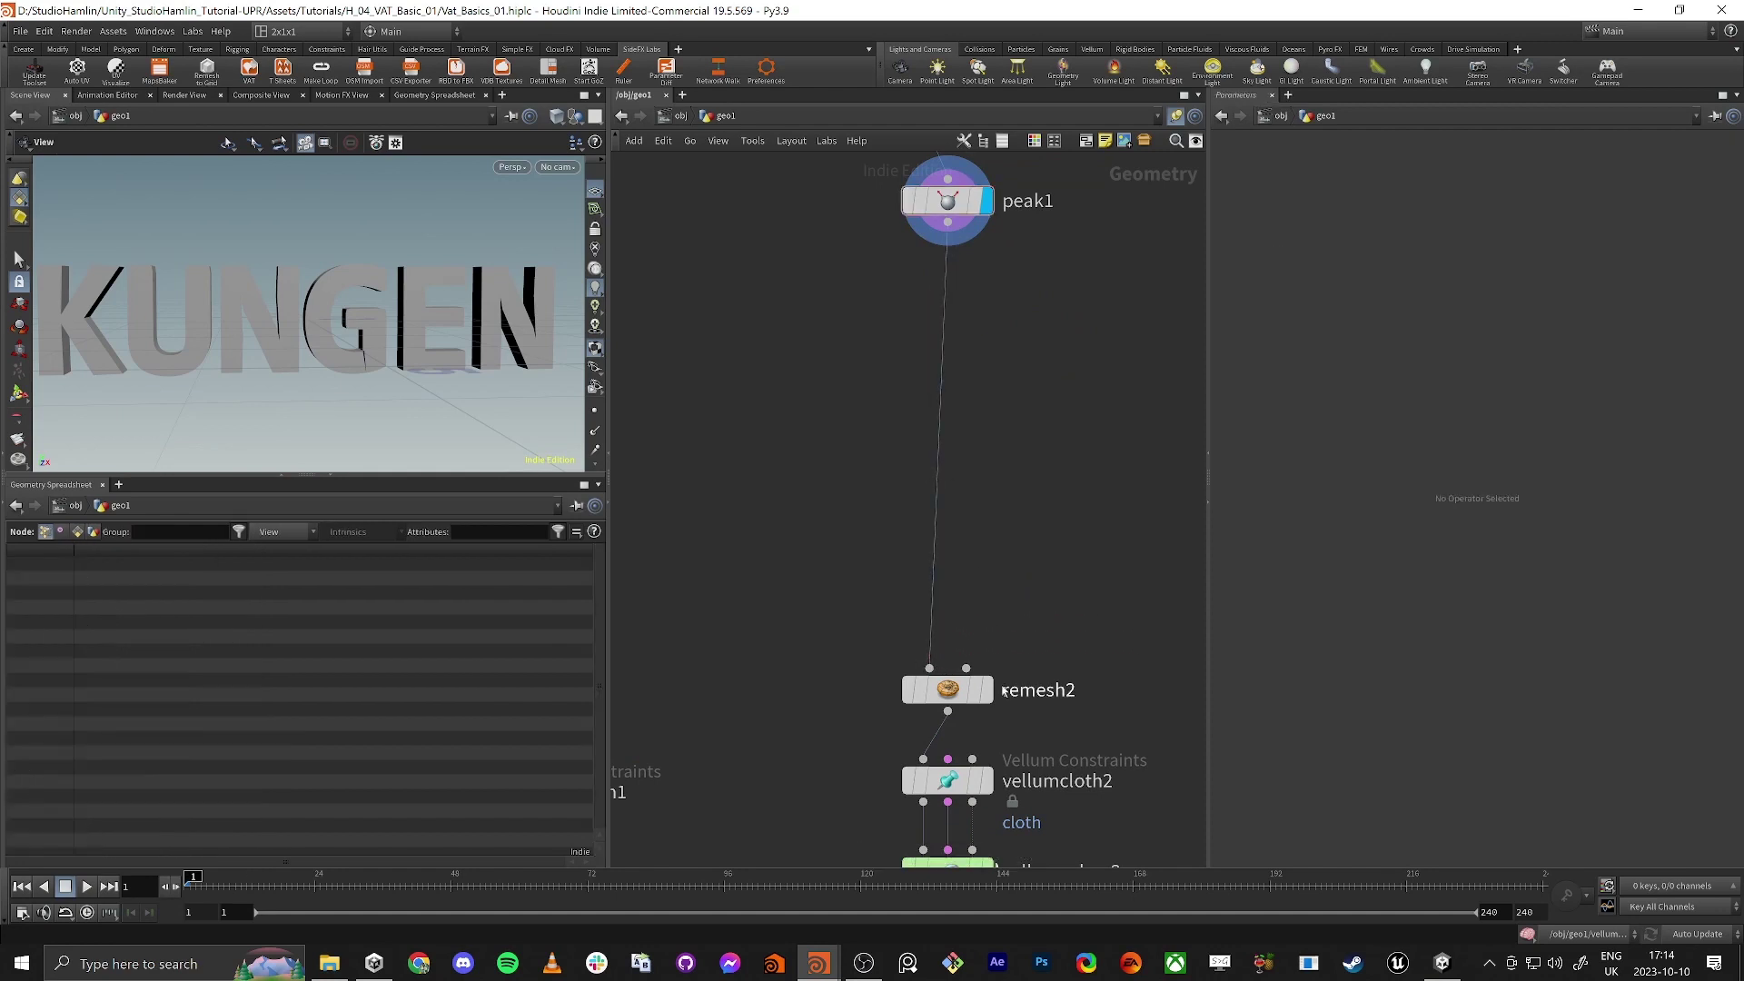
Step: Display remesh2 with wireframe over the shading and examine the triangles closely on the inner curve of a letter
click(985, 690)
drag(220, 292, 262, 300)
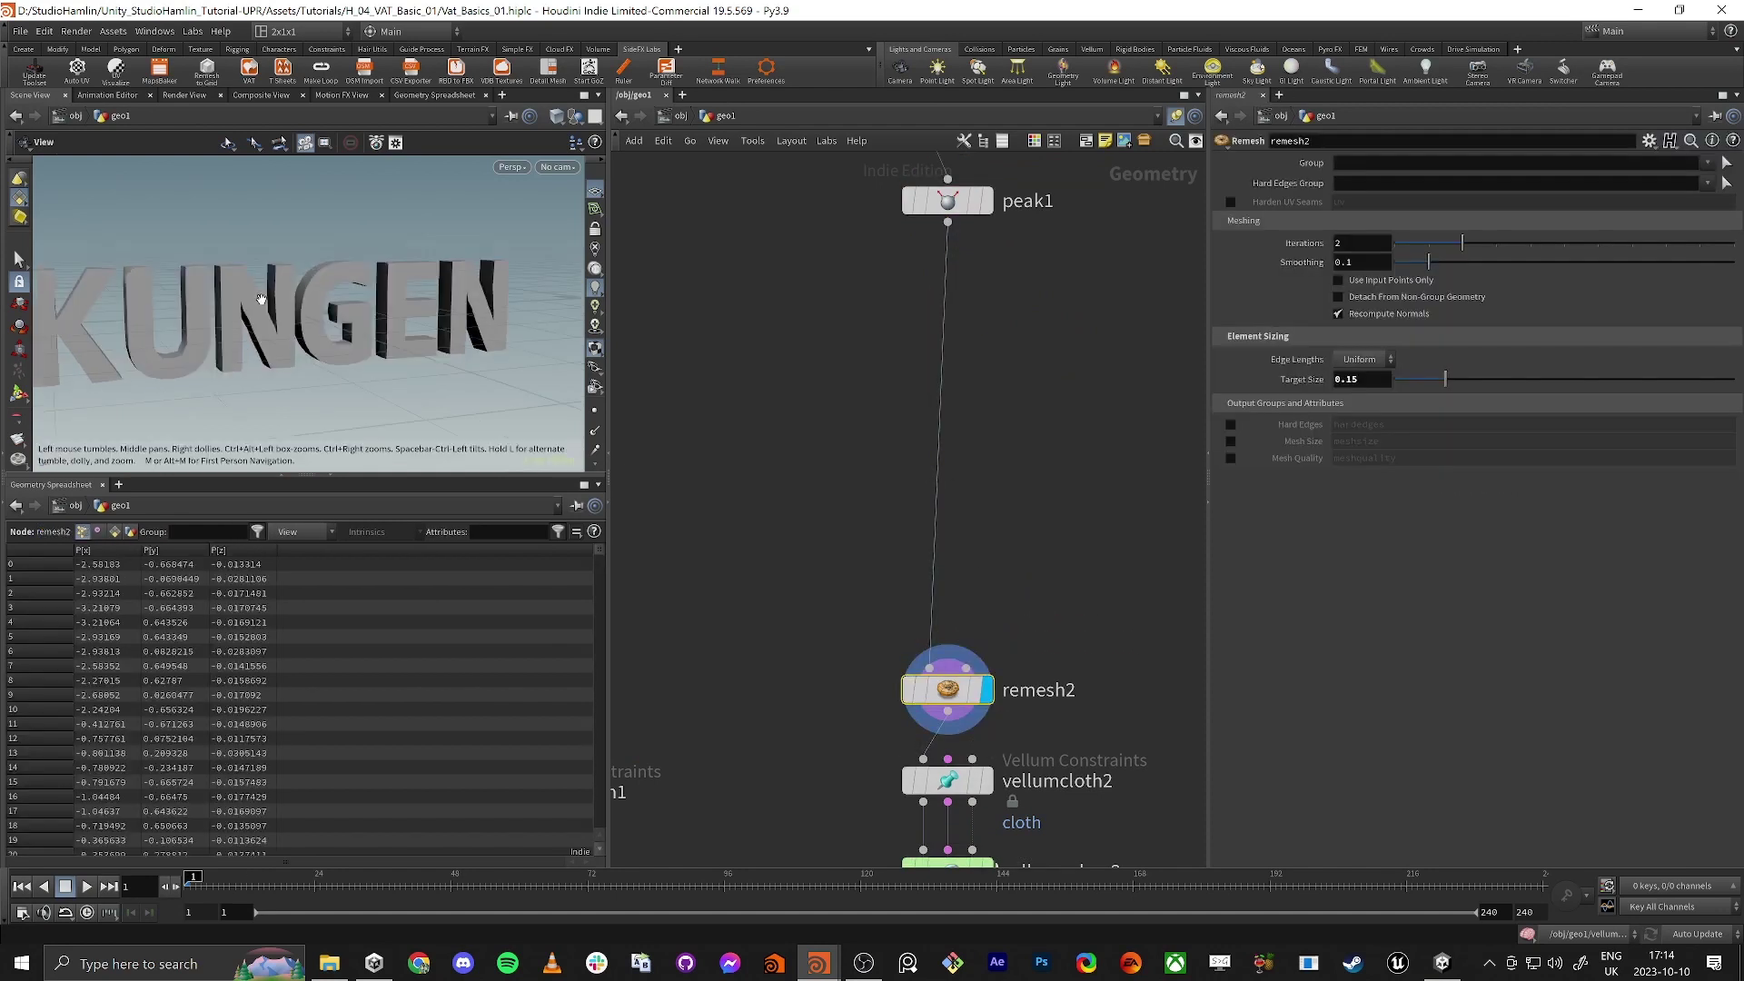
click(557, 117)
click(617, 291)
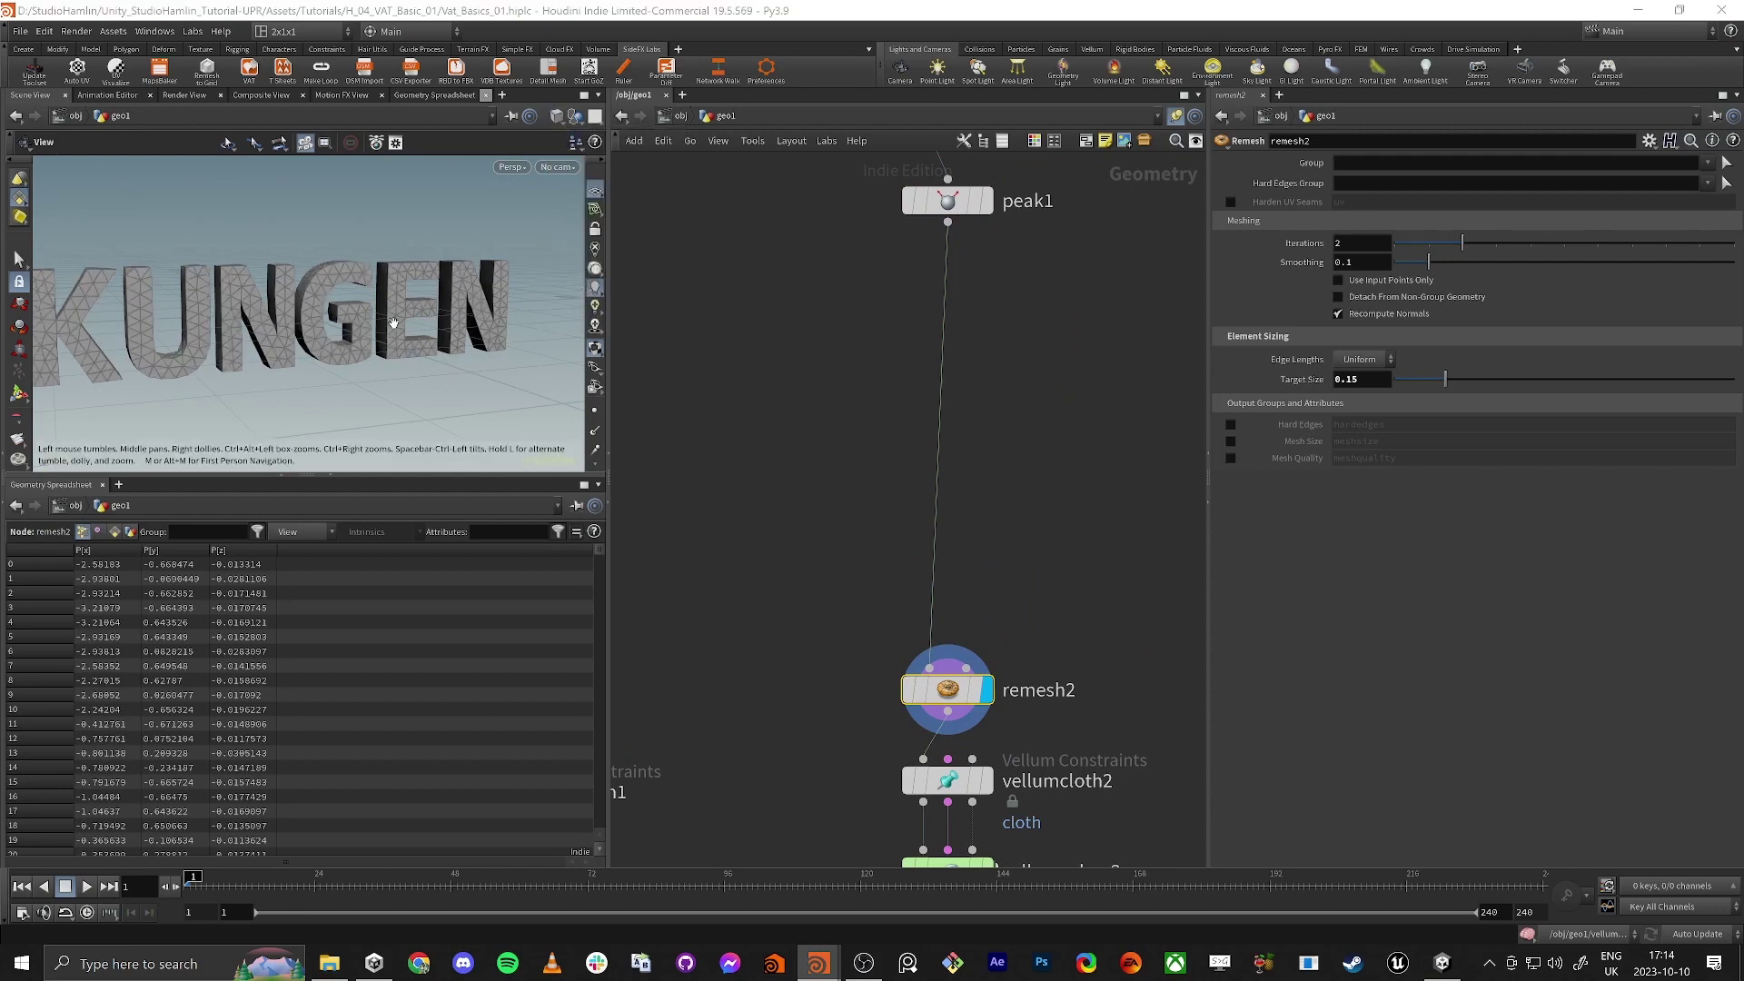
scroll(394, 322, up, 10)
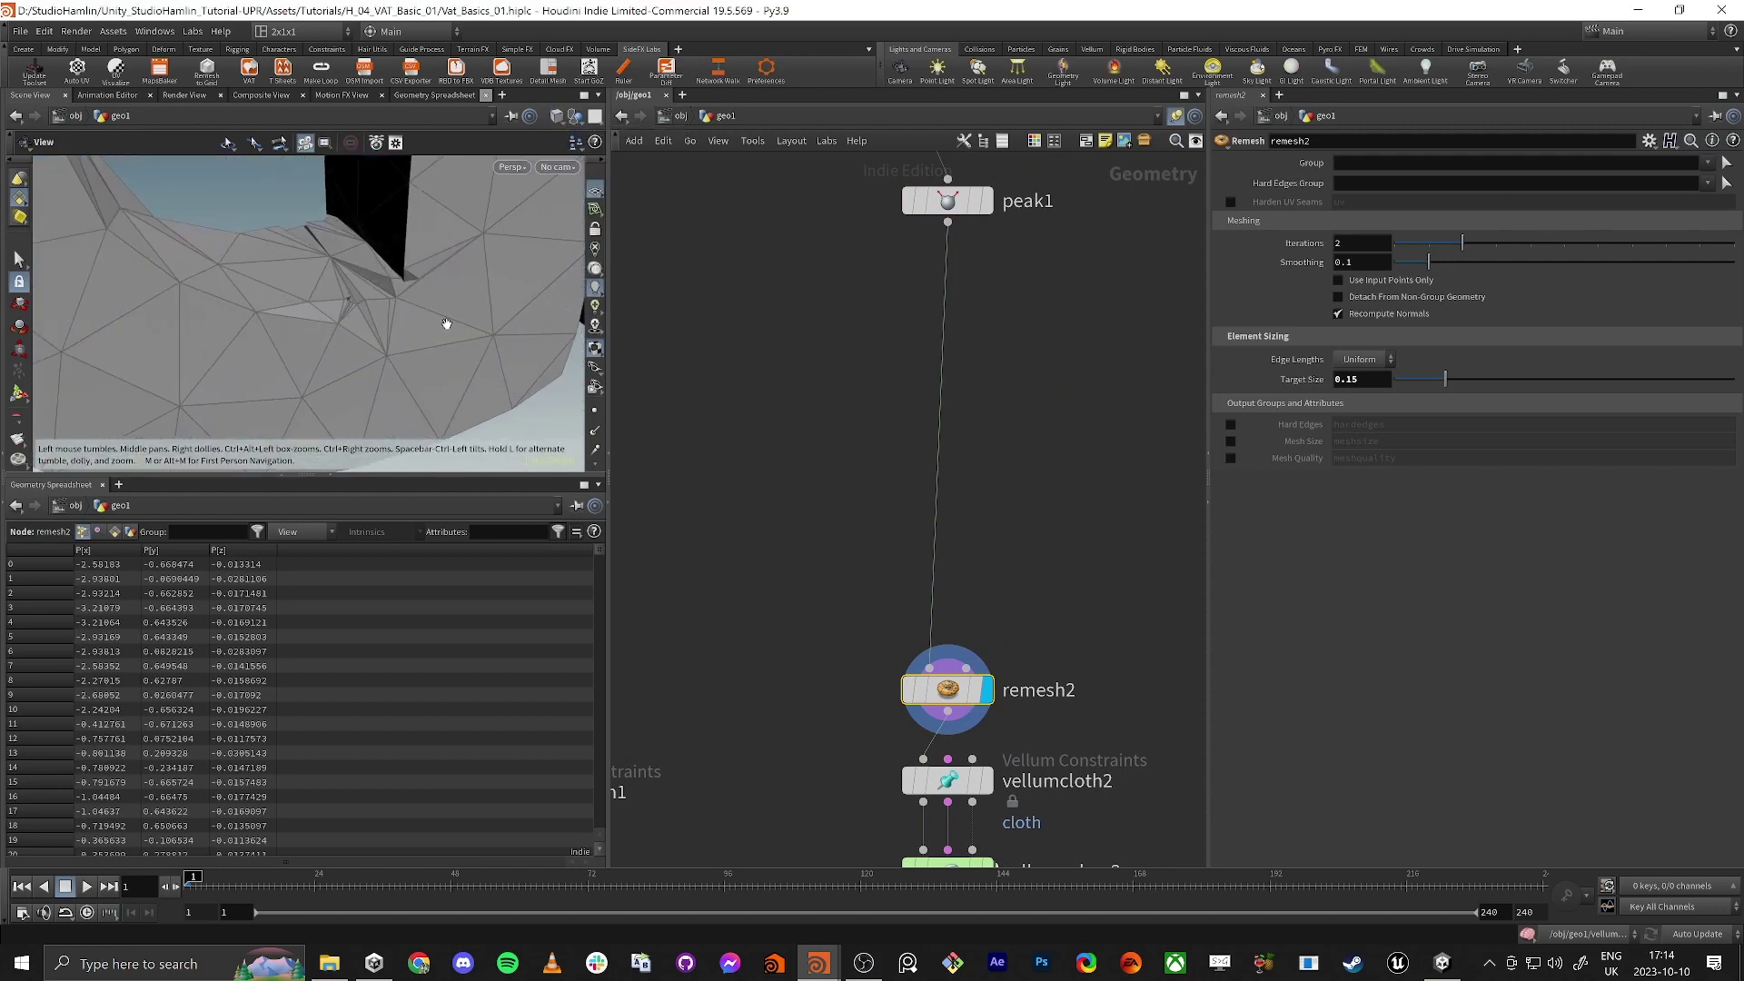
drag(446, 323, 364, 309)
Step: Set the distance of peak1 to 0.023
middle_drag(808, 335, 823, 521)
scroll(806, 483, down, 3)
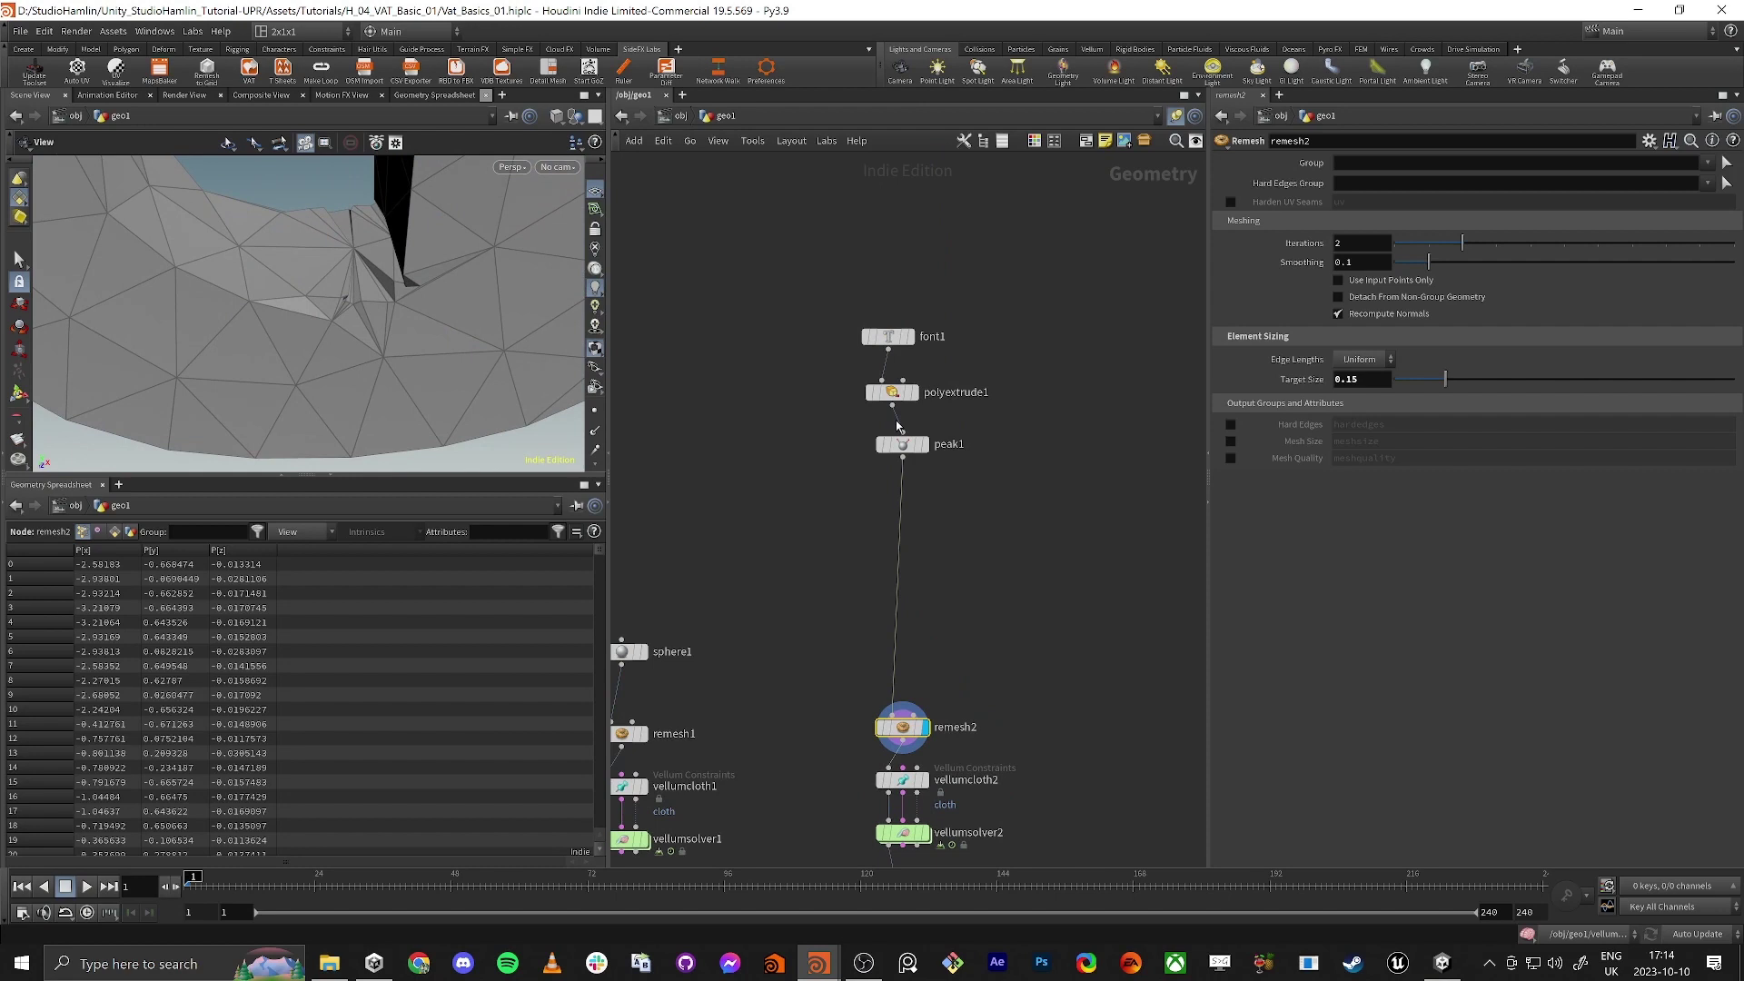
scroll(897, 425, up, 4)
click(873, 491)
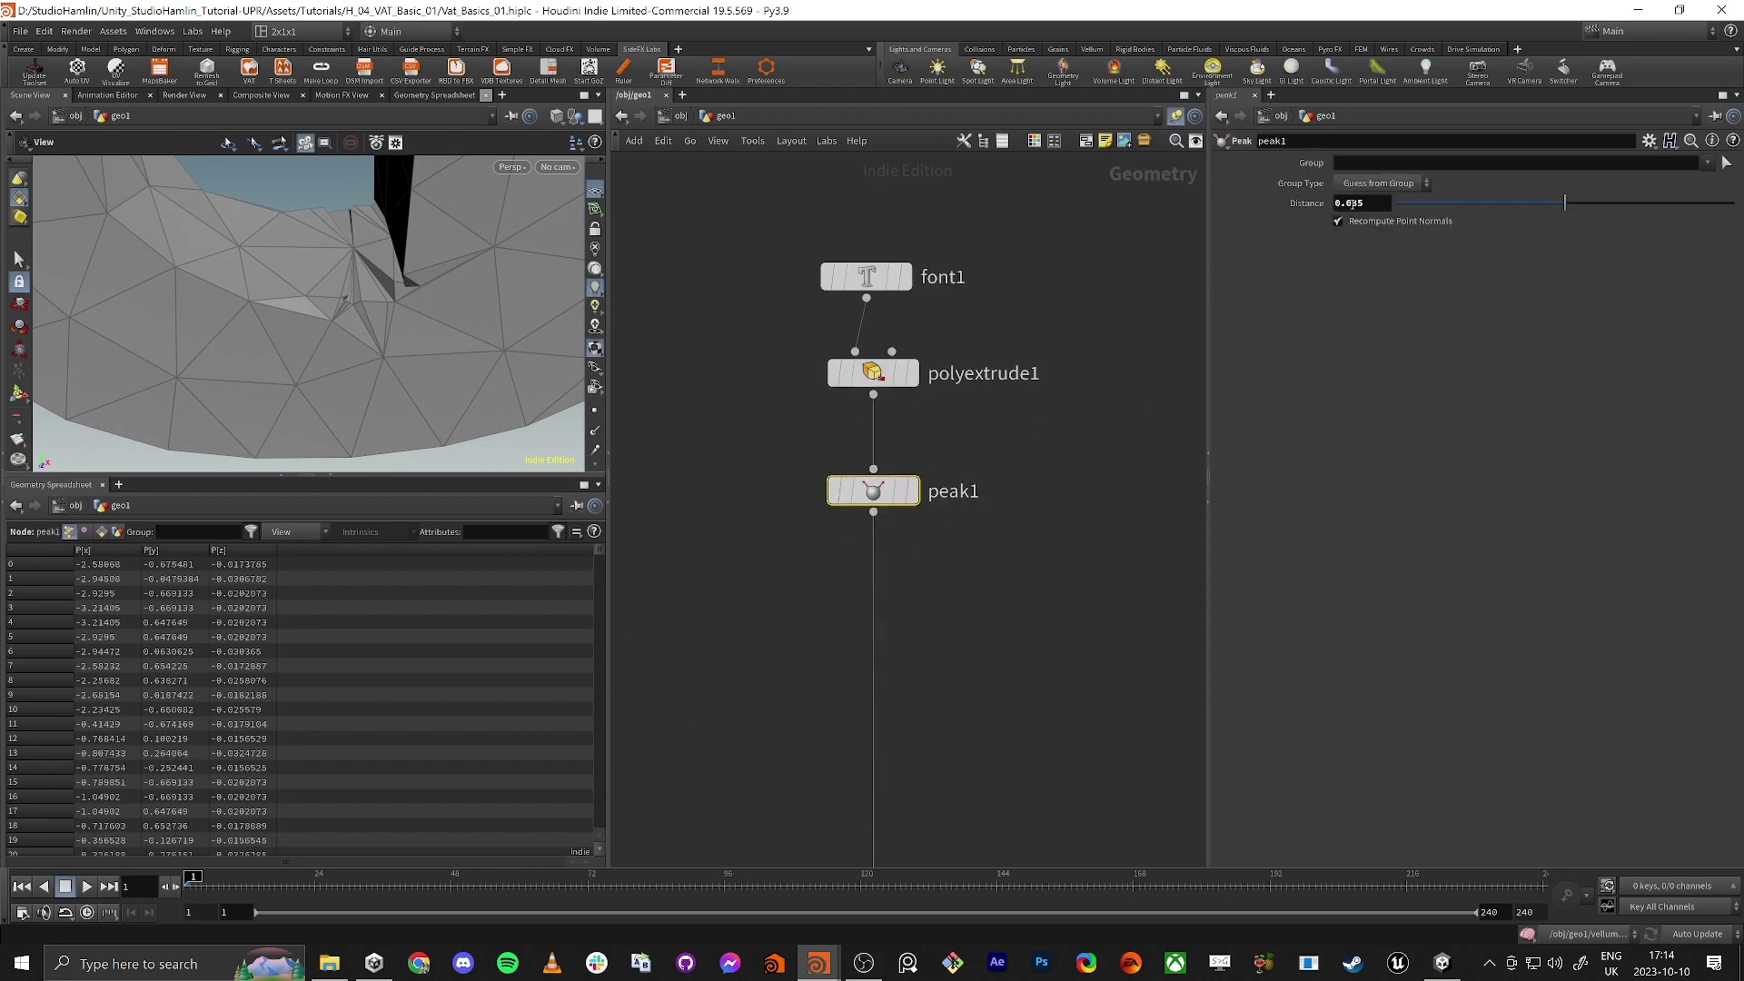
middle_drag(1356, 203, 1254, 274)
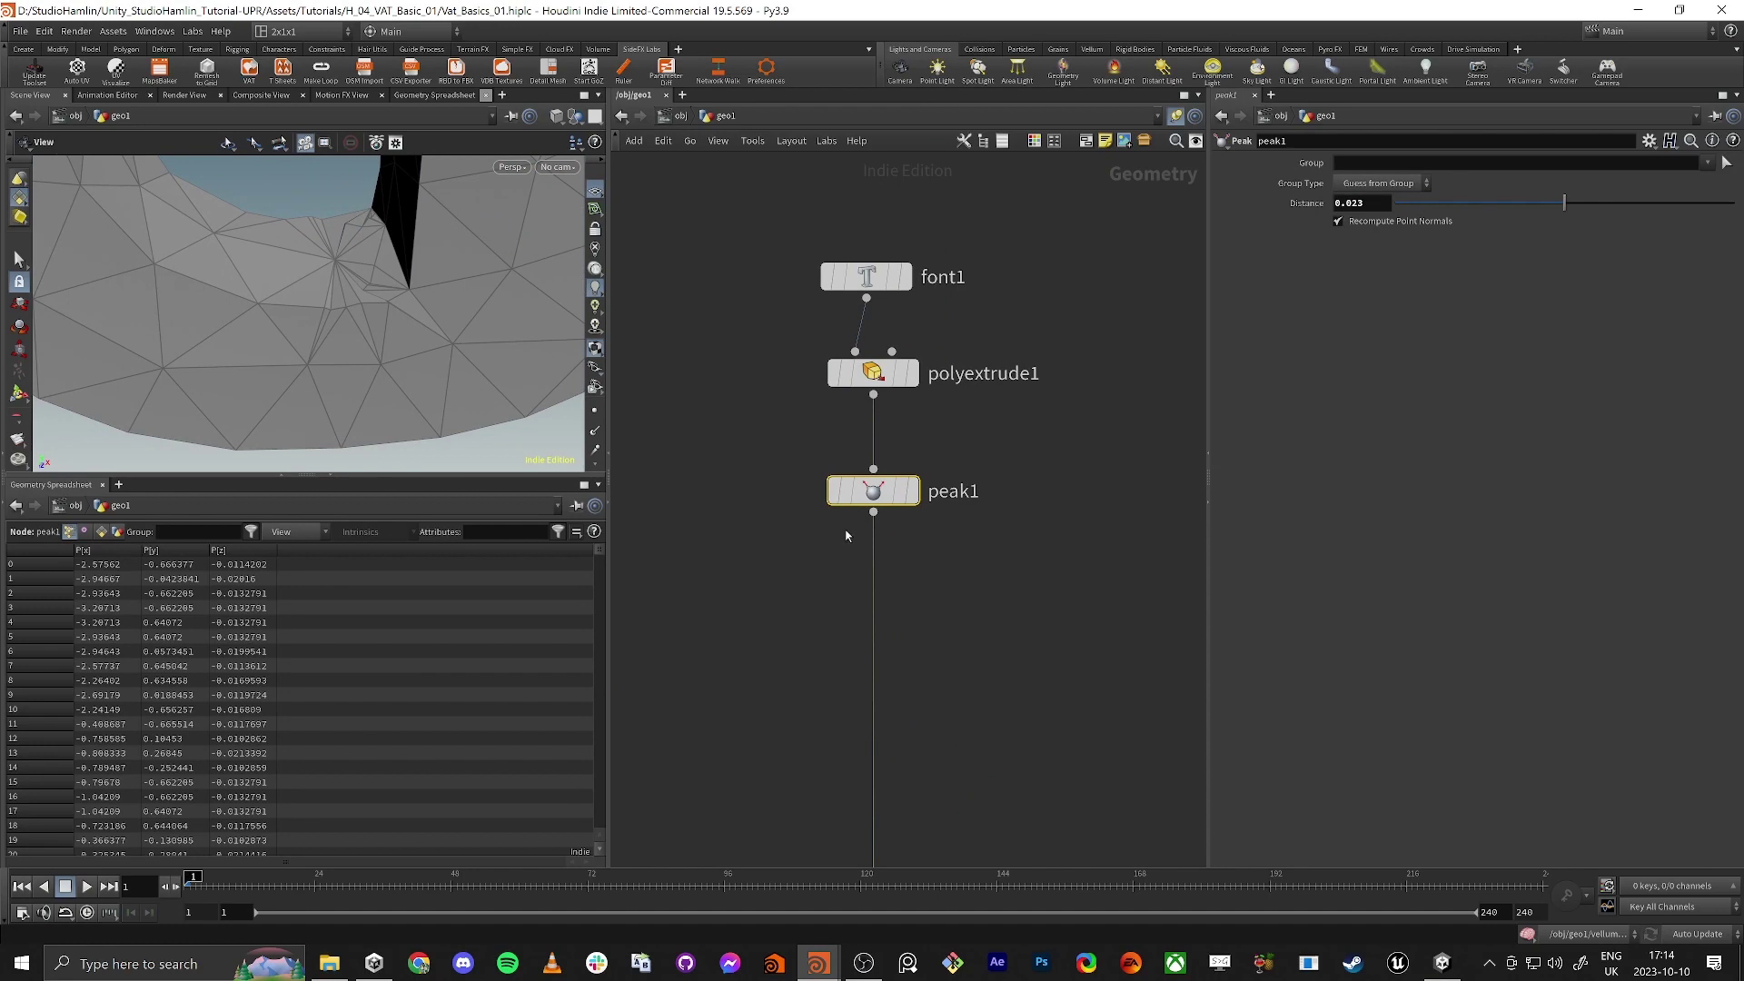
Step: Delete peak1 from the text chain and display polyextrude1 to examine the extruded letter's inner edge
mouse_move(874, 491)
key(Delete)
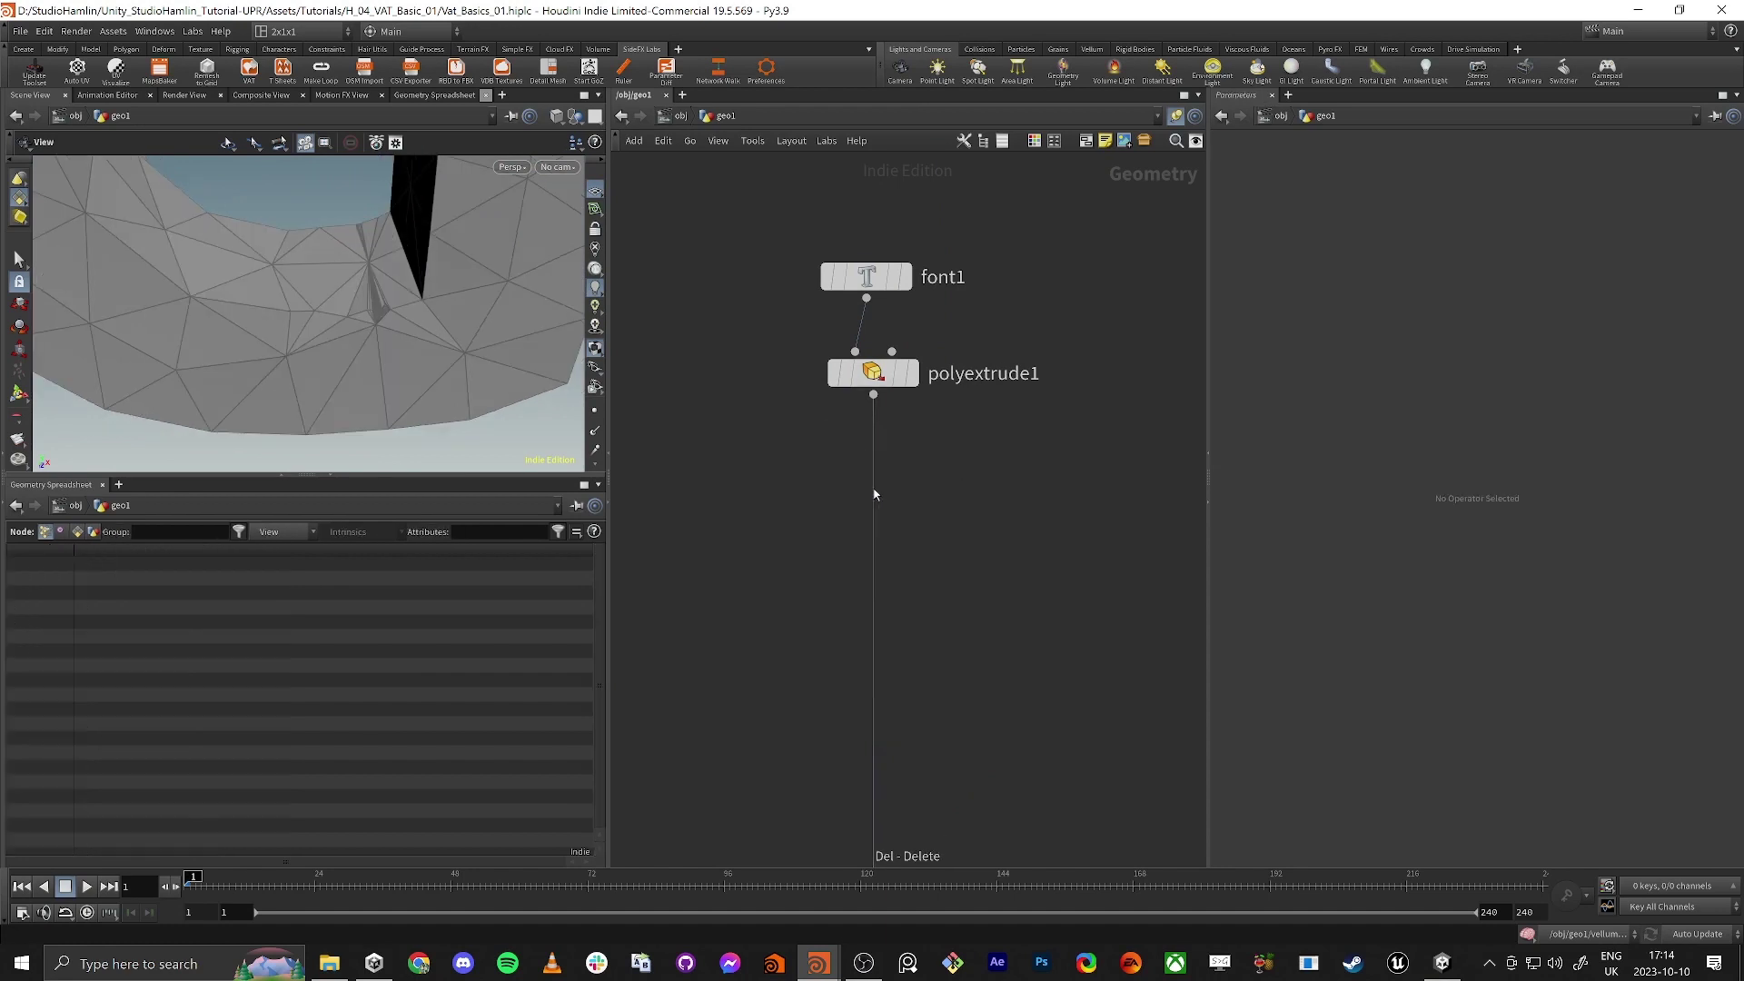
drag(424, 362, 271, 247)
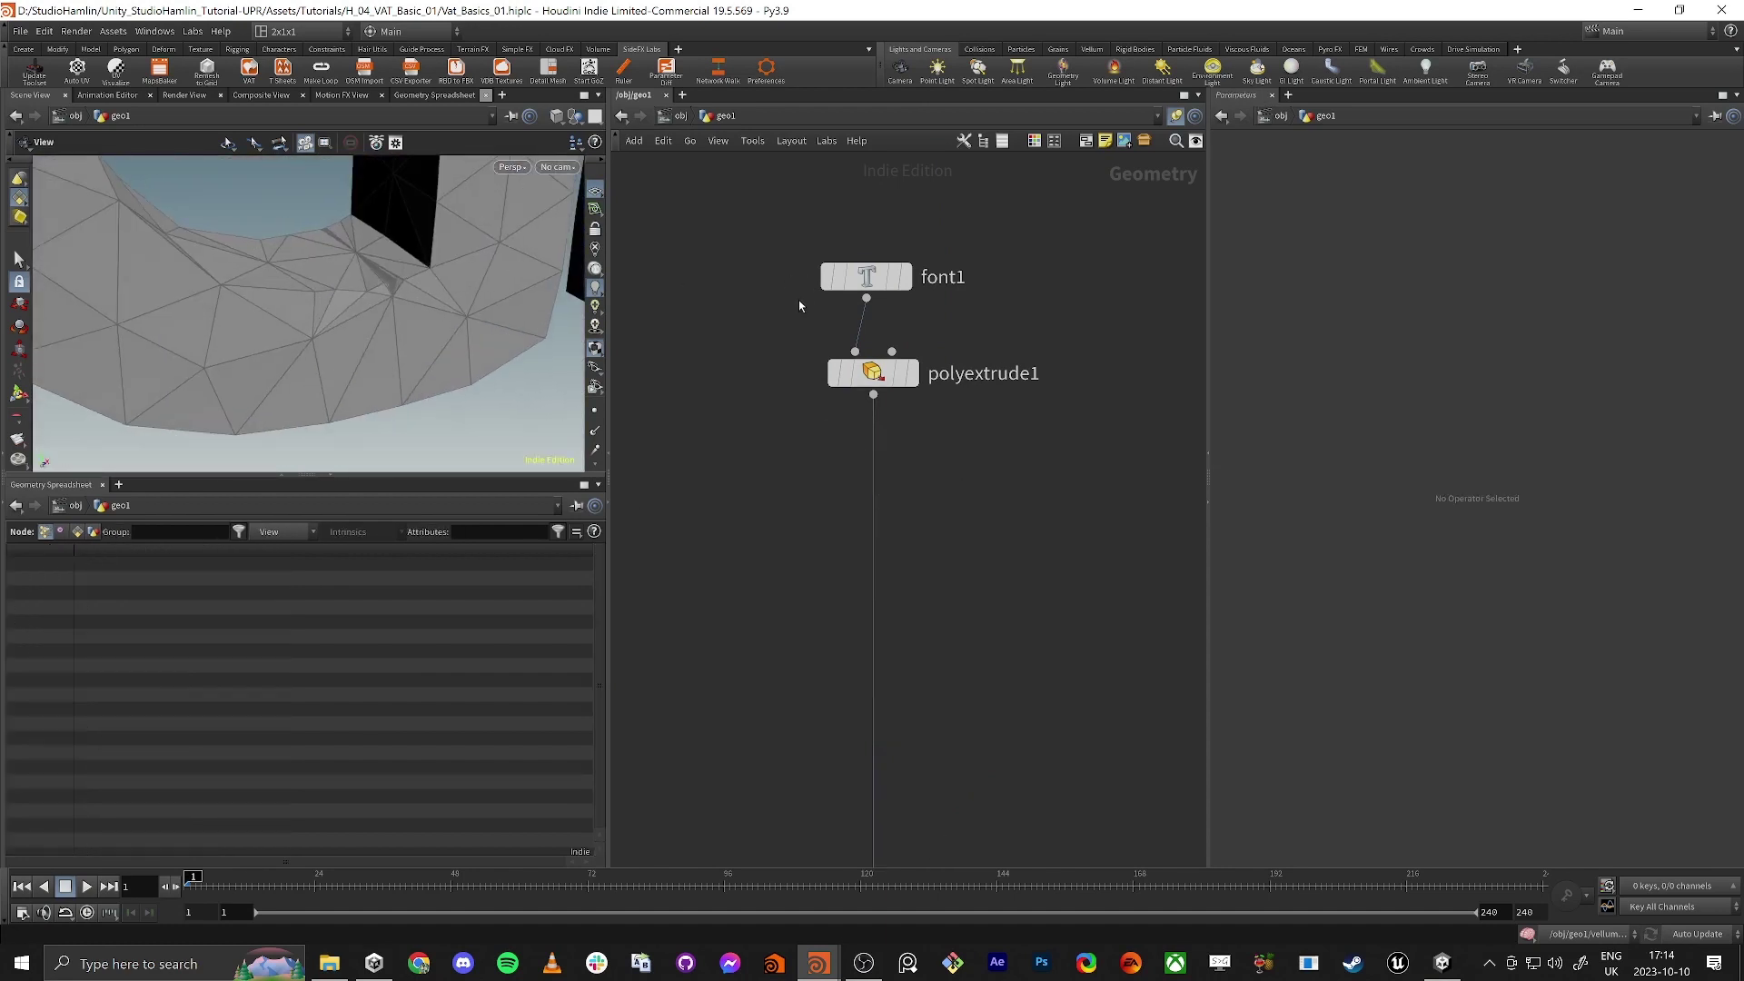
click(912, 373)
click(870, 373)
drag(430, 297, 421, 235)
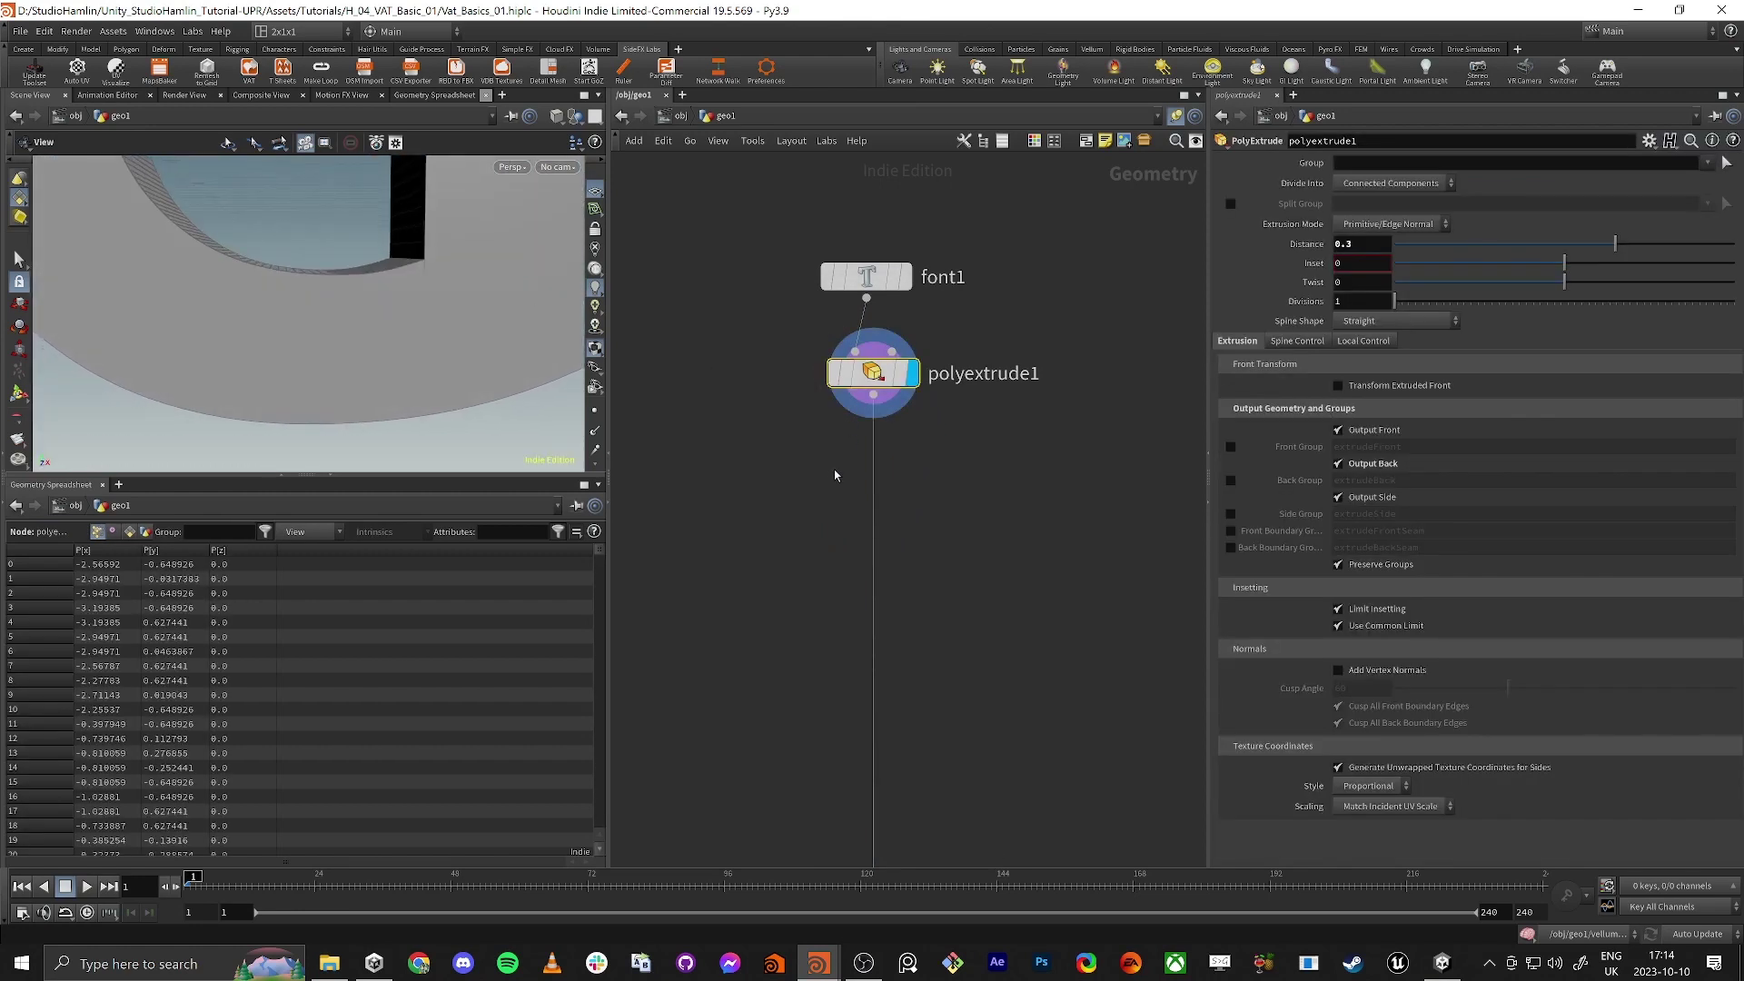
key(Tab)
key(Escape)
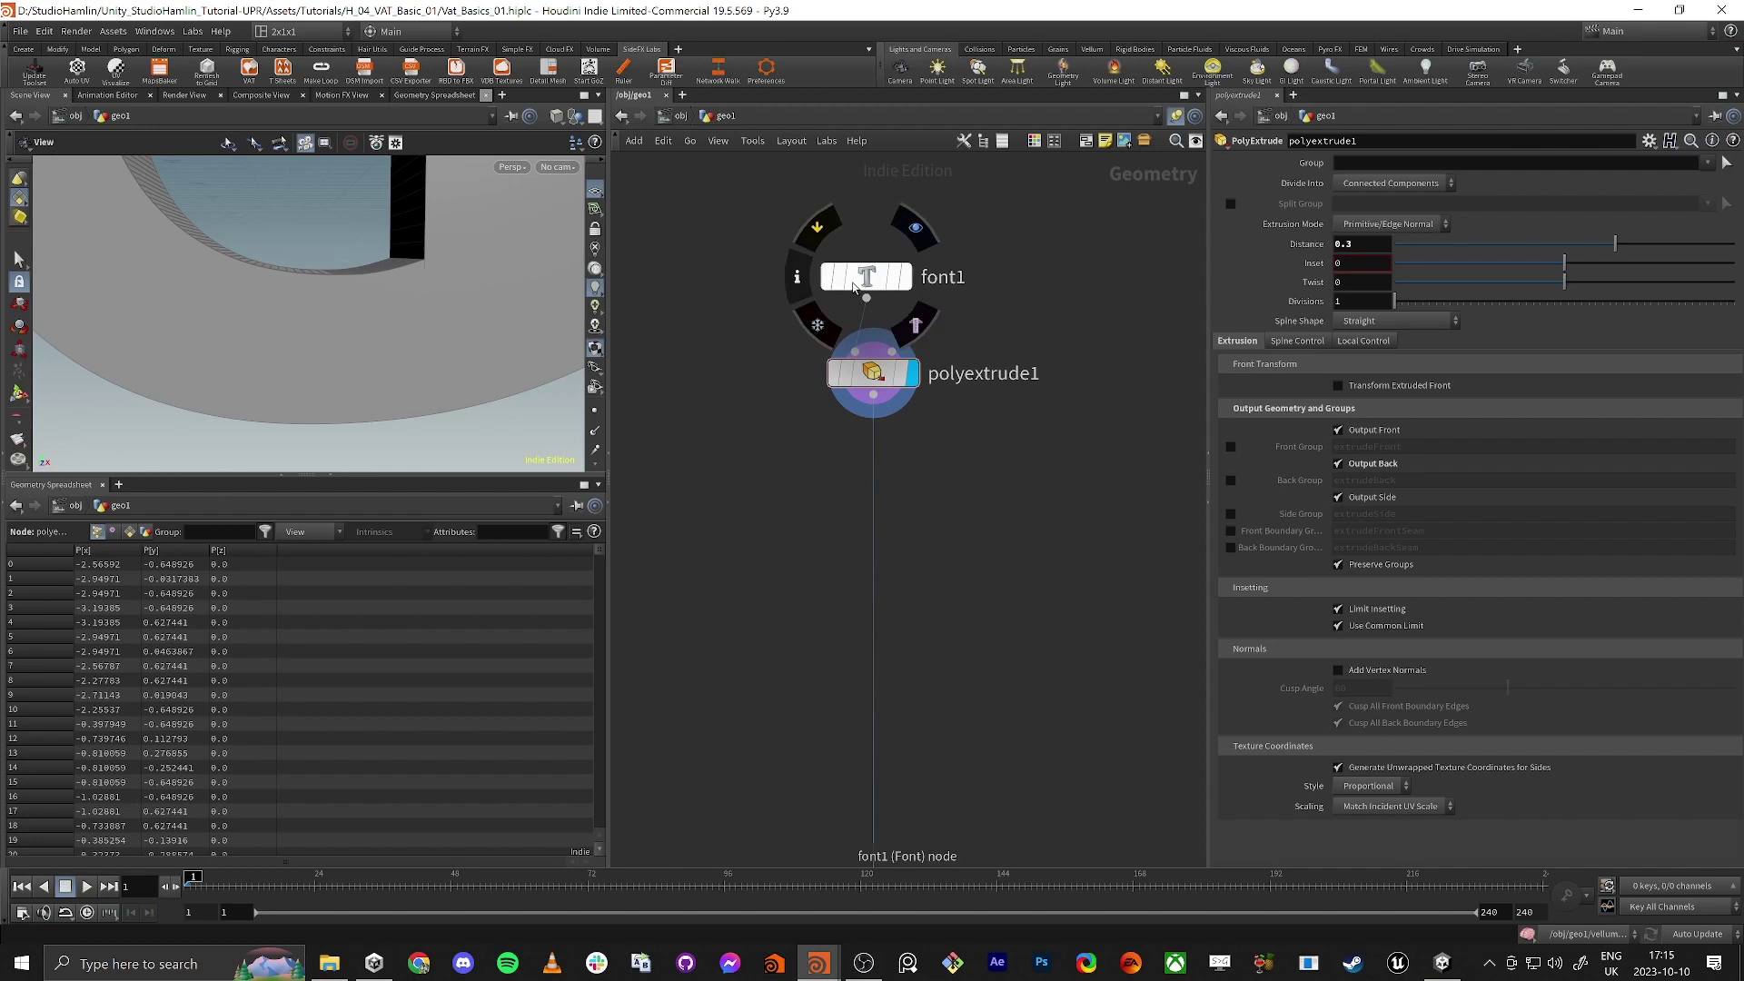
Step: Try the Candara Bold font on font1 and check the shape of the extruded letters
click(868, 275)
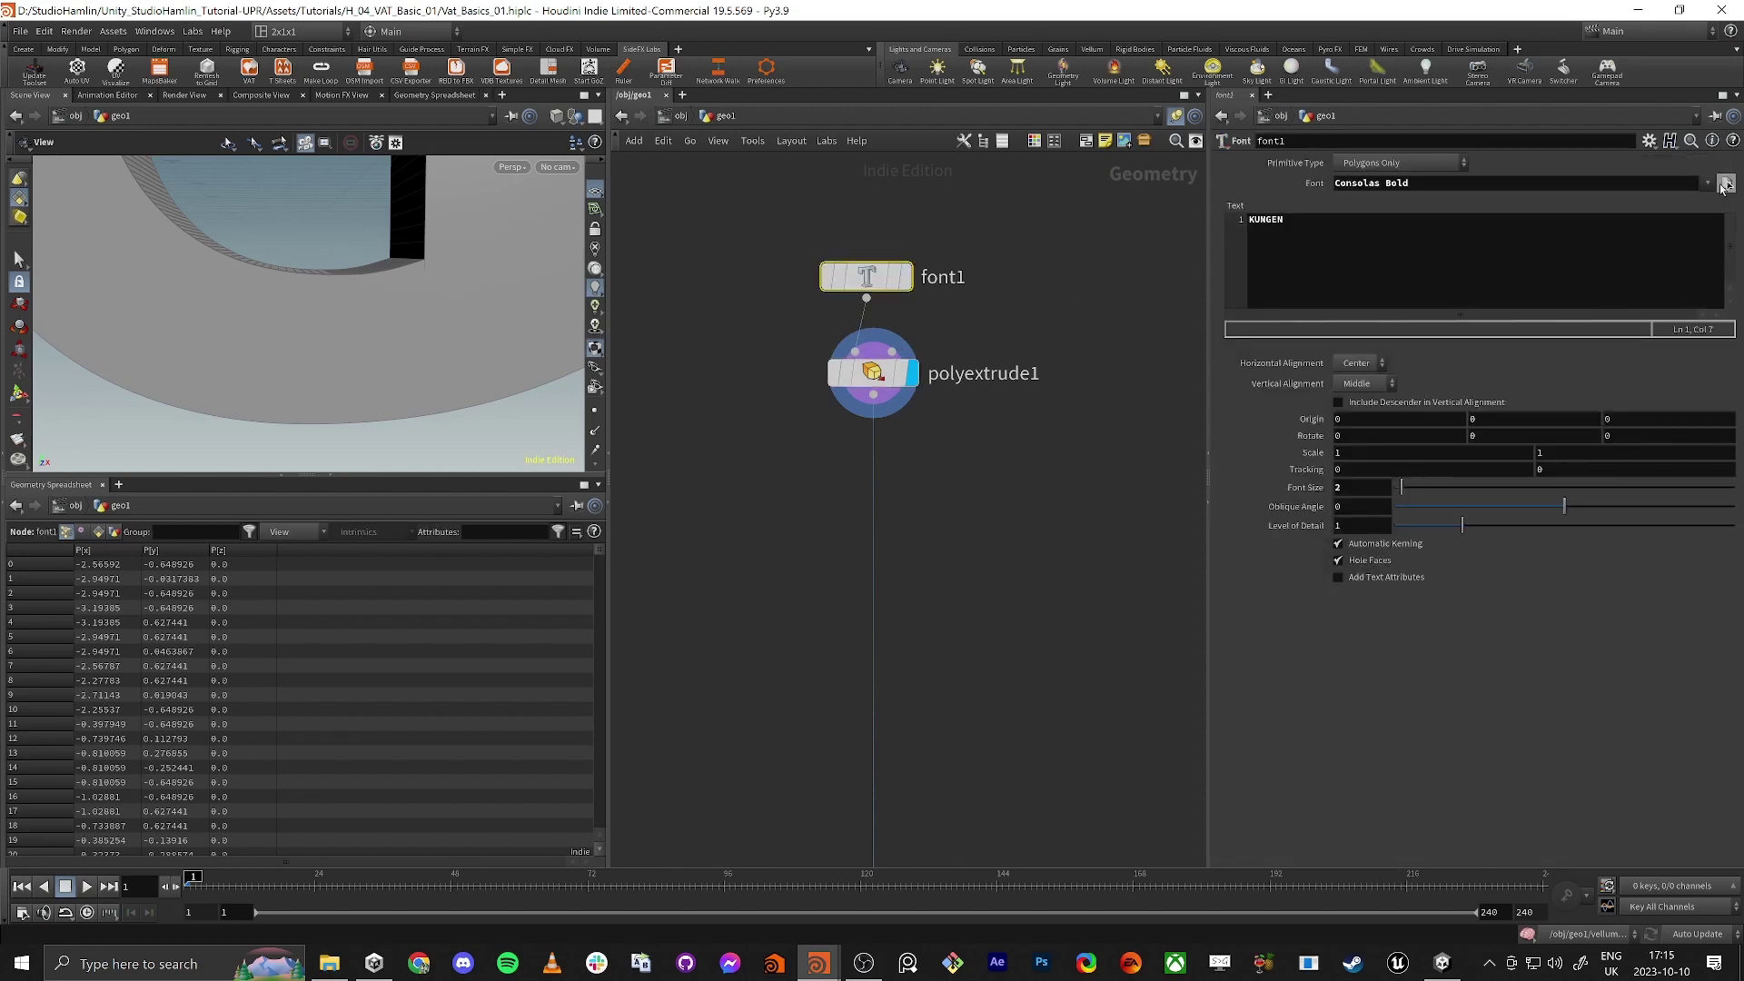
click(1704, 185)
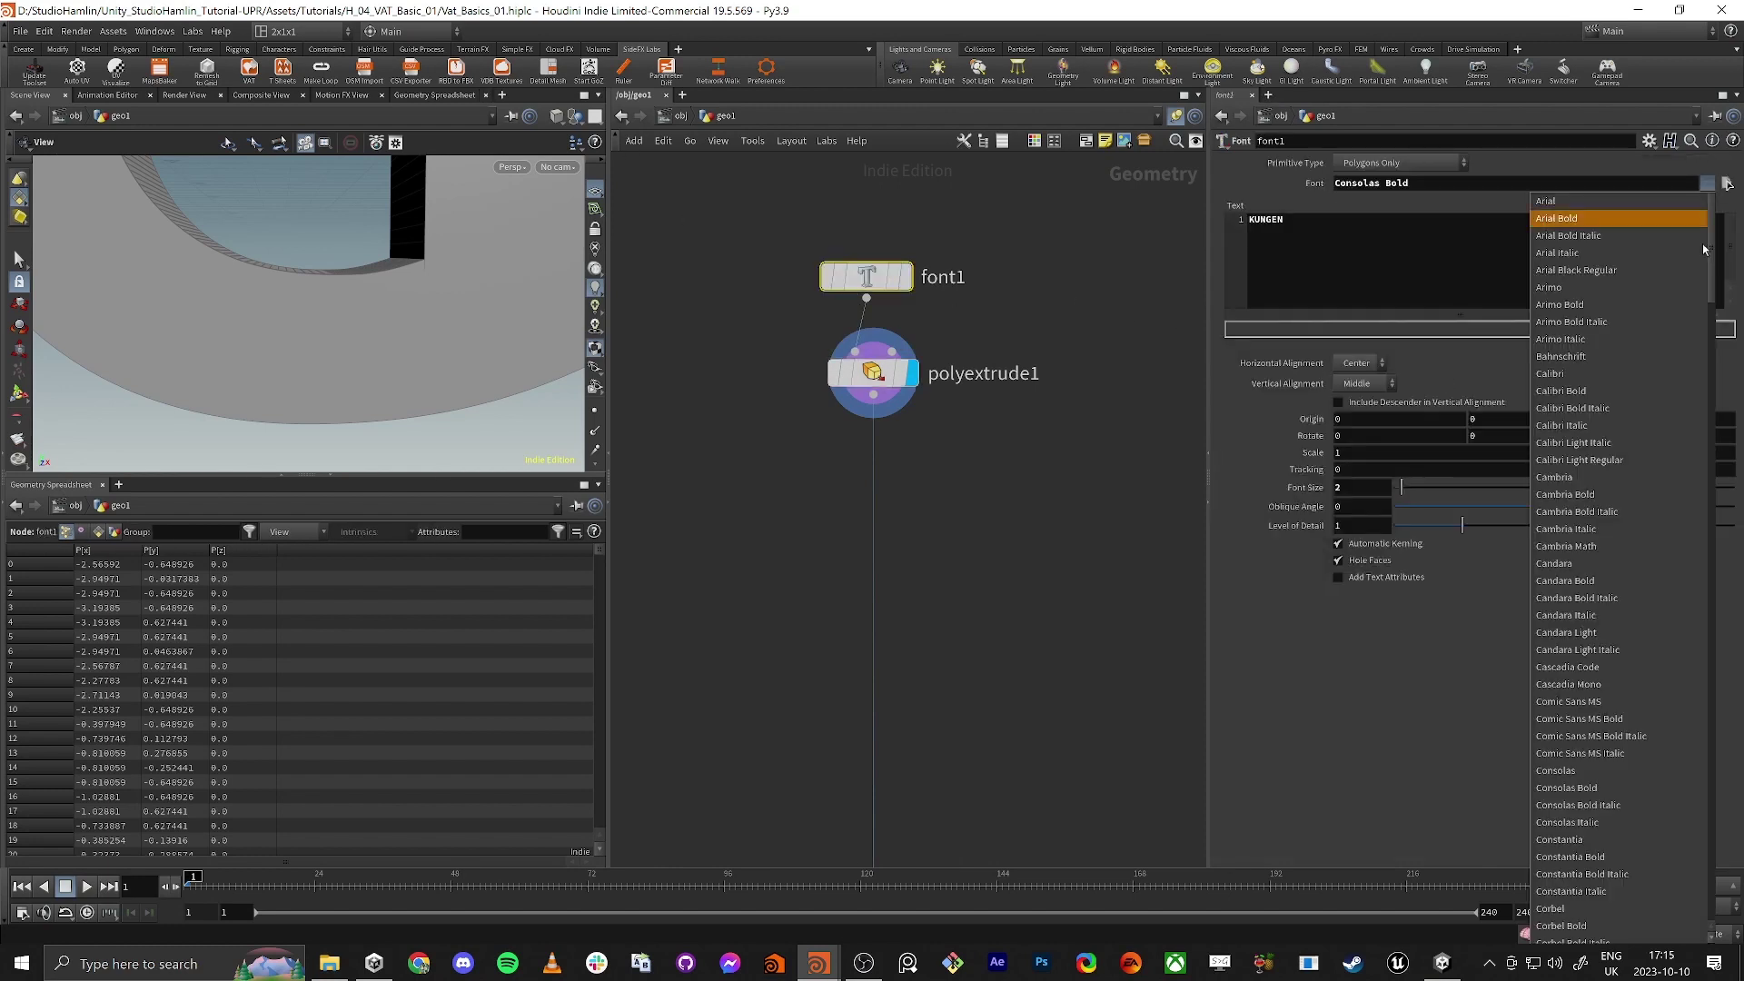
click(1623, 582)
scroll(312, 291, down, 4)
drag(312, 292, 349, 326)
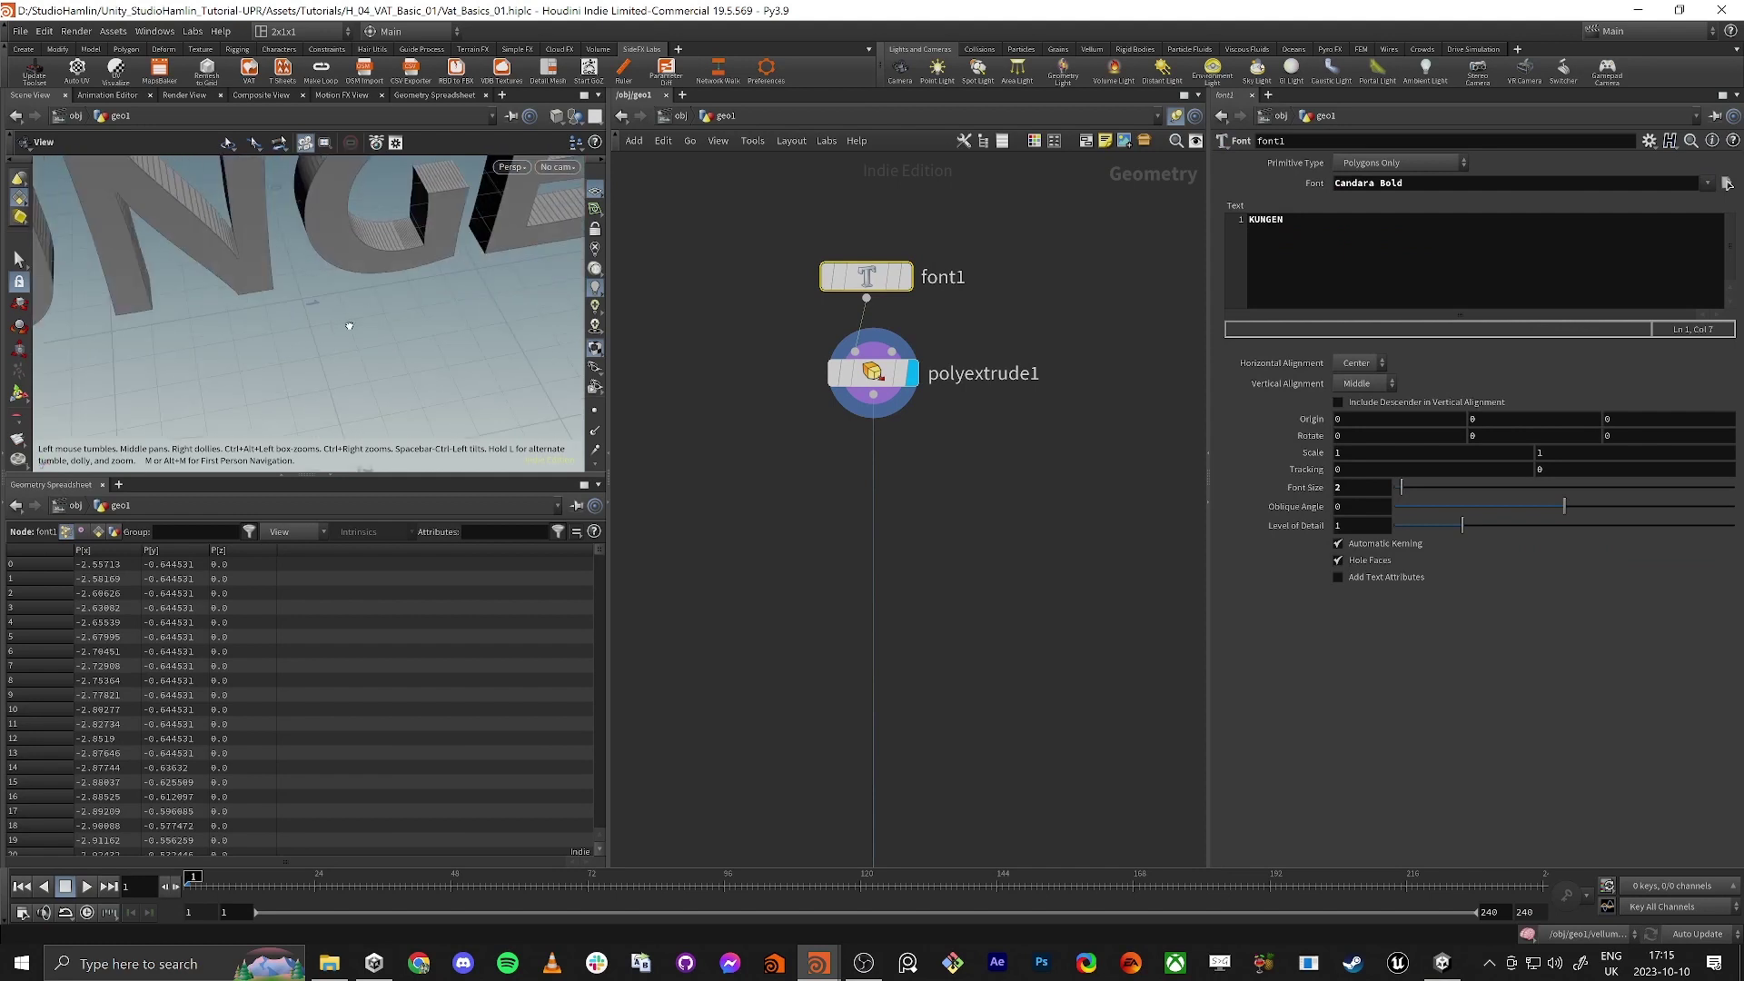
Step: Change the font of font1 to Arial Bold
click(1706, 182)
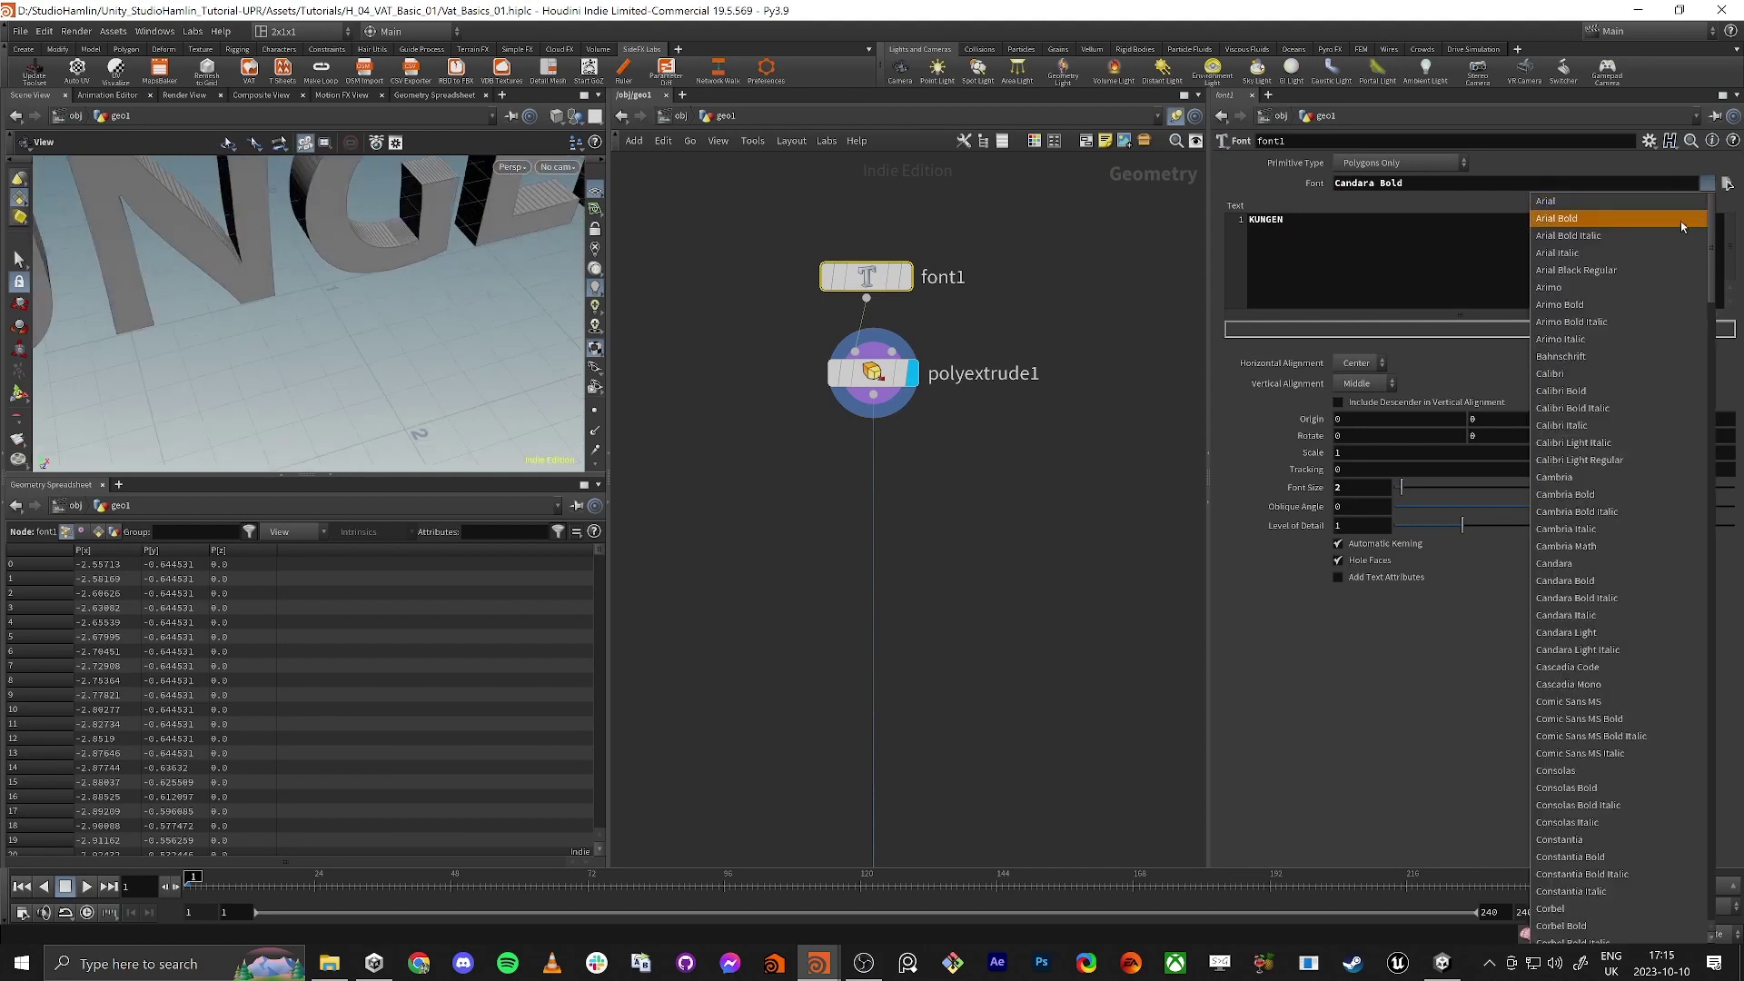
click(1682, 225)
drag(435, 224, 447, 178)
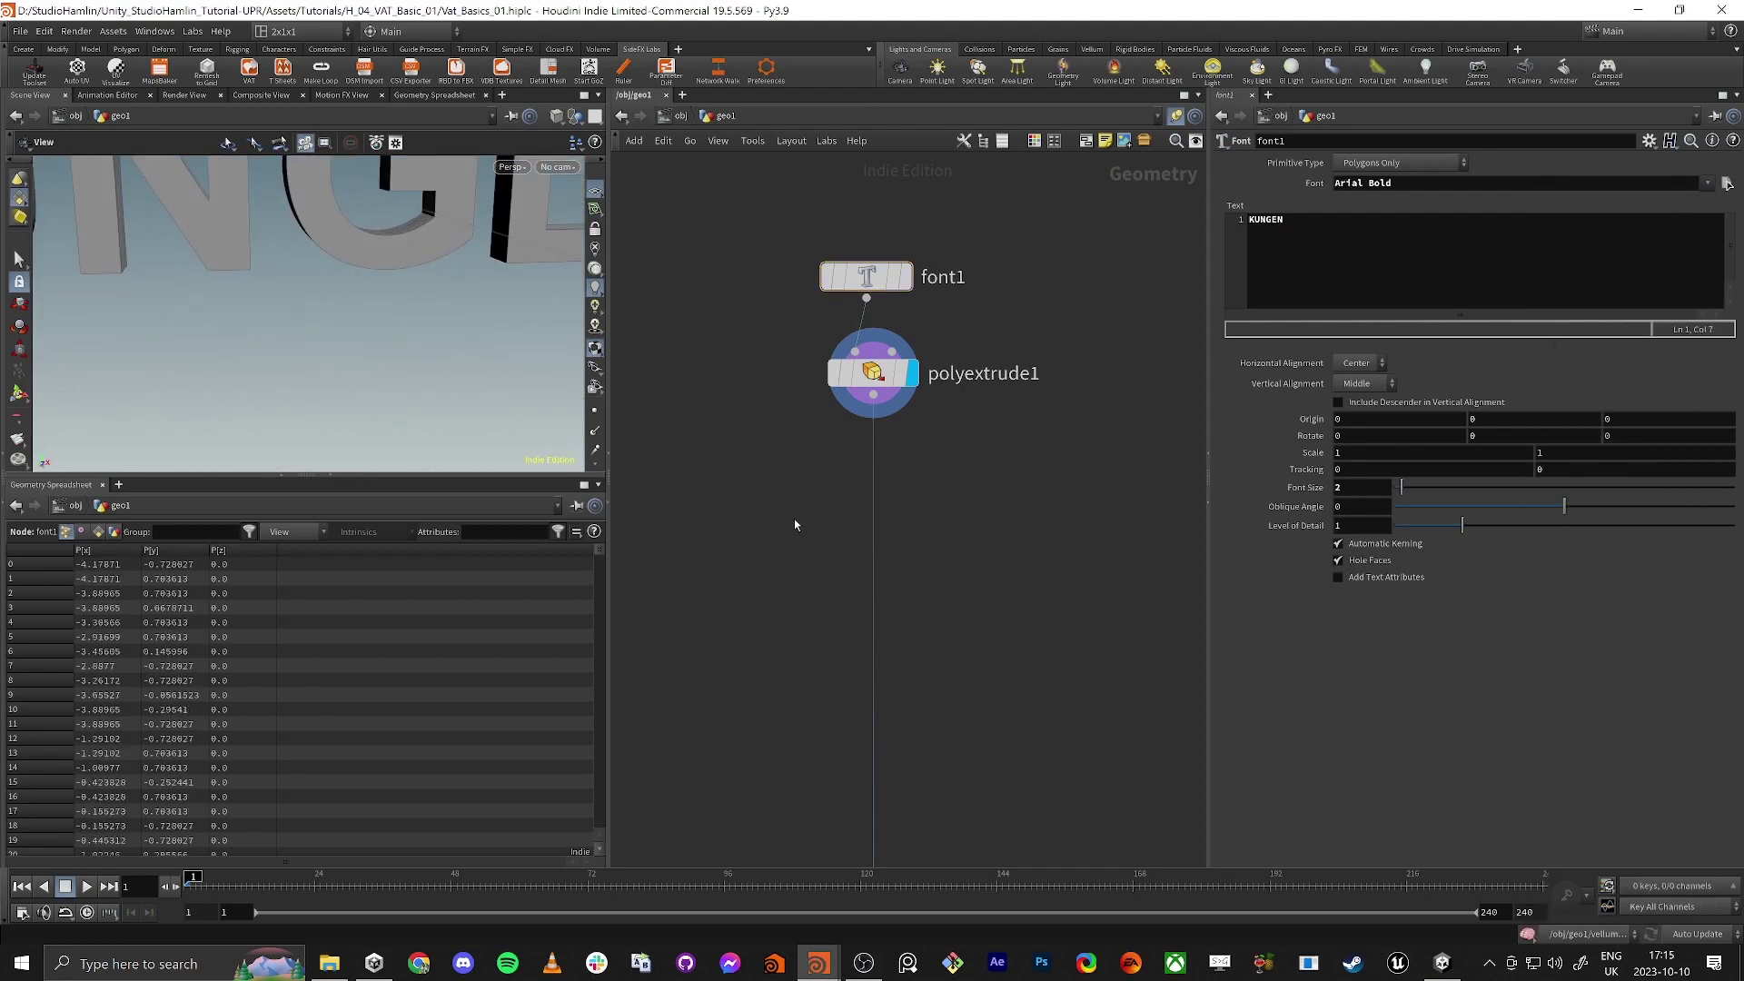
Step: Insert a new Remesh node between polyextrude1 and remesh2, and display it
key(Tab)
text(remesh)
key(Return)
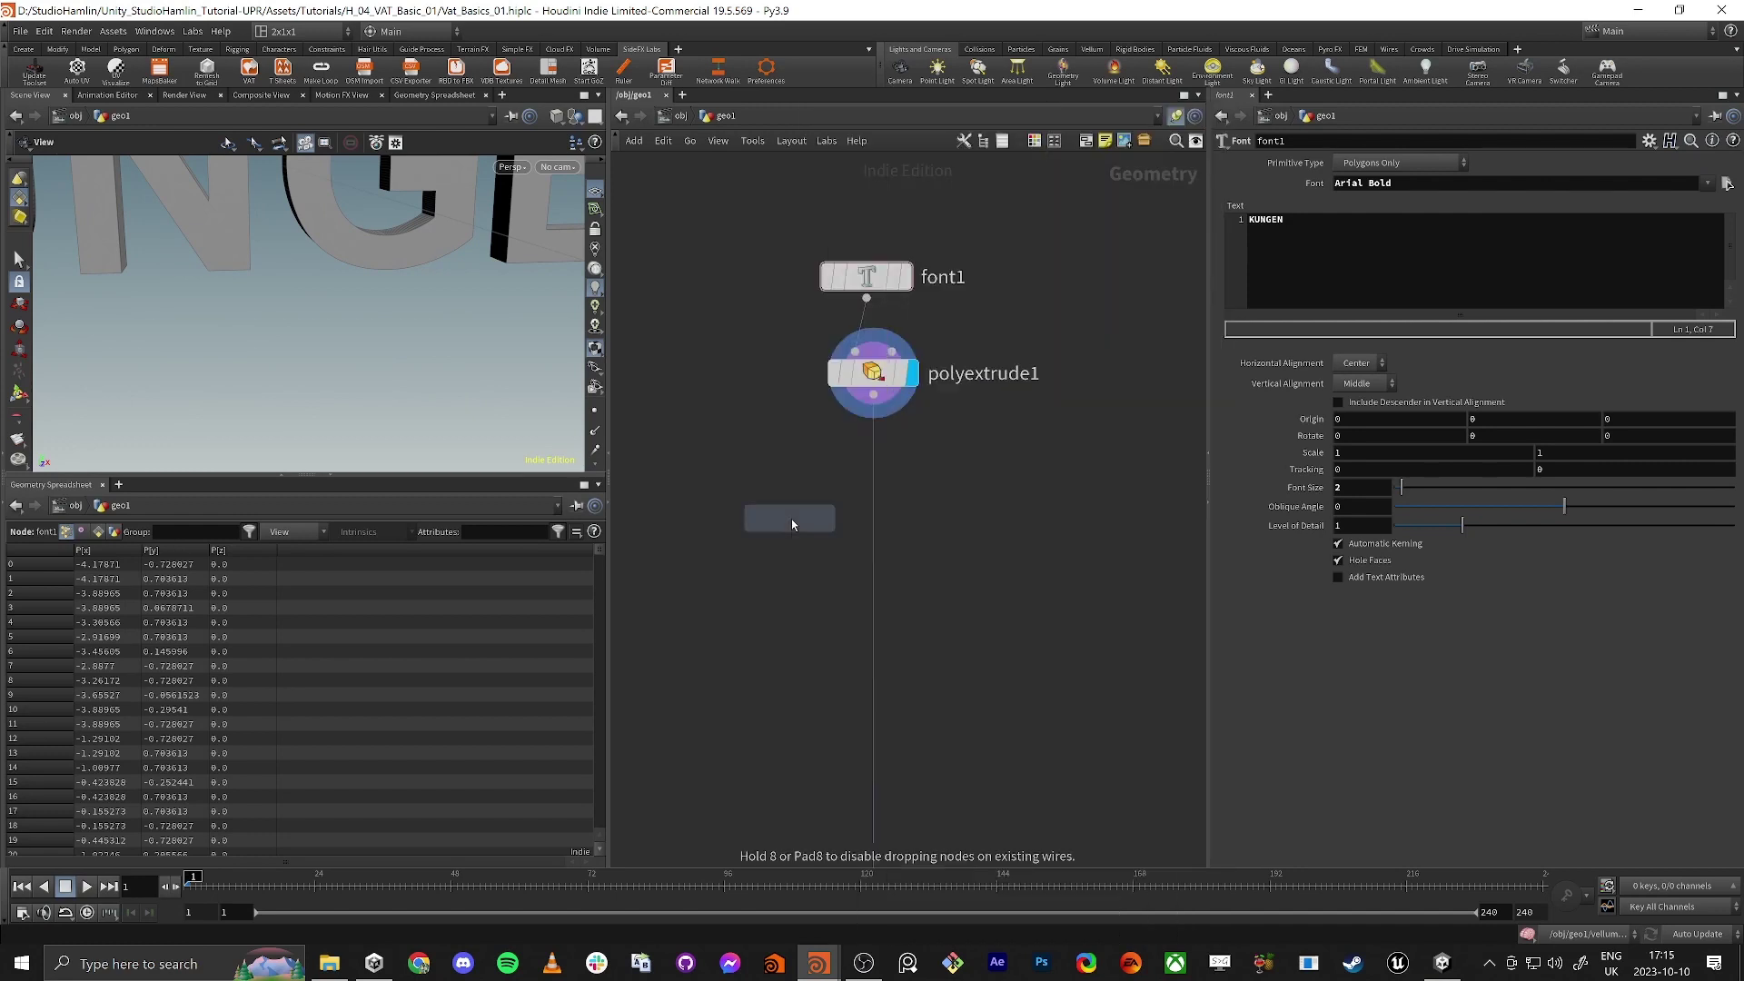
click(825, 524)
drag(873, 396, 827, 522)
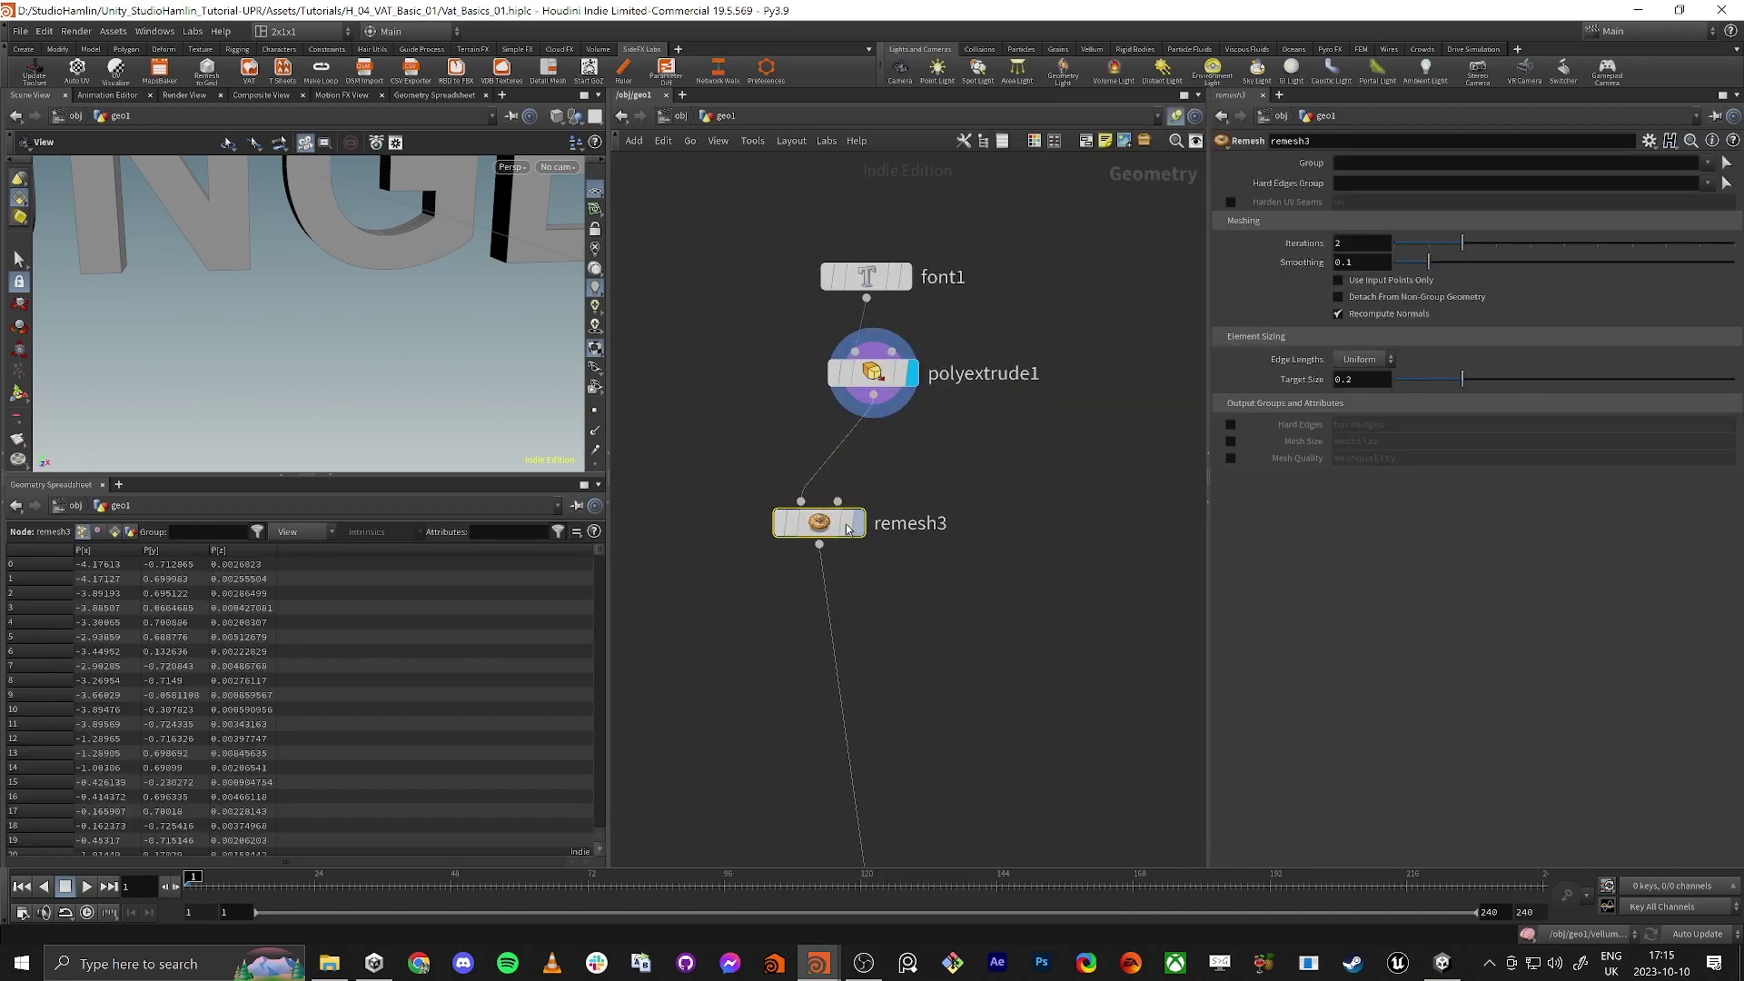
click(856, 524)
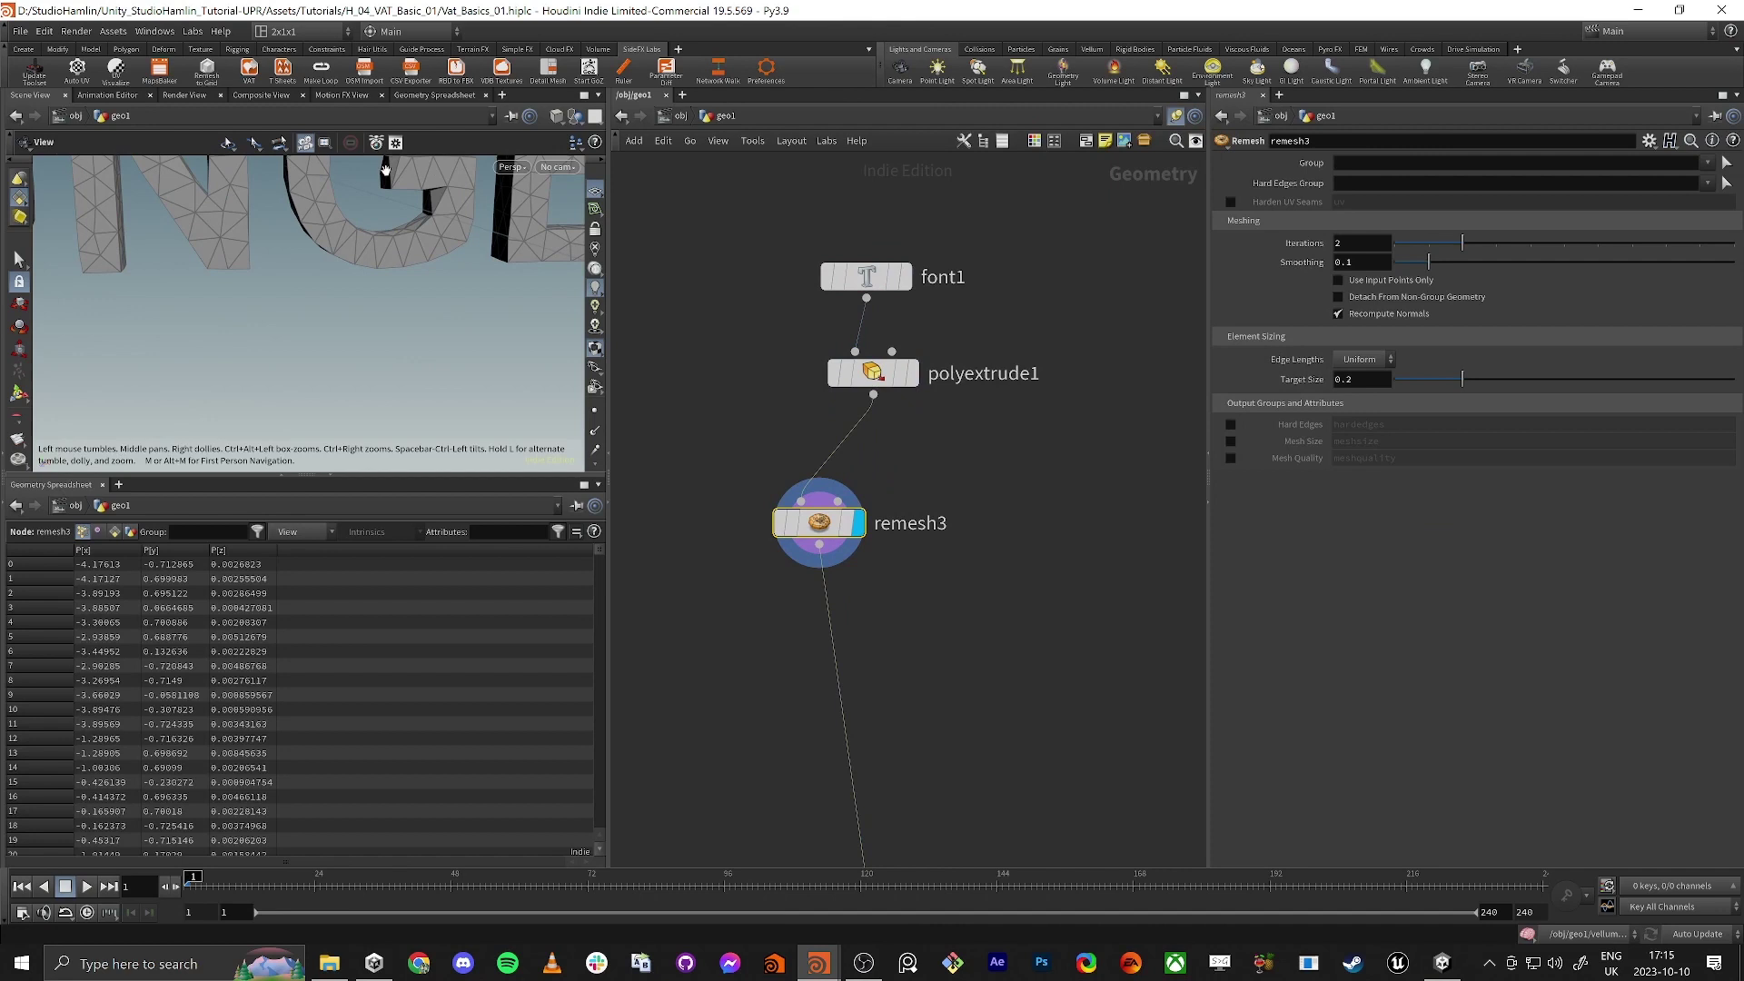
Step: Set the target size of remesh3 to 0.106 and its smoothing to 0.613 to round the letters
scroll(385, 171, down, 3)
middle_drag(385, 171, 358, 280)
drag(358, 280, 409, 320)
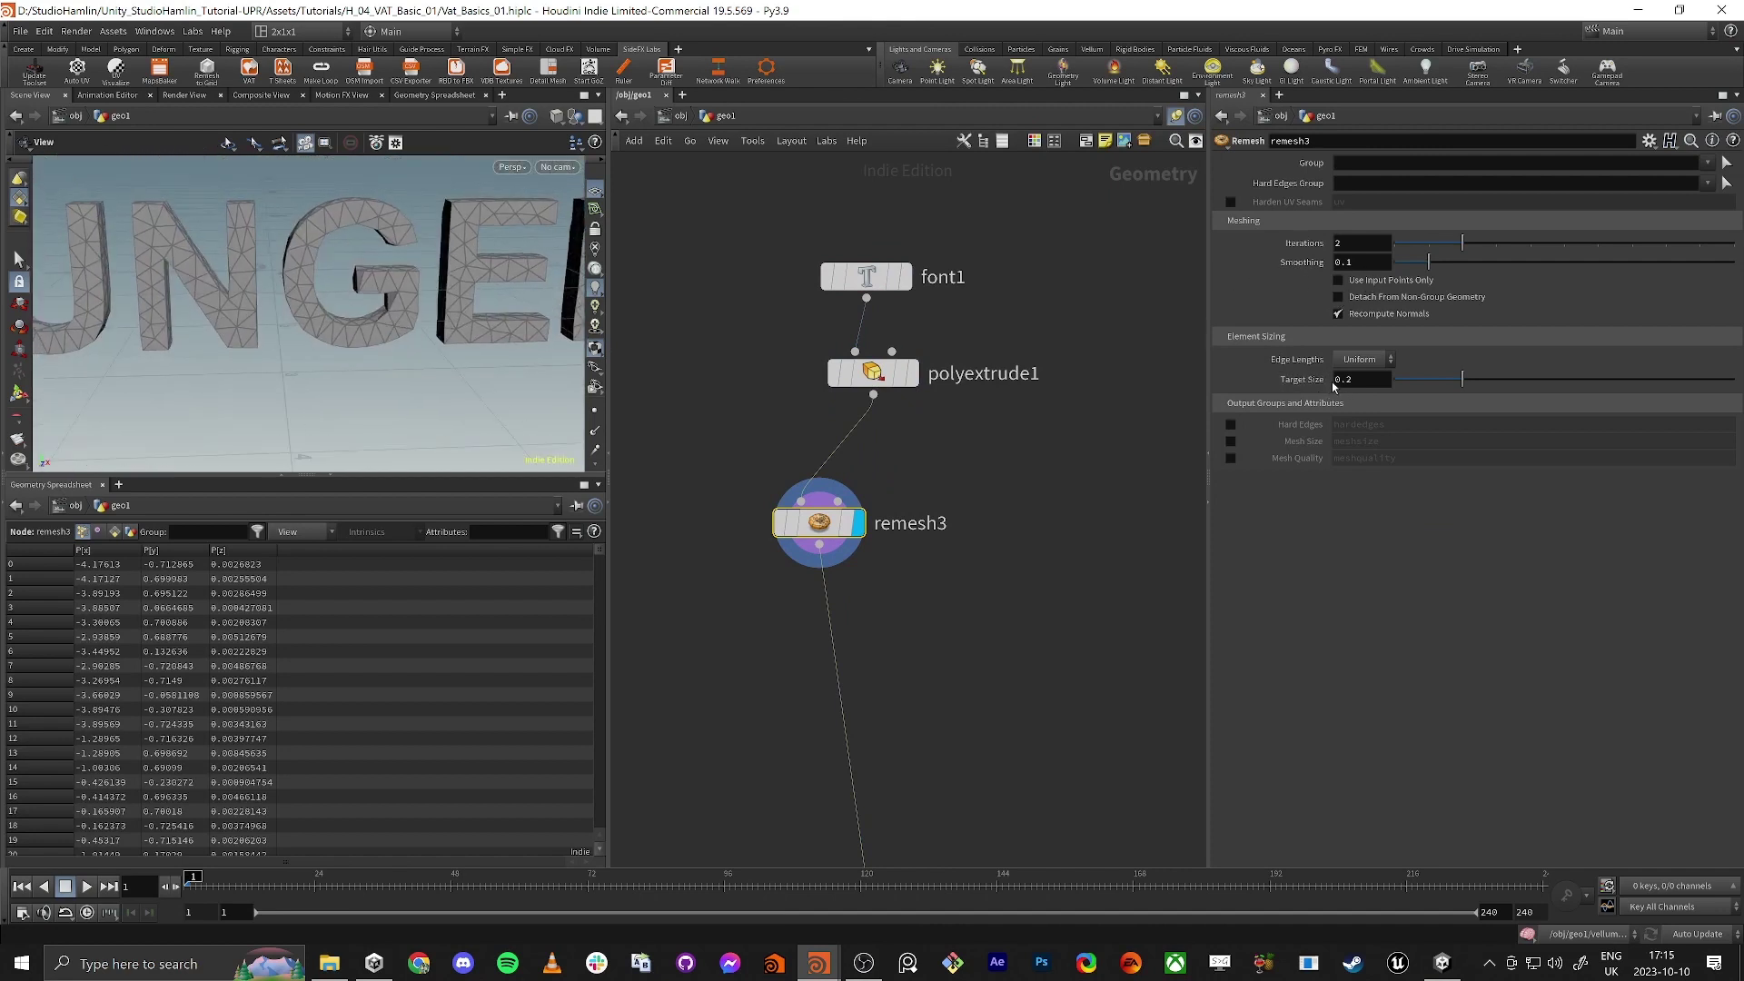
drag(1459, 377, 1433, 382)
drag(278, 315, 331, 309)
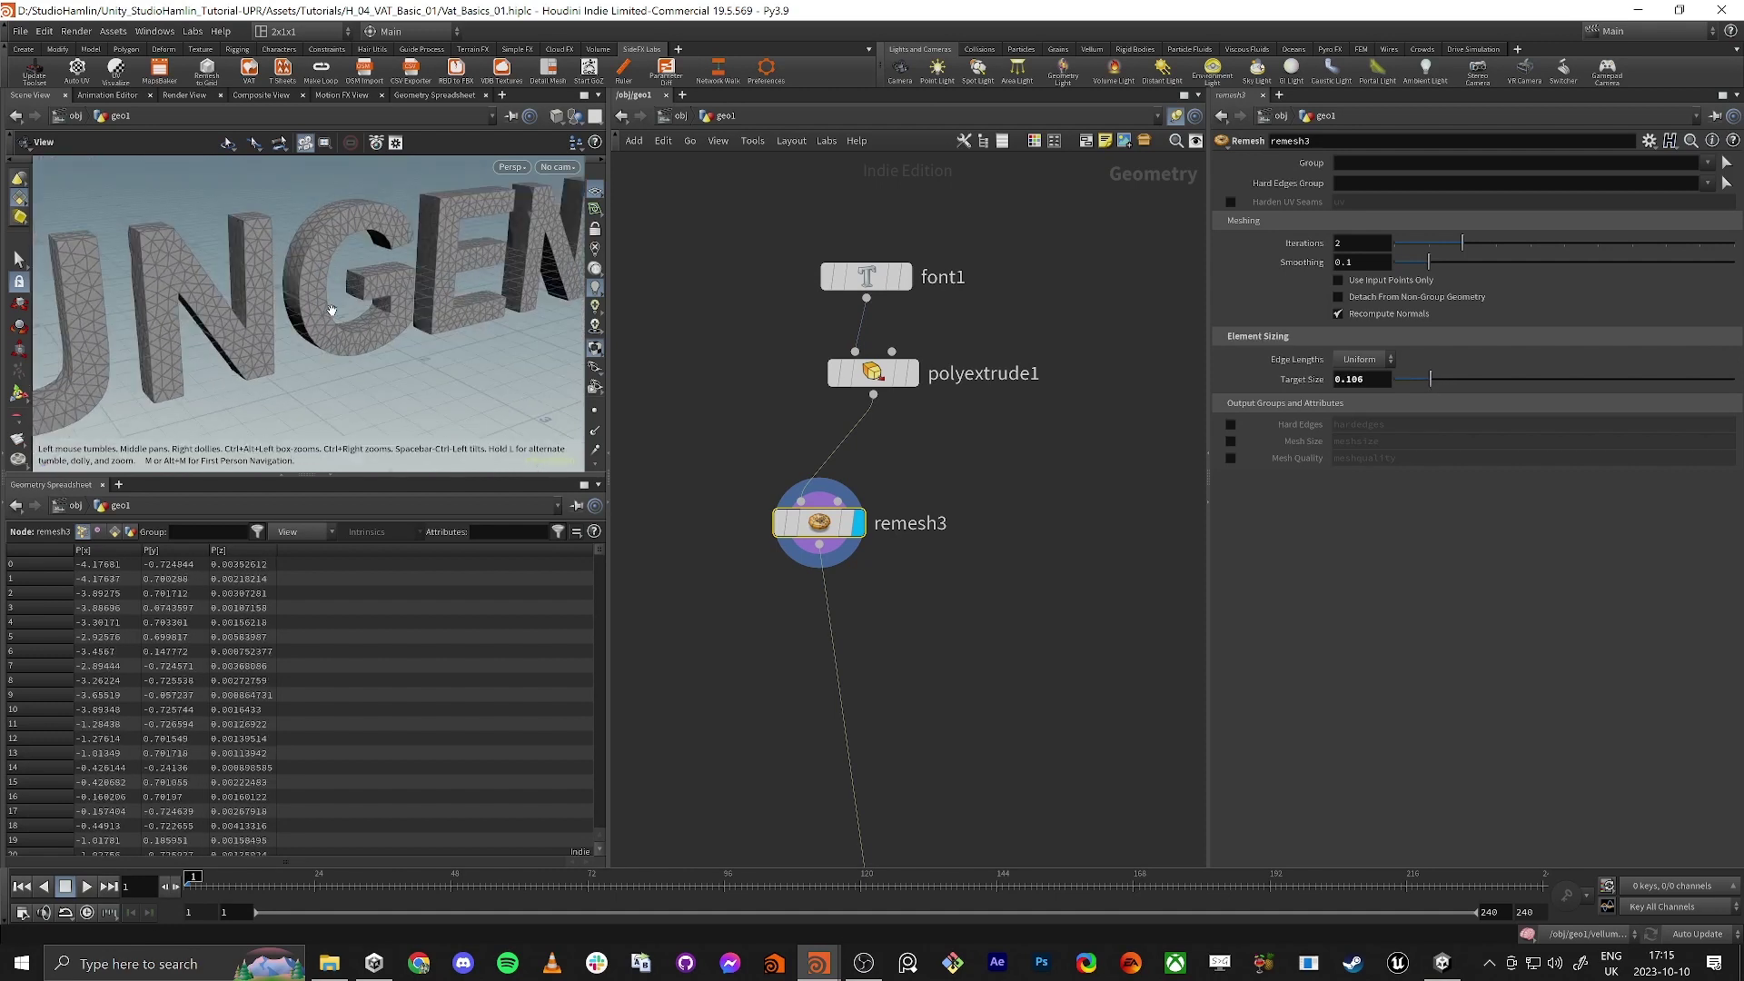
drag(1451, 268, 1605, 279)
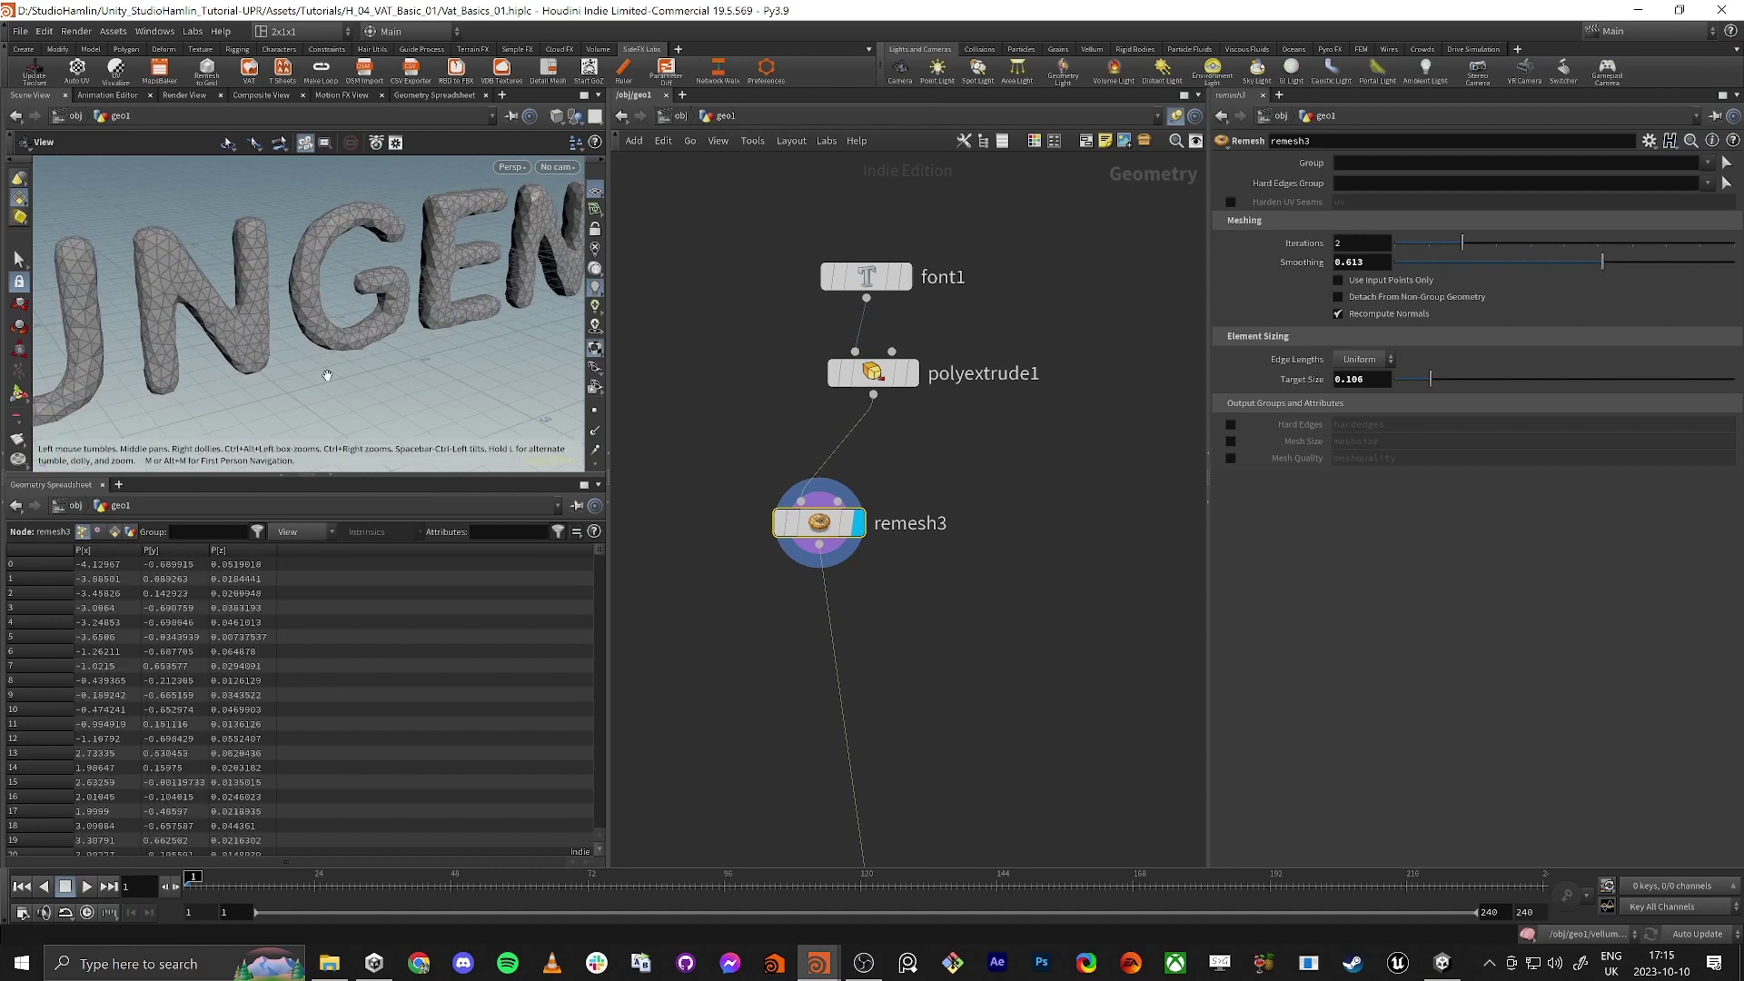
drag(137, 393, 186, 324)
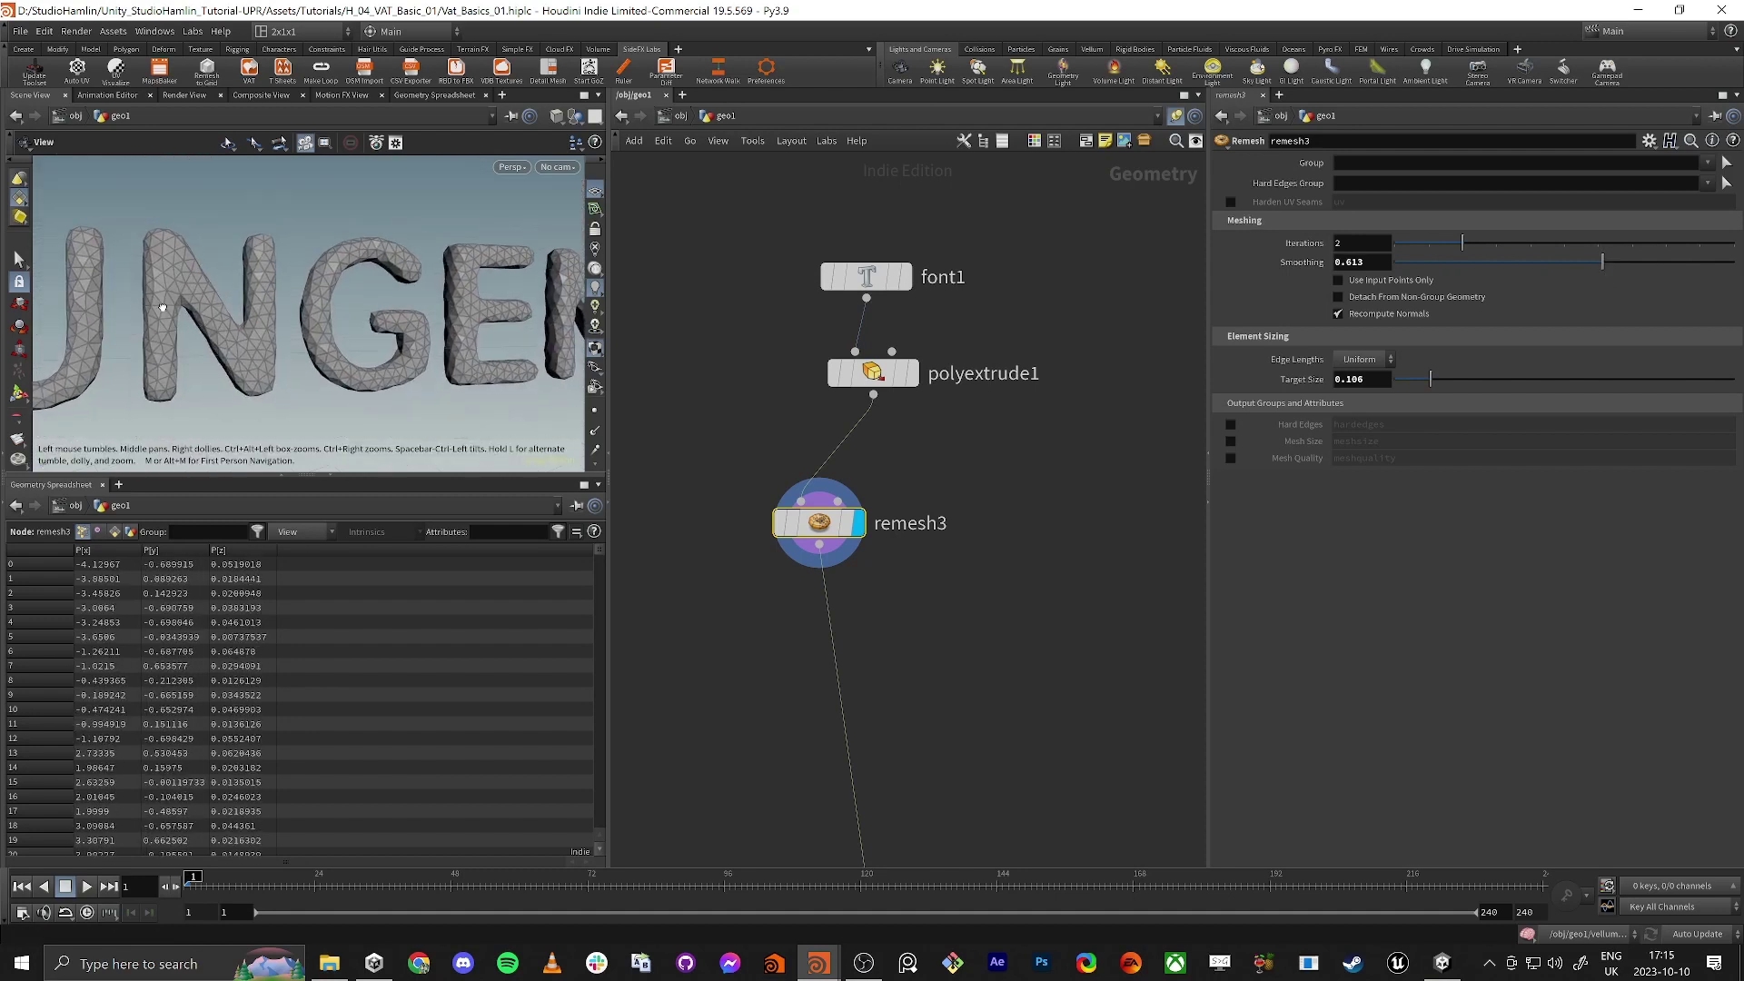
Step: Insert a Peak node after remesh3, display it, and set its distance to 0.049
middle_drag(727, 597, 795, 562)
key(Tab)
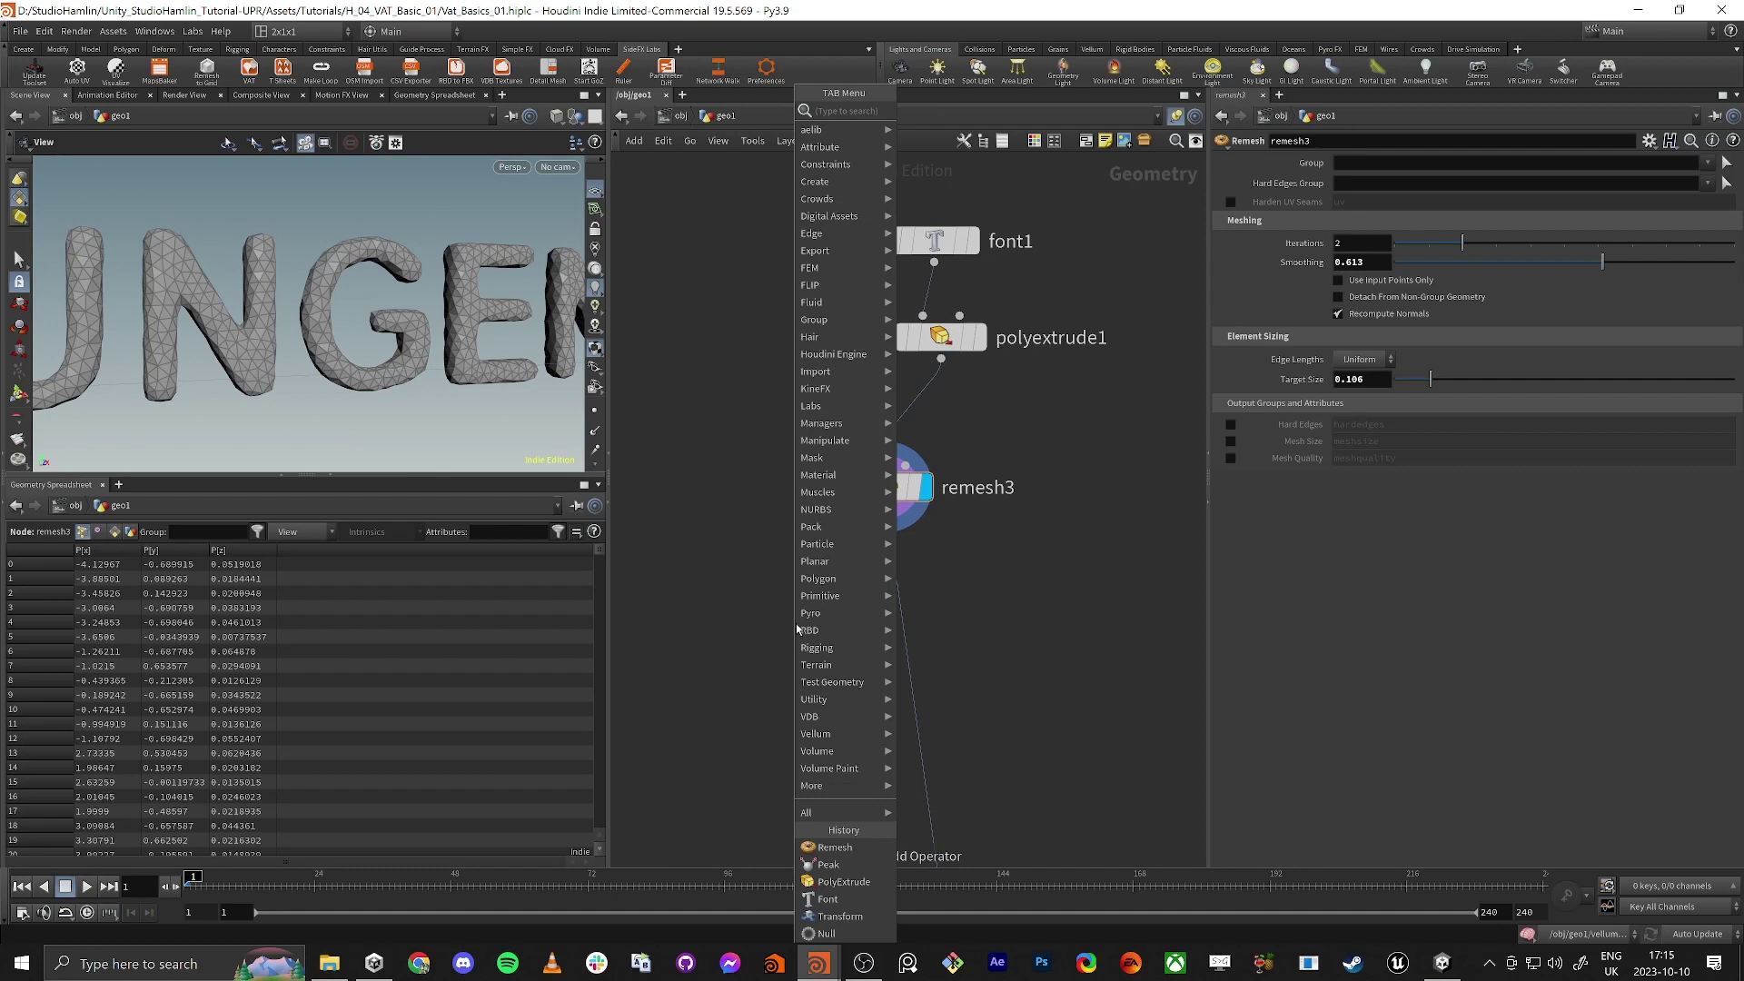
text(peak)
key(Return)
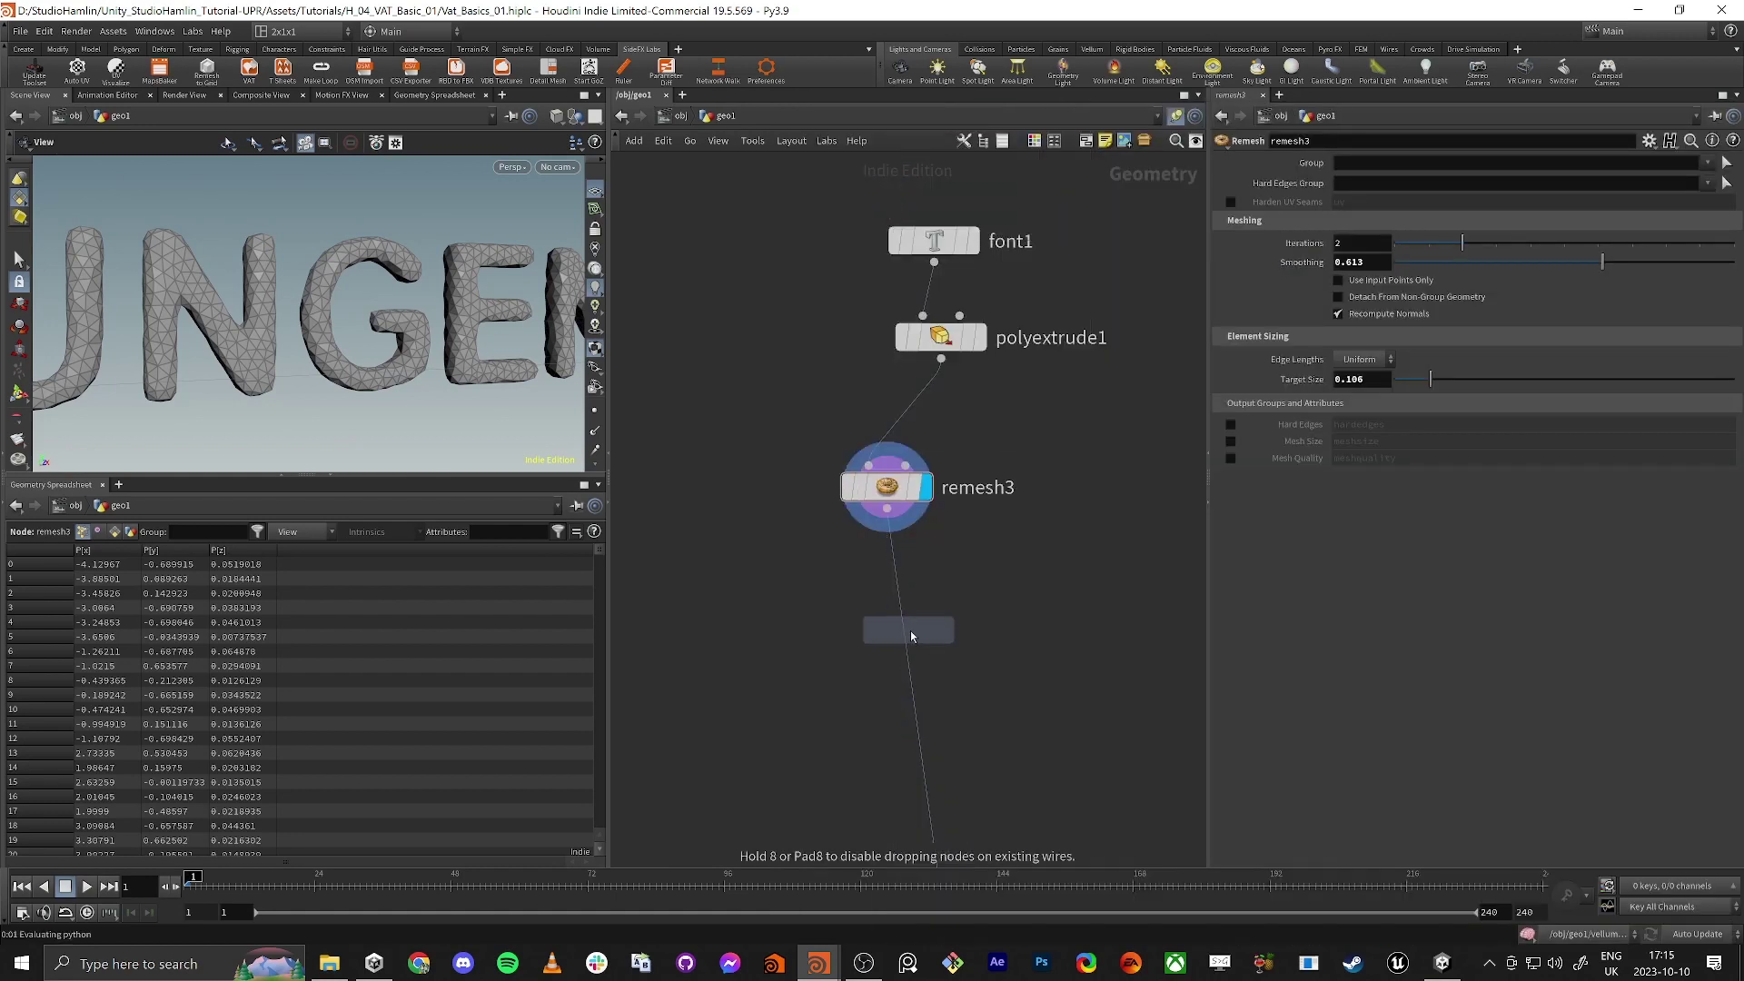
click(912, 632)
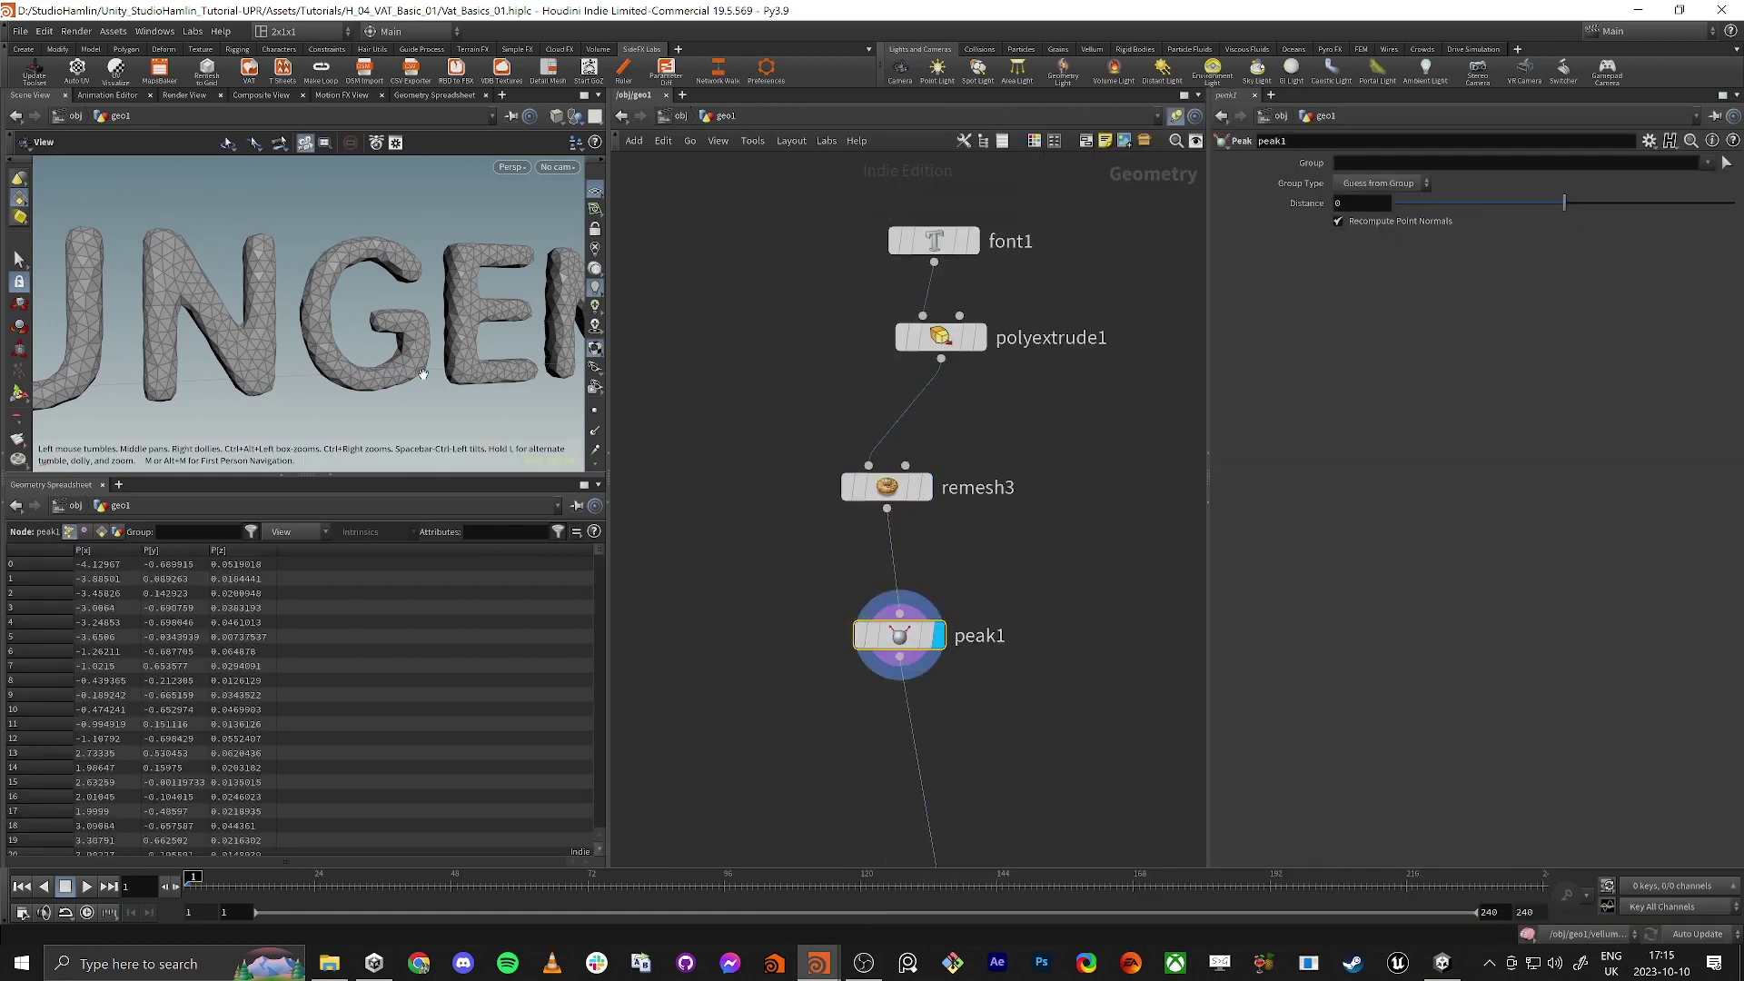
middle_drag(1352, 202, 1700, 274)
right_drag(391, 313, 361, 334)
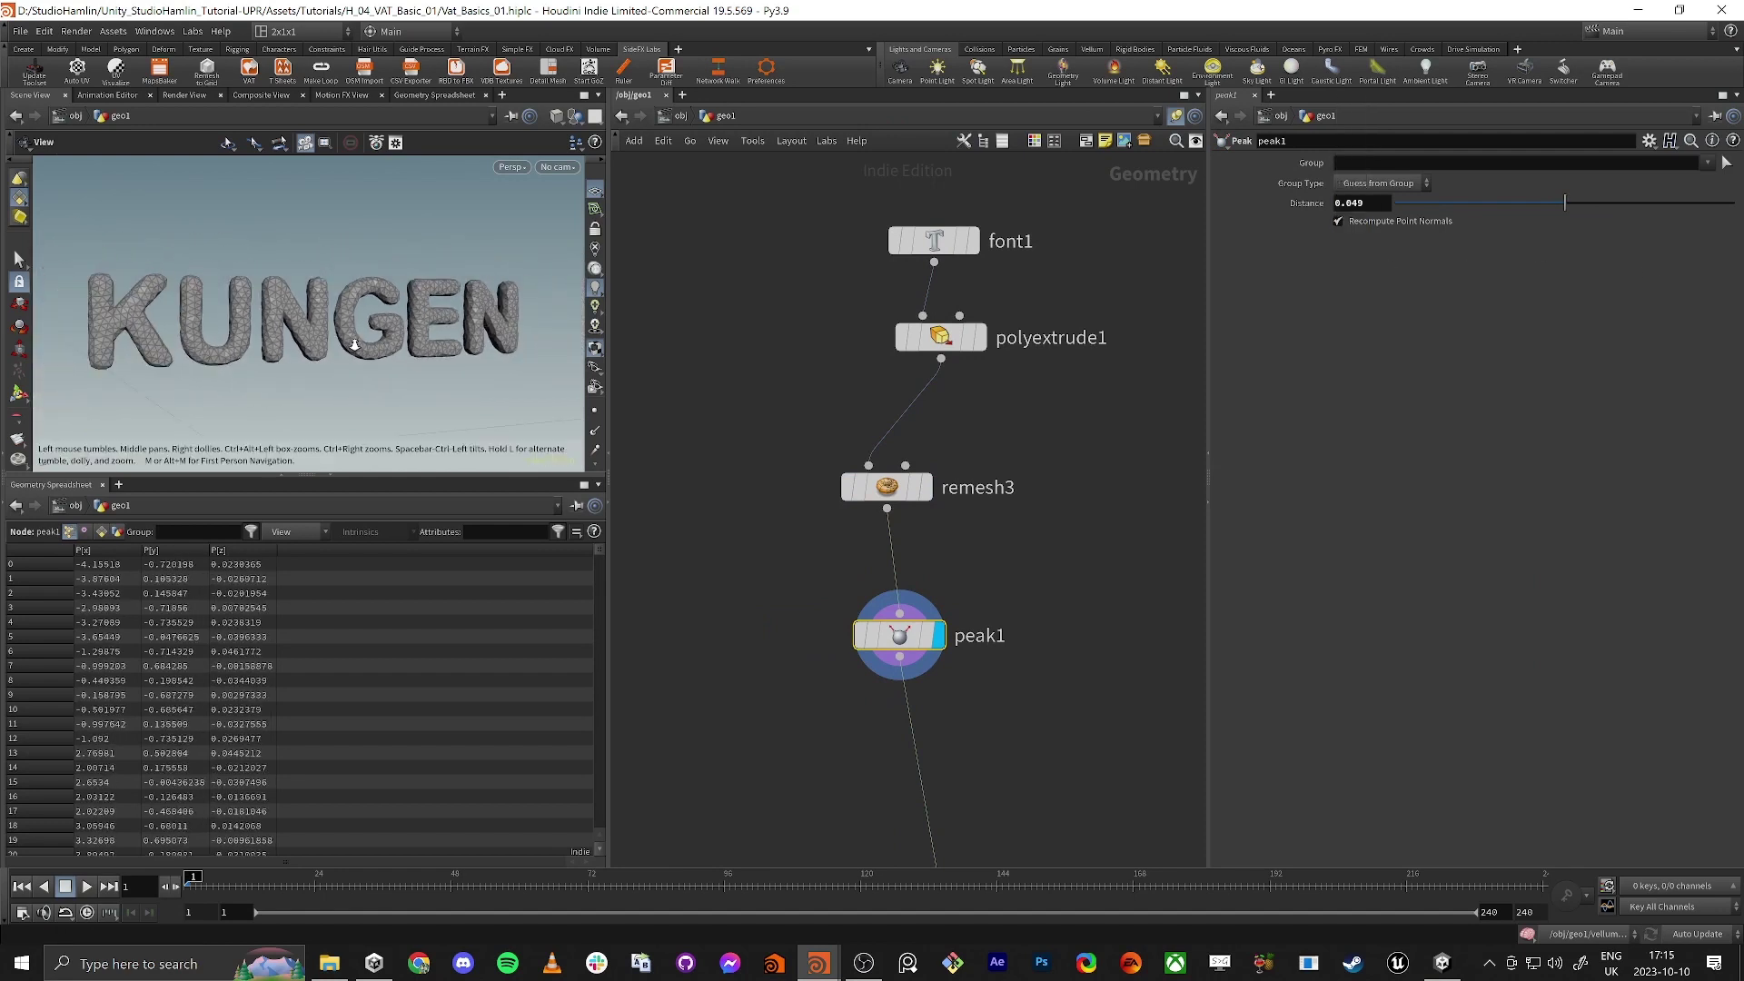
drag(354, 345, 332, 385)
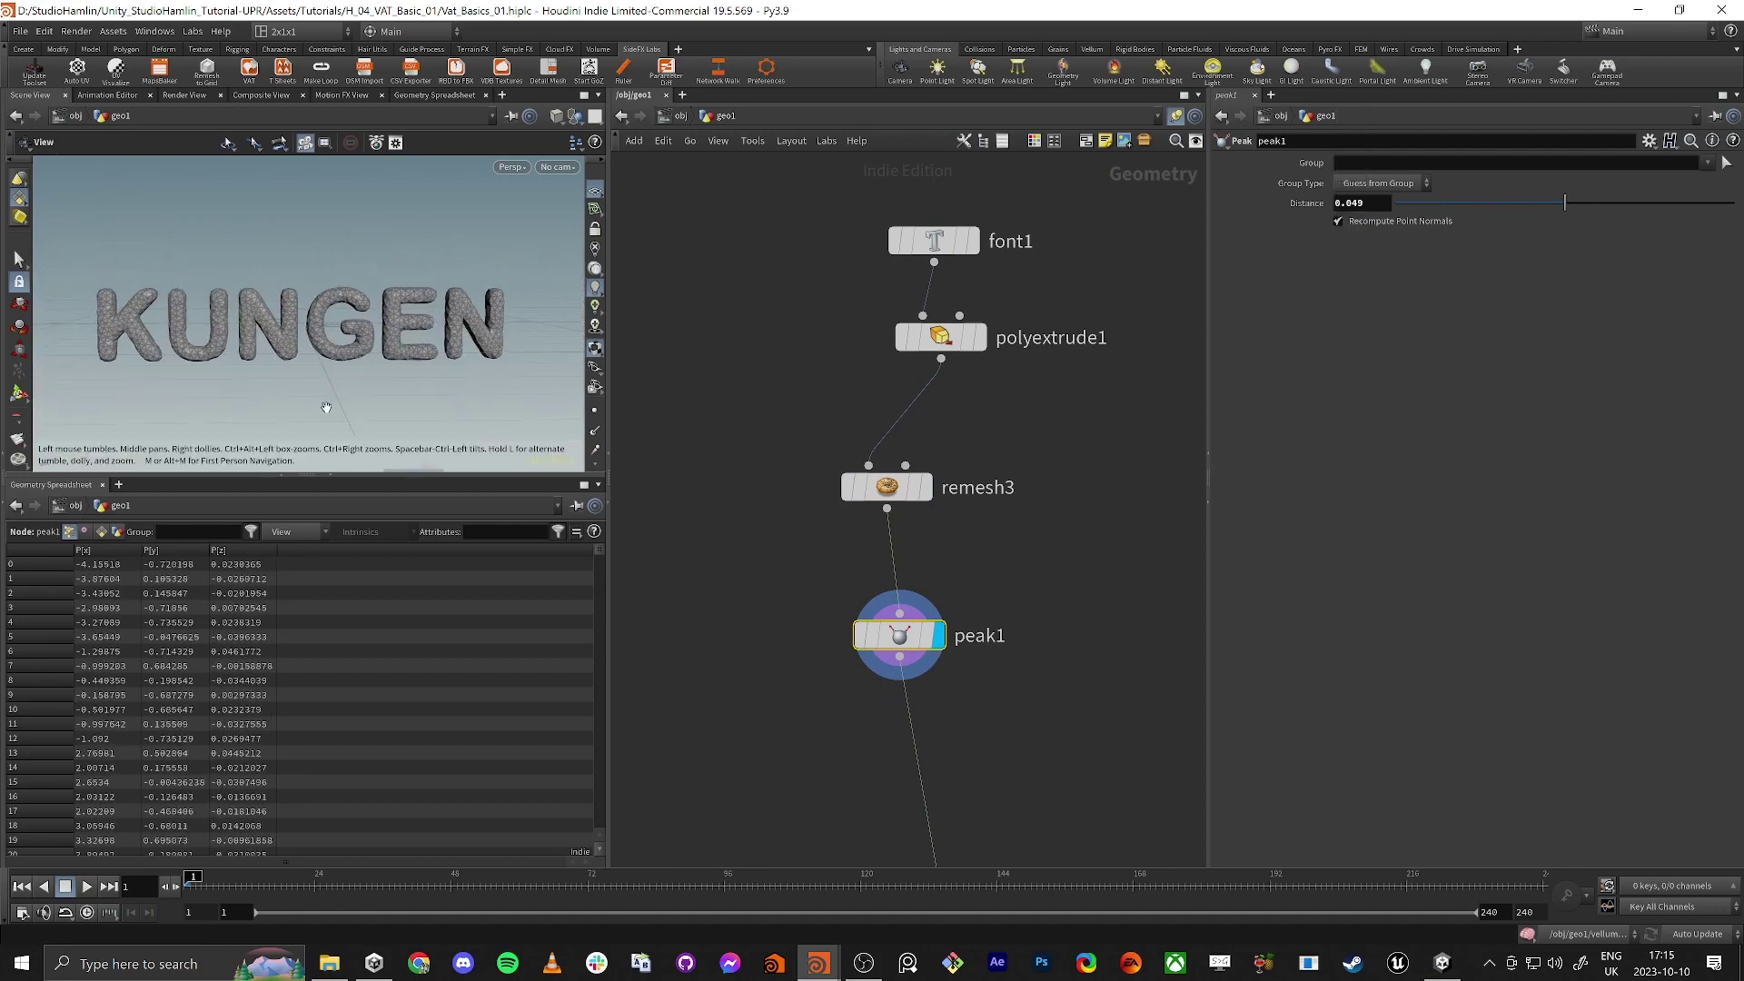
Step: Lay out font1, polyextrude1, remesh3 and peak1 in a neat column and align them above remesh2
middle_drag(850, 671, 801, 400)
middle_drag(828, 531, 827, 443)
scroll(872, 491, down, 6)
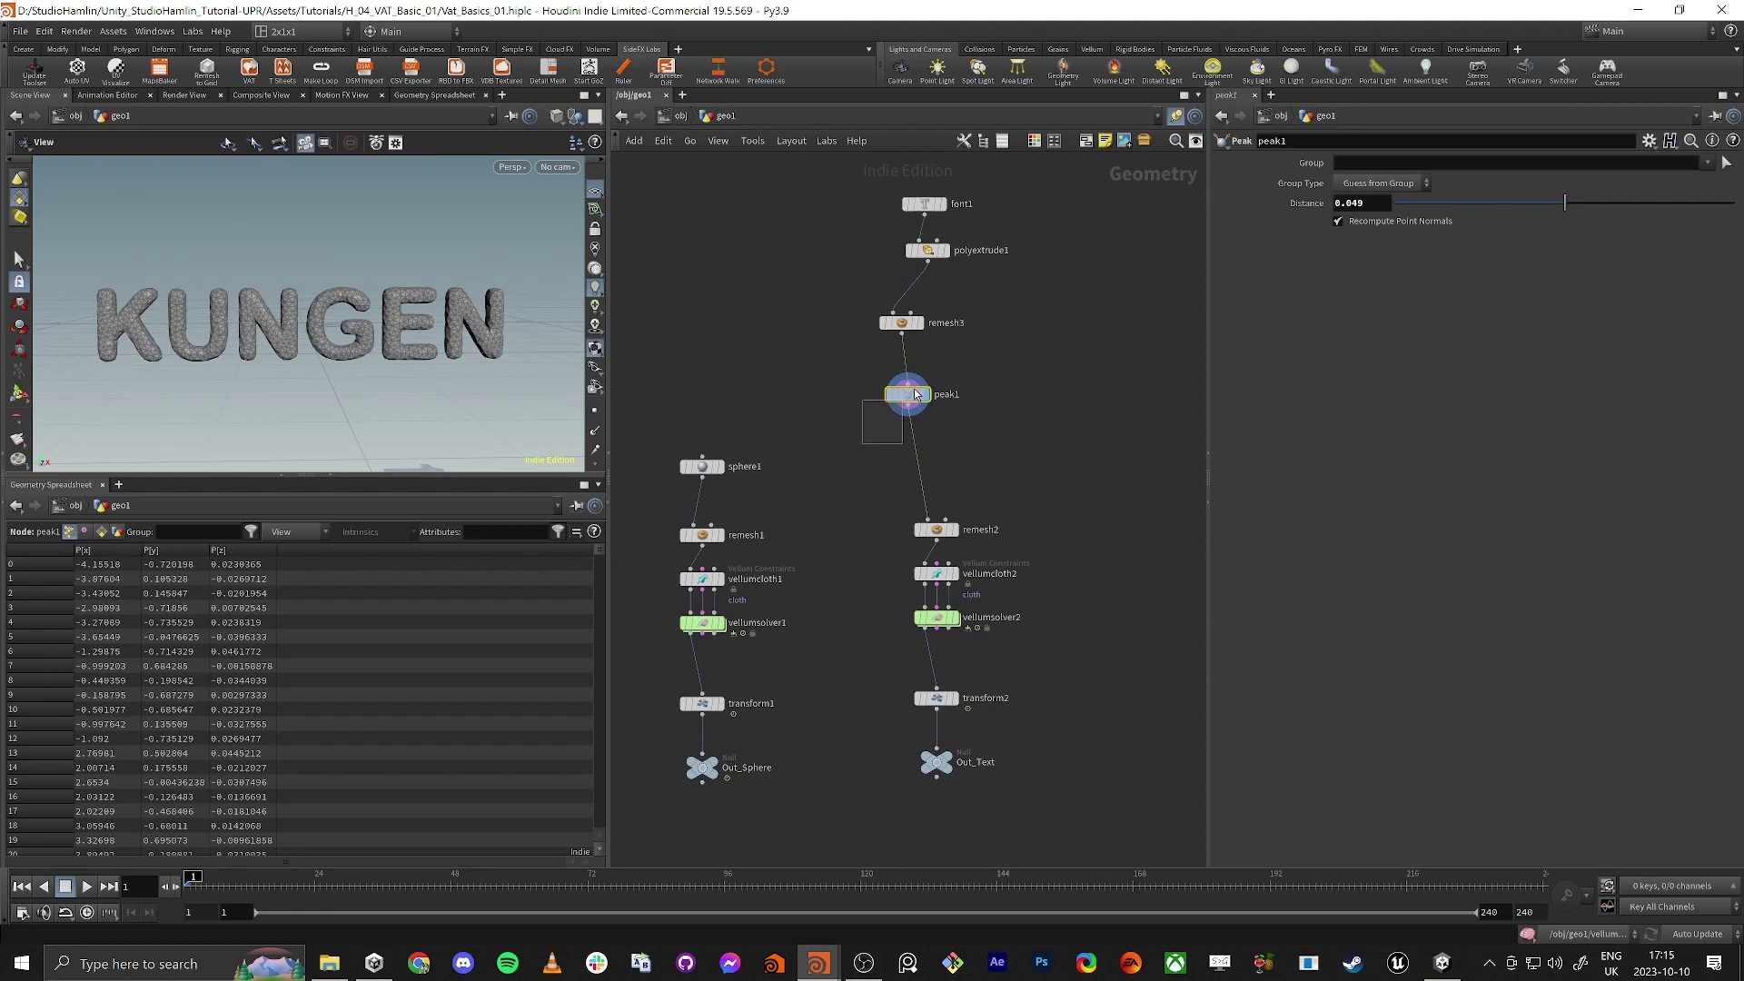
drag(915, 394, 1012, 154)
key(l)
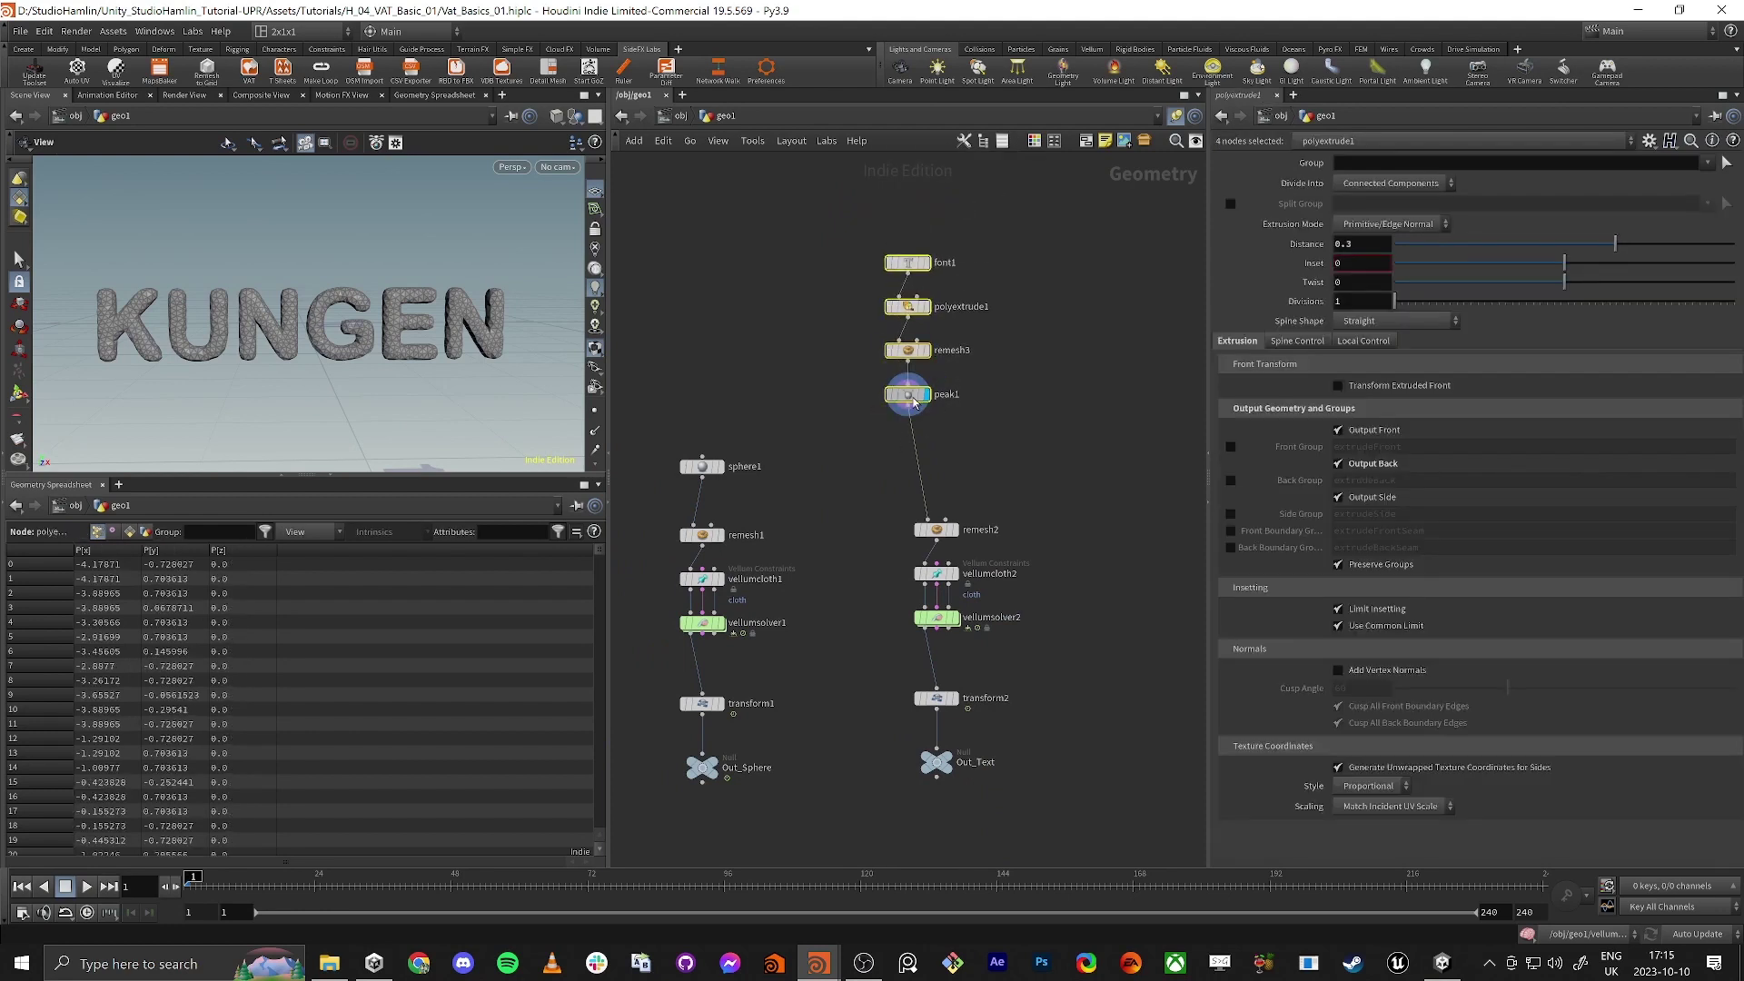
drag(915, 402, 944, 458)
Step: Display vellumsolver2, peak1 and remesh2 in turn to compare the text geometry at each stage
middle_drag(910, 689, 884, 463)
click(926, 393)
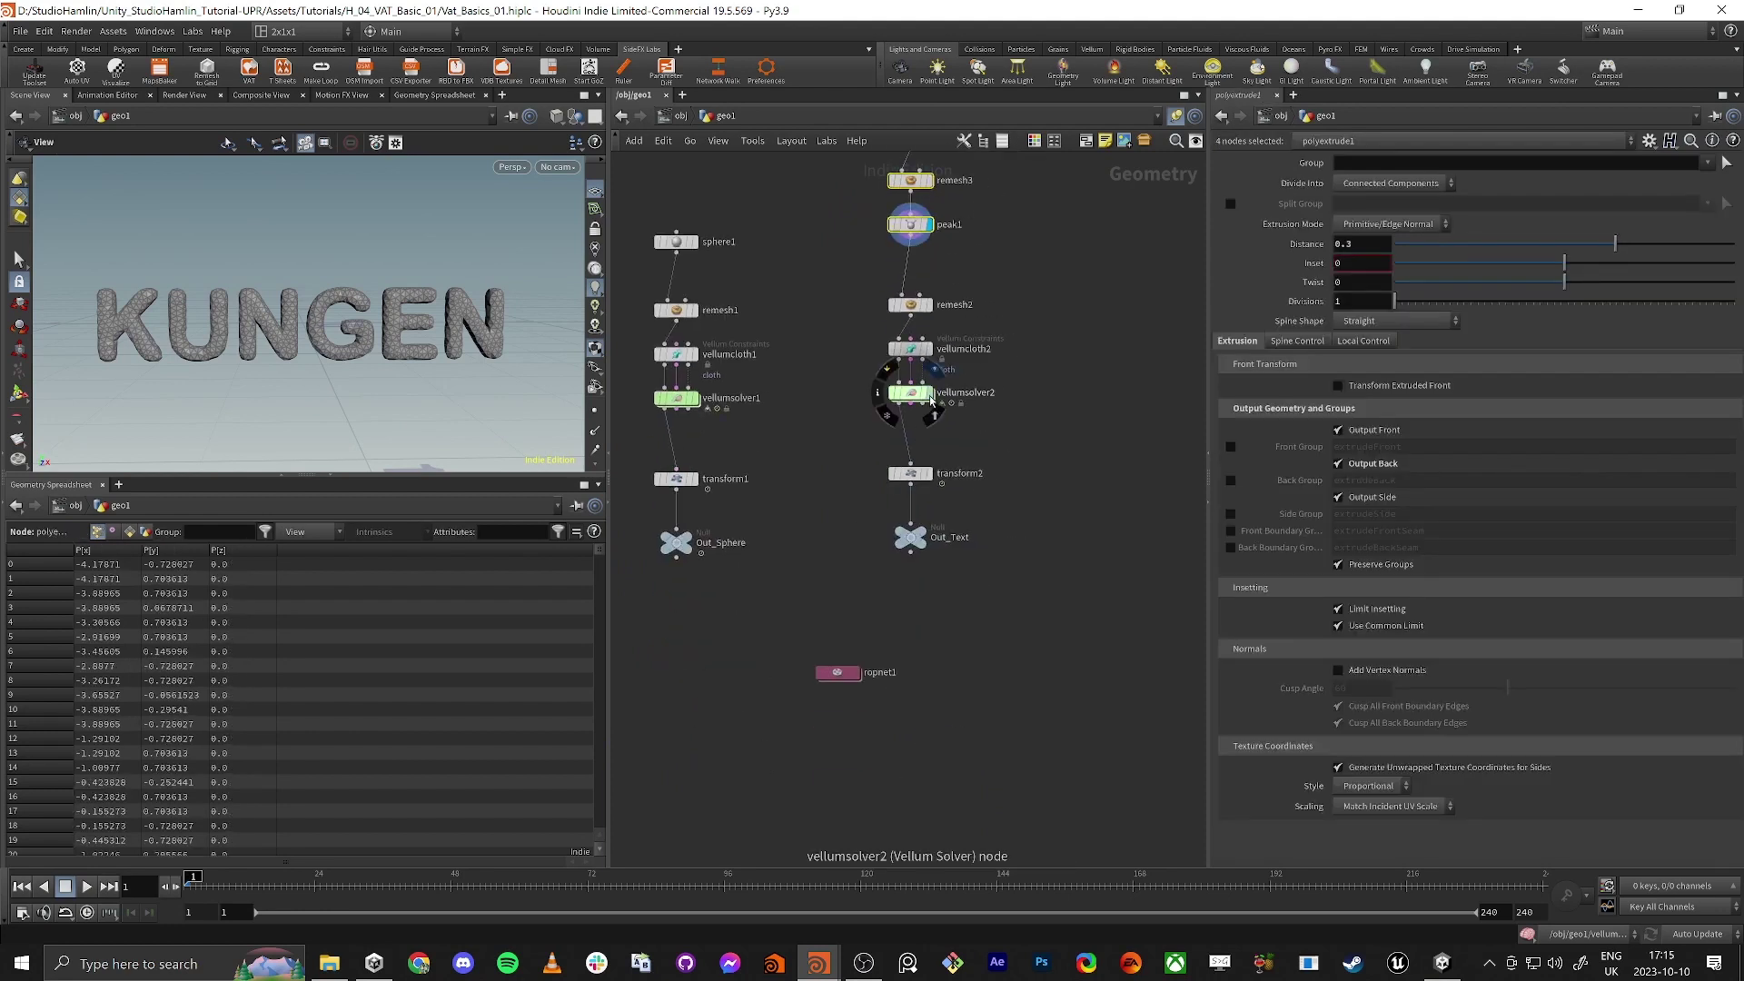
drag(363, 356, 408, 373)
middle_drag(917, 297, 897, 435)
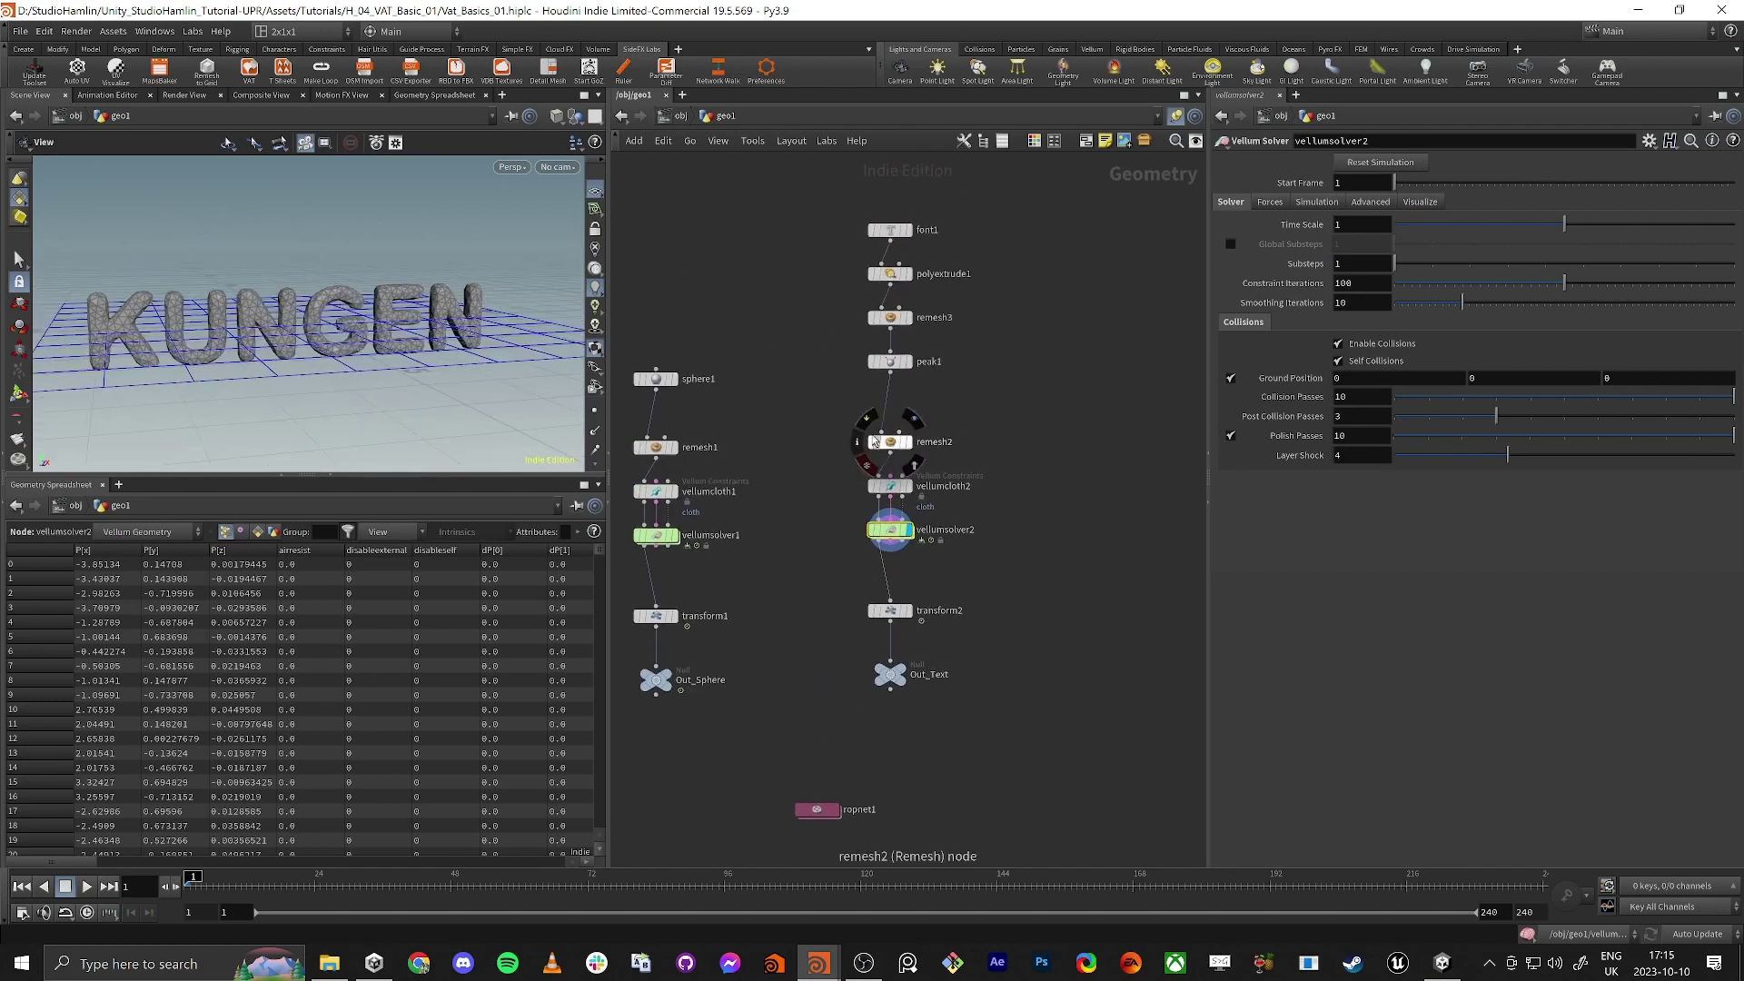
click(906, 361)
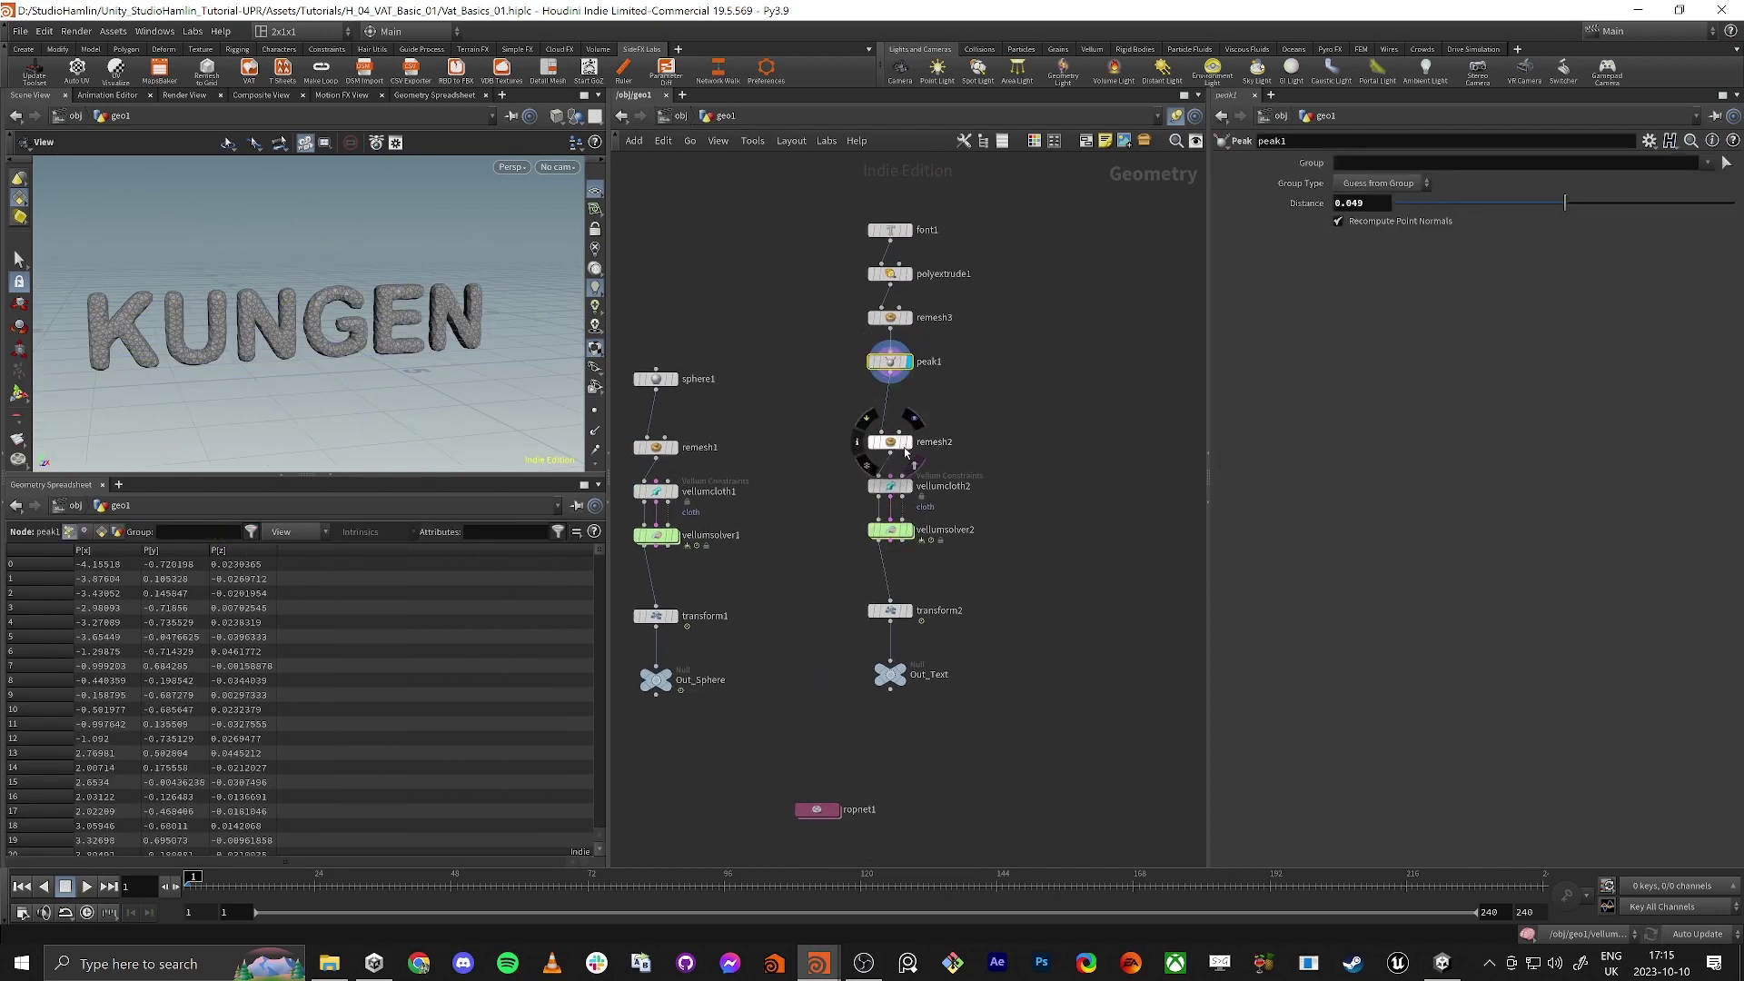
click(906, 442)
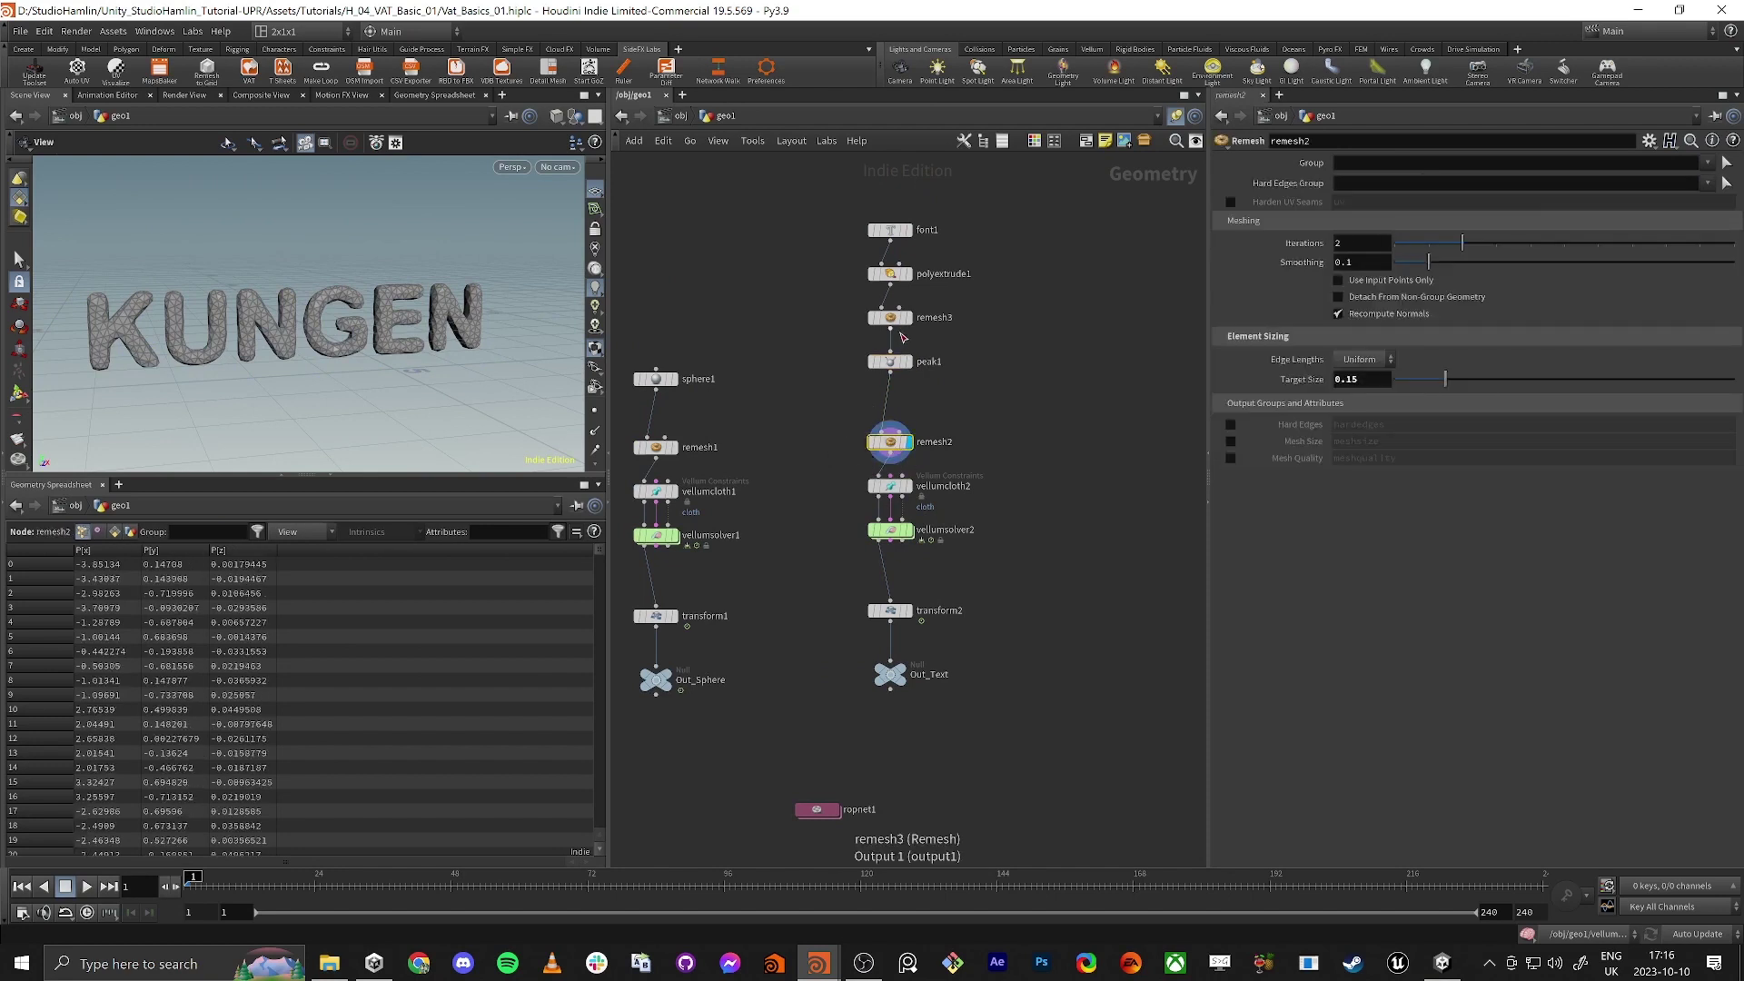
Step: Replace remesh2 with a Match Size node between peak1 and vellumcloth2, and display the new node
key(Delete)
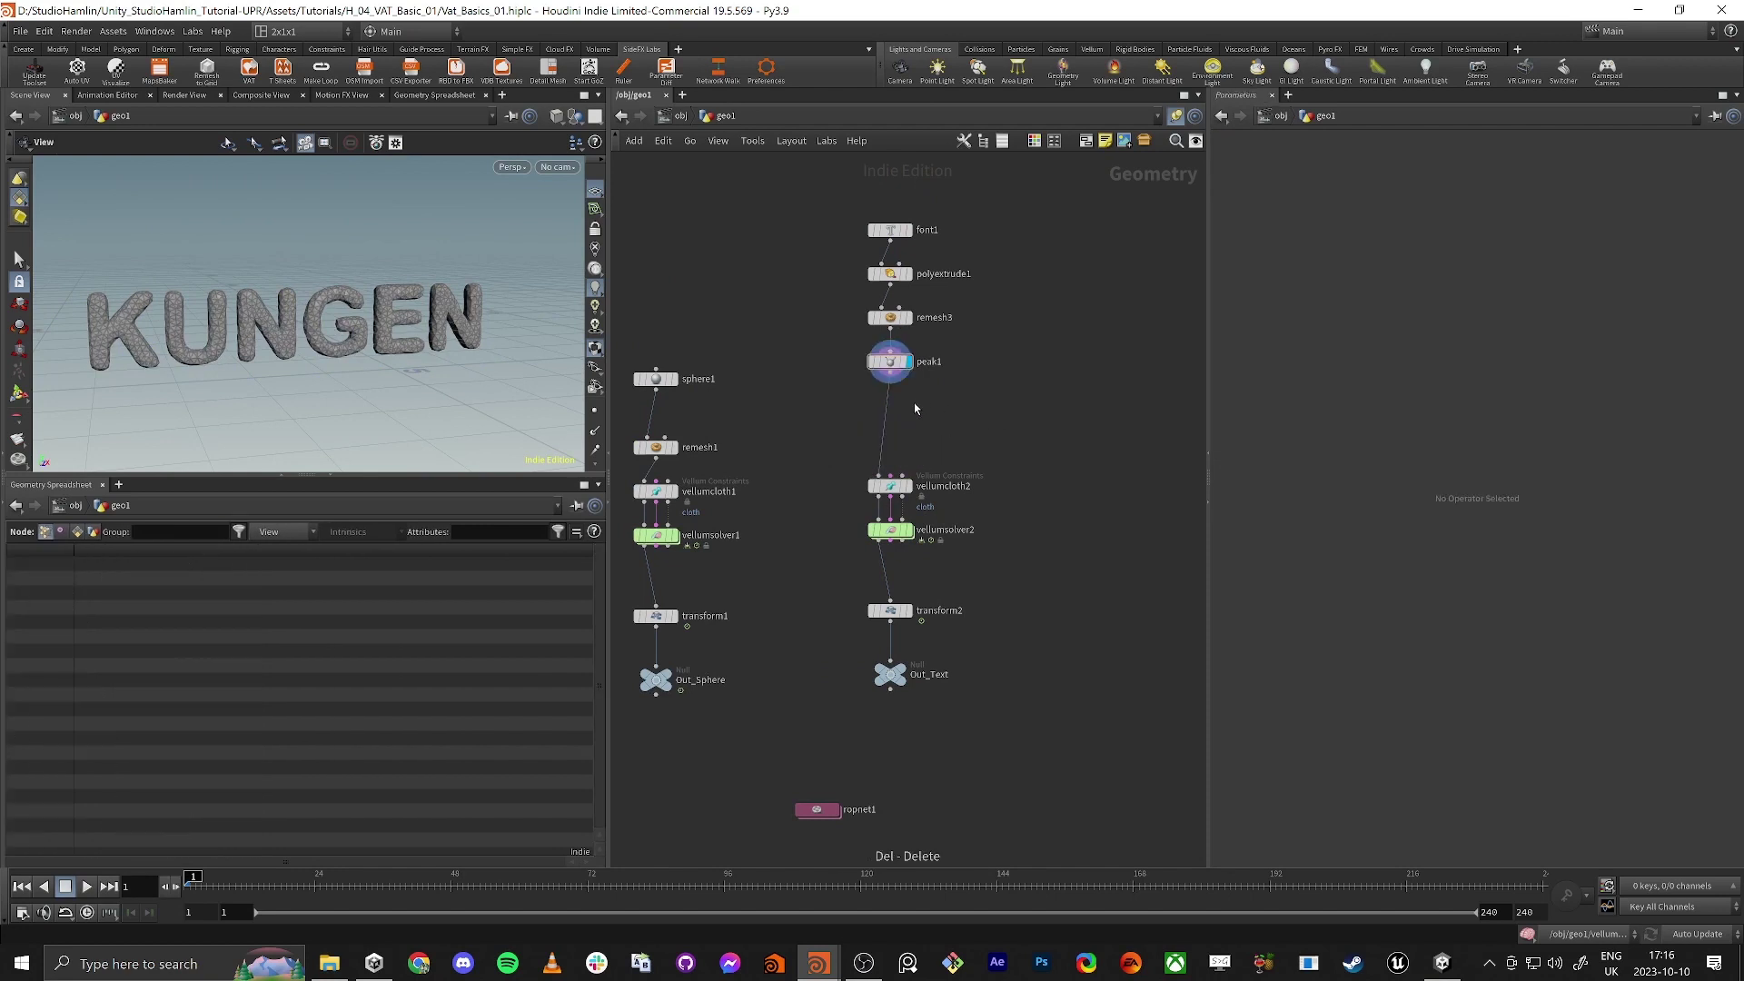
key(Tab)
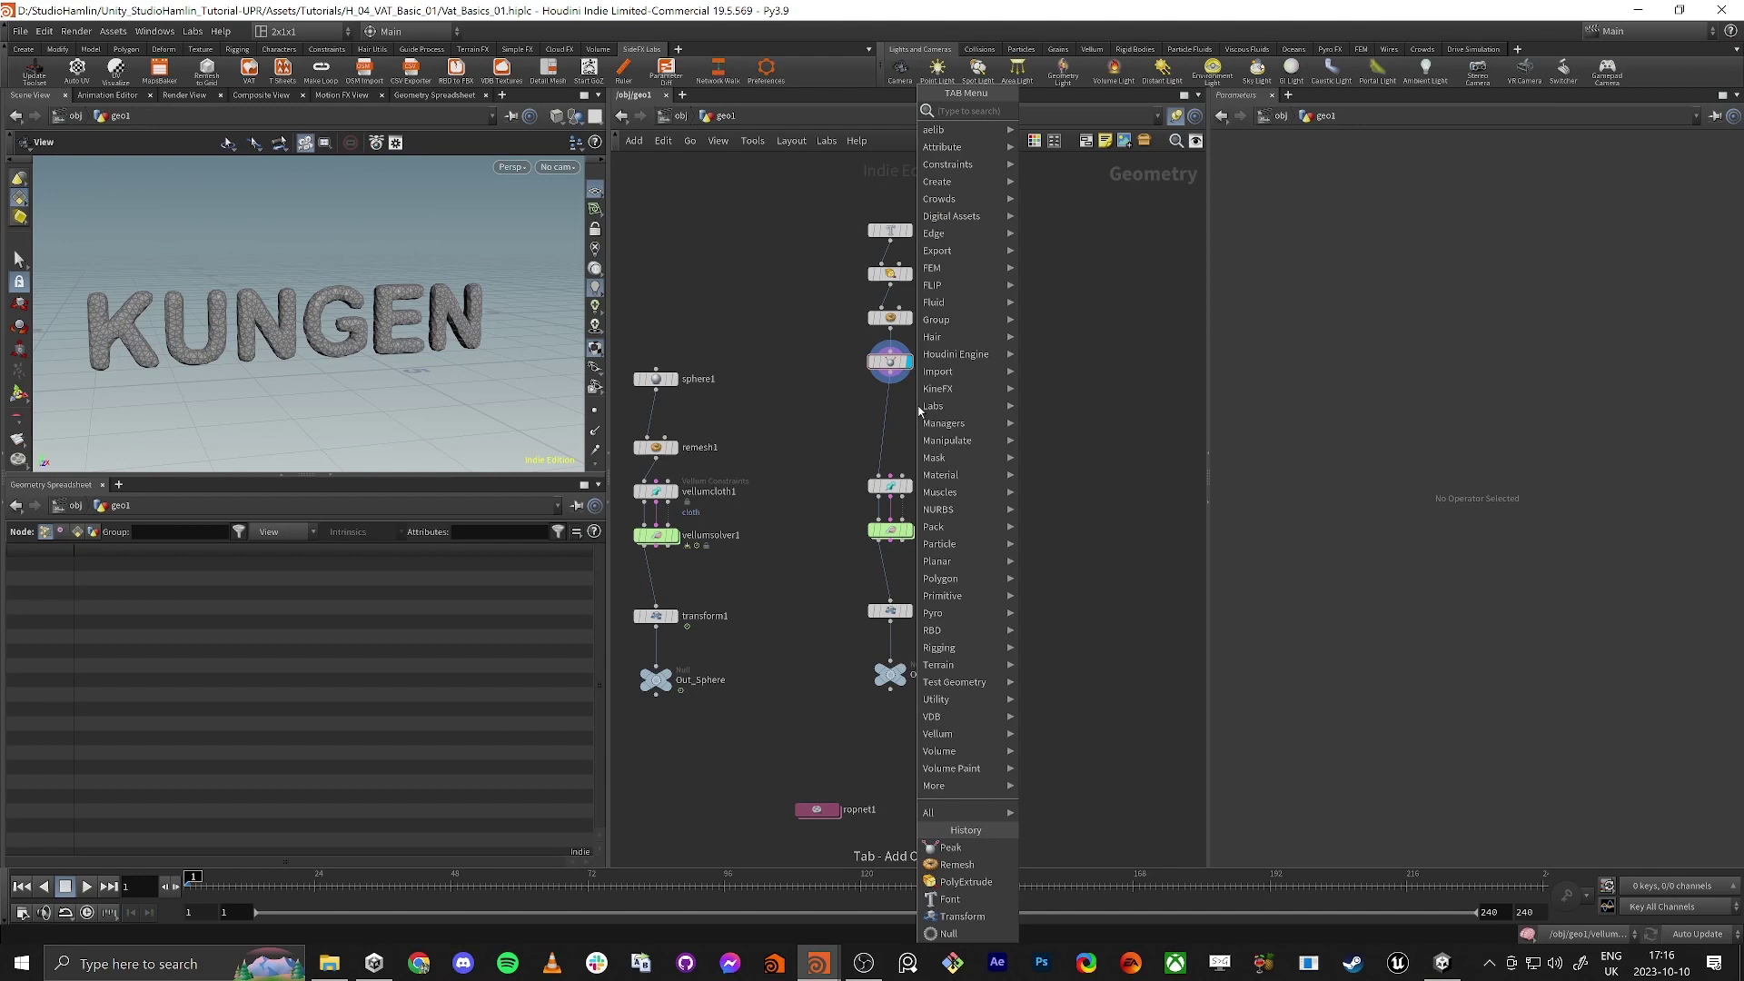
text(match)
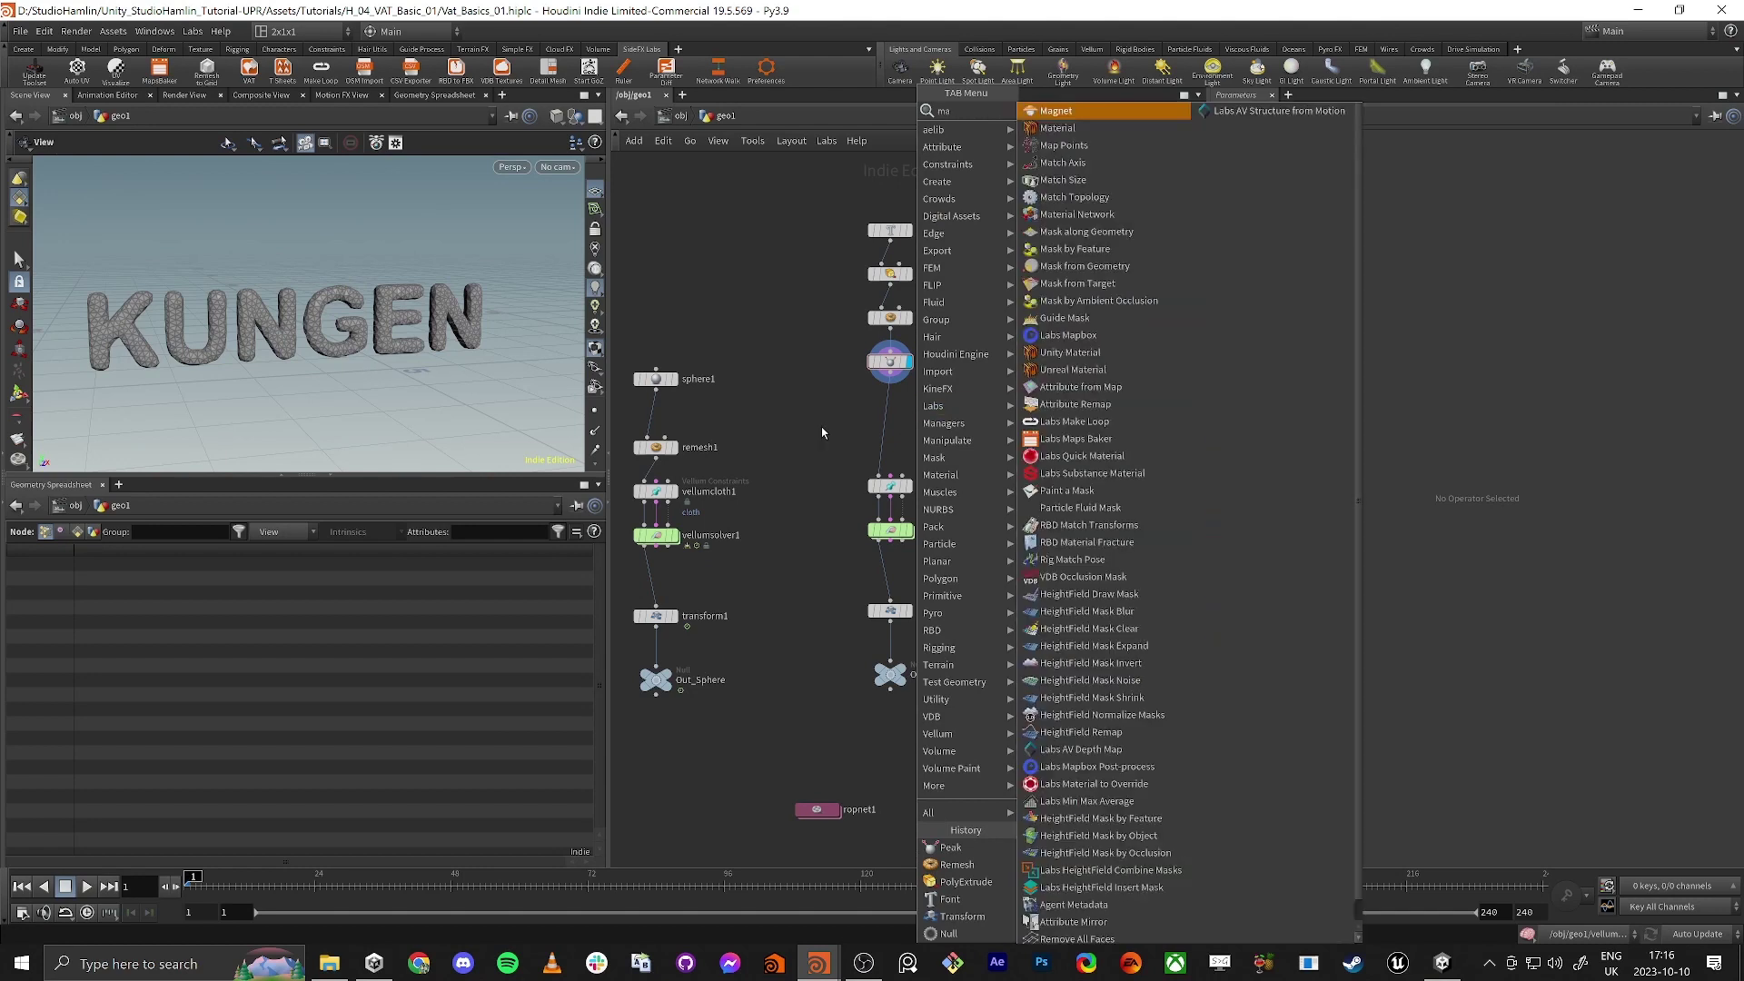
key(Down)
key(Return)
click(888, 417)
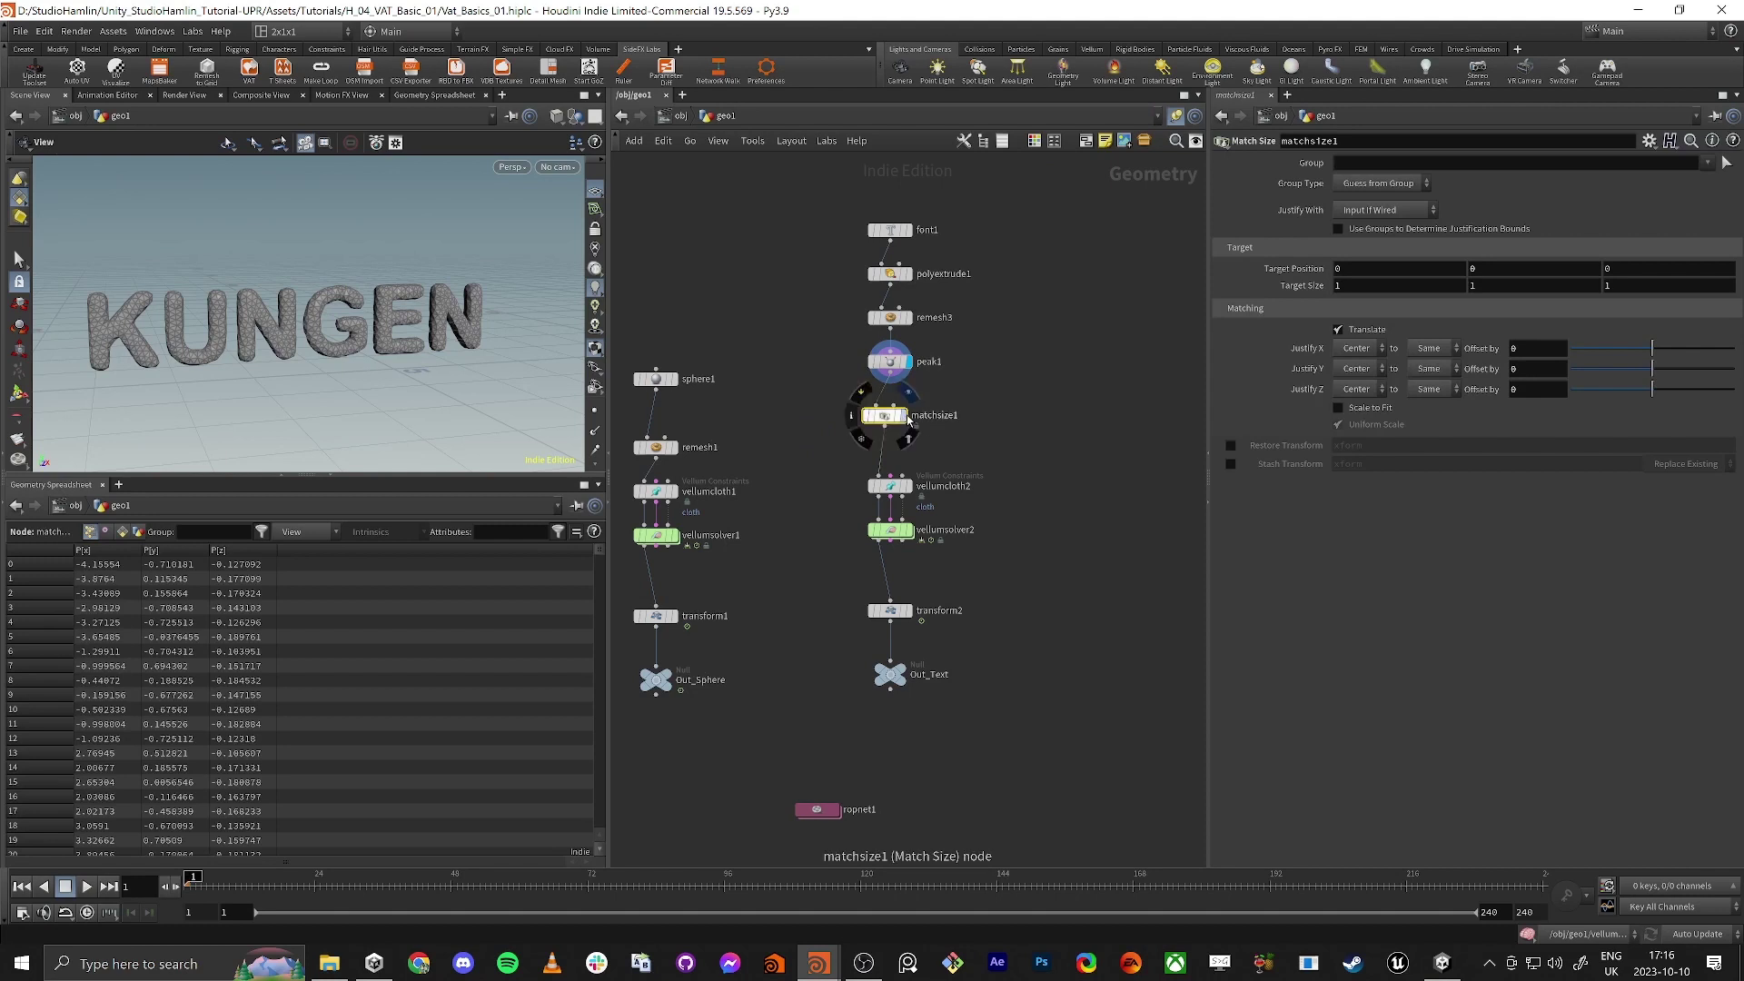
click(904, 415)
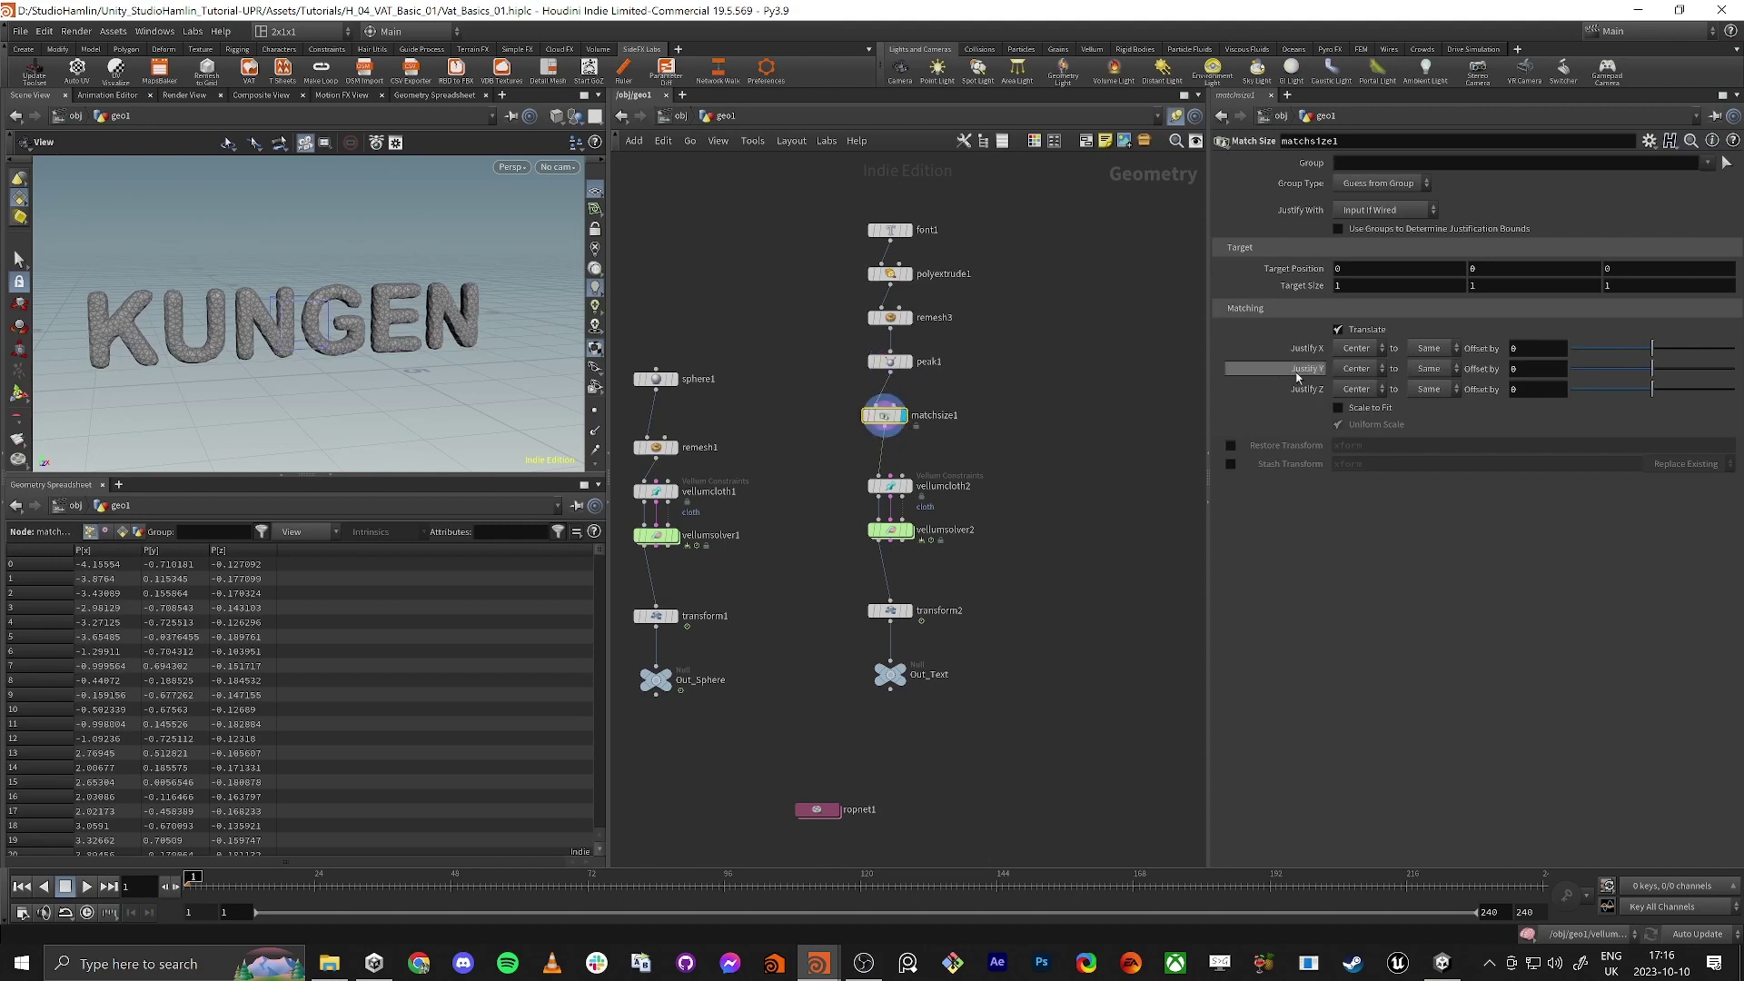
Step: On matchsize1, set Justify X and Justify Z to None and justify Y from Min to Min
click(1356, 348)
click(1356, 352)
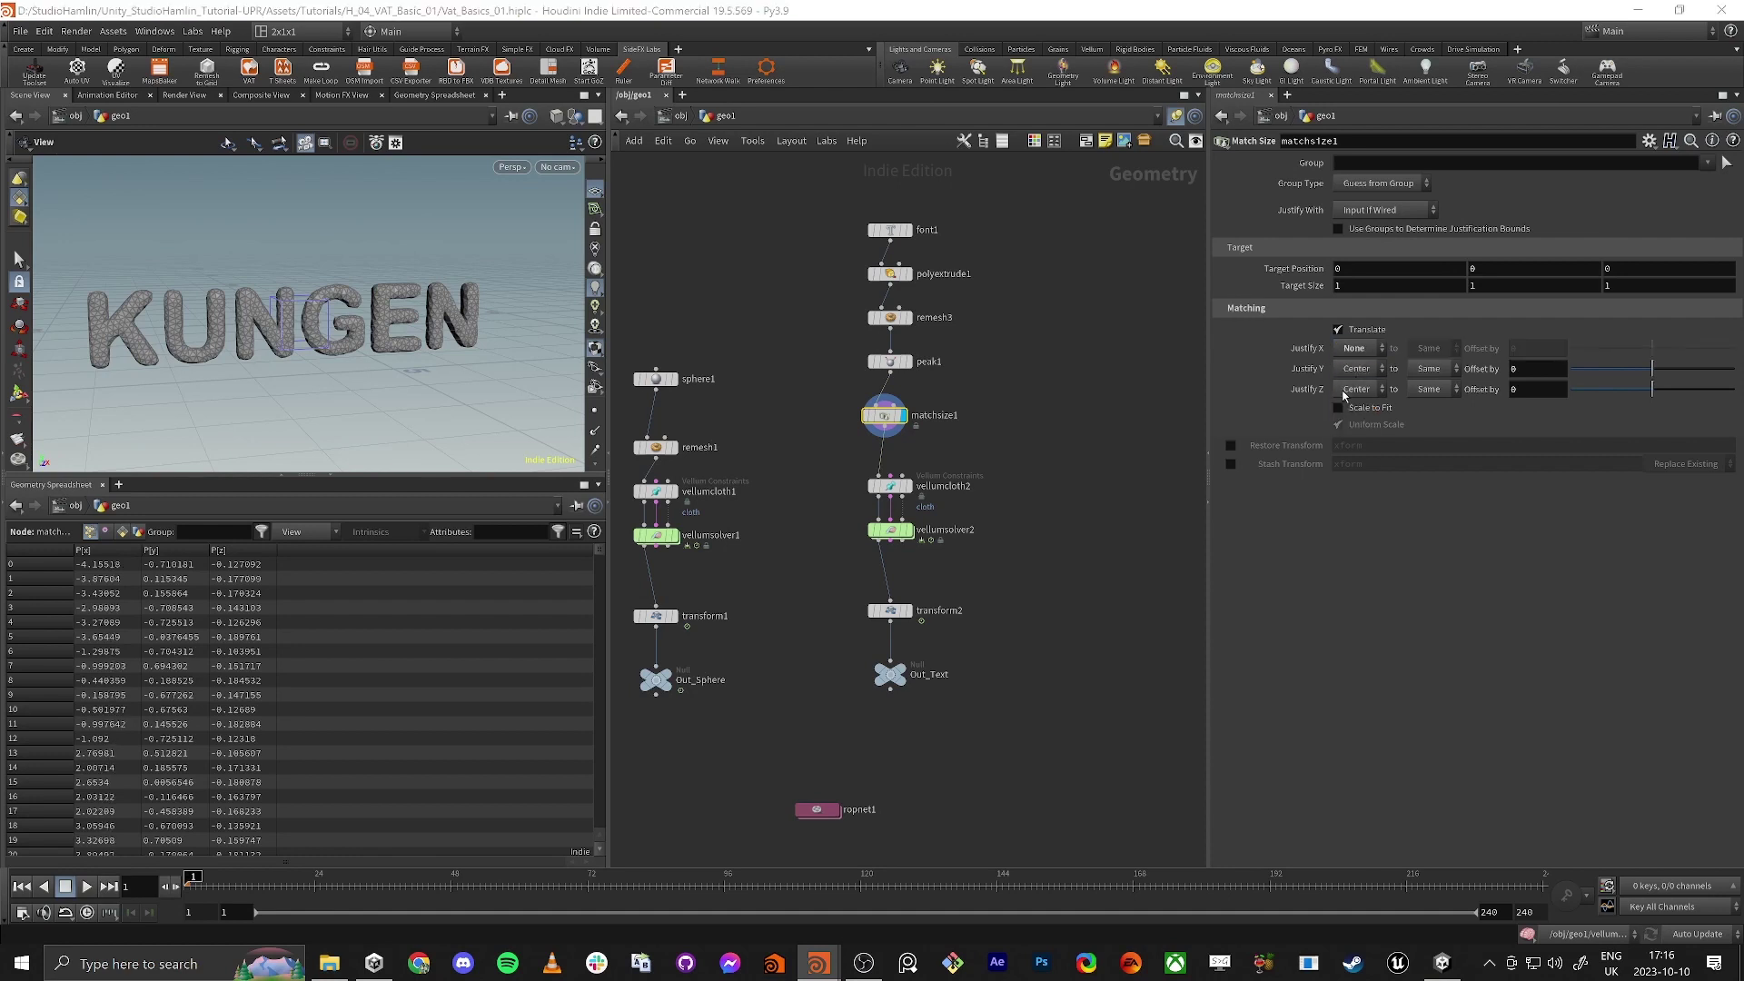
click(1353, 389)
click(1352, 387)
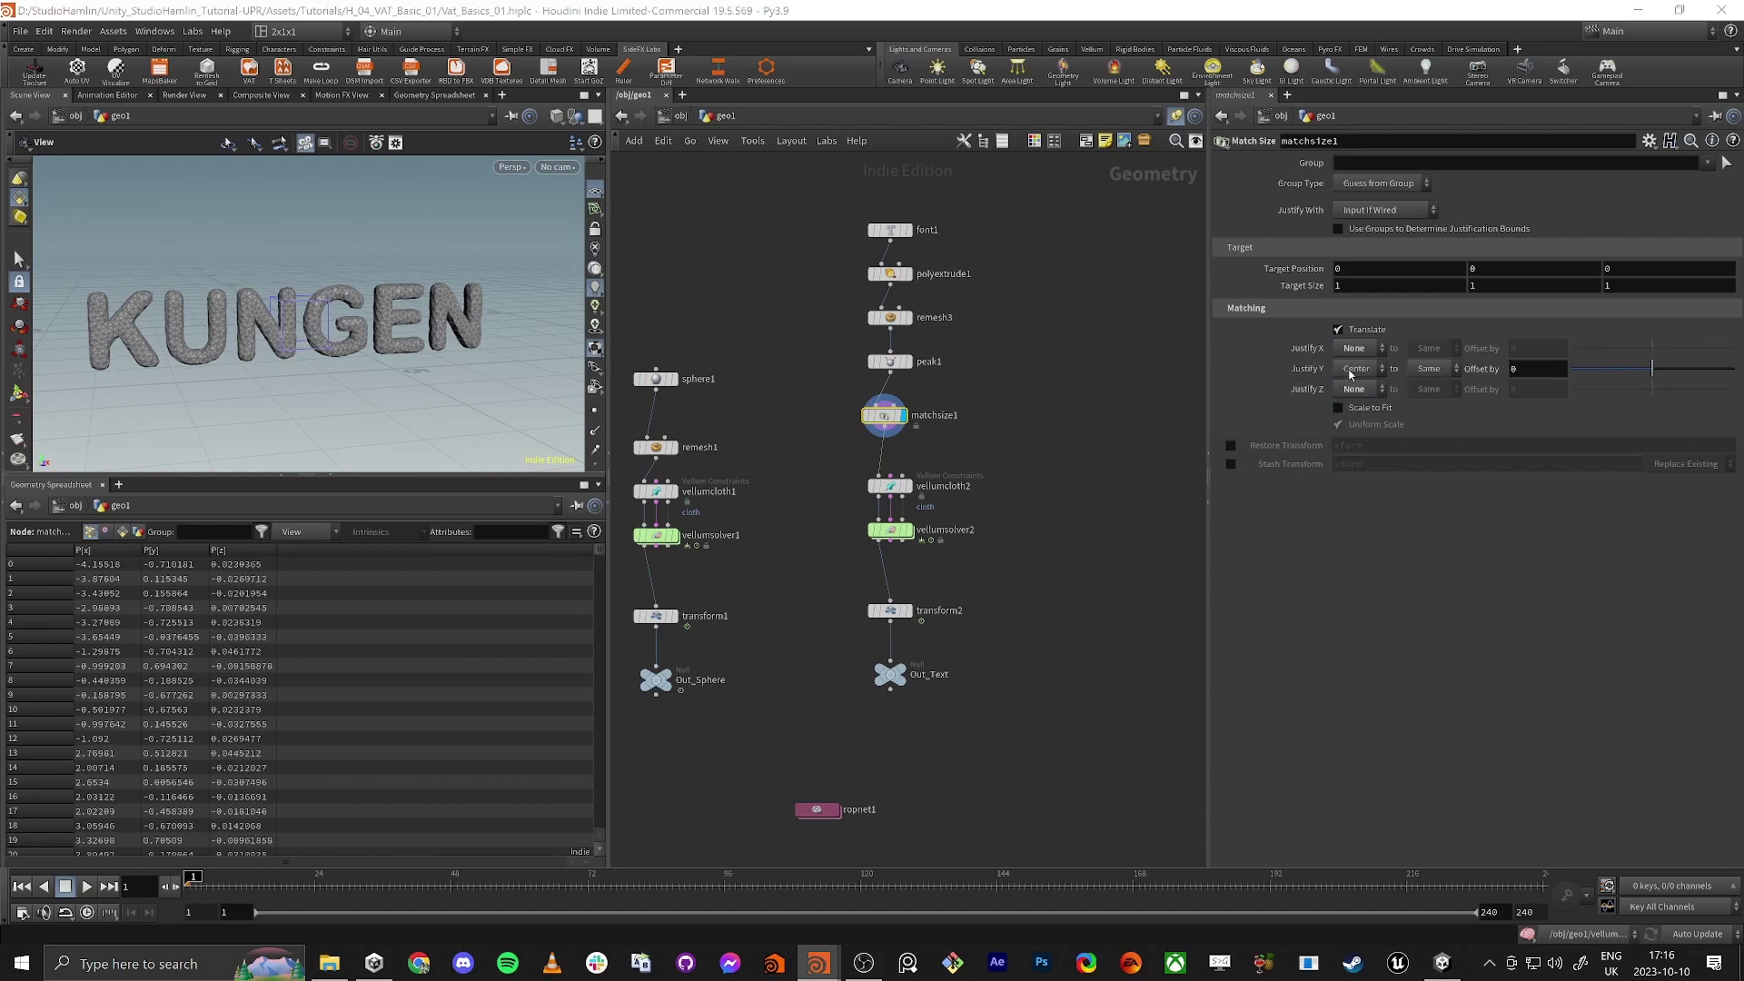
click(1353, 369)
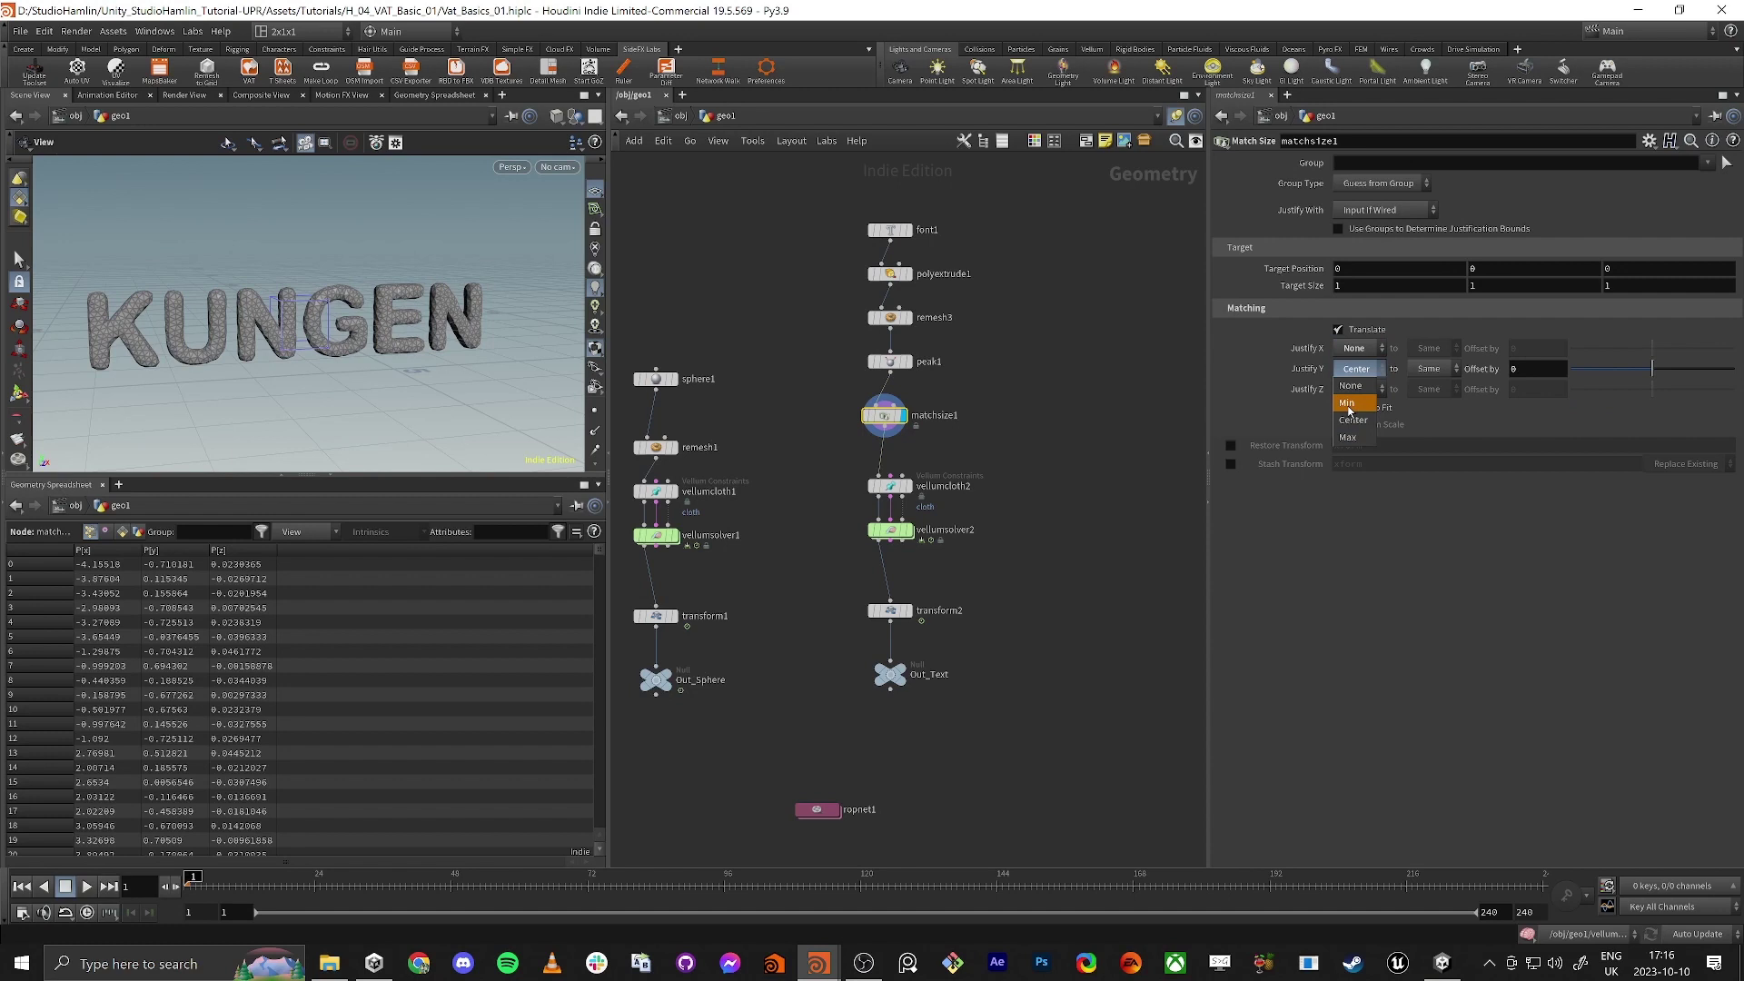
click(1349, 407)
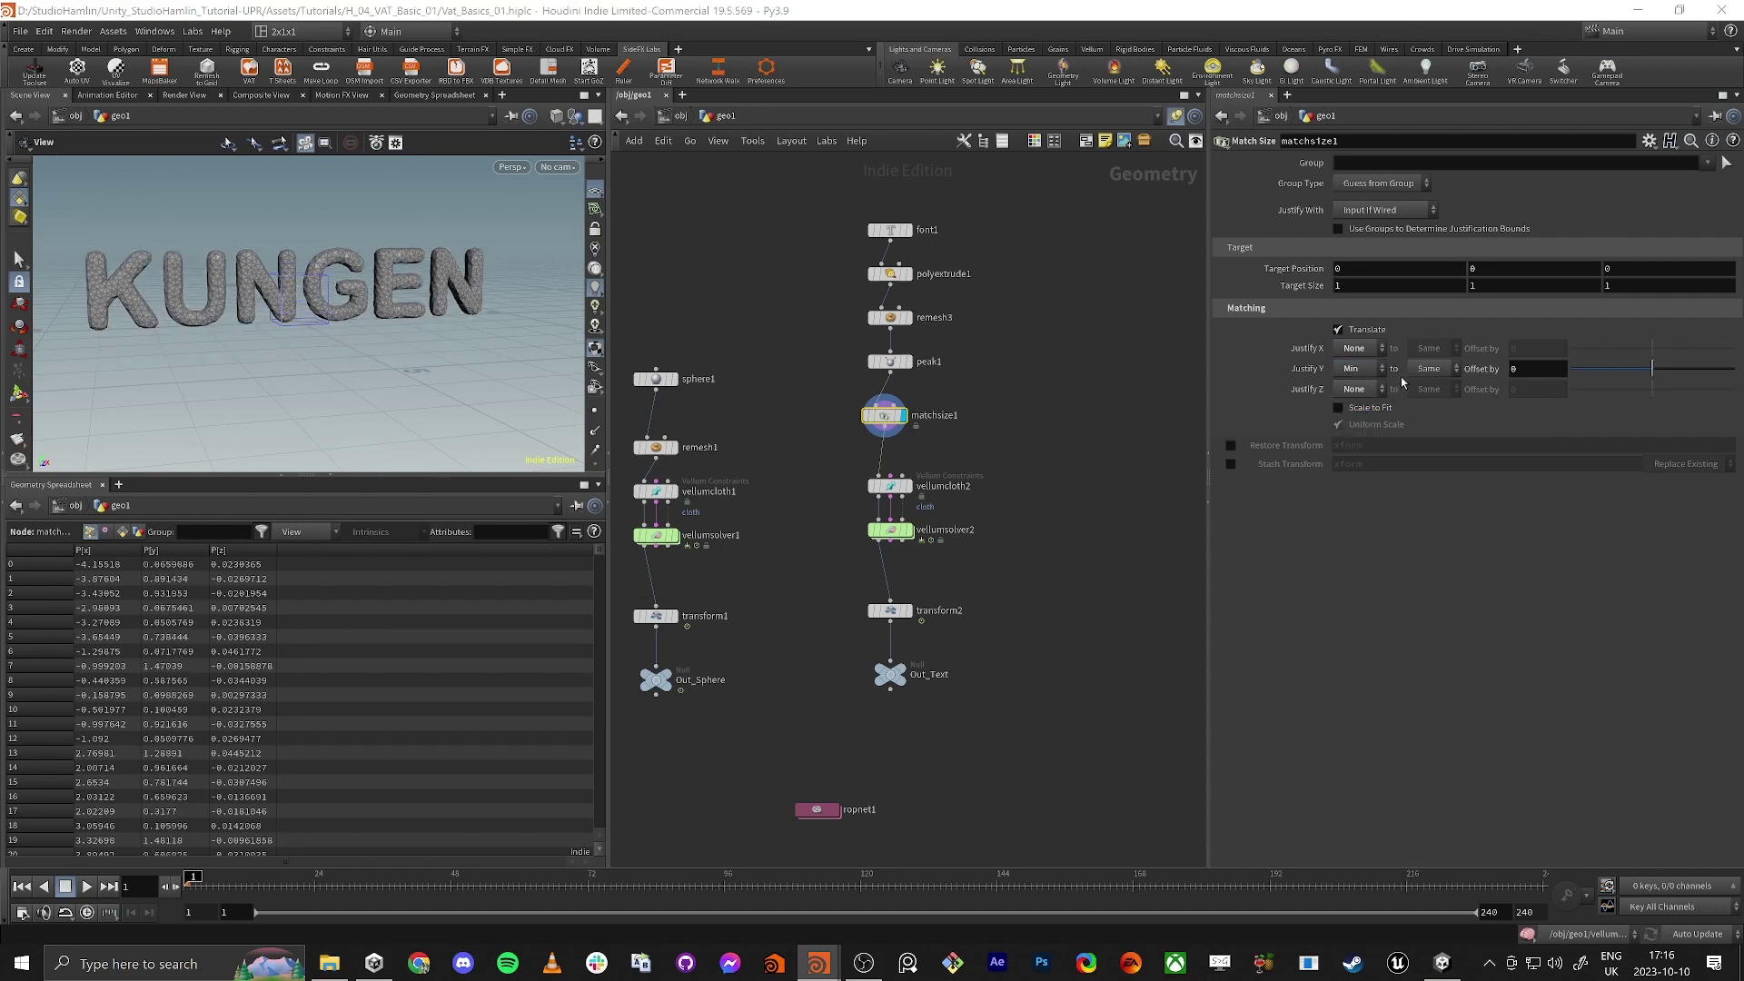
click(1429, 367)
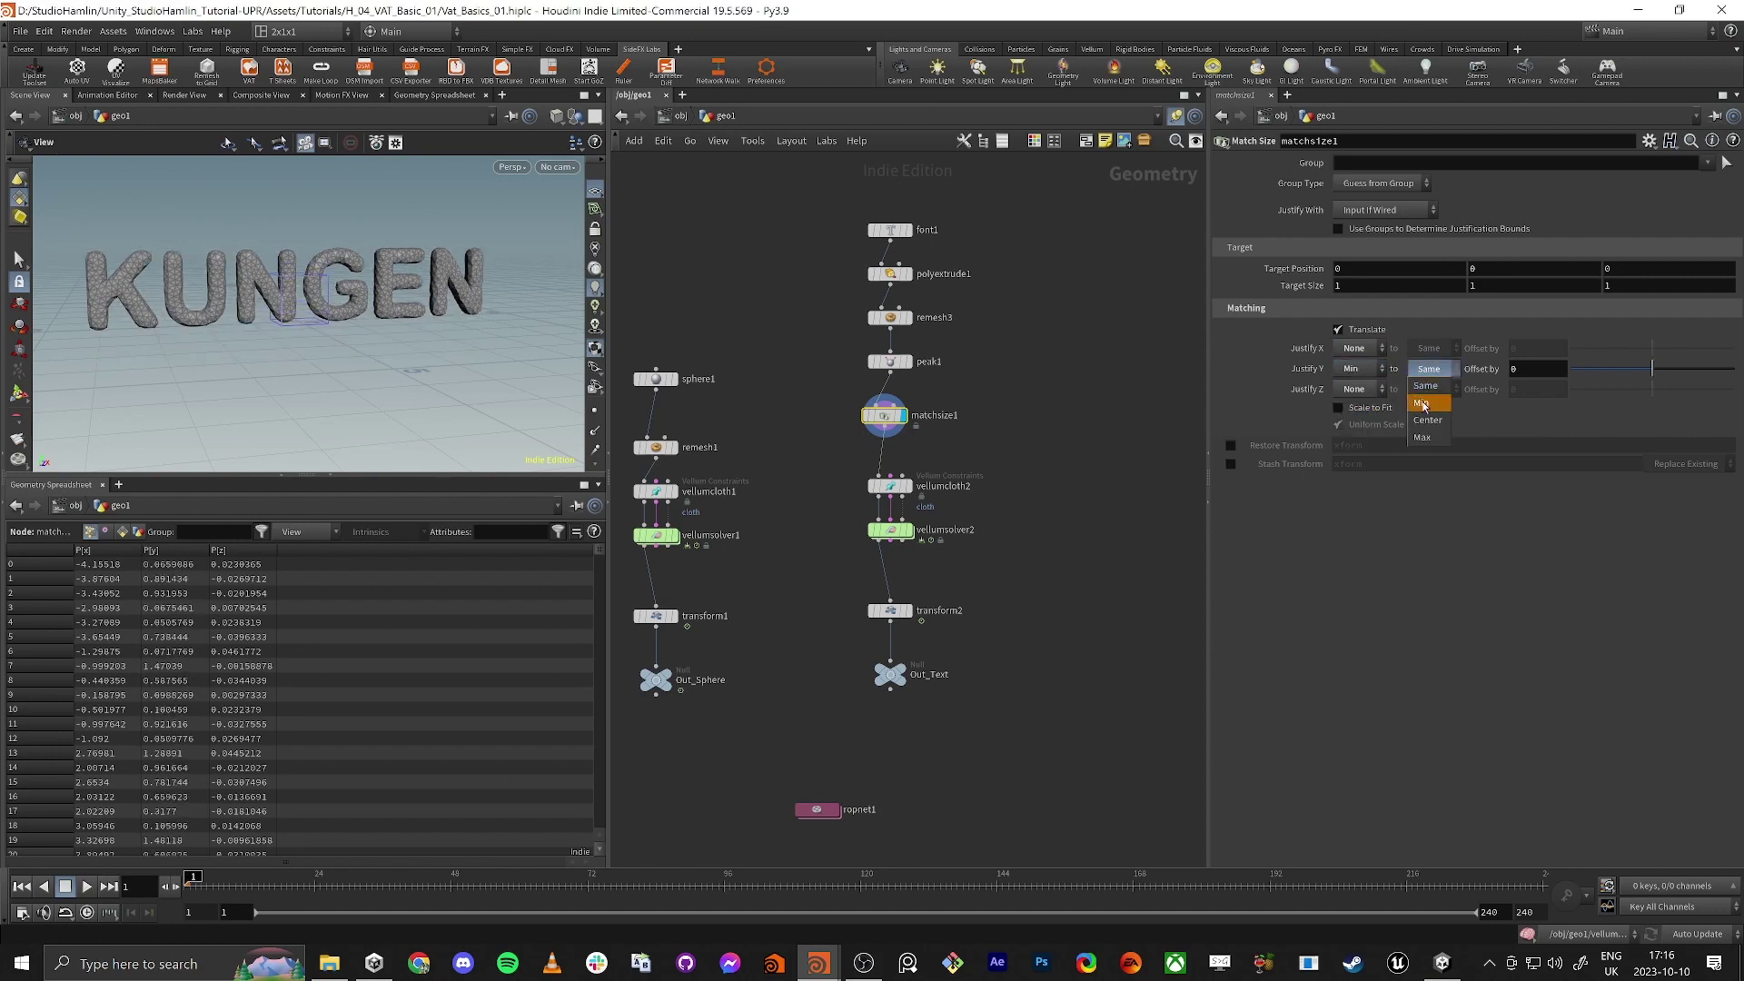
click(1422, 402)
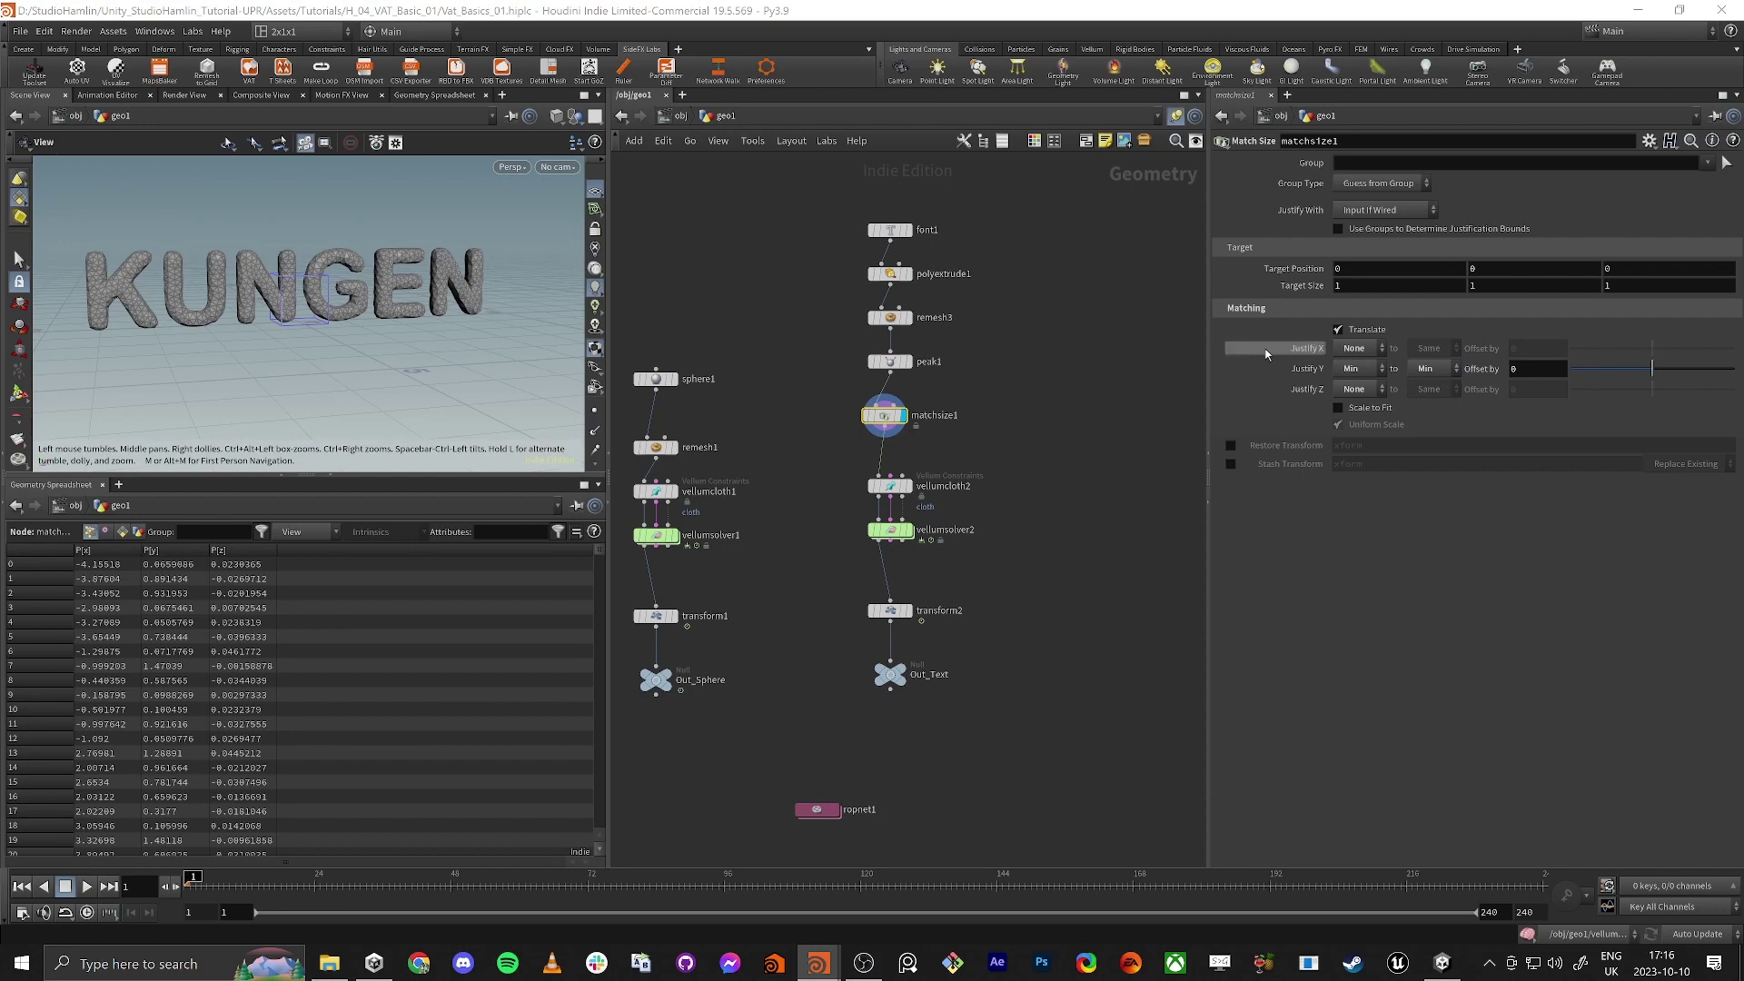
Step: Try Center as the Justify Y target on matchsize1, restore Min, and inspect the text against the ground
click(1433, 368)
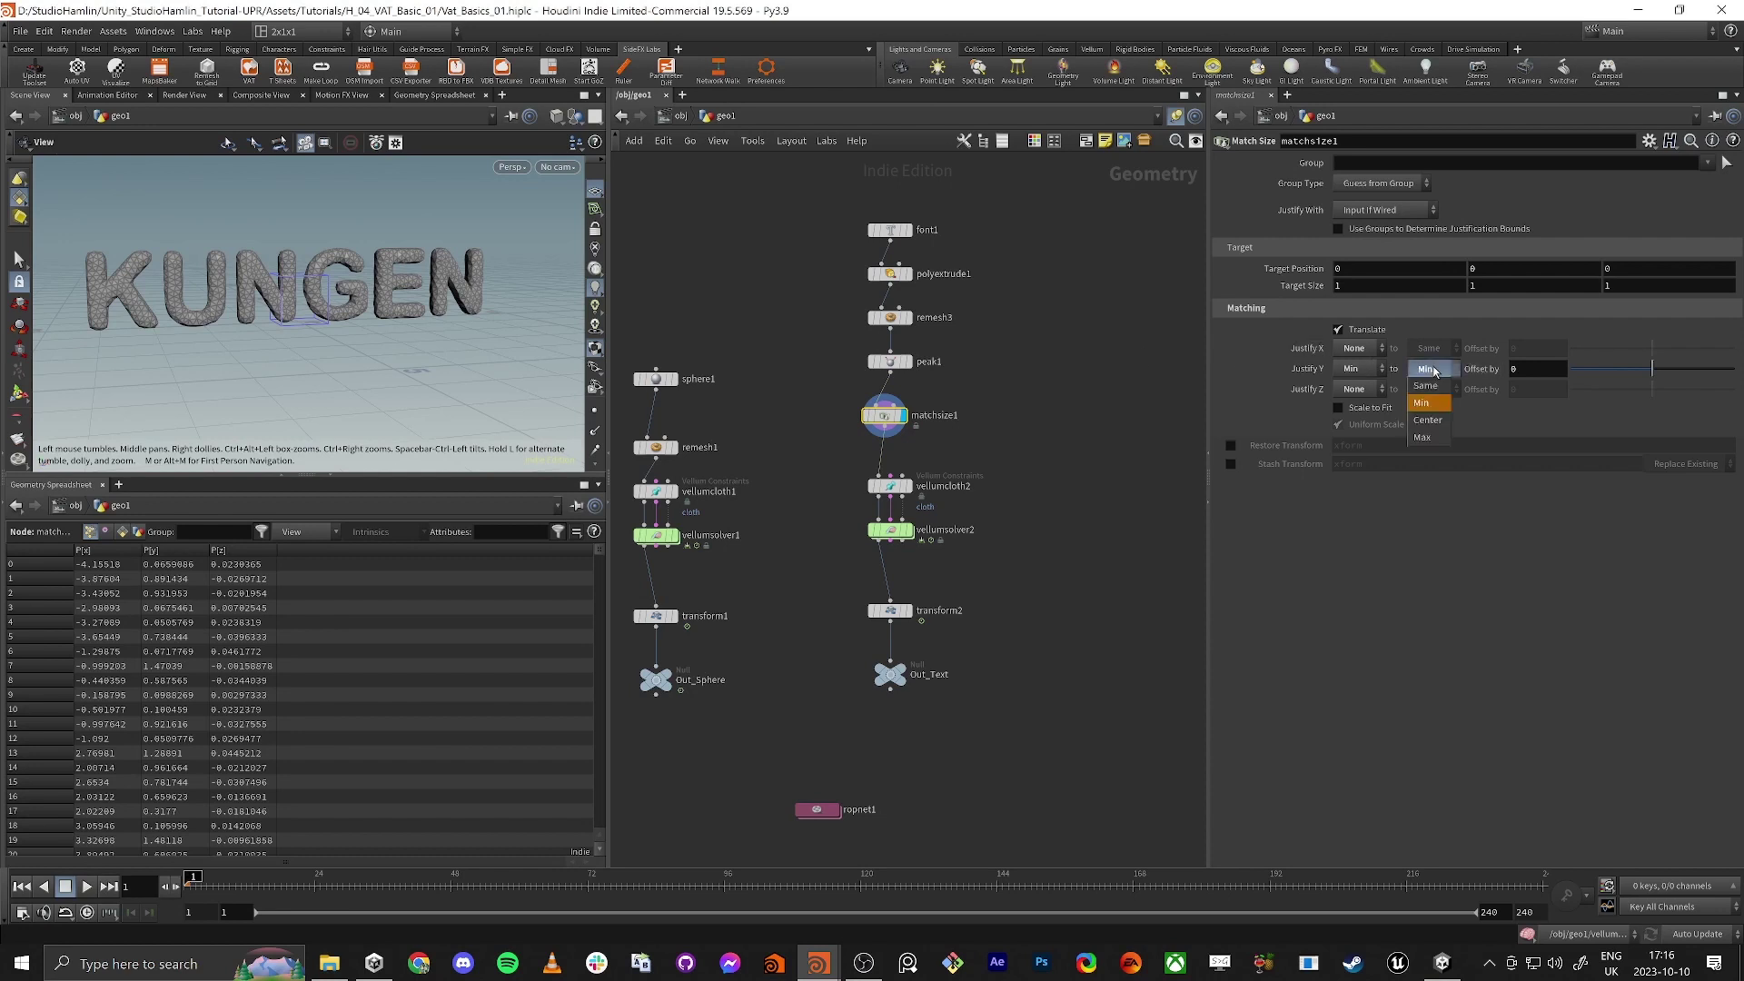
click(1428, 420)
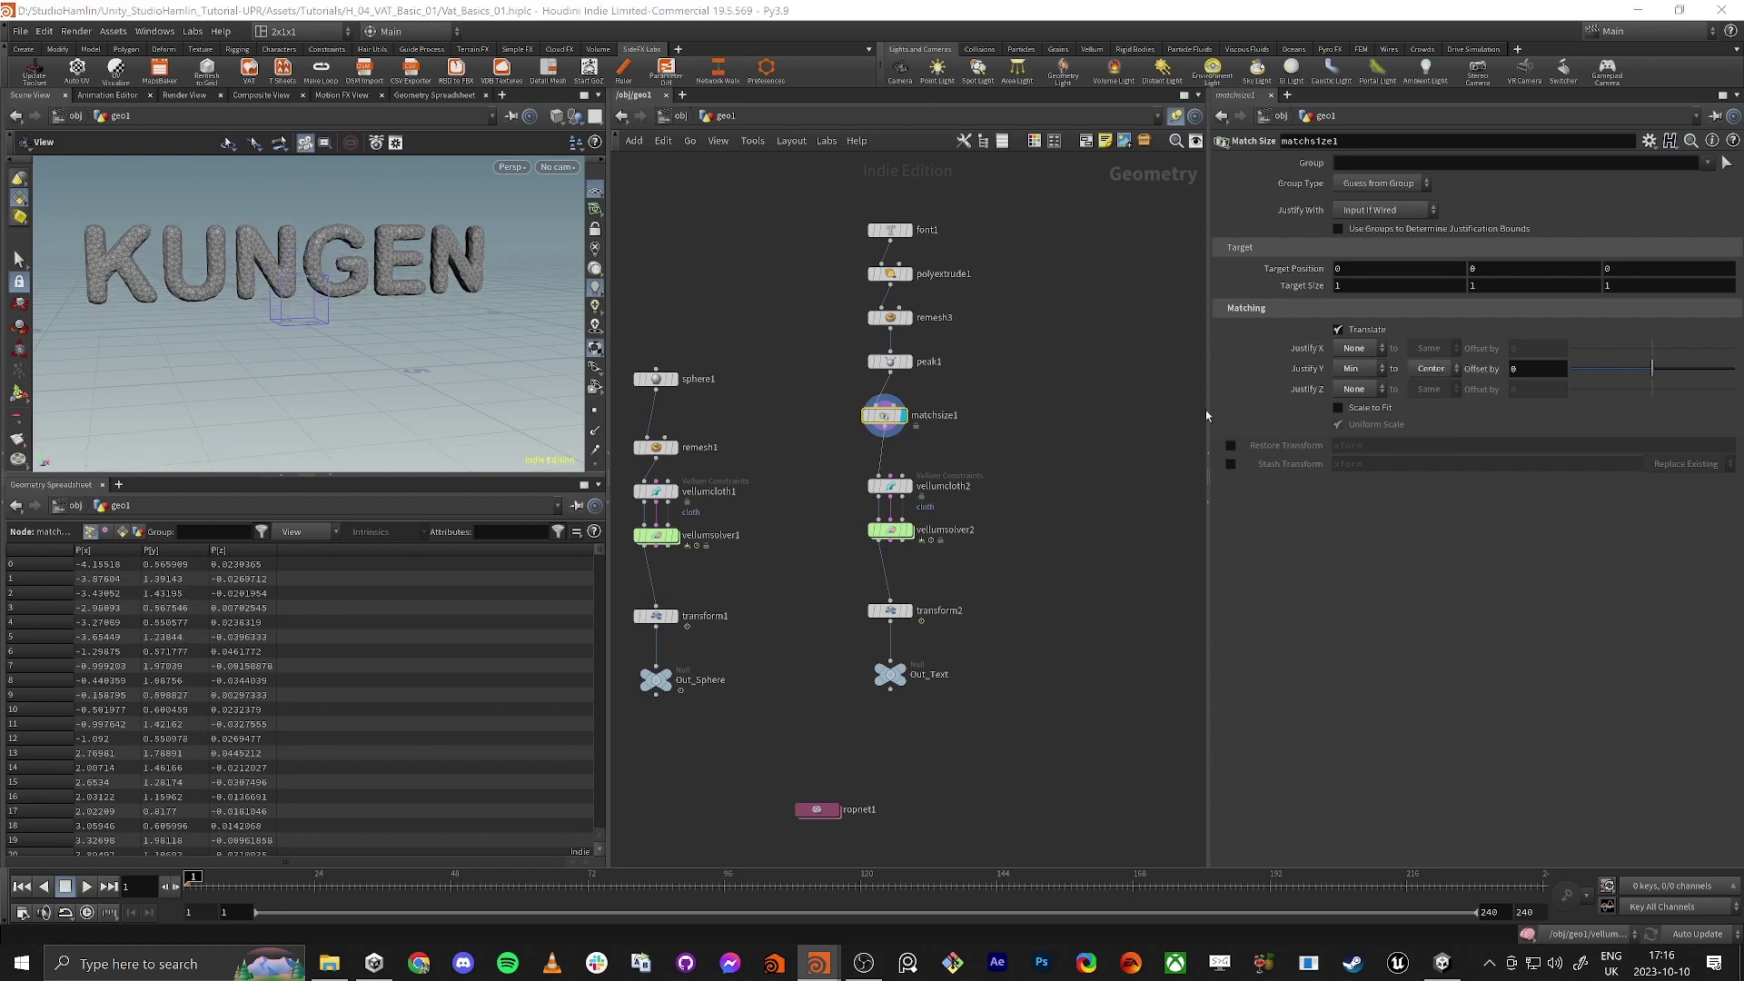
click(1431, 368)
click(1437, 400)
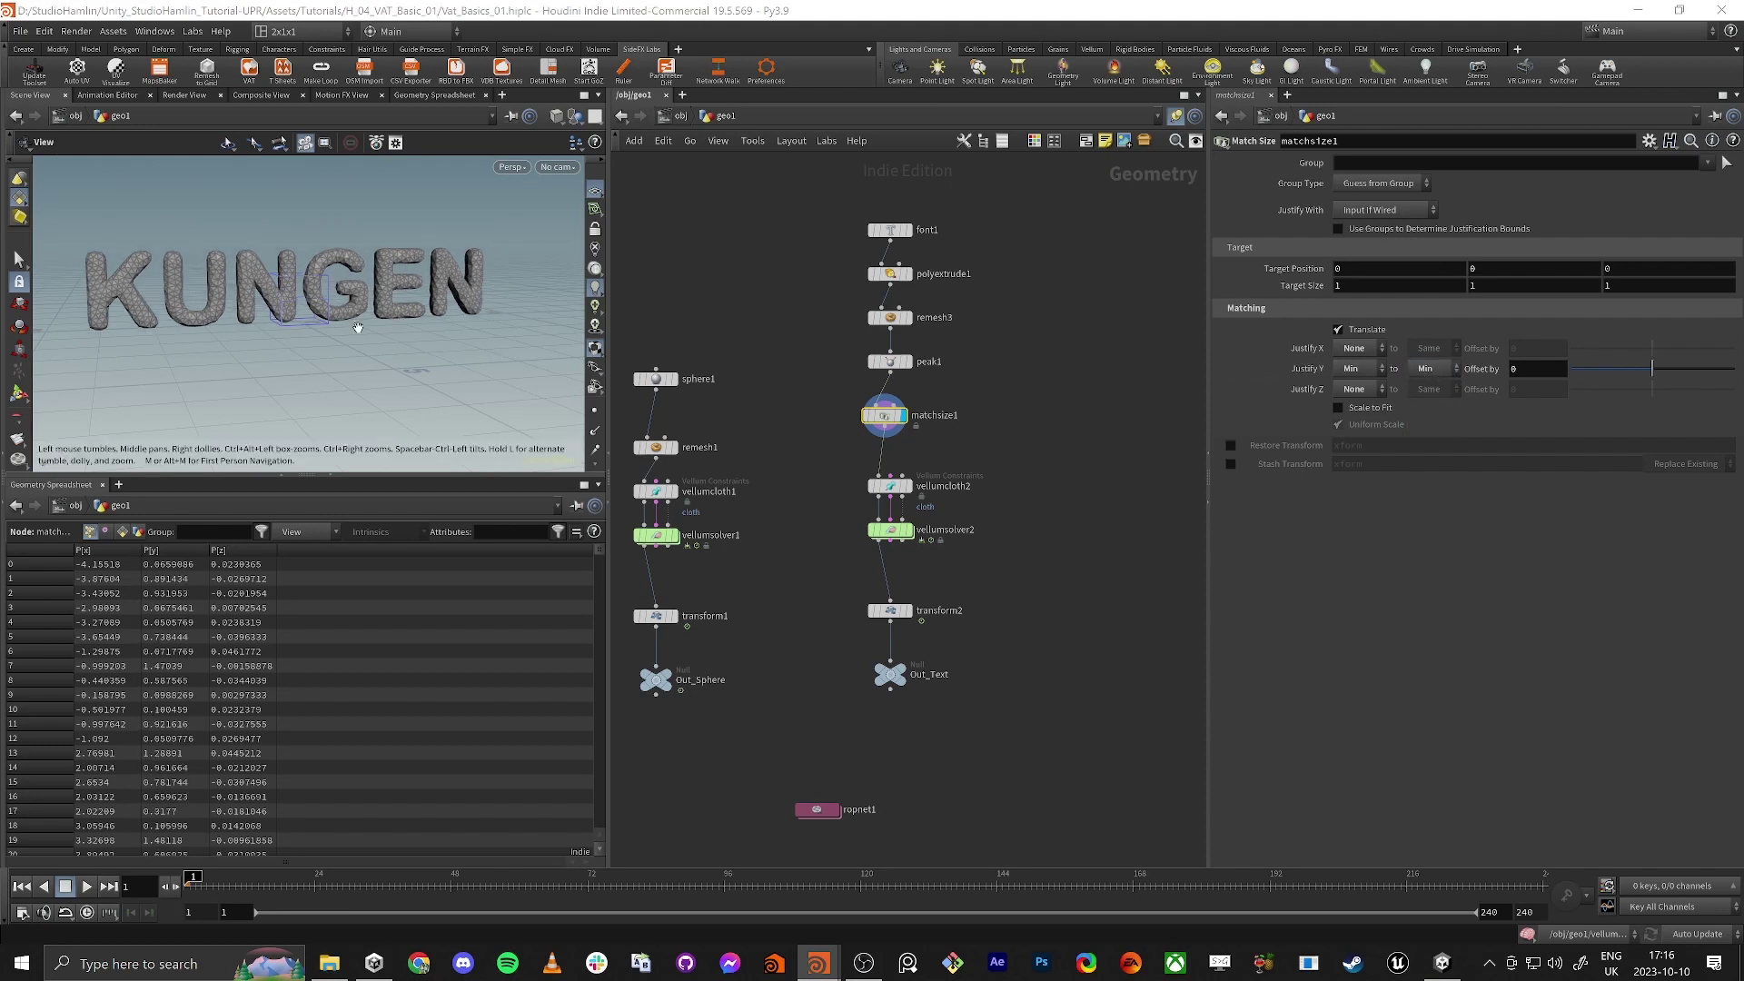
drag(345, 323, 287, 316)
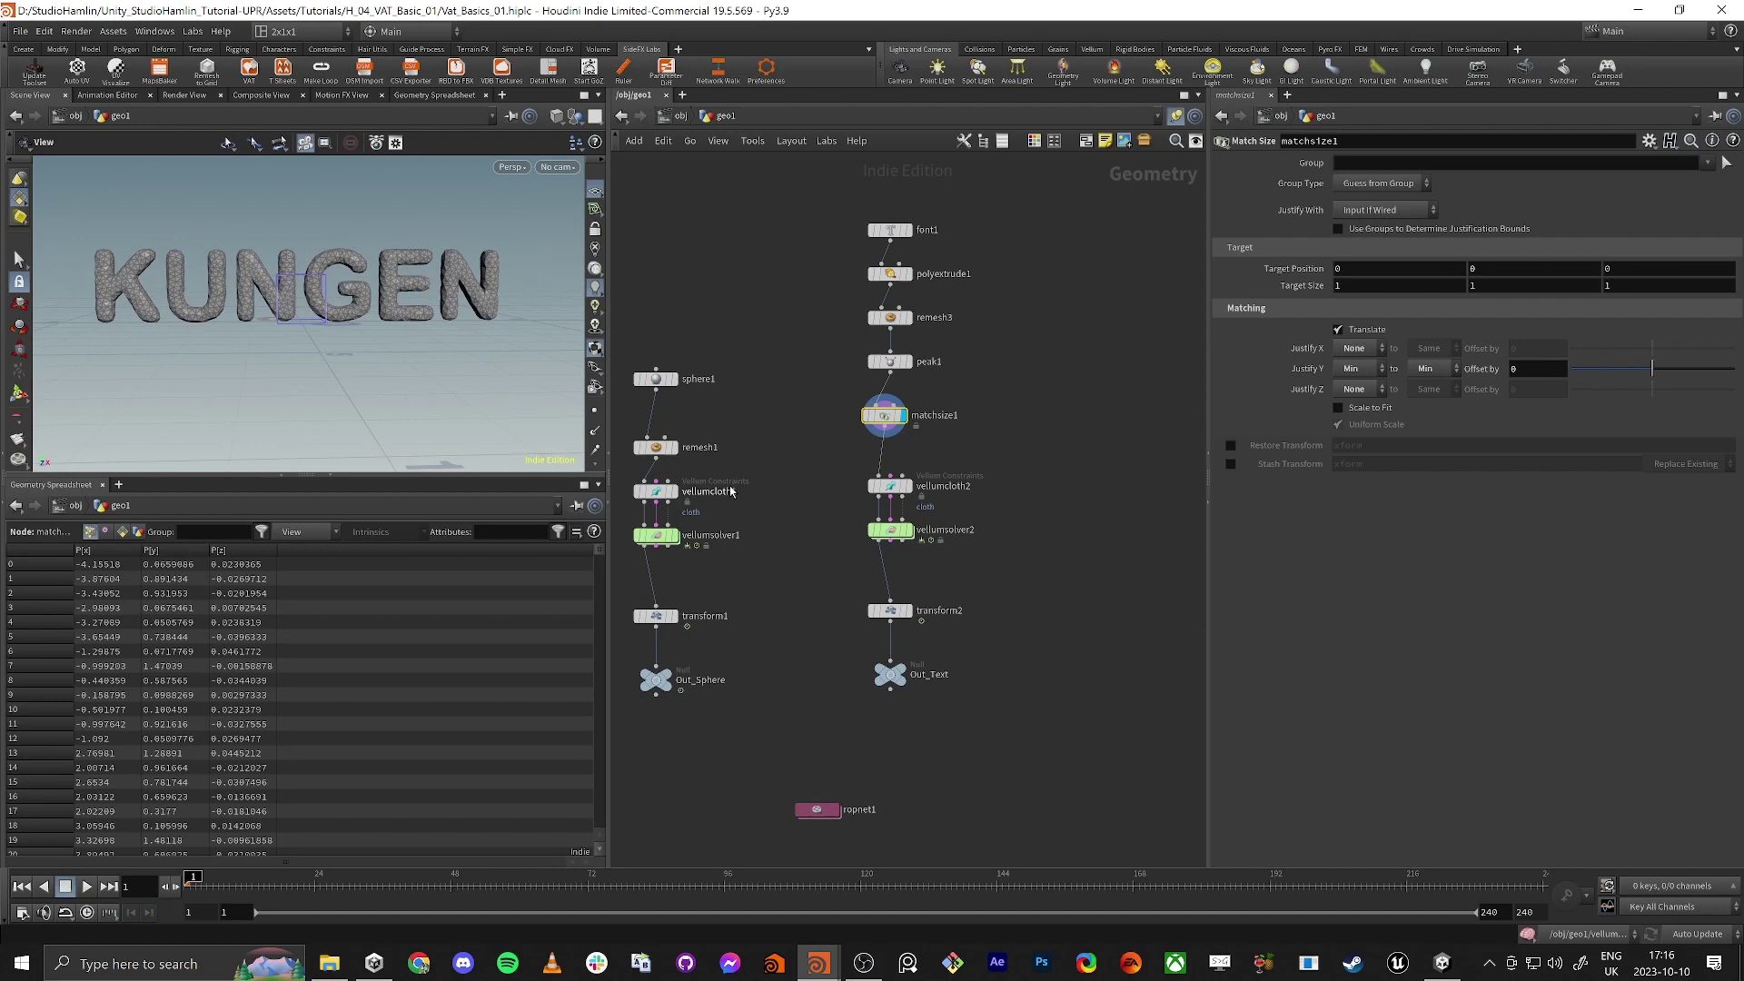
Step: Display vellumsolver2, play the text simulation, and return to frame 1
click(907, 530)
click(898, 533)
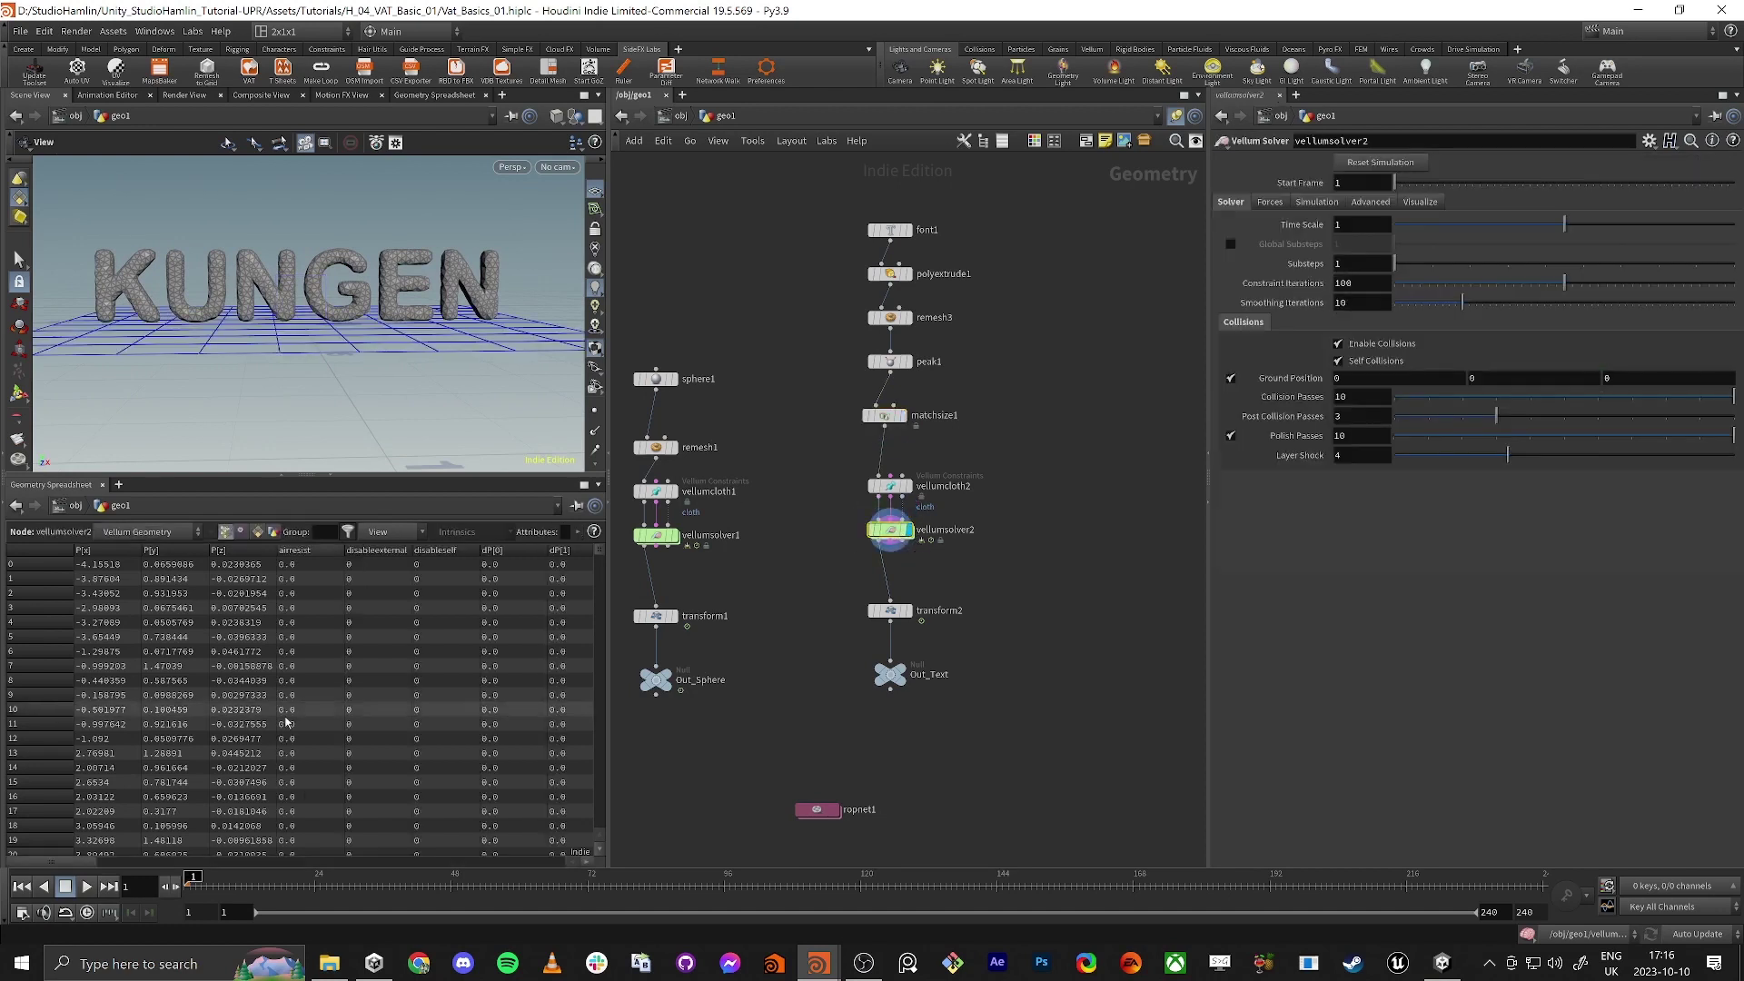
click(87, 887)
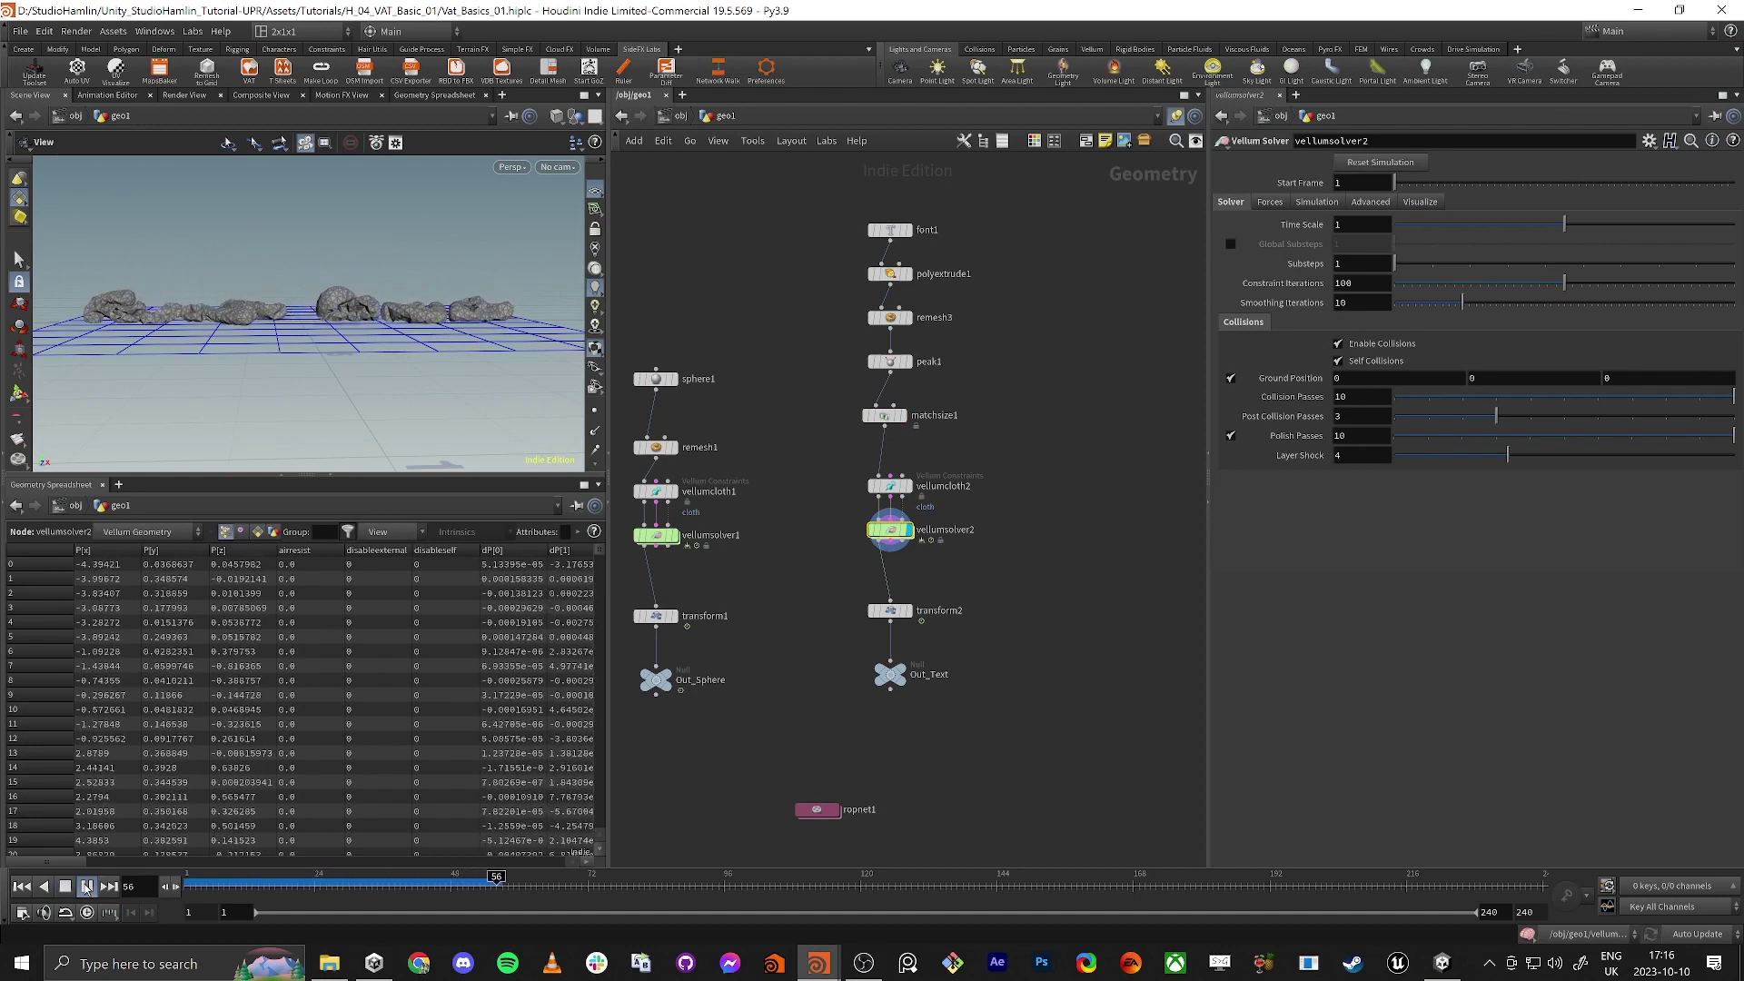
click(86, 886)
drag(263, 885, 156, 886)
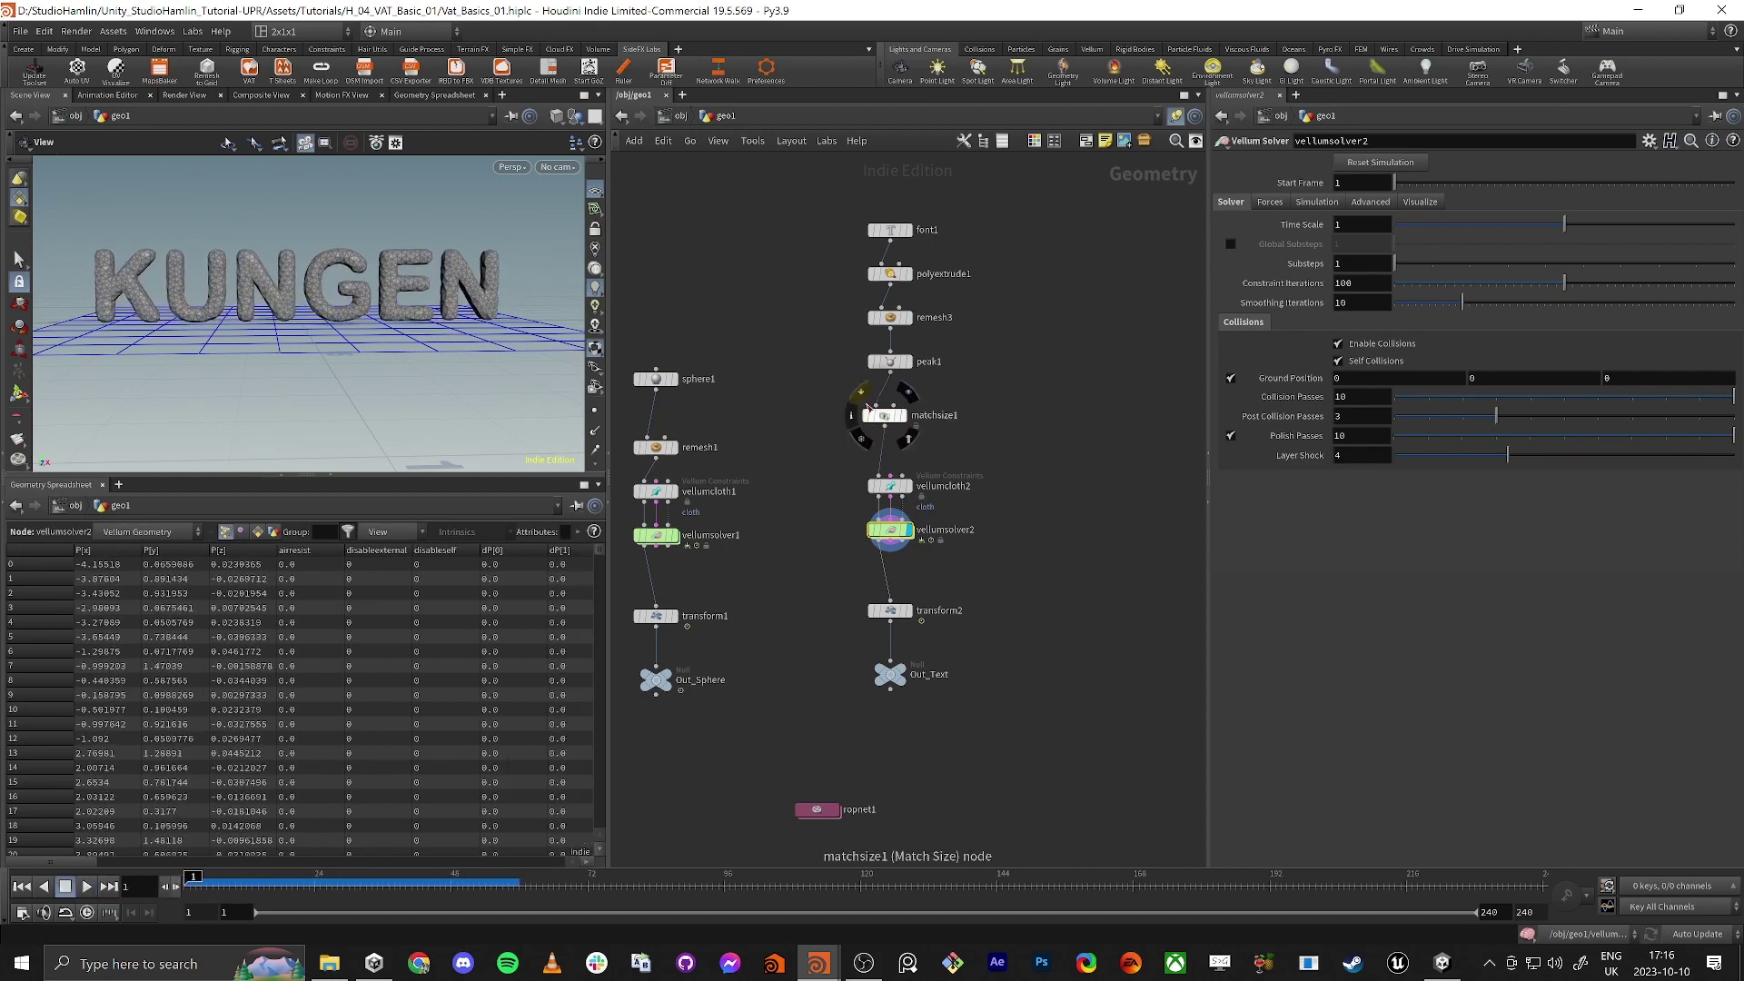
Step: Set the target size of remesh3 to 0.075 and its smoothing to 0.71 for finer, rounder letters
scroll(245, 274, up, 5)
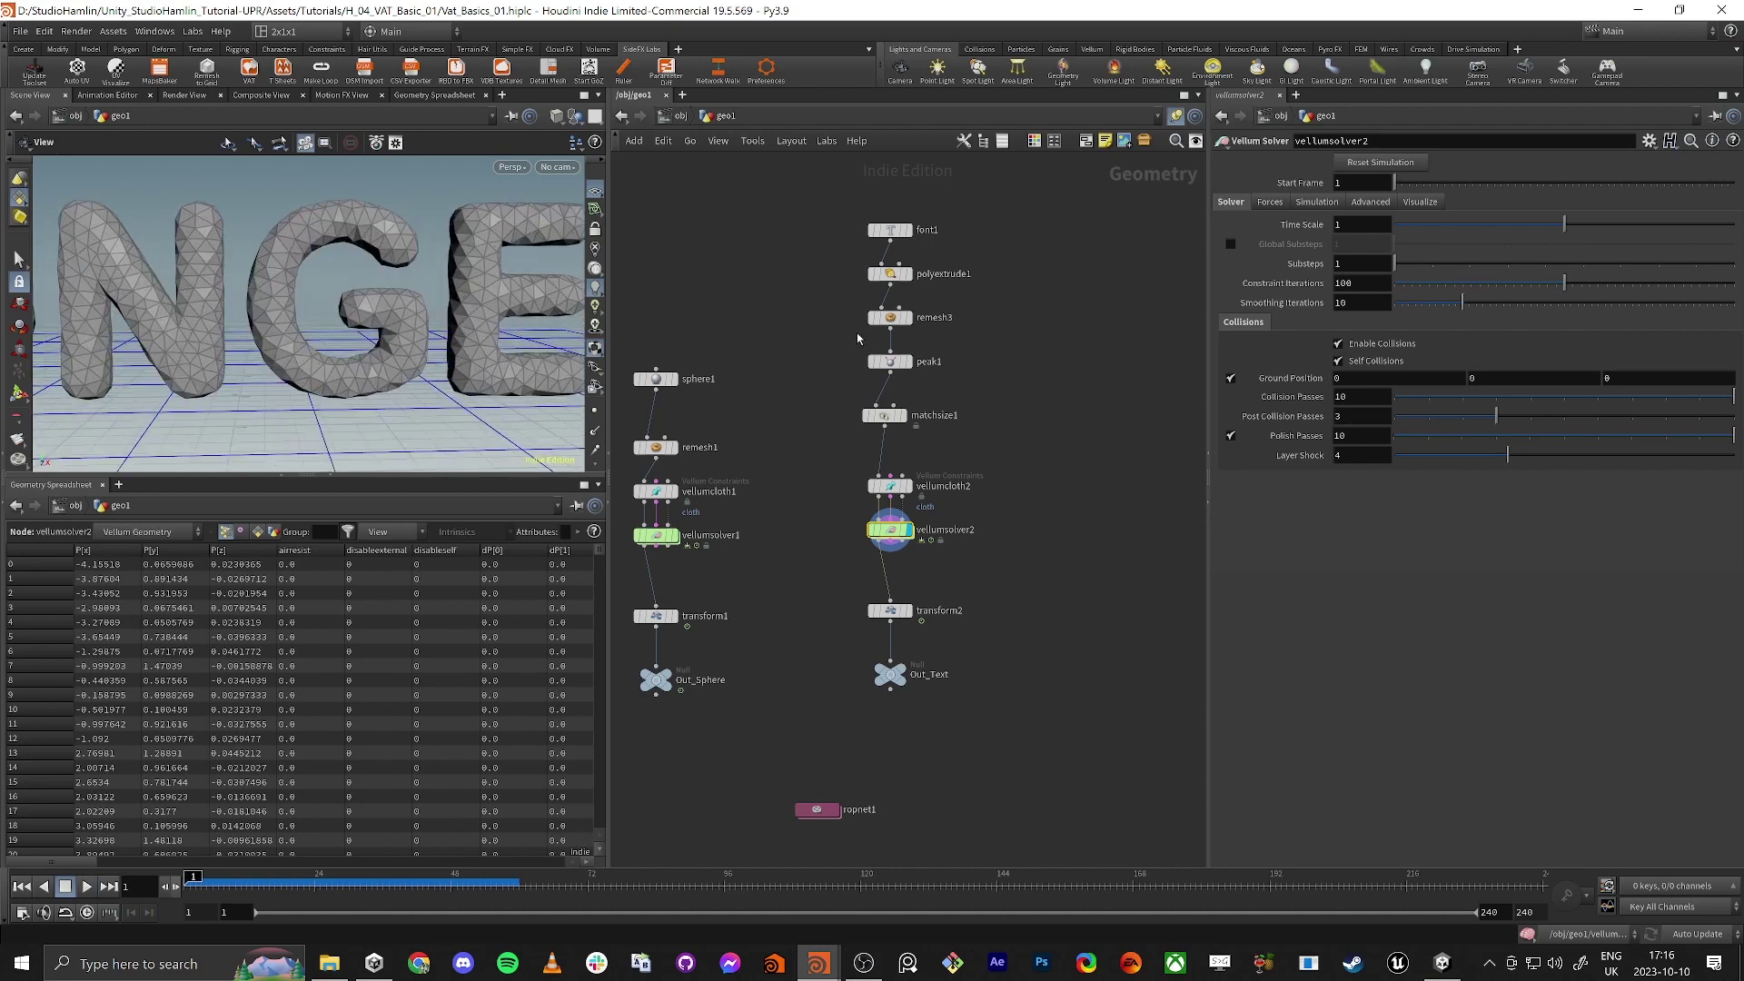
click(892, 317)
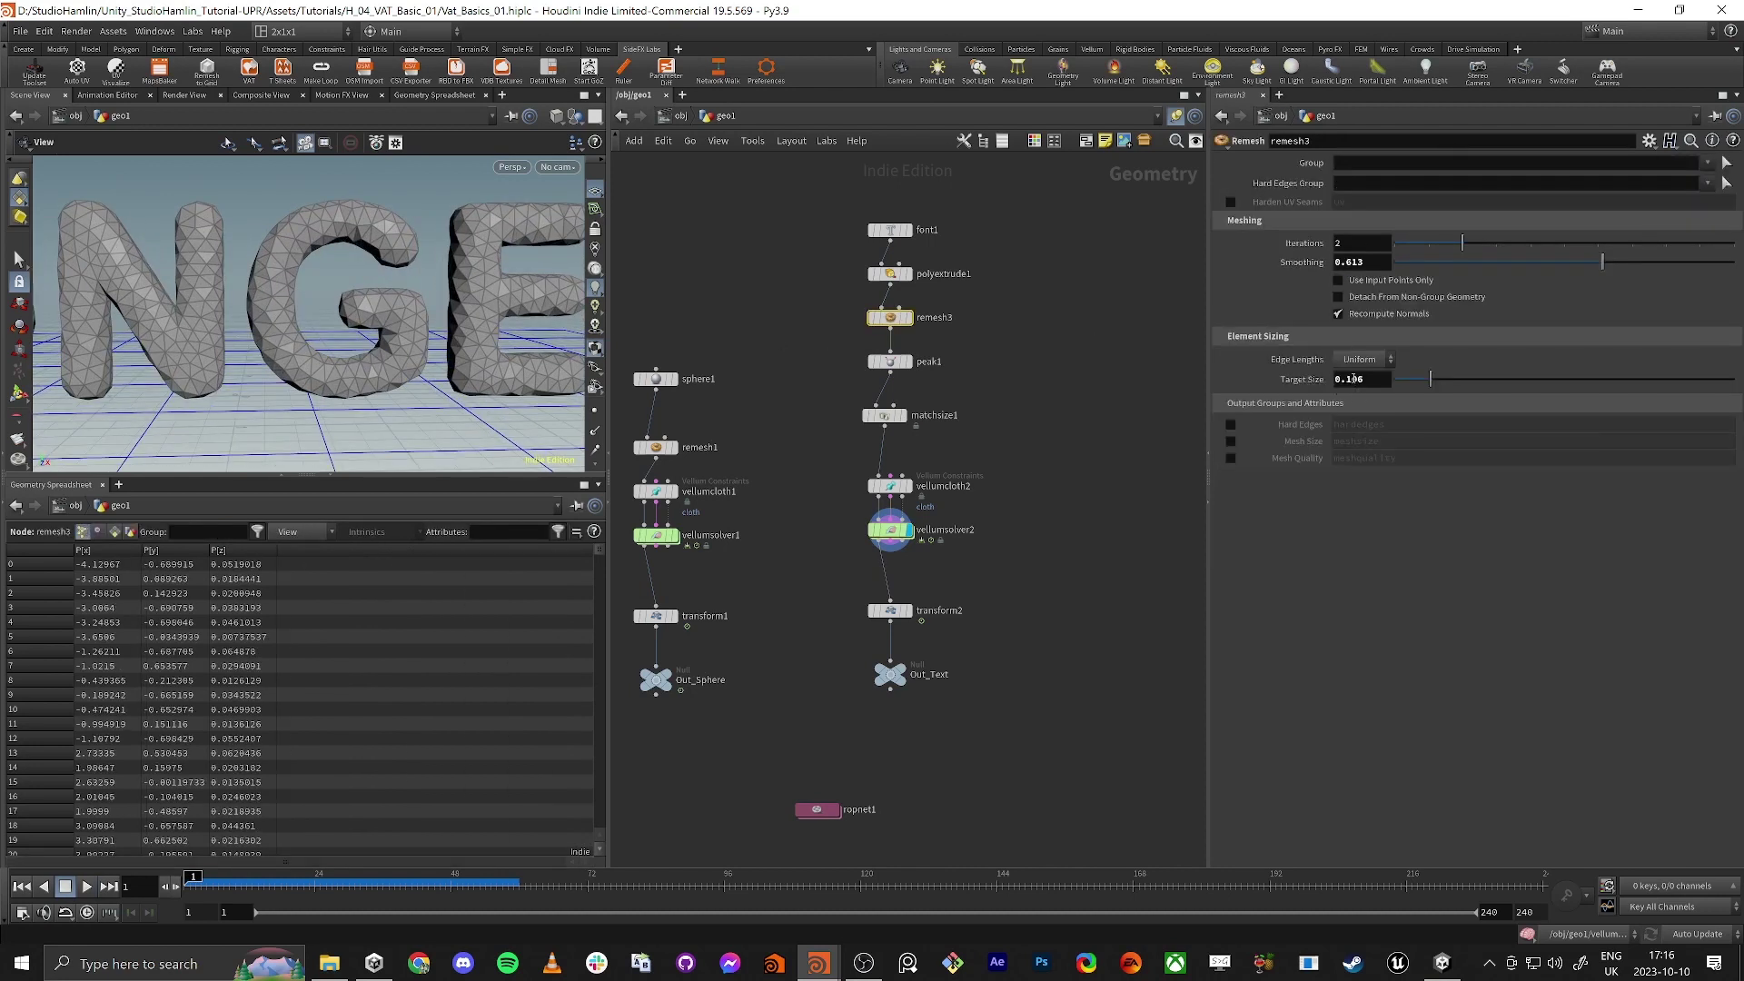
drag(1347, 379, 1446, 388)
text(075)
key(Return)
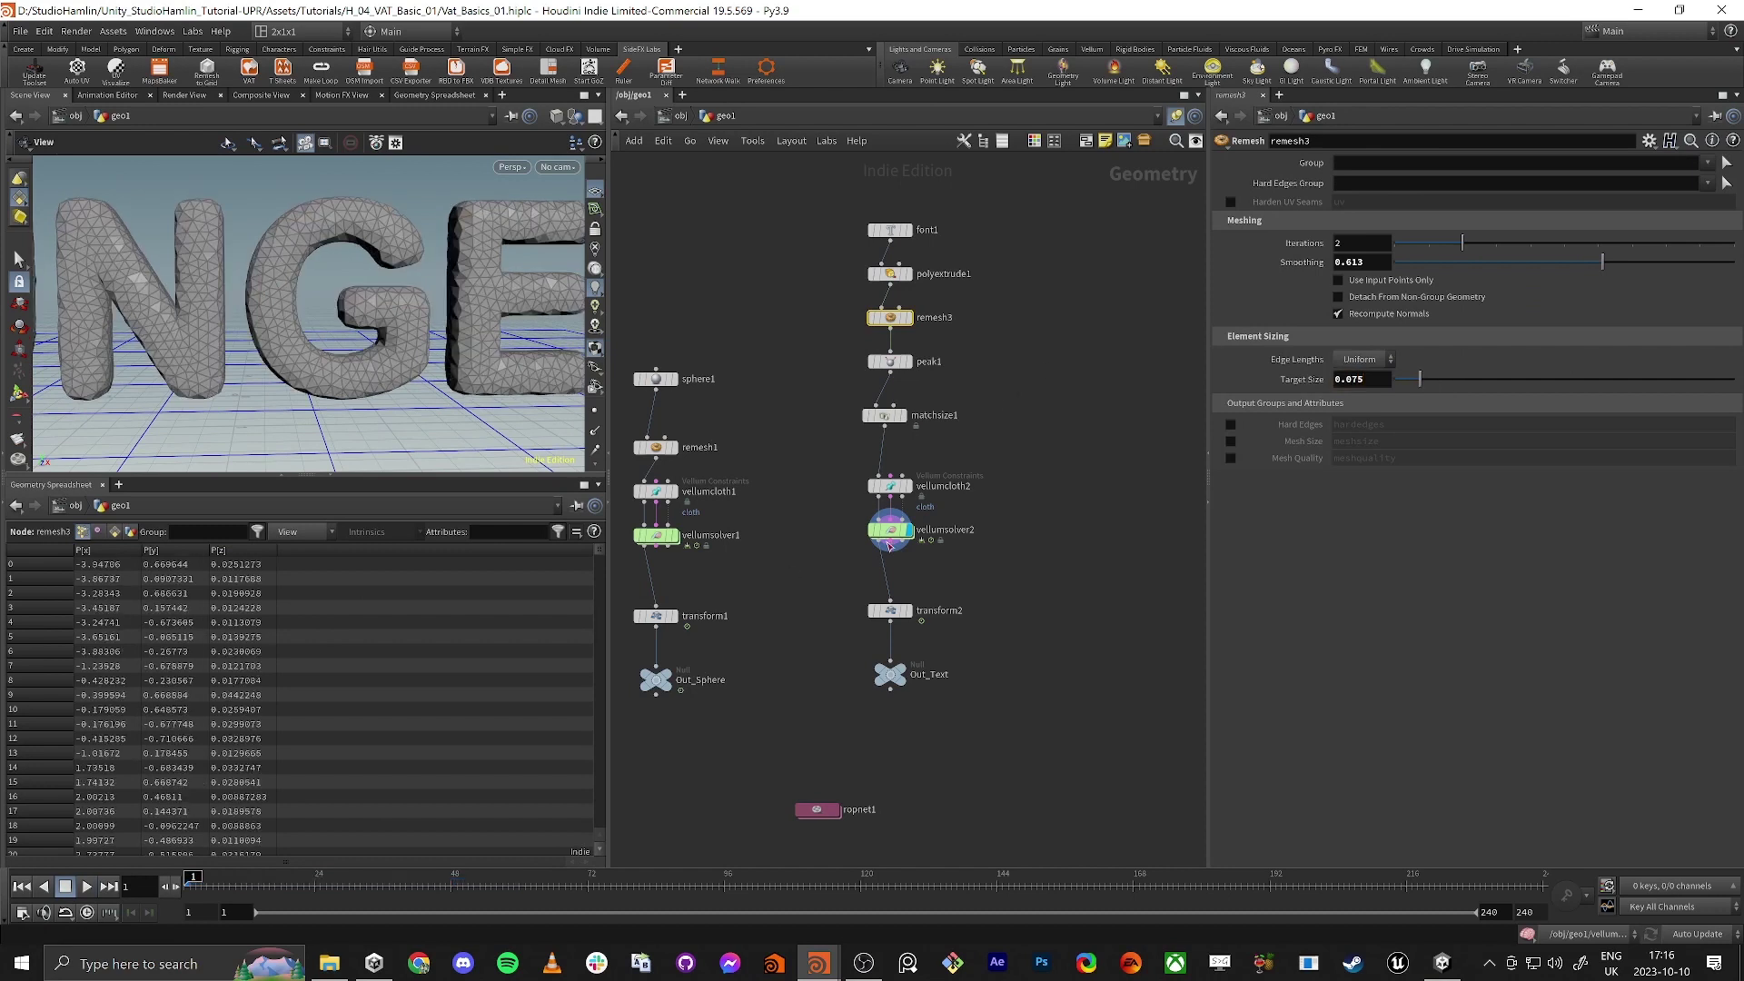
drag(381, 335, 338, 339)
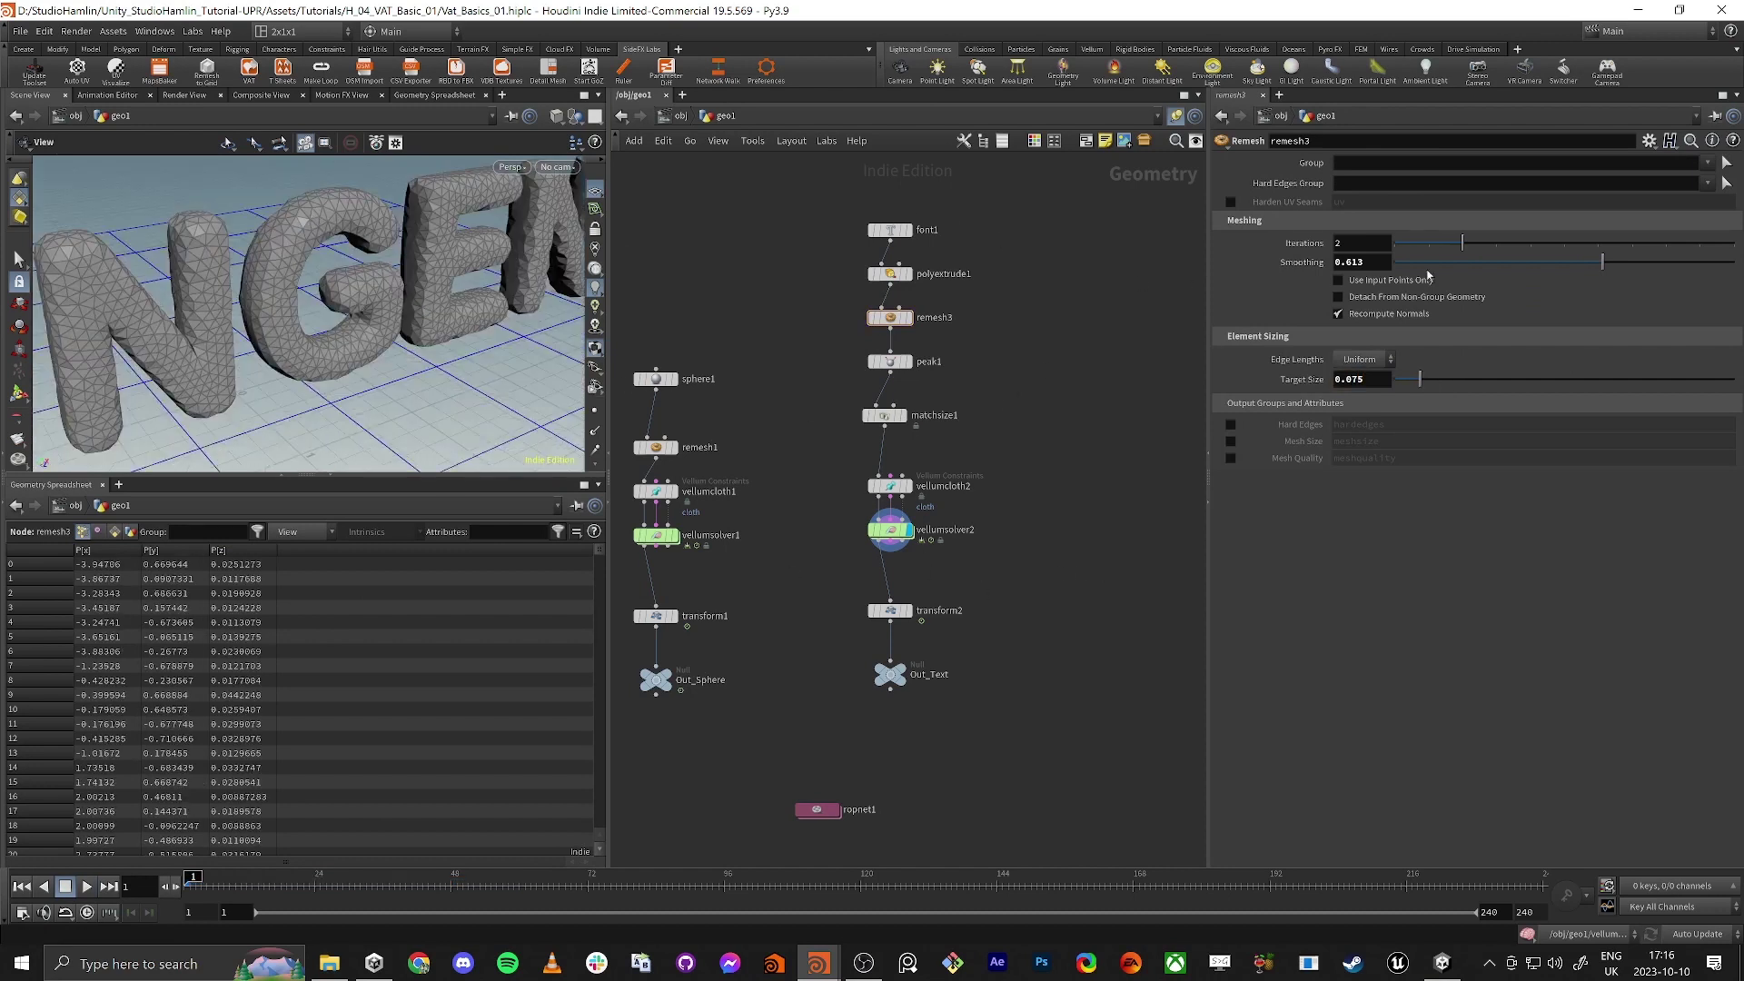
drag(1606, 261, 1637, 261)
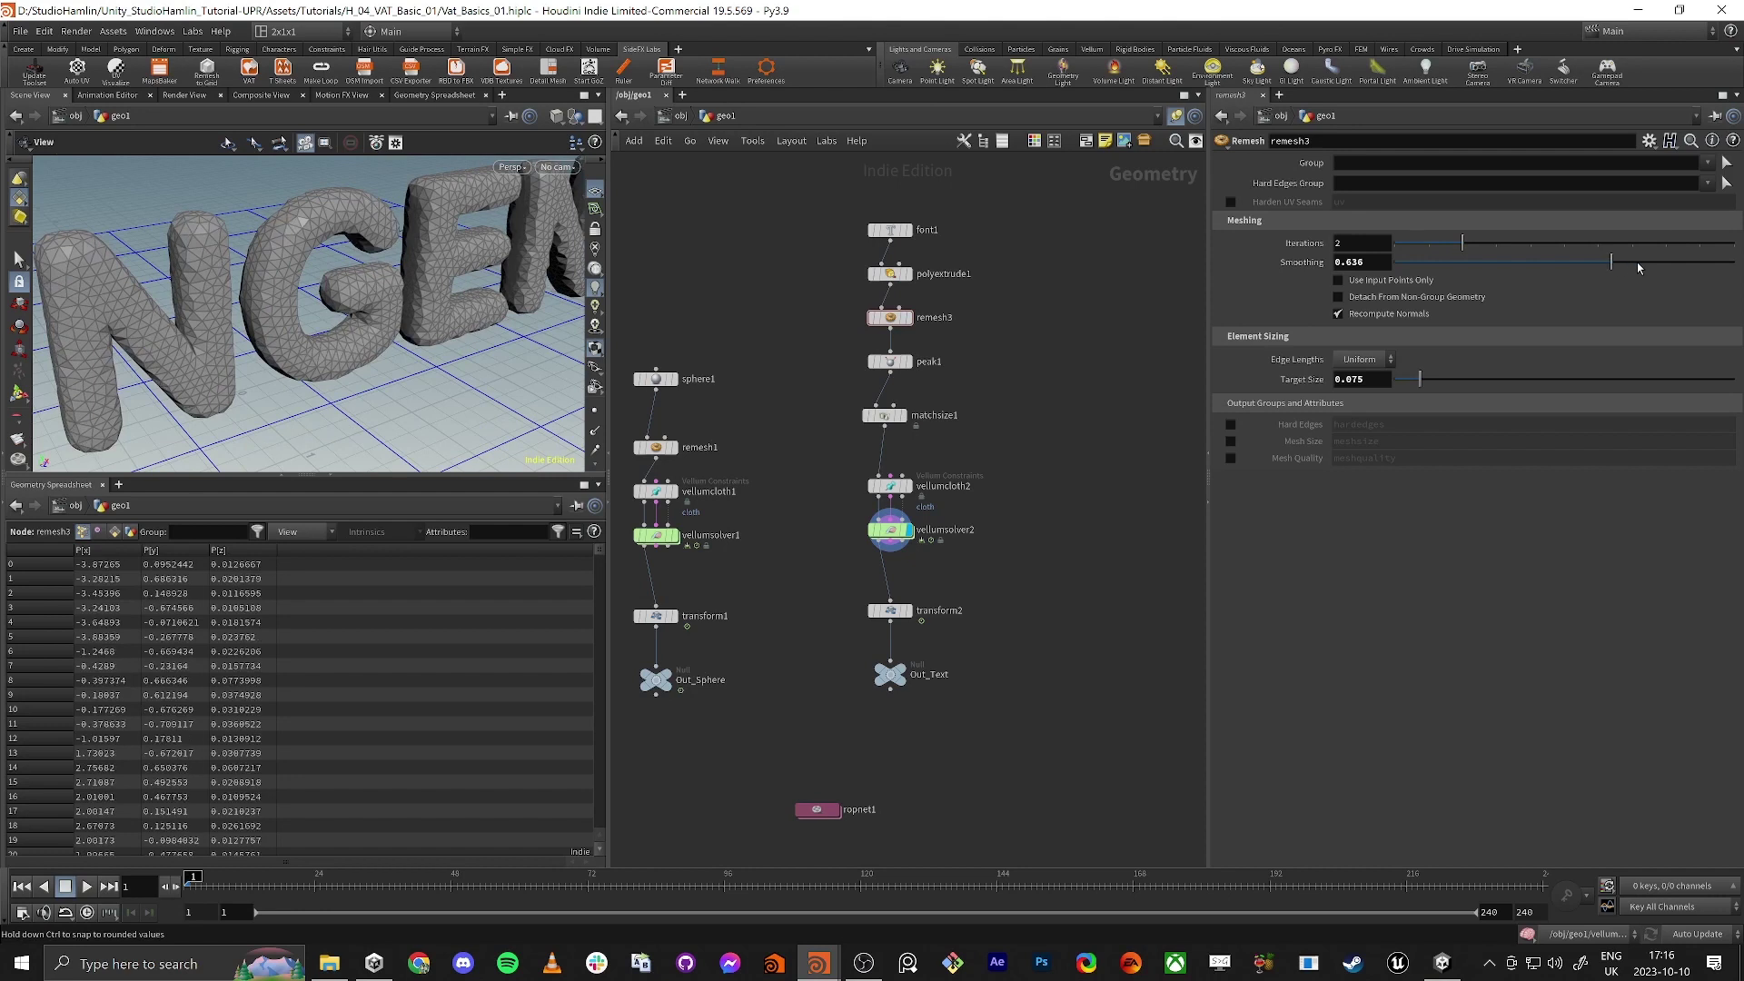
Step: Select vellumsolver2 and switch the viewport to Smooth Shaded with the whole text in view
middle_drag(1087, 669, 1106, 557)
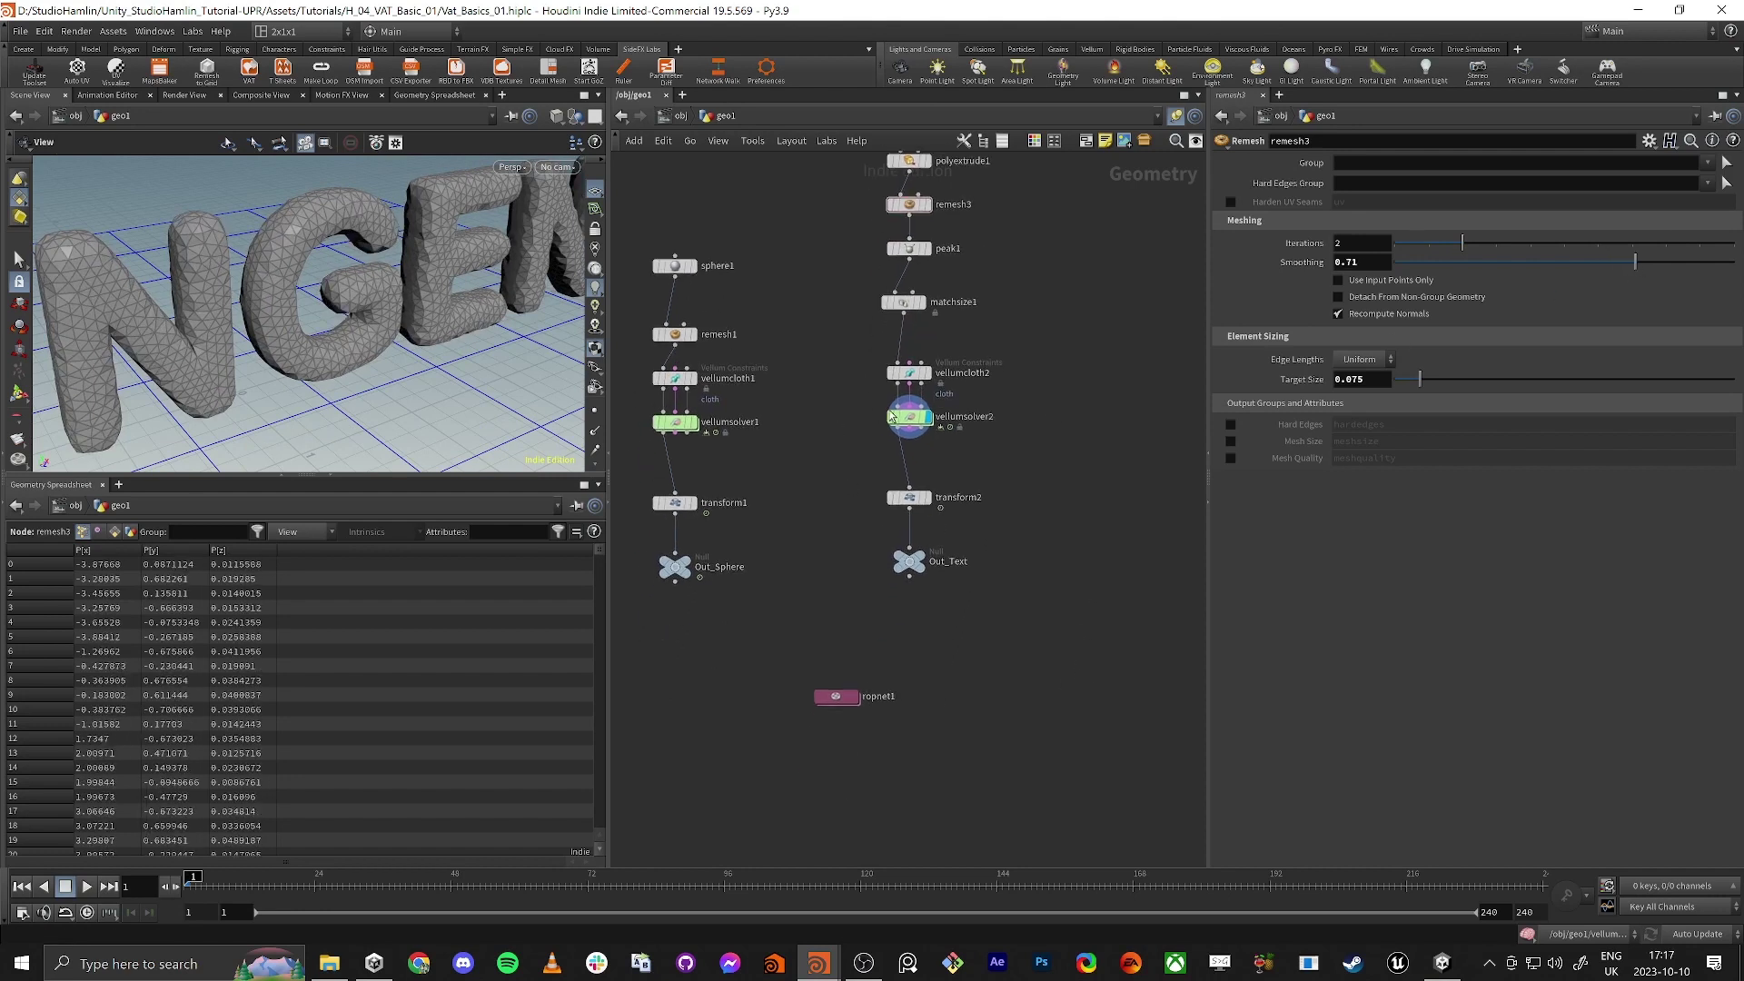
click(908, 417)
click(557, 115)
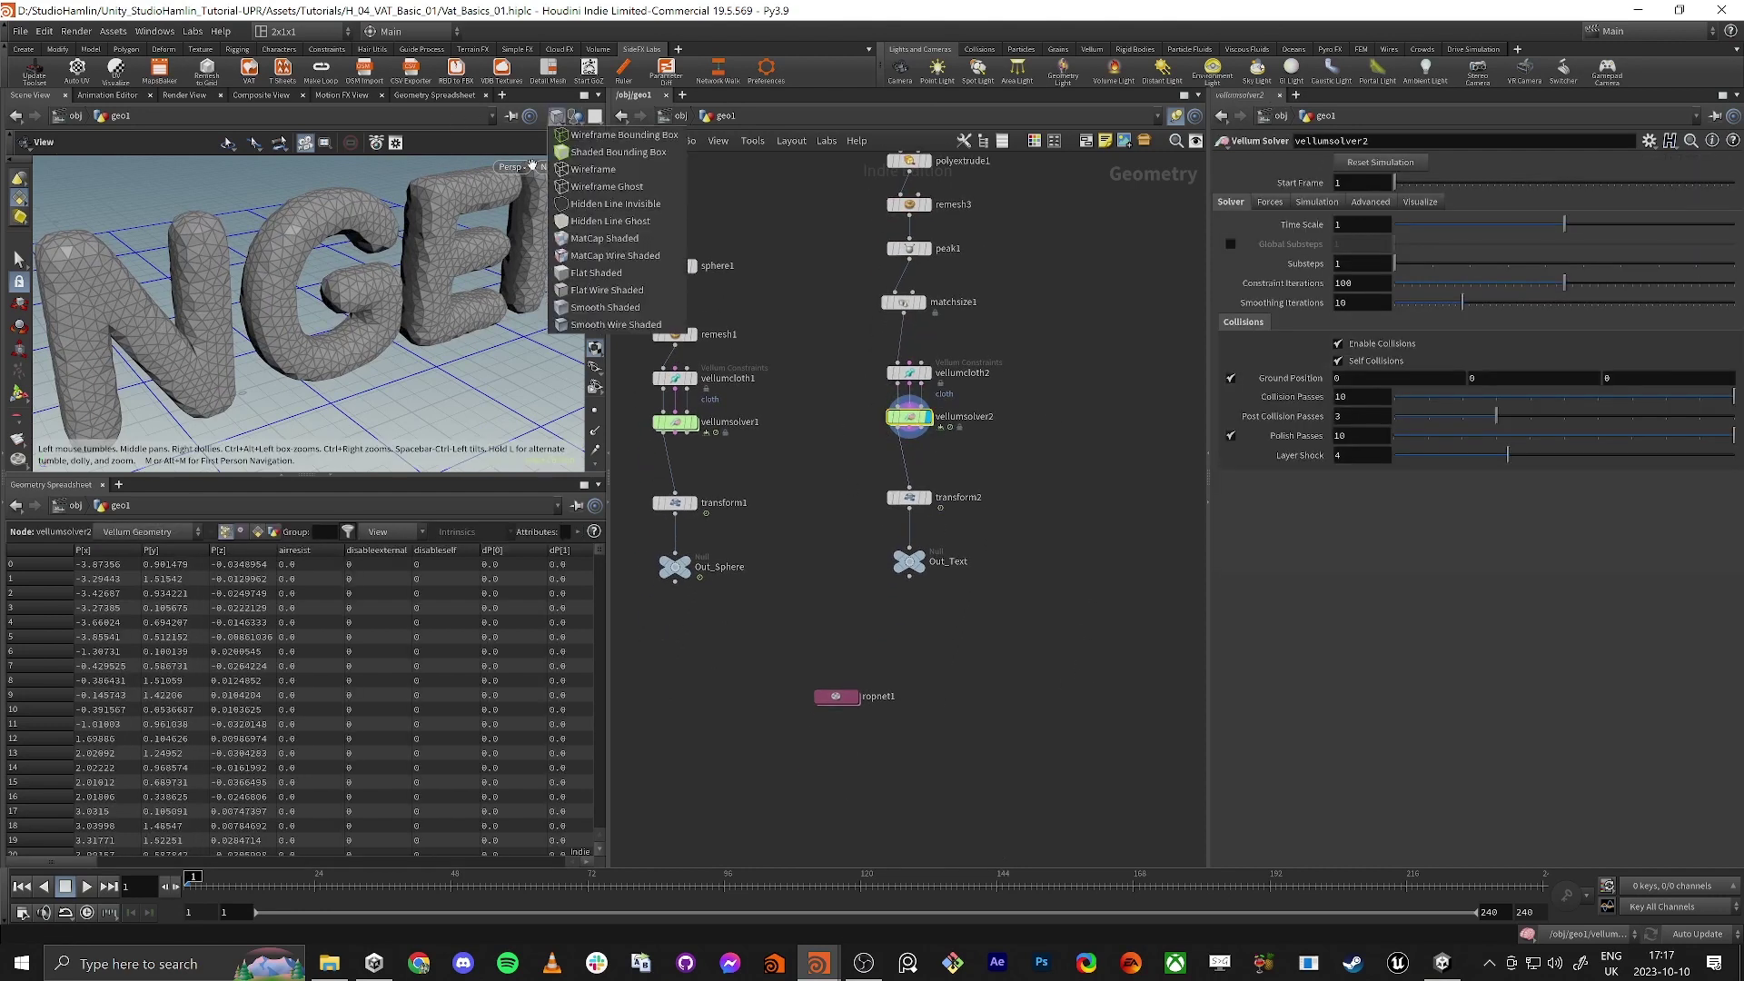
click(587, 311)
scroll(402, 313, down, 5)
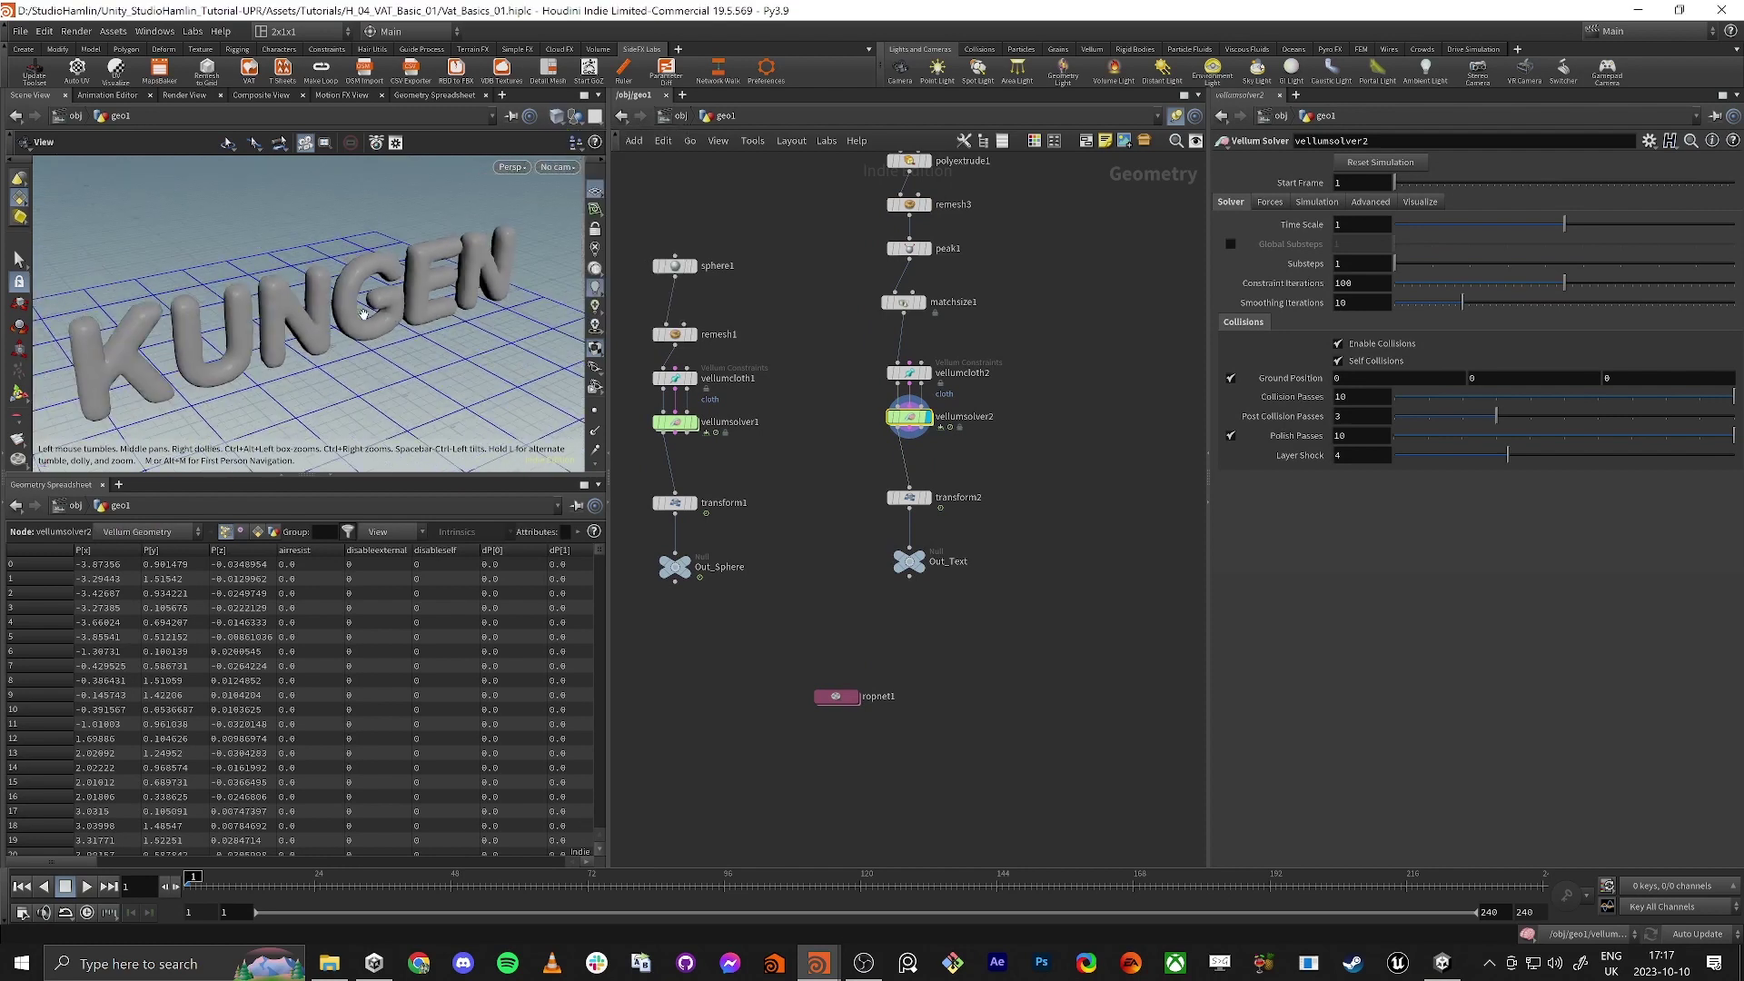
mouse_move(401, 313)
mouse_down()
mouse_move(370, 342)
mouse_move(264, 339)
mouse_up()
Step: Play the simulation of the refined text in smooth shading and rewind to the first frame
click(86, 887)
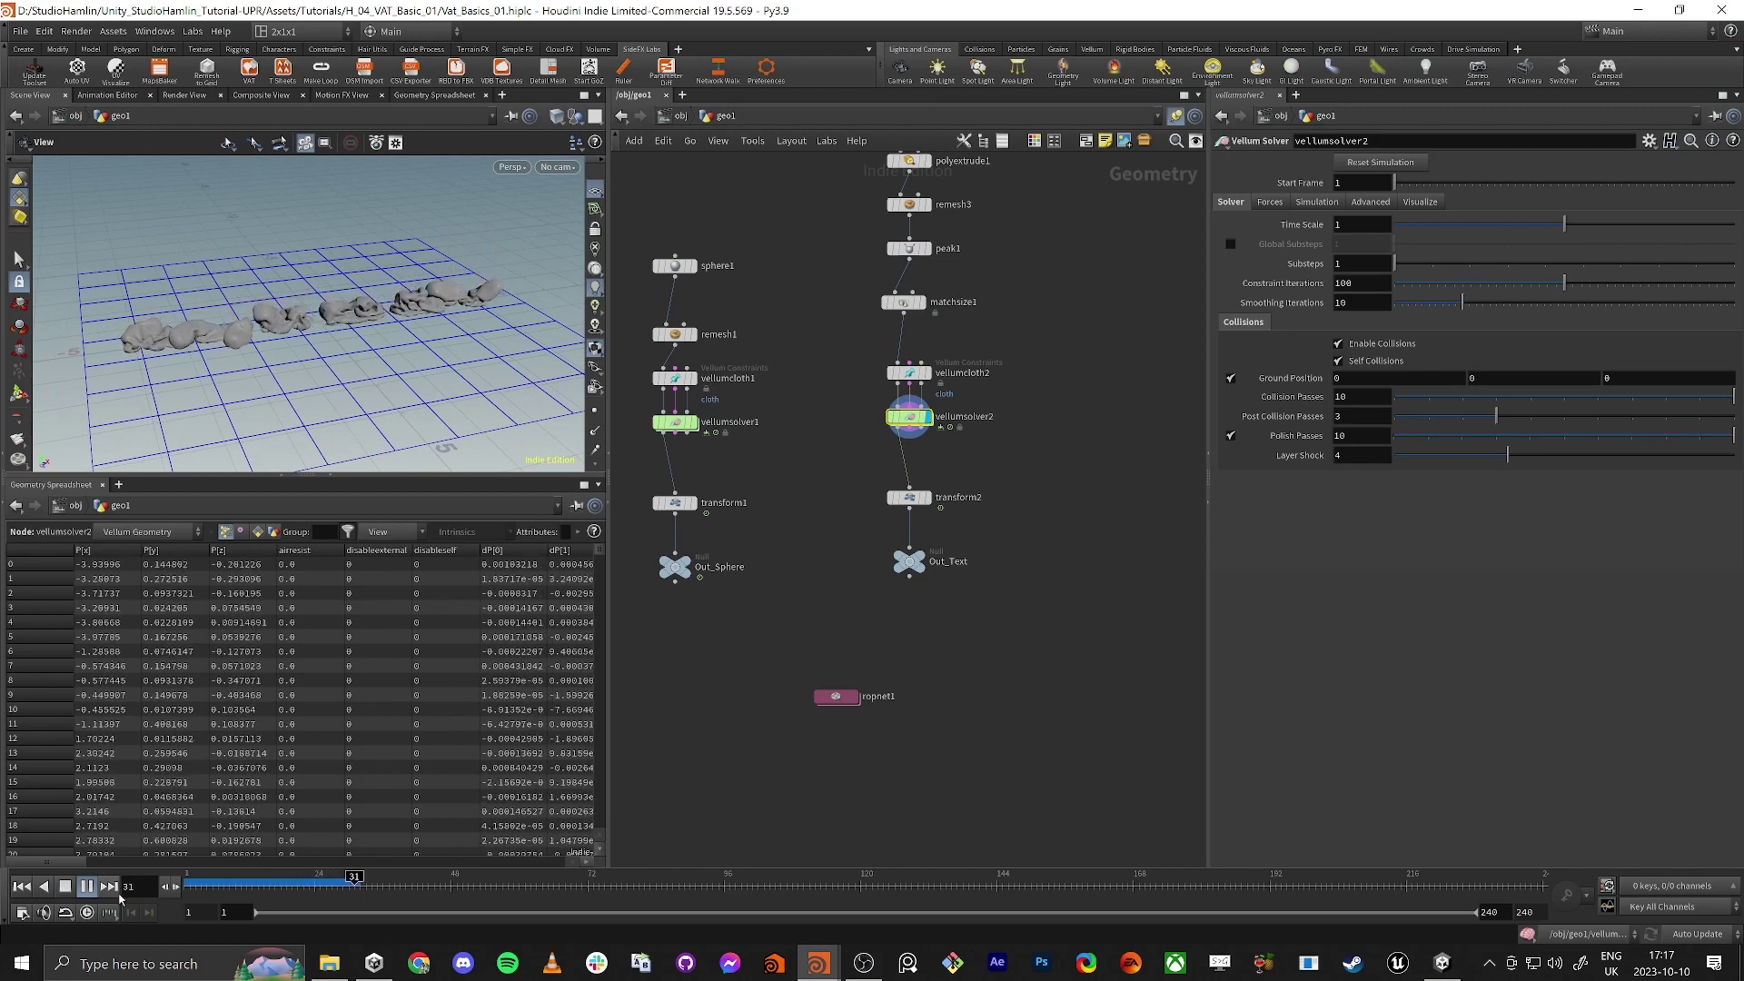
click(88, 888)
key(ctrl+Up)
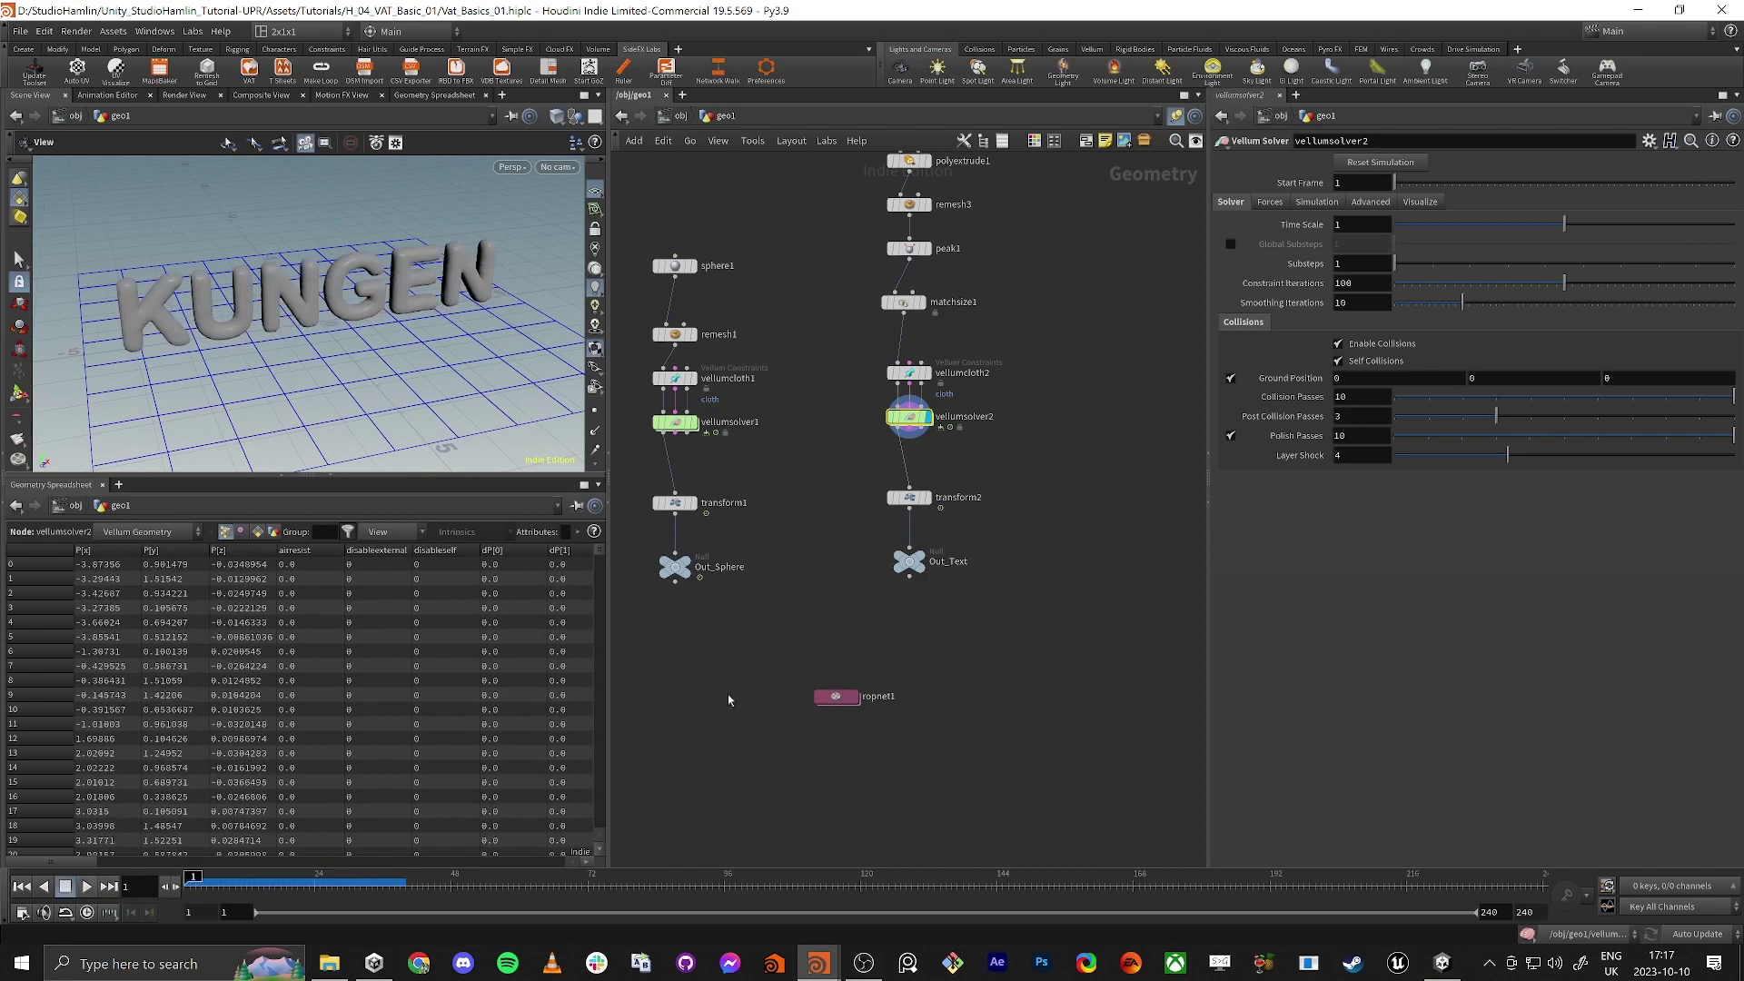
Step: Enter ropnet1 and rename the vertex_animation_textures1 node as Sphere
click(954, 565)
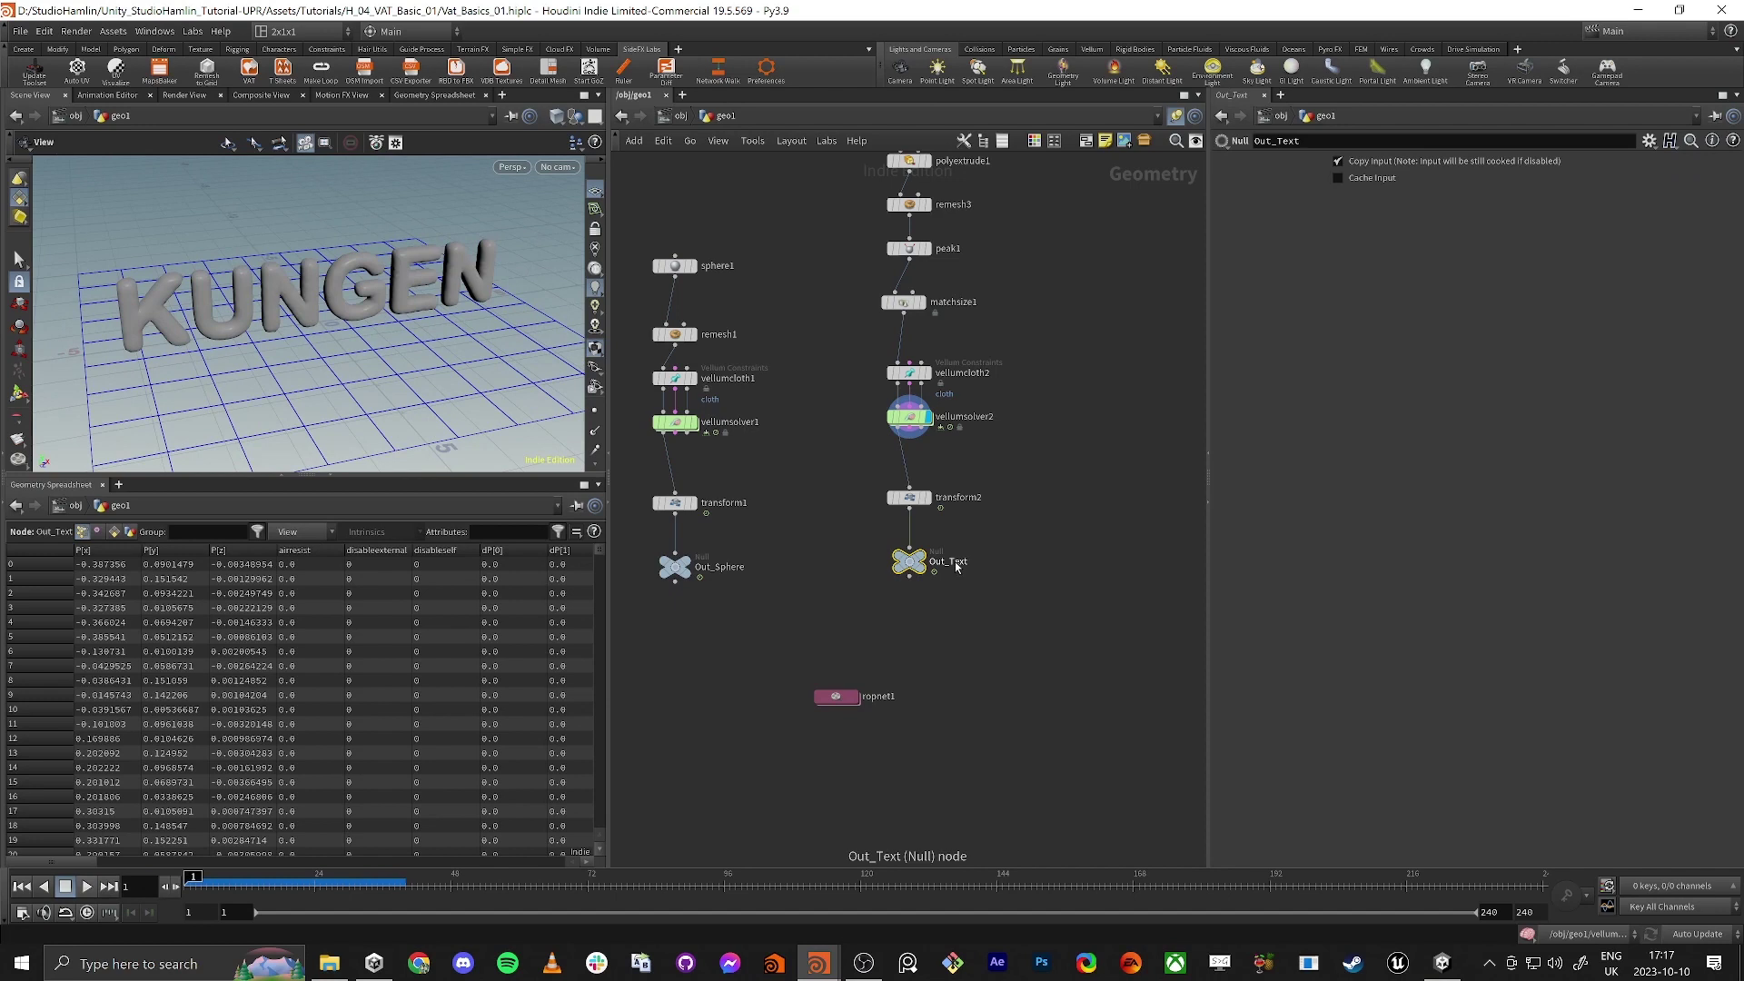
double_click(837, 697)
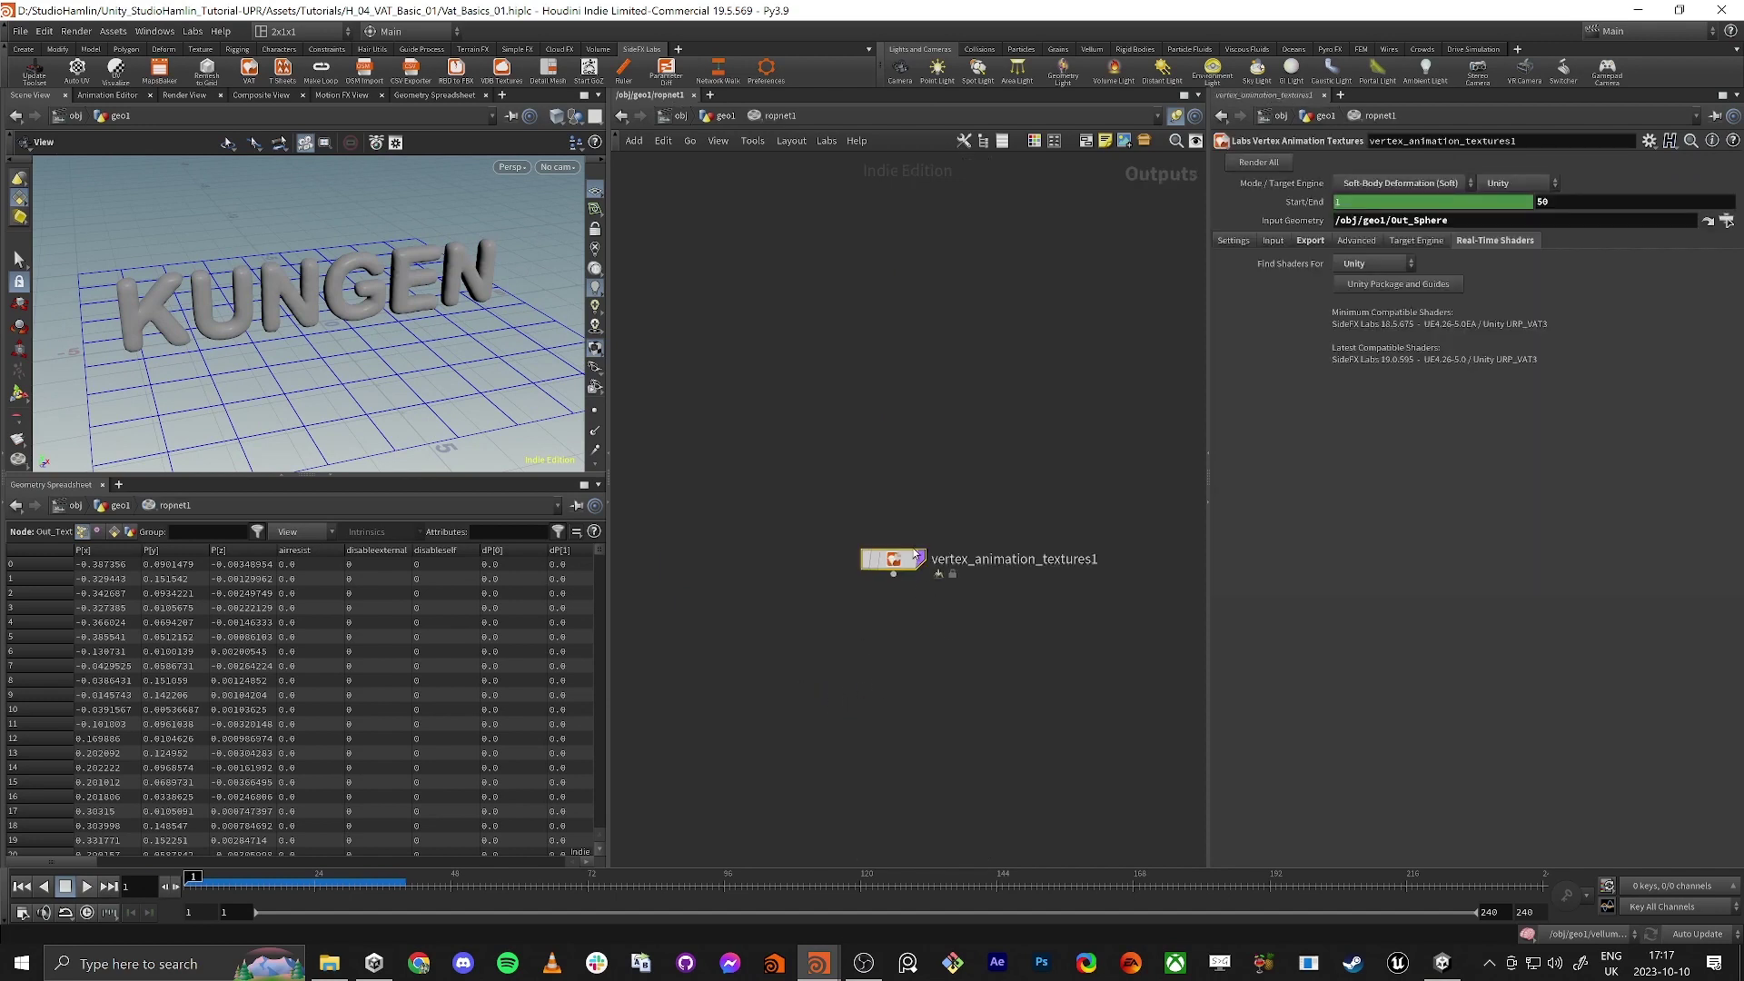
drag(913, 550, 877, 542)
click(1063, 552)
key(Escape)
click(1020, 551)
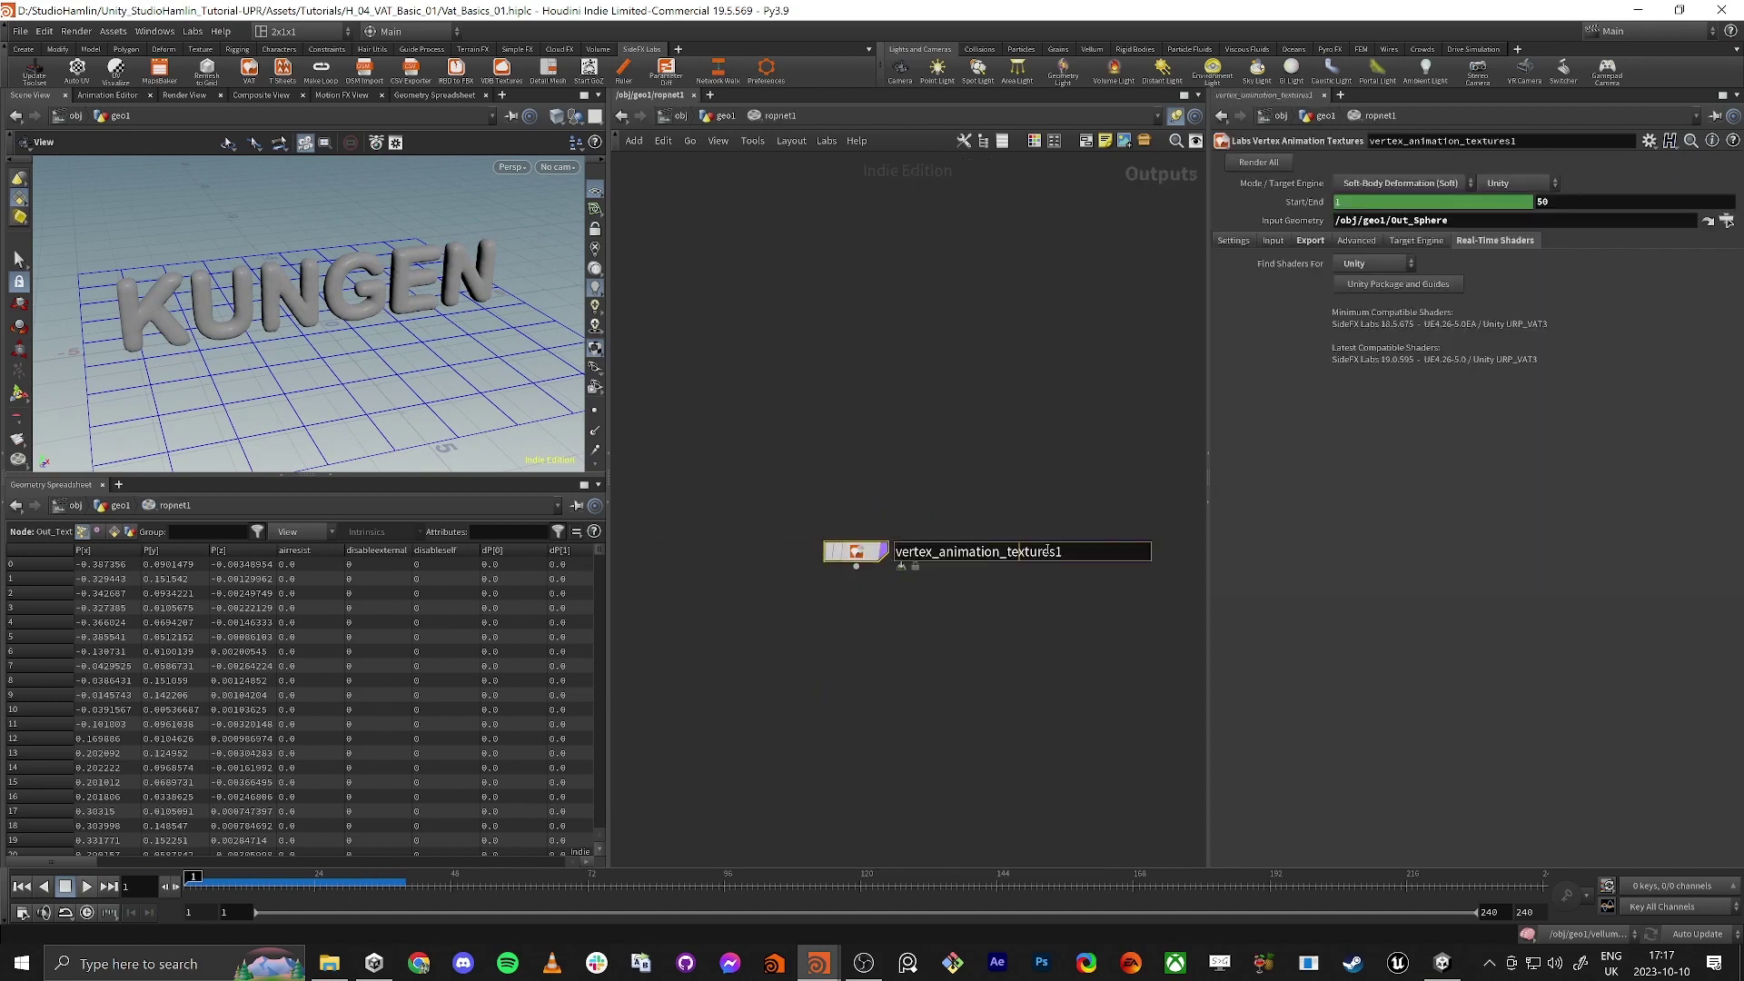
key(ctrl+a)
key(BackSpace)
text(Sphere)
key(Return)
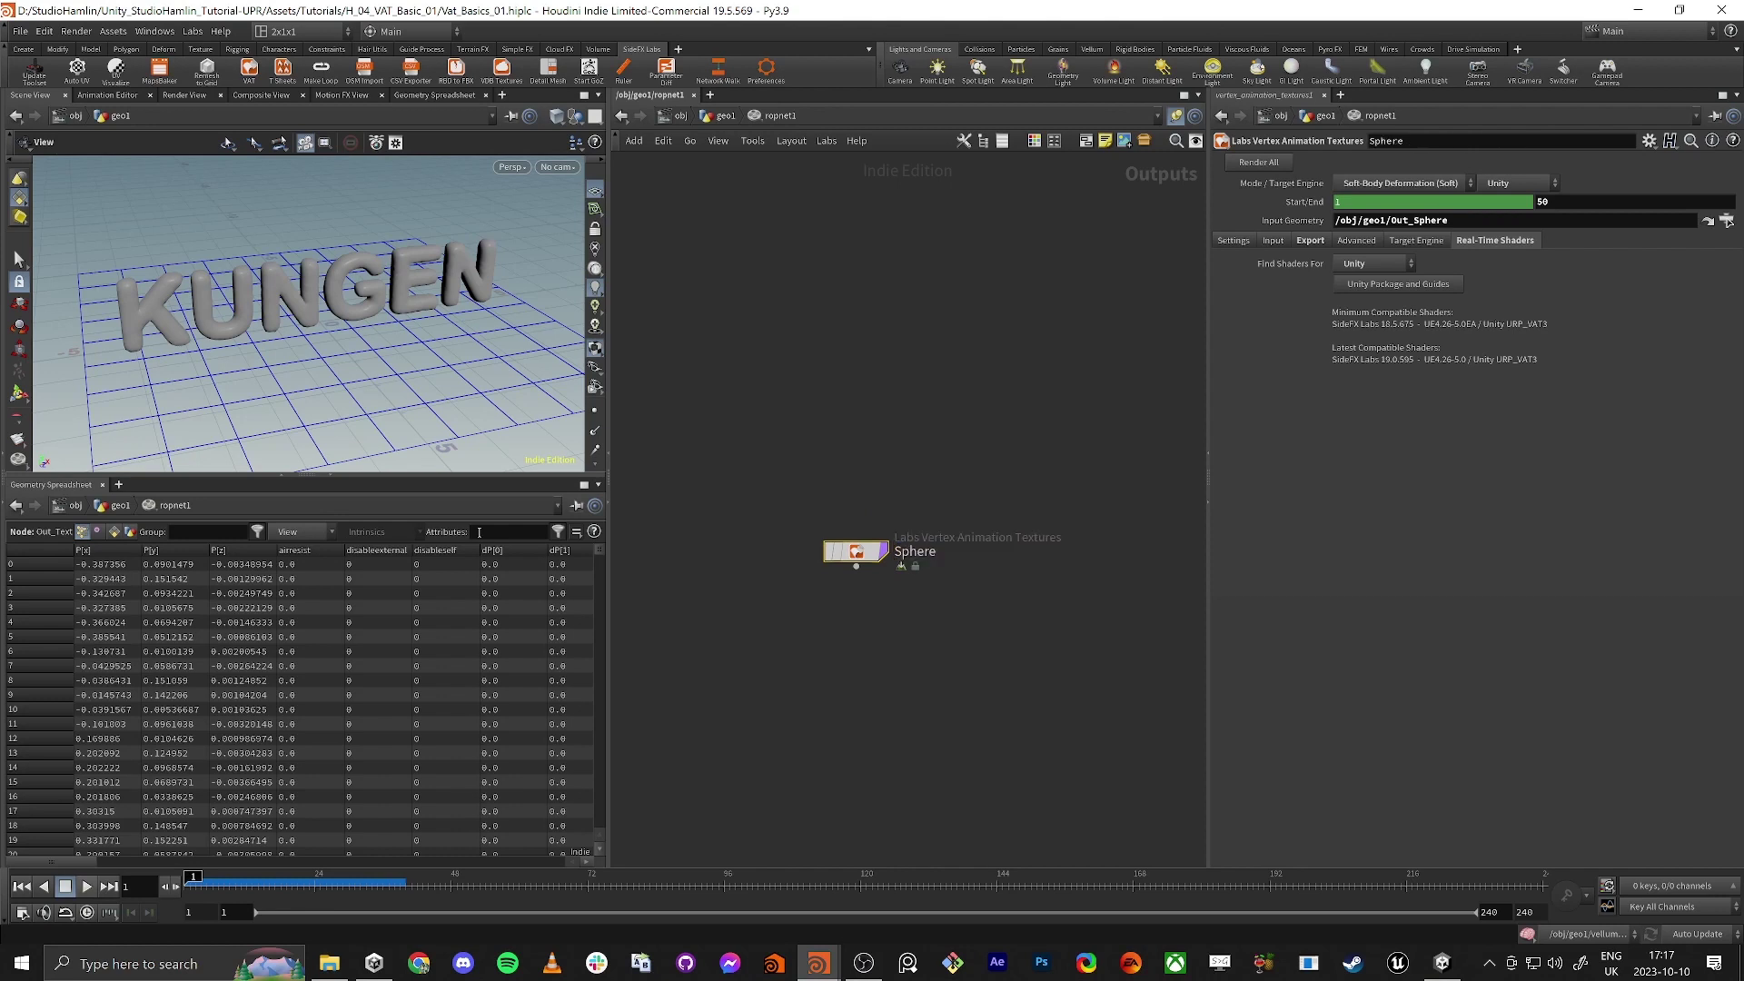
Step: Duplicate the Sphere vertex animation textures node beside the original and name the copy Text
drag(859, 553, 1059, 527)
middle_drag(1054, 514, 868, 498)
drag(867, 498, 885, 504)
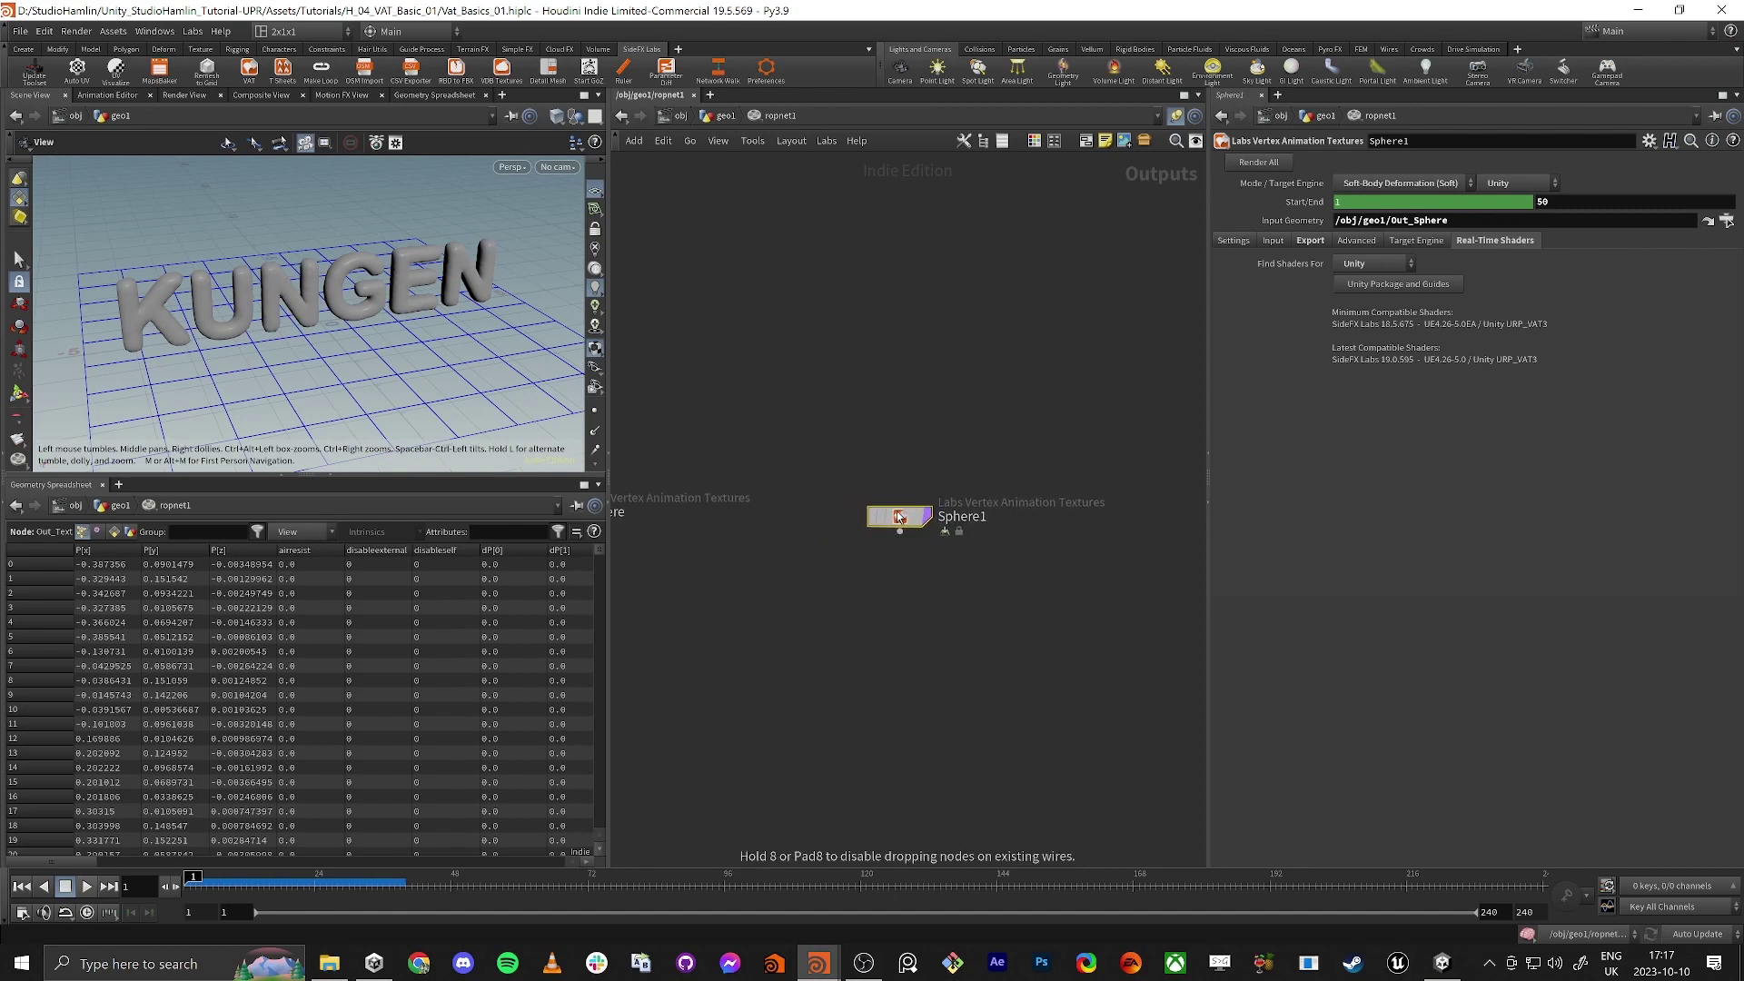
double_click(964, 517)
text(Text)
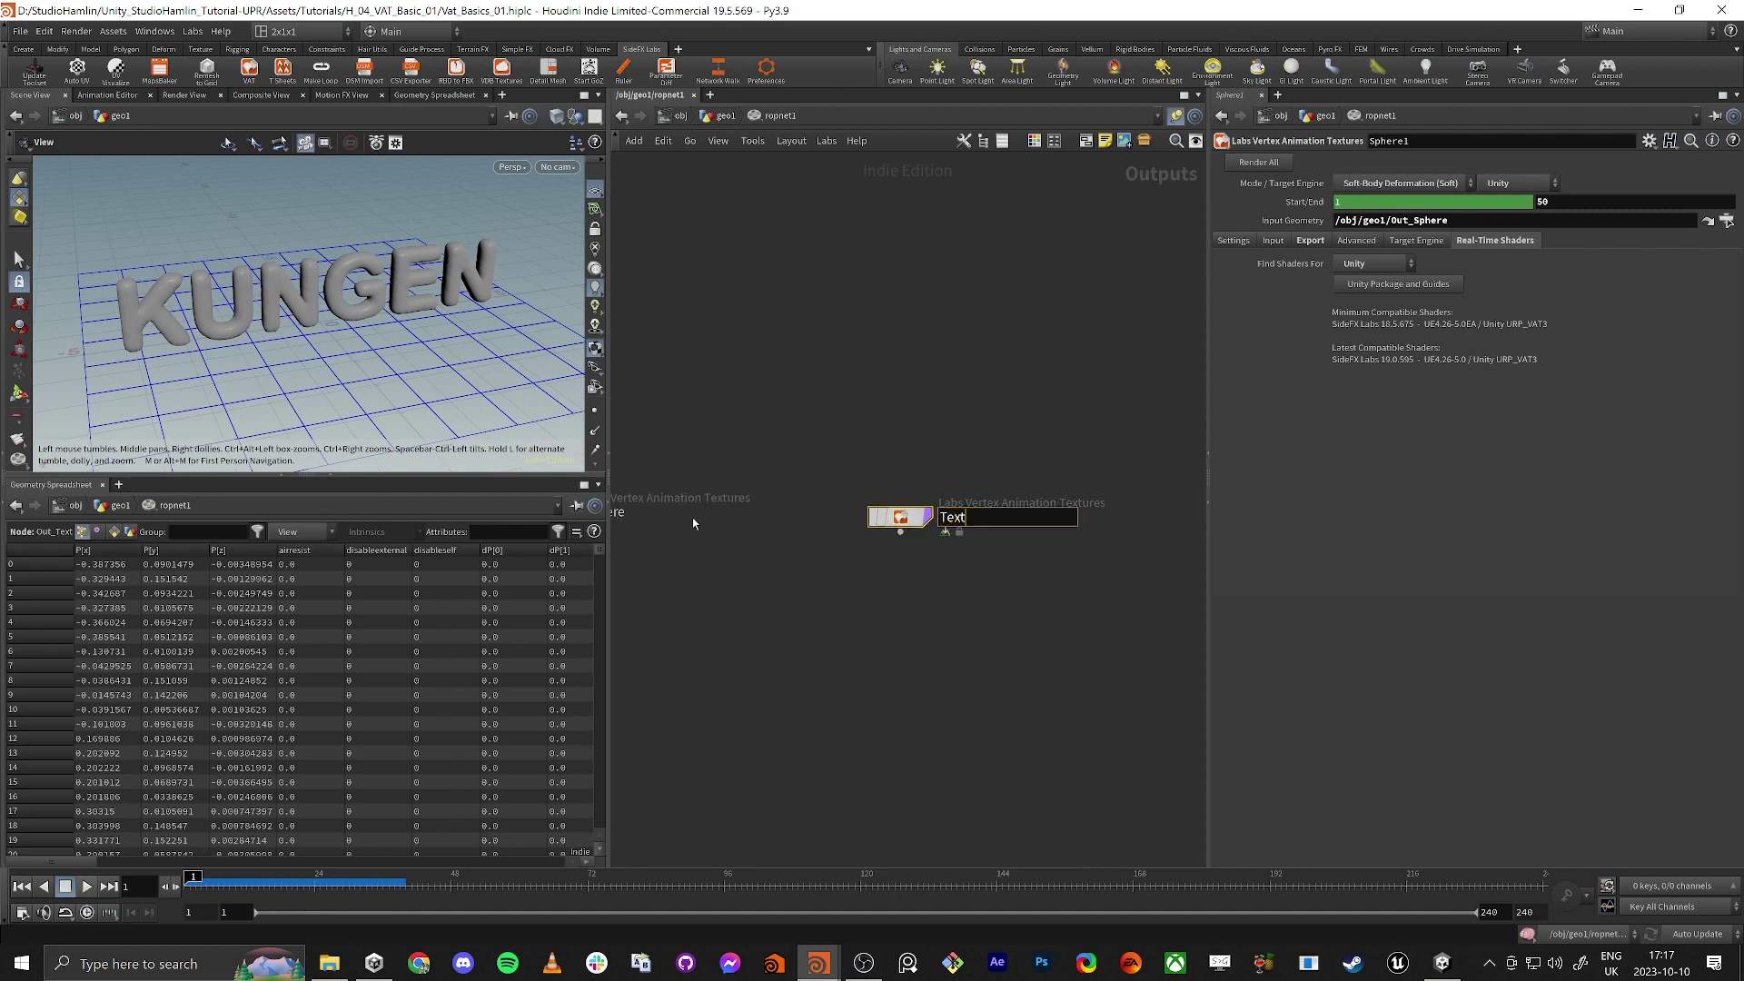
key(Return)
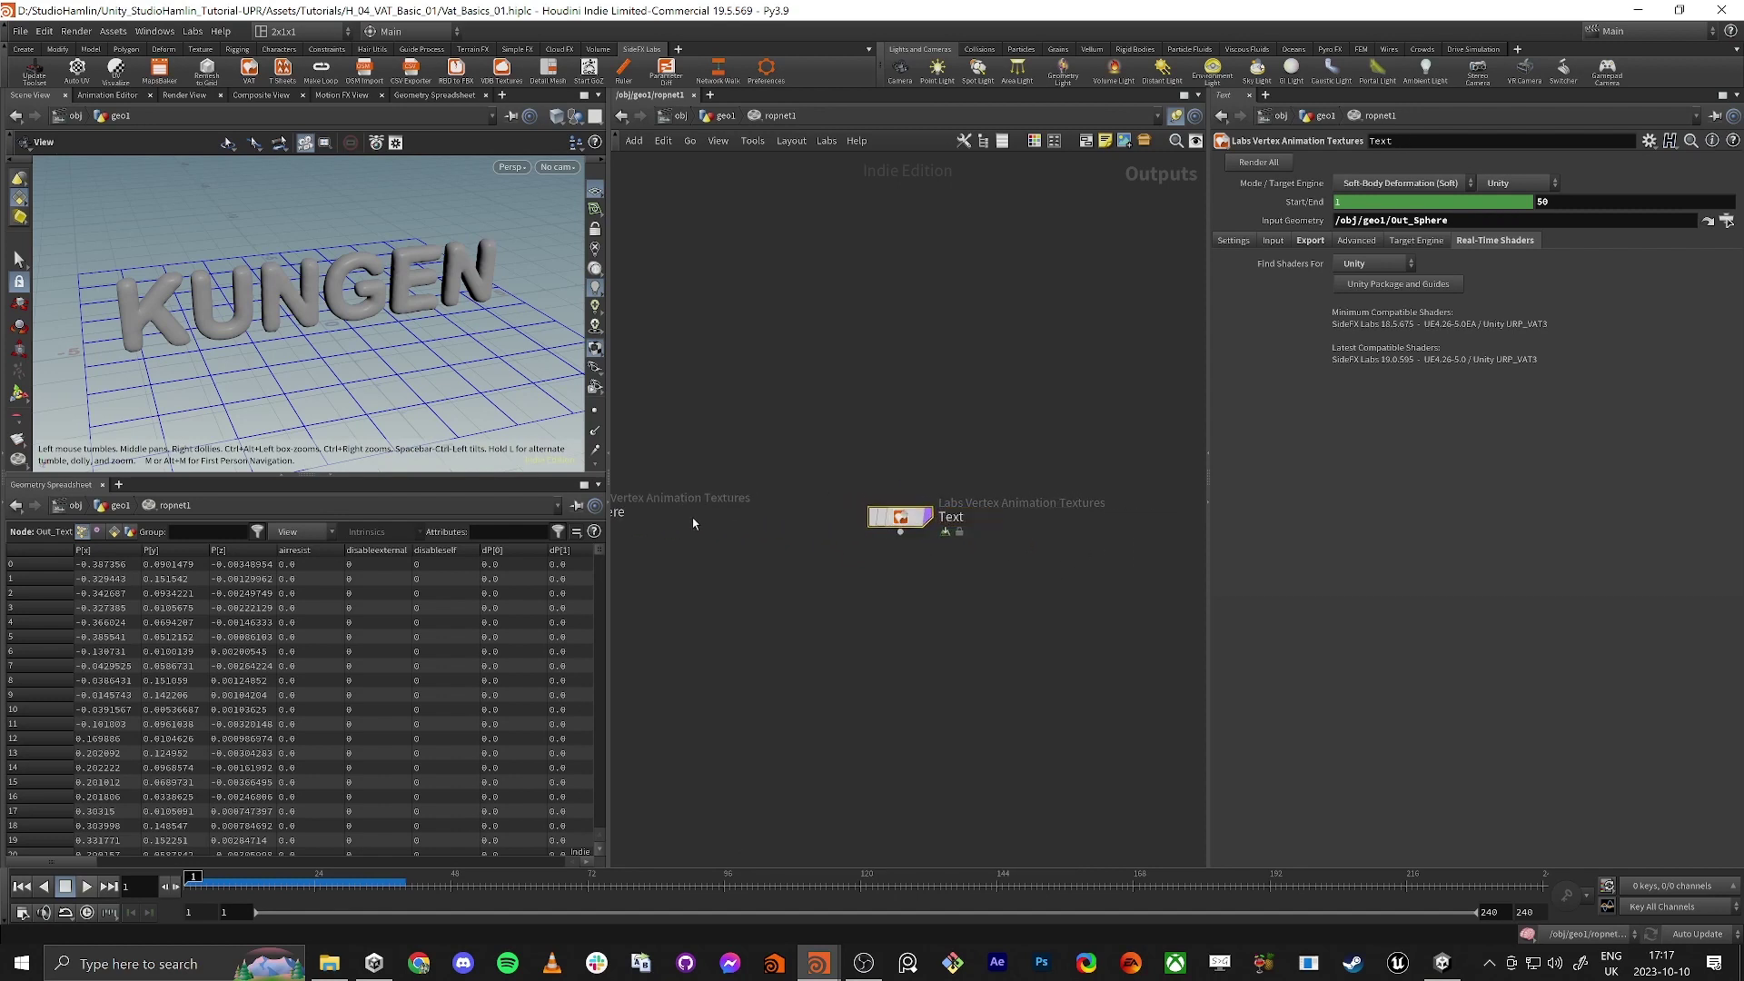
Step: Set the Text node's input geometry to /obj/geo1/Out_Text and its export asset name to Text
click(1233, 241)
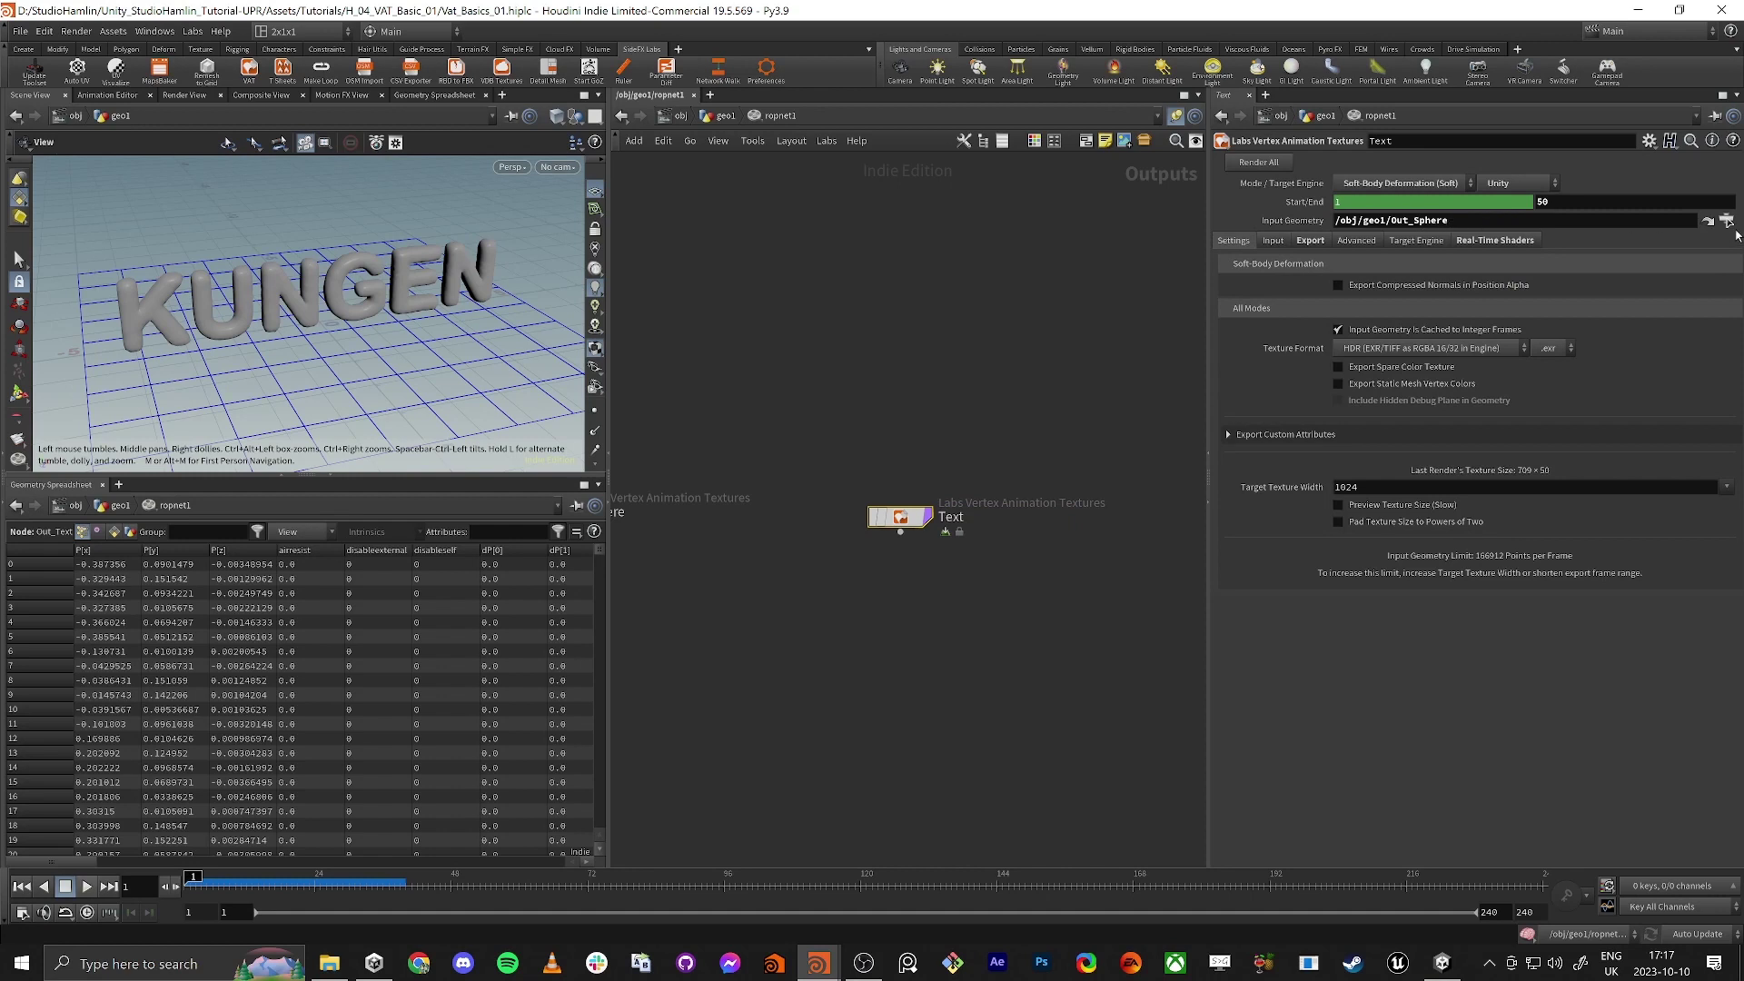
click(1727, 222)
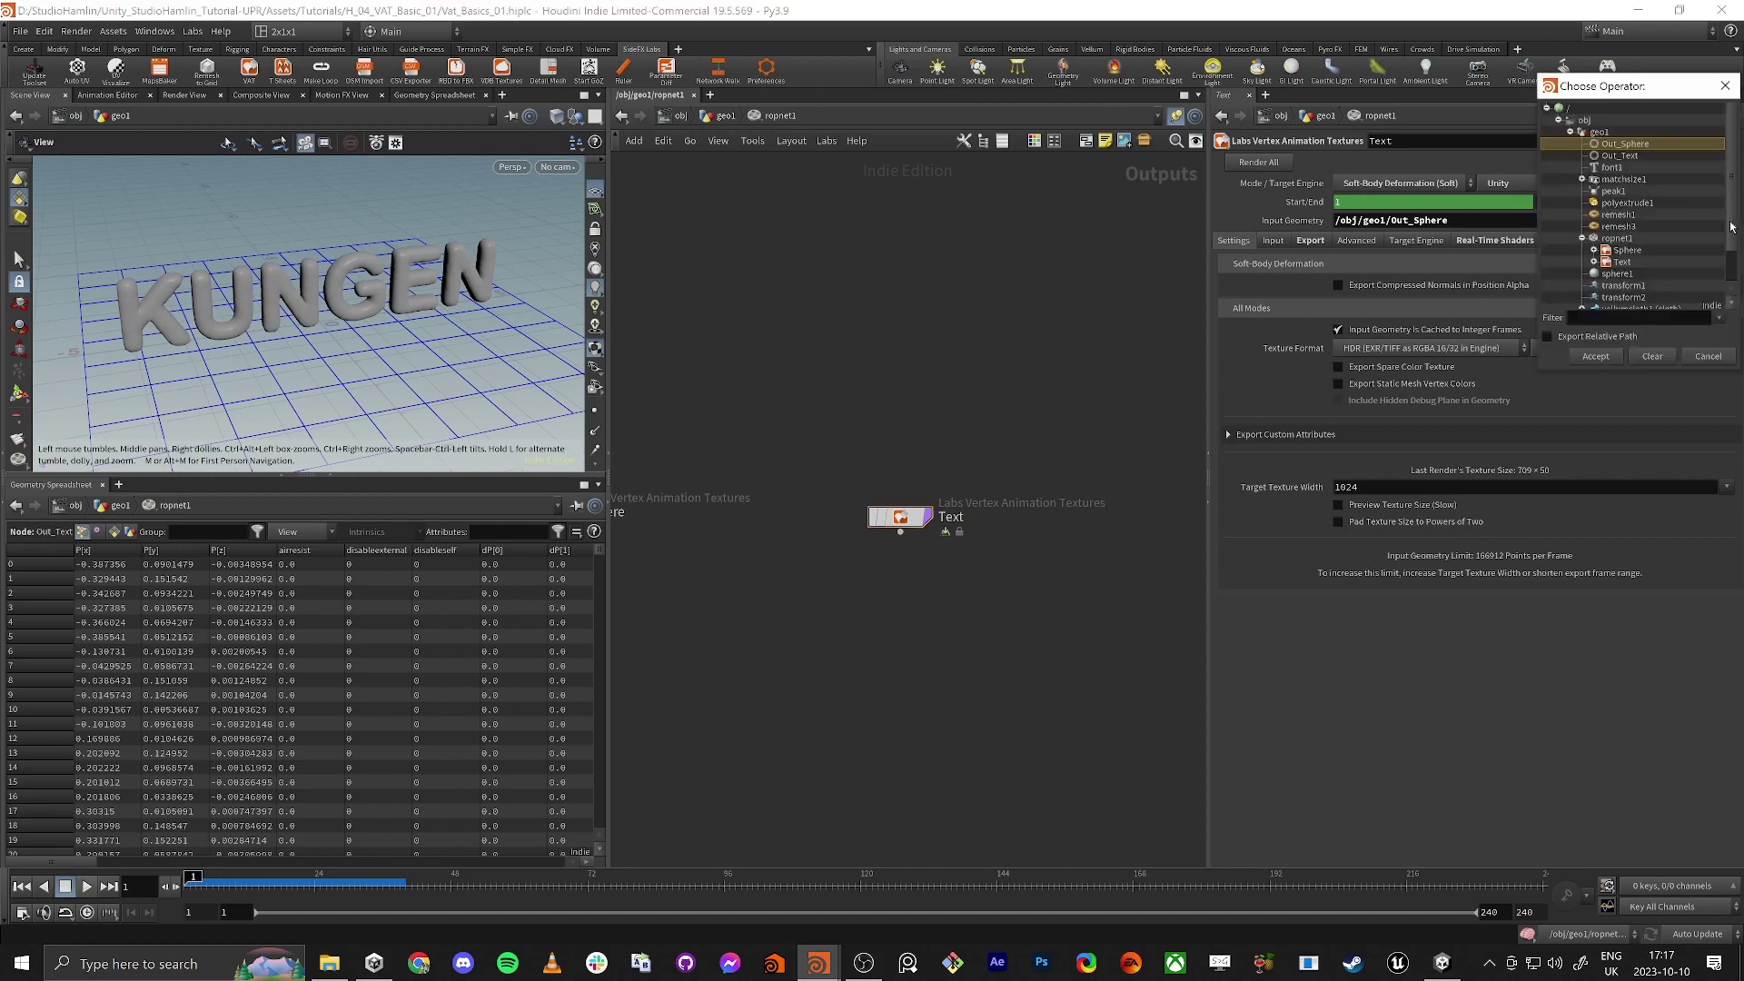
double_click(1623, 157)
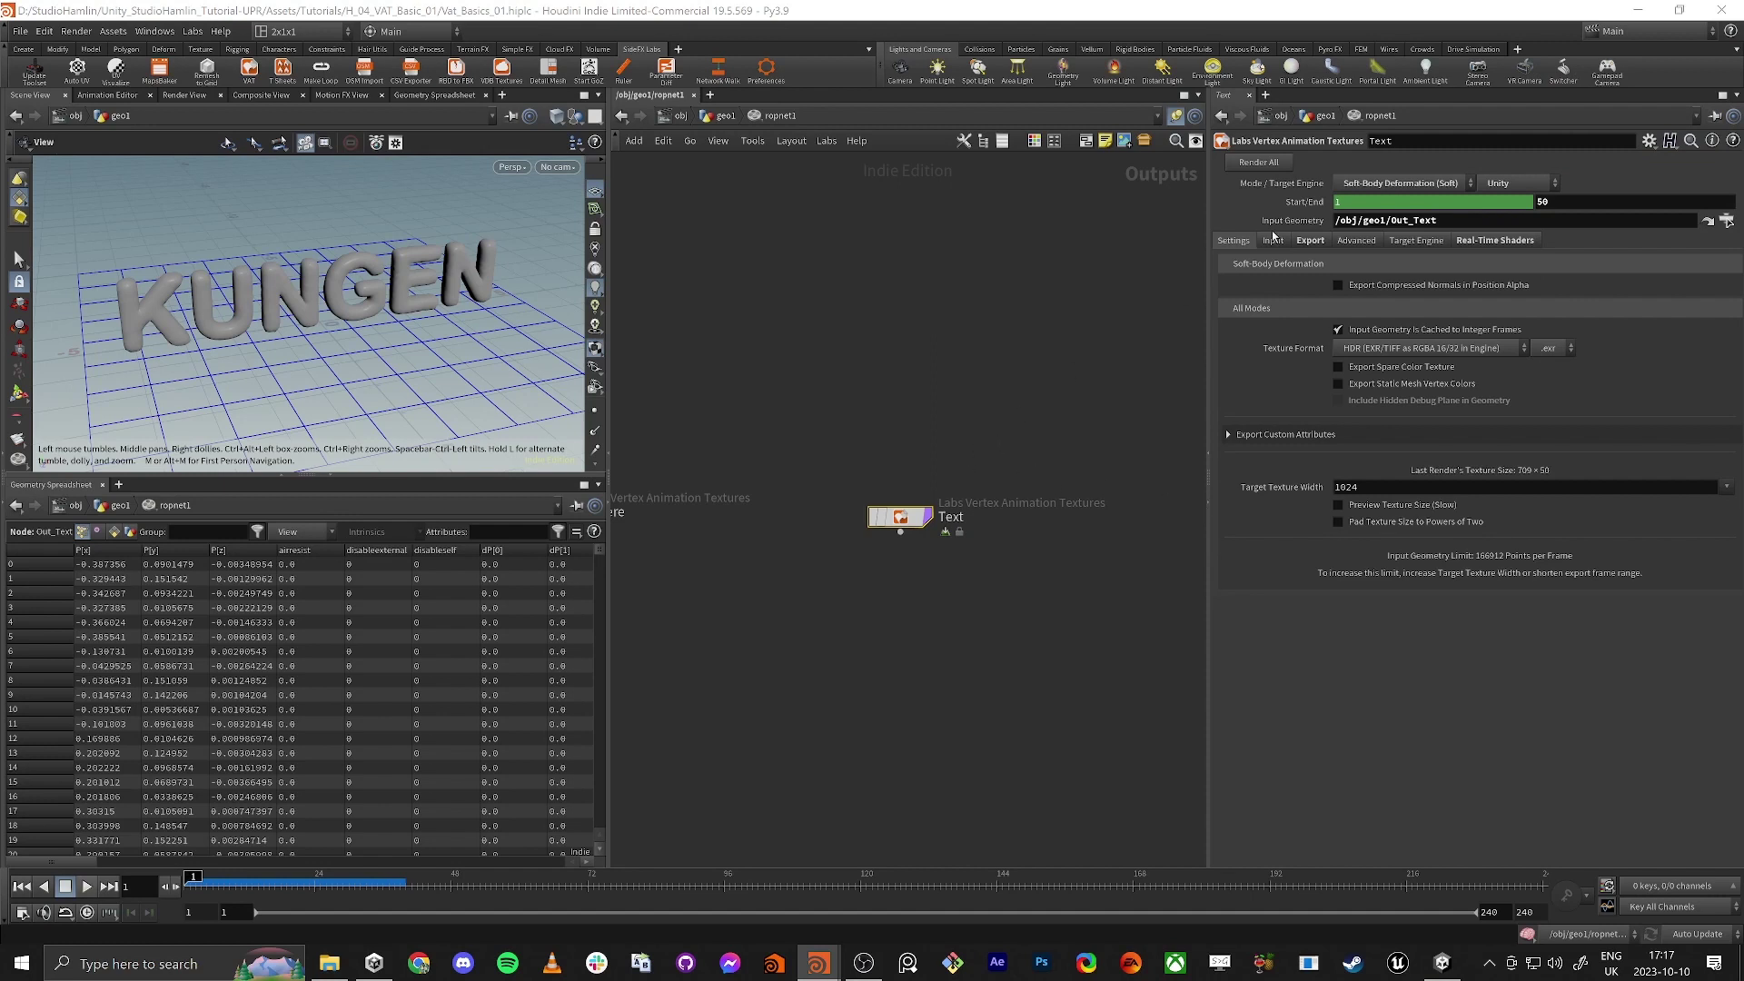
click(1316, 241)
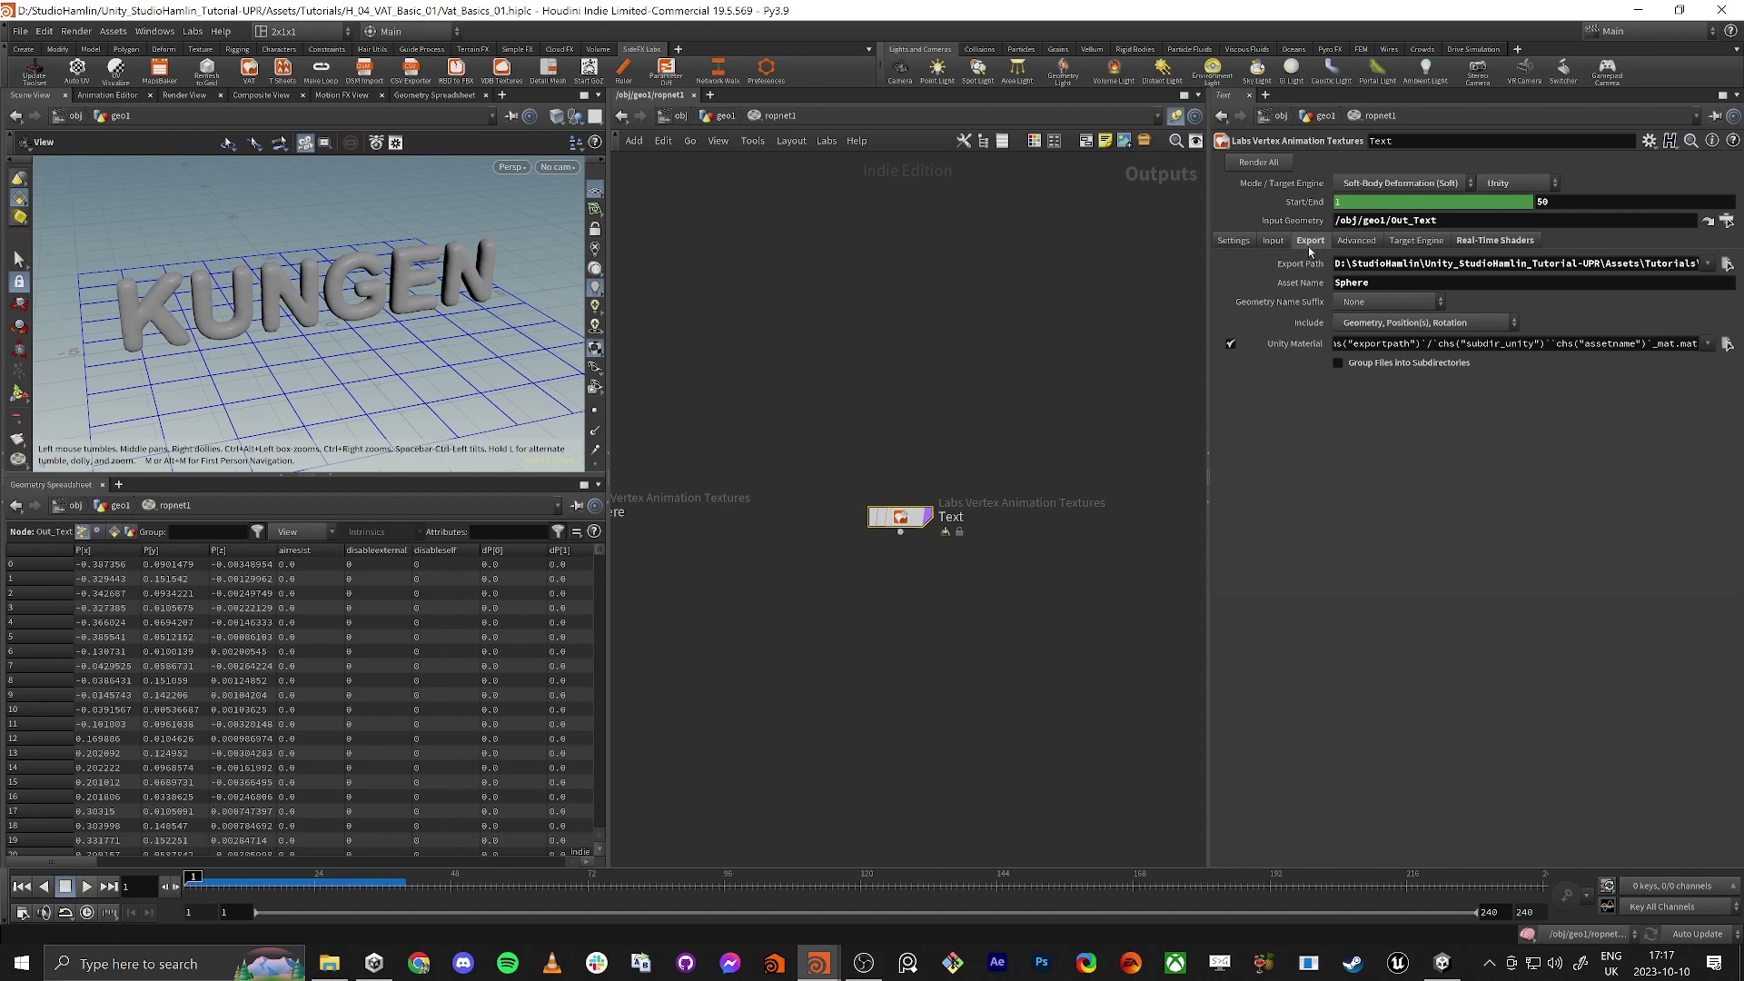
double_click(1375, 284)
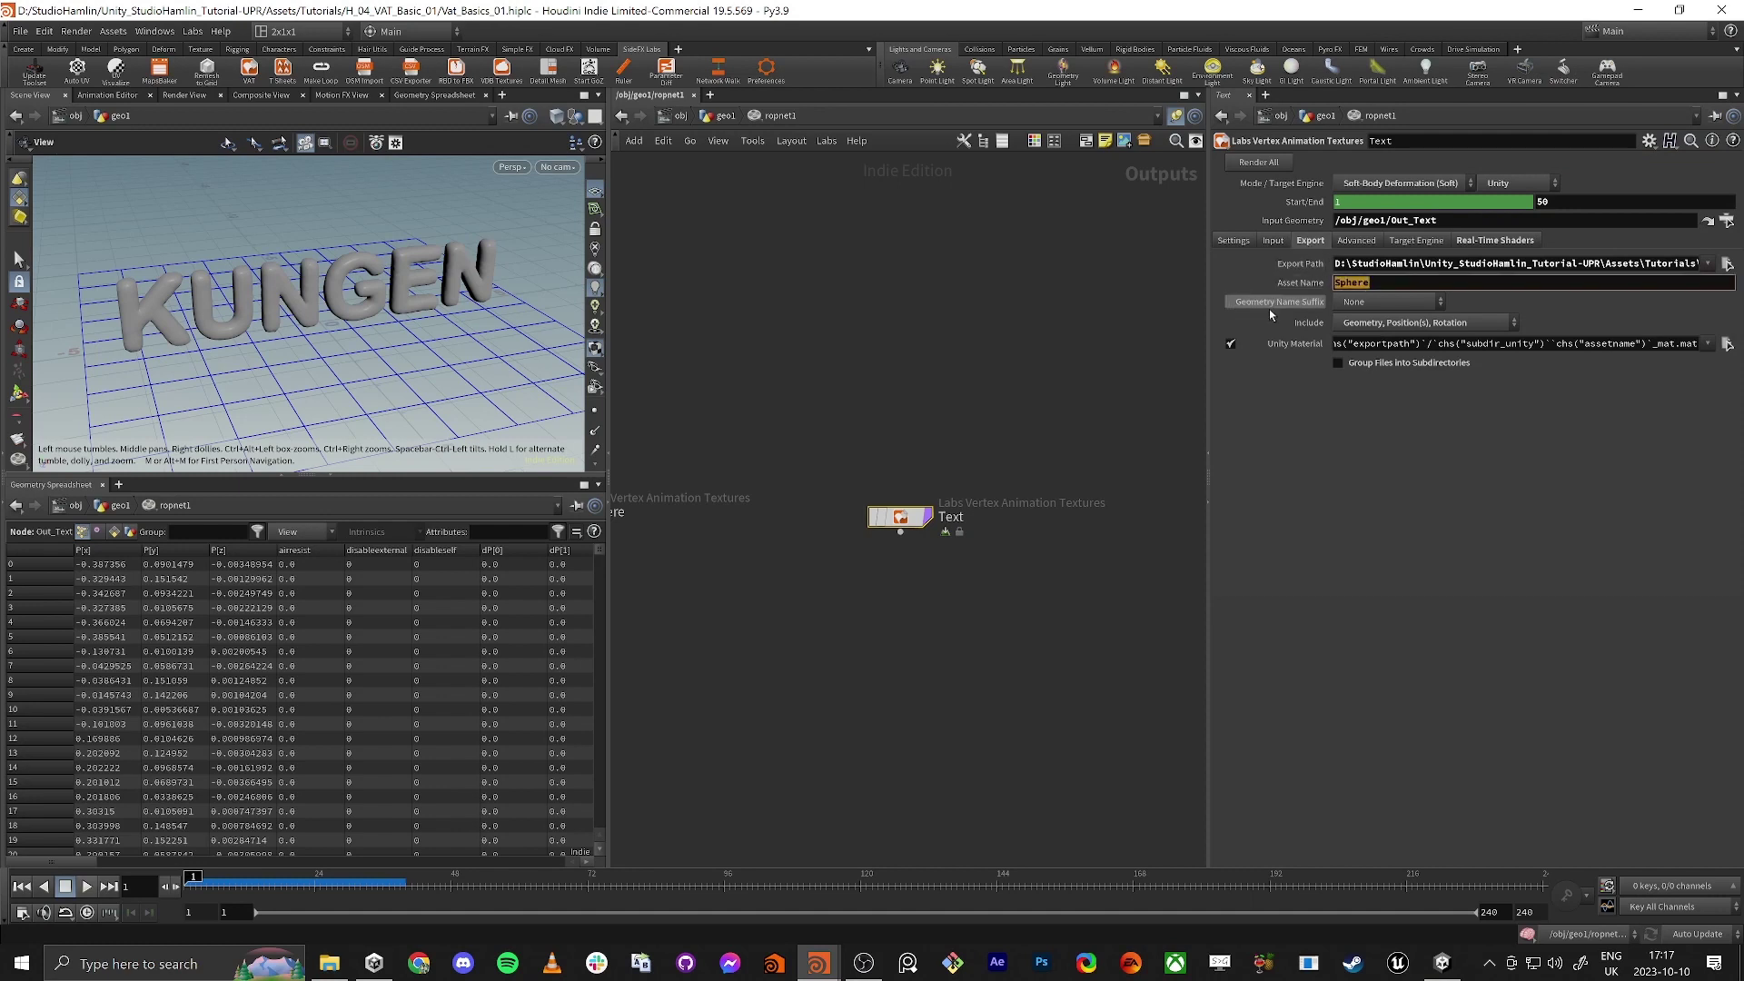
text(Text)
key(Return)
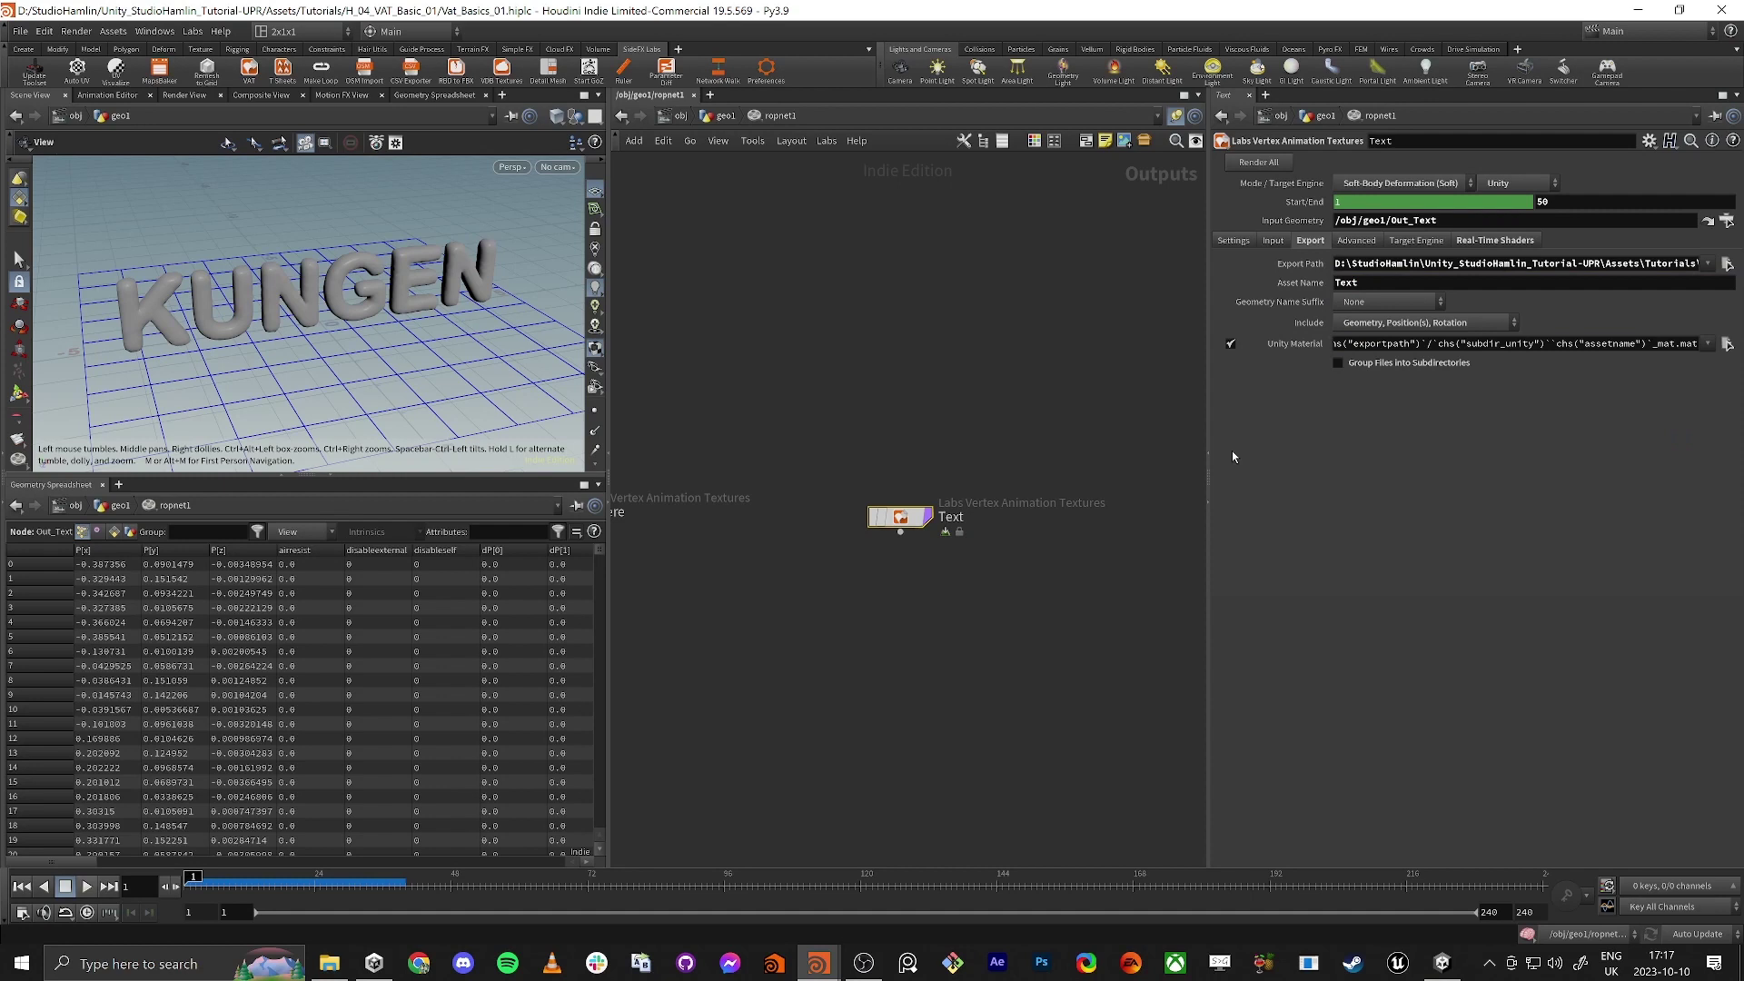
Step: Return to geo1, insert a Color node between vellumsolver2 and transform2, and display its result
key(u)
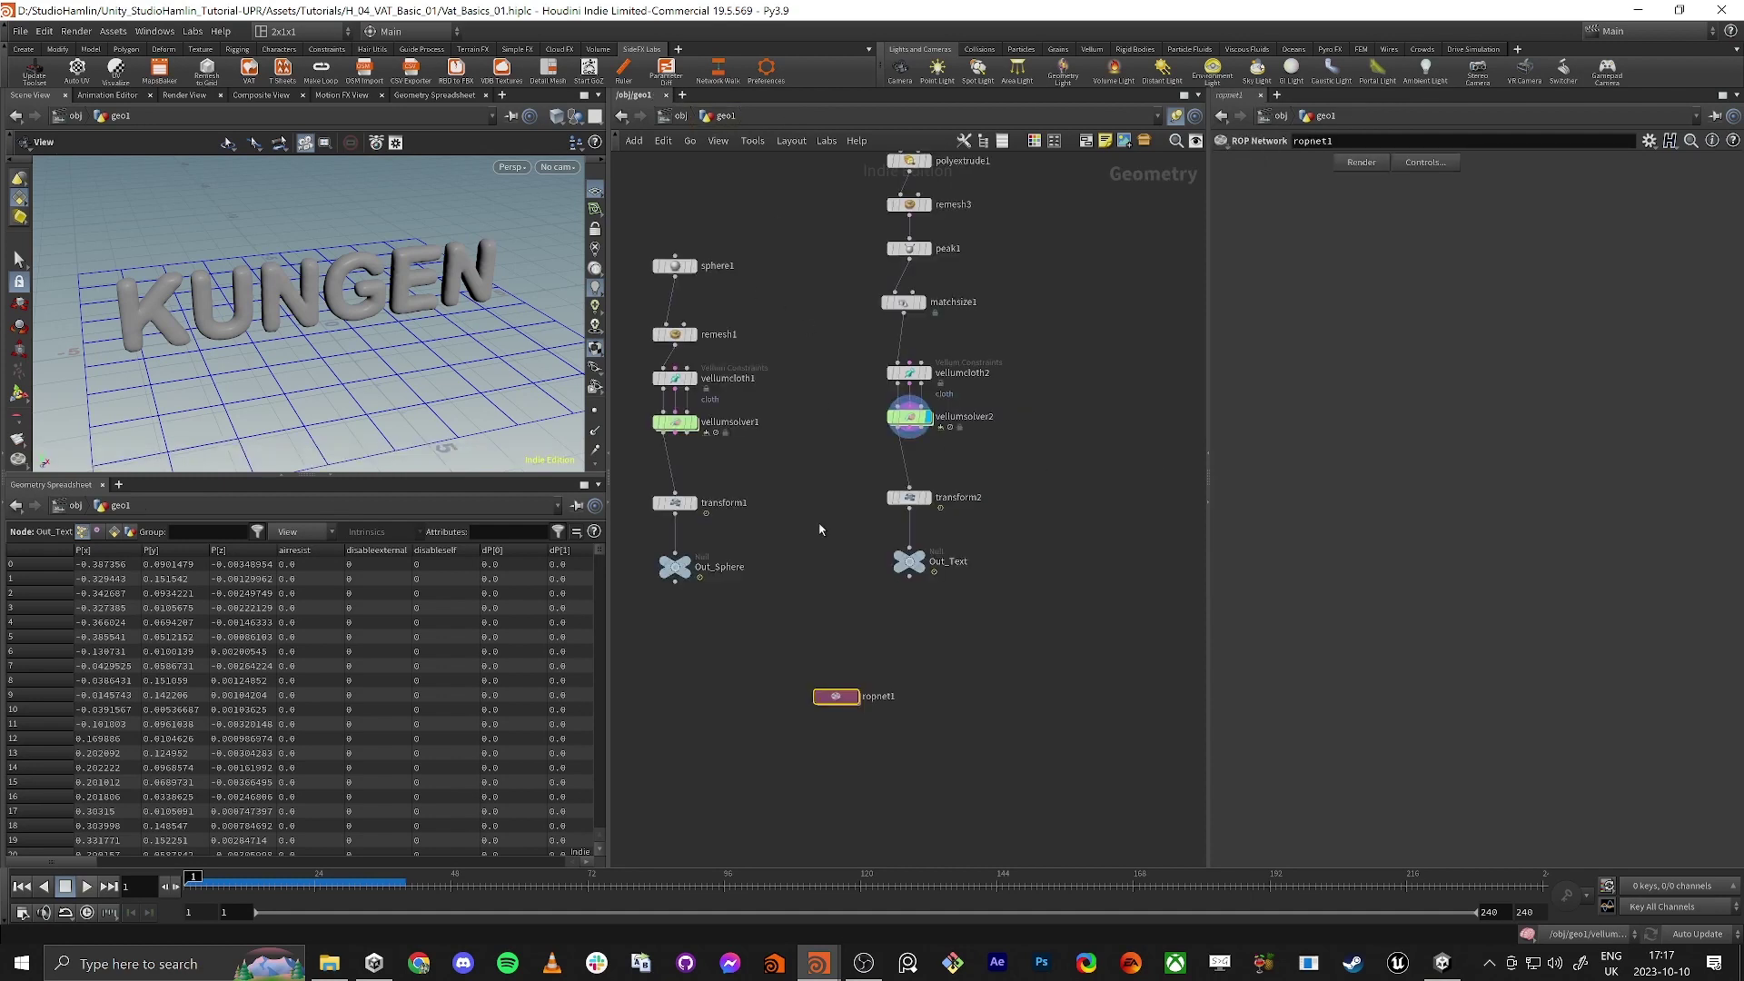
middle_drag(854, 542, 865, 577)
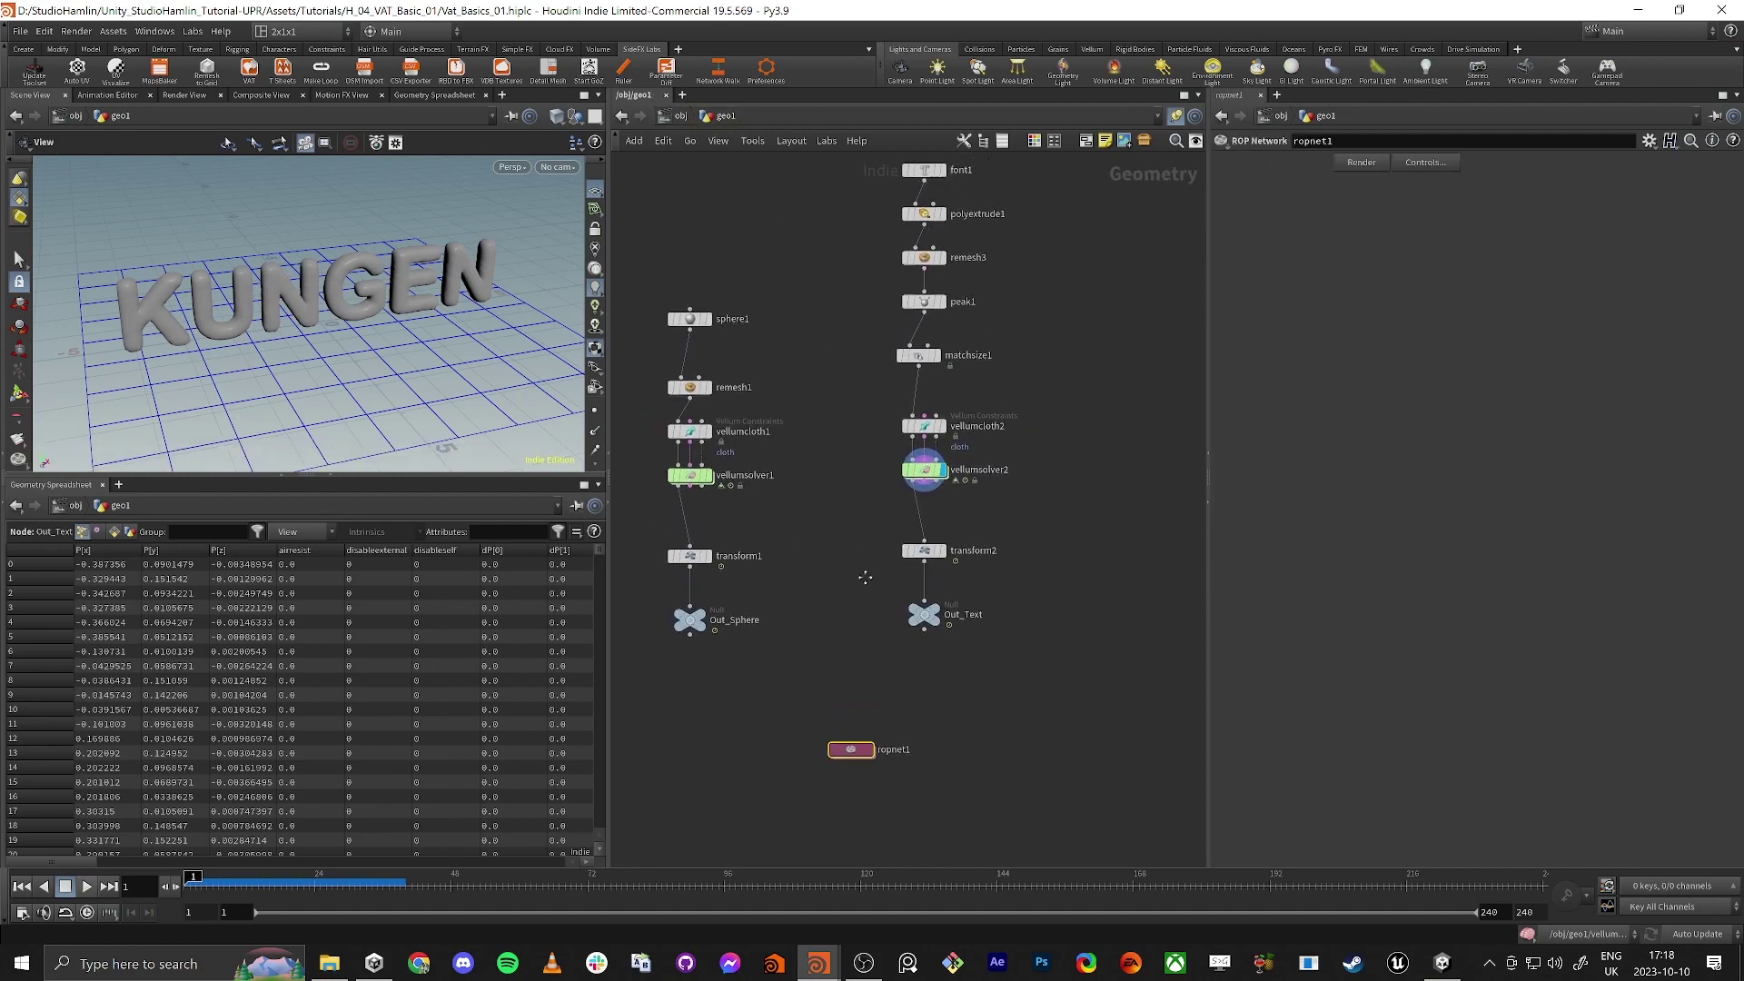
key(Tab)
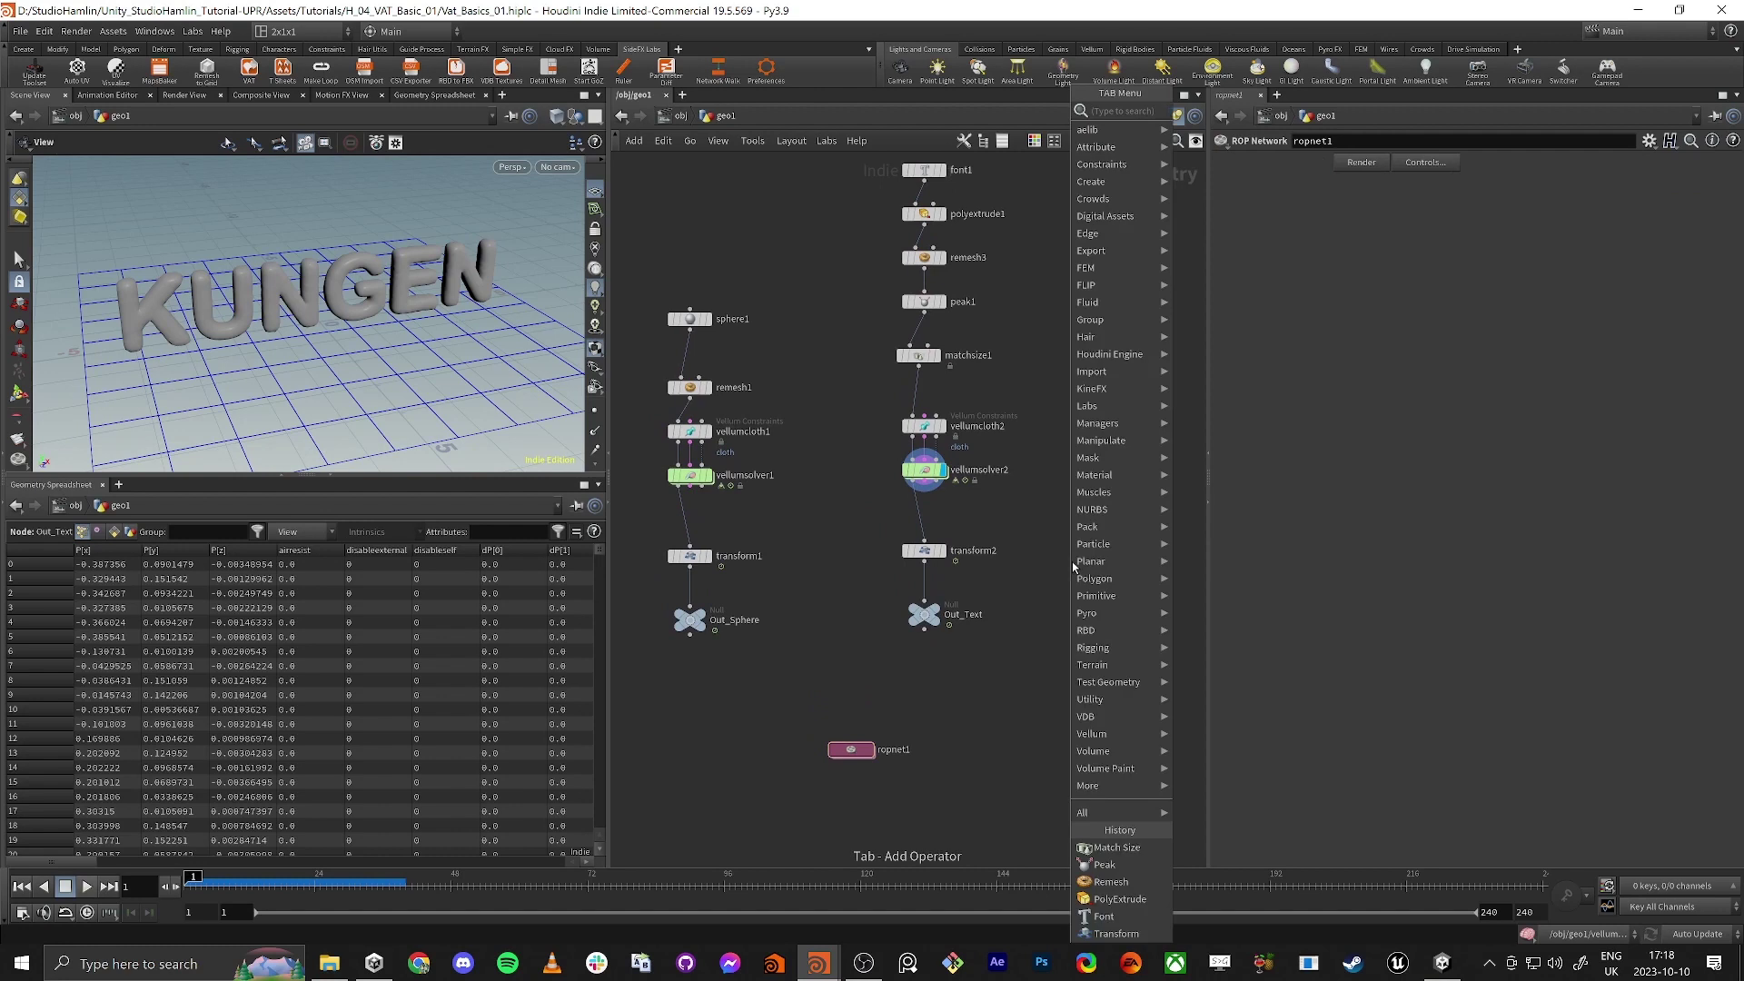
text(coo)
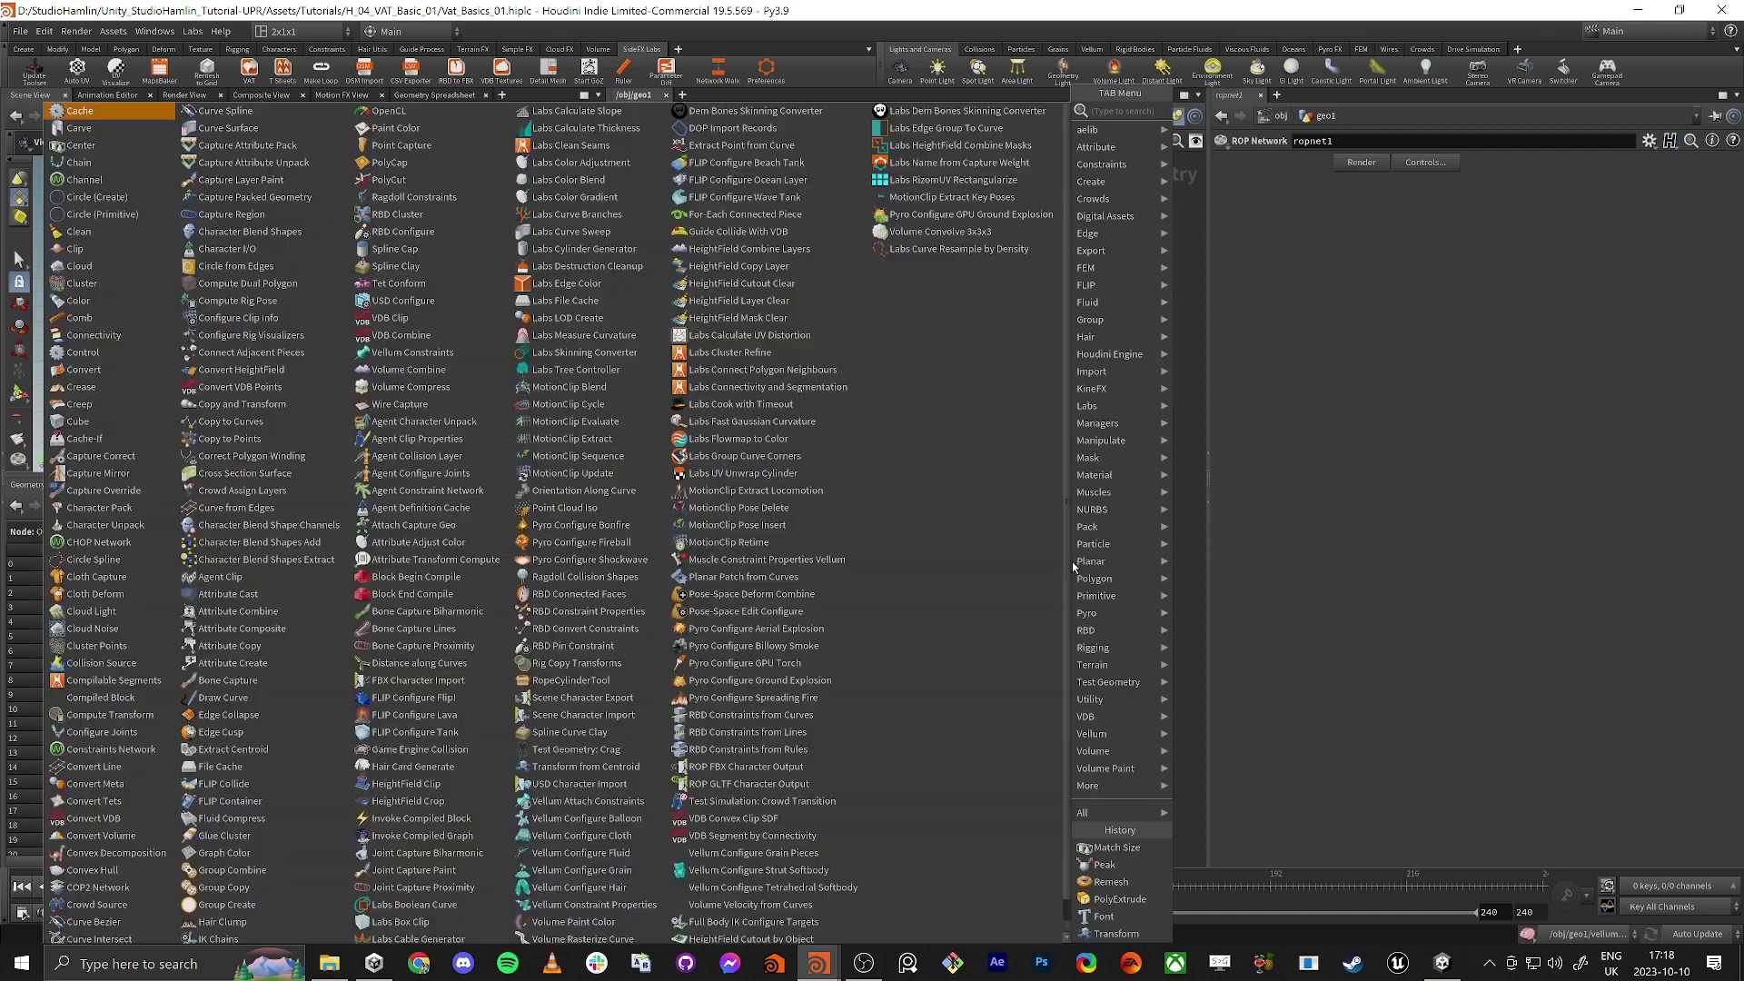
key(BackSpace)
text(l)
key(Return)
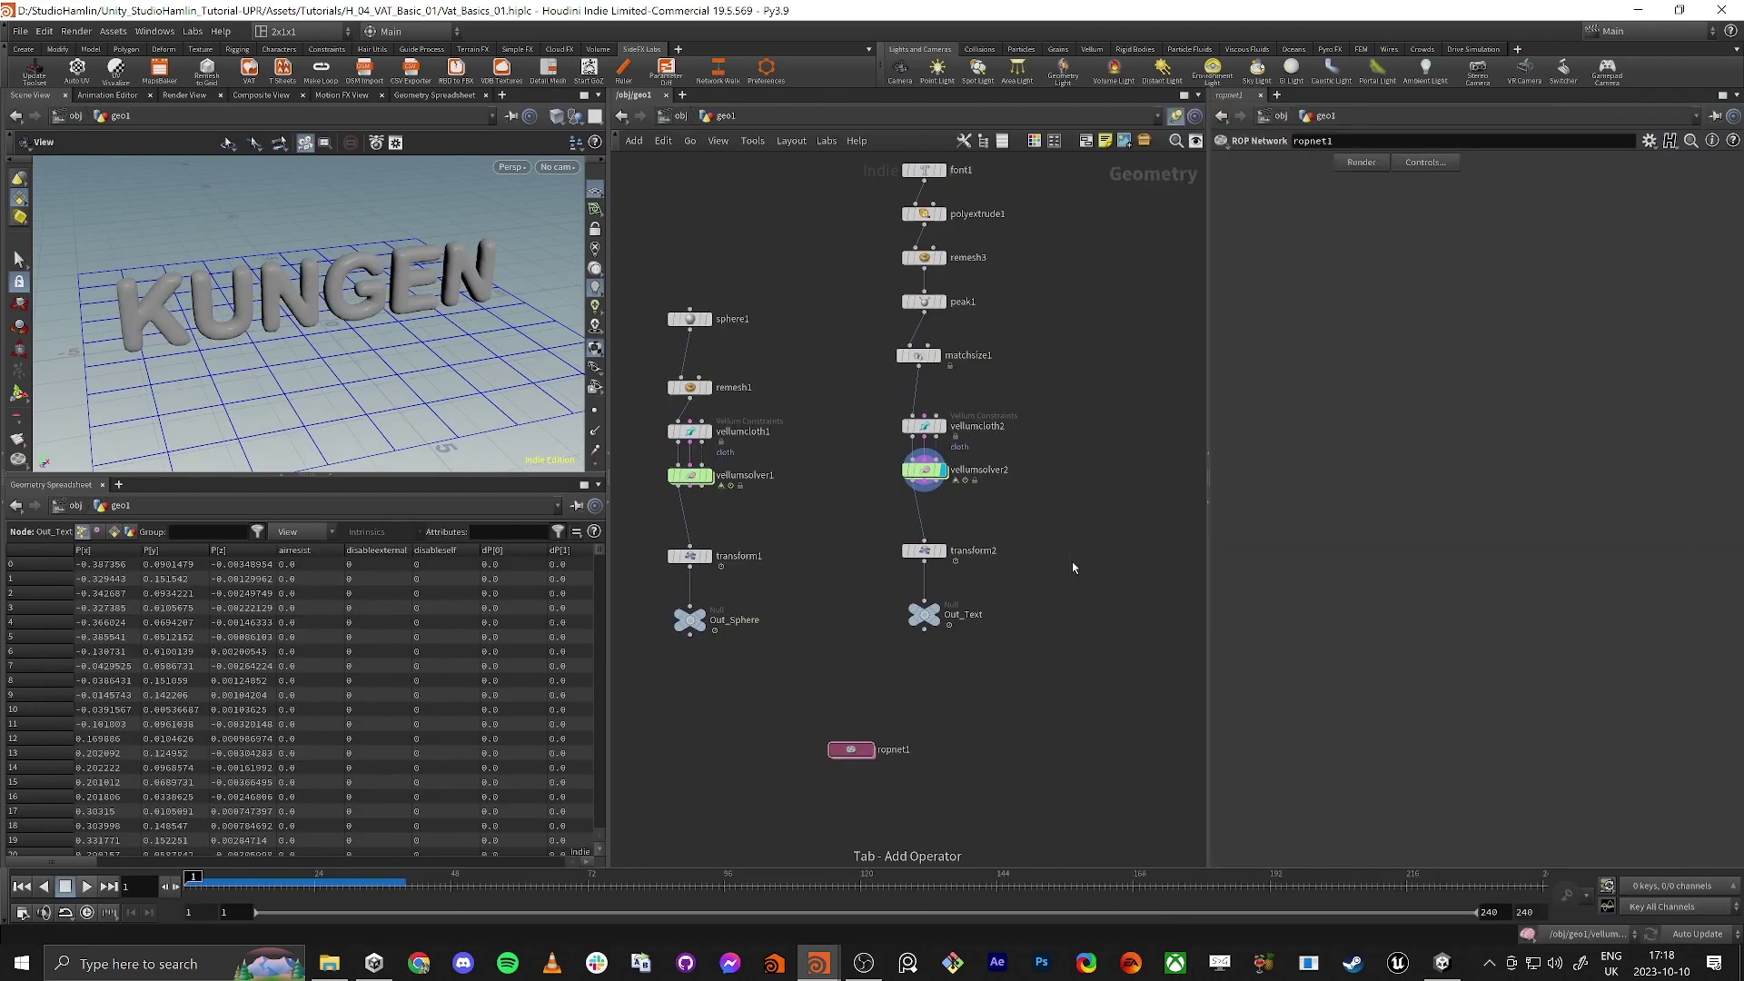
click(1072, 561)
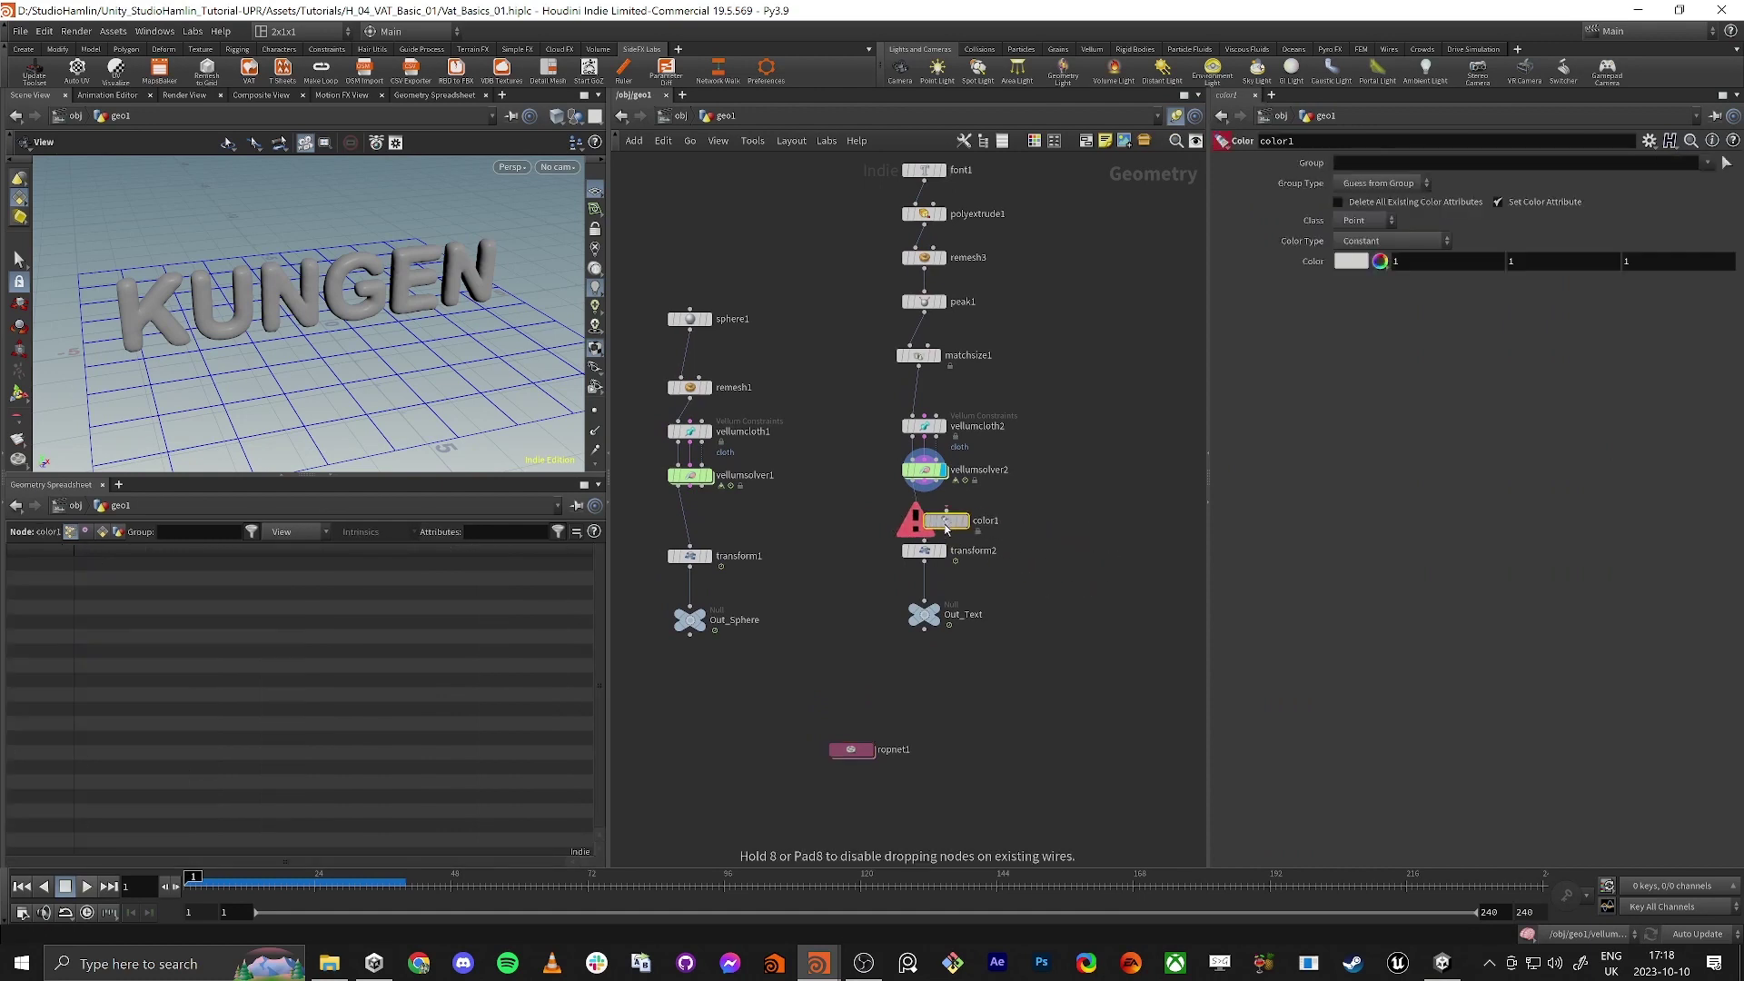
click(936, 522)
click(940, 527)
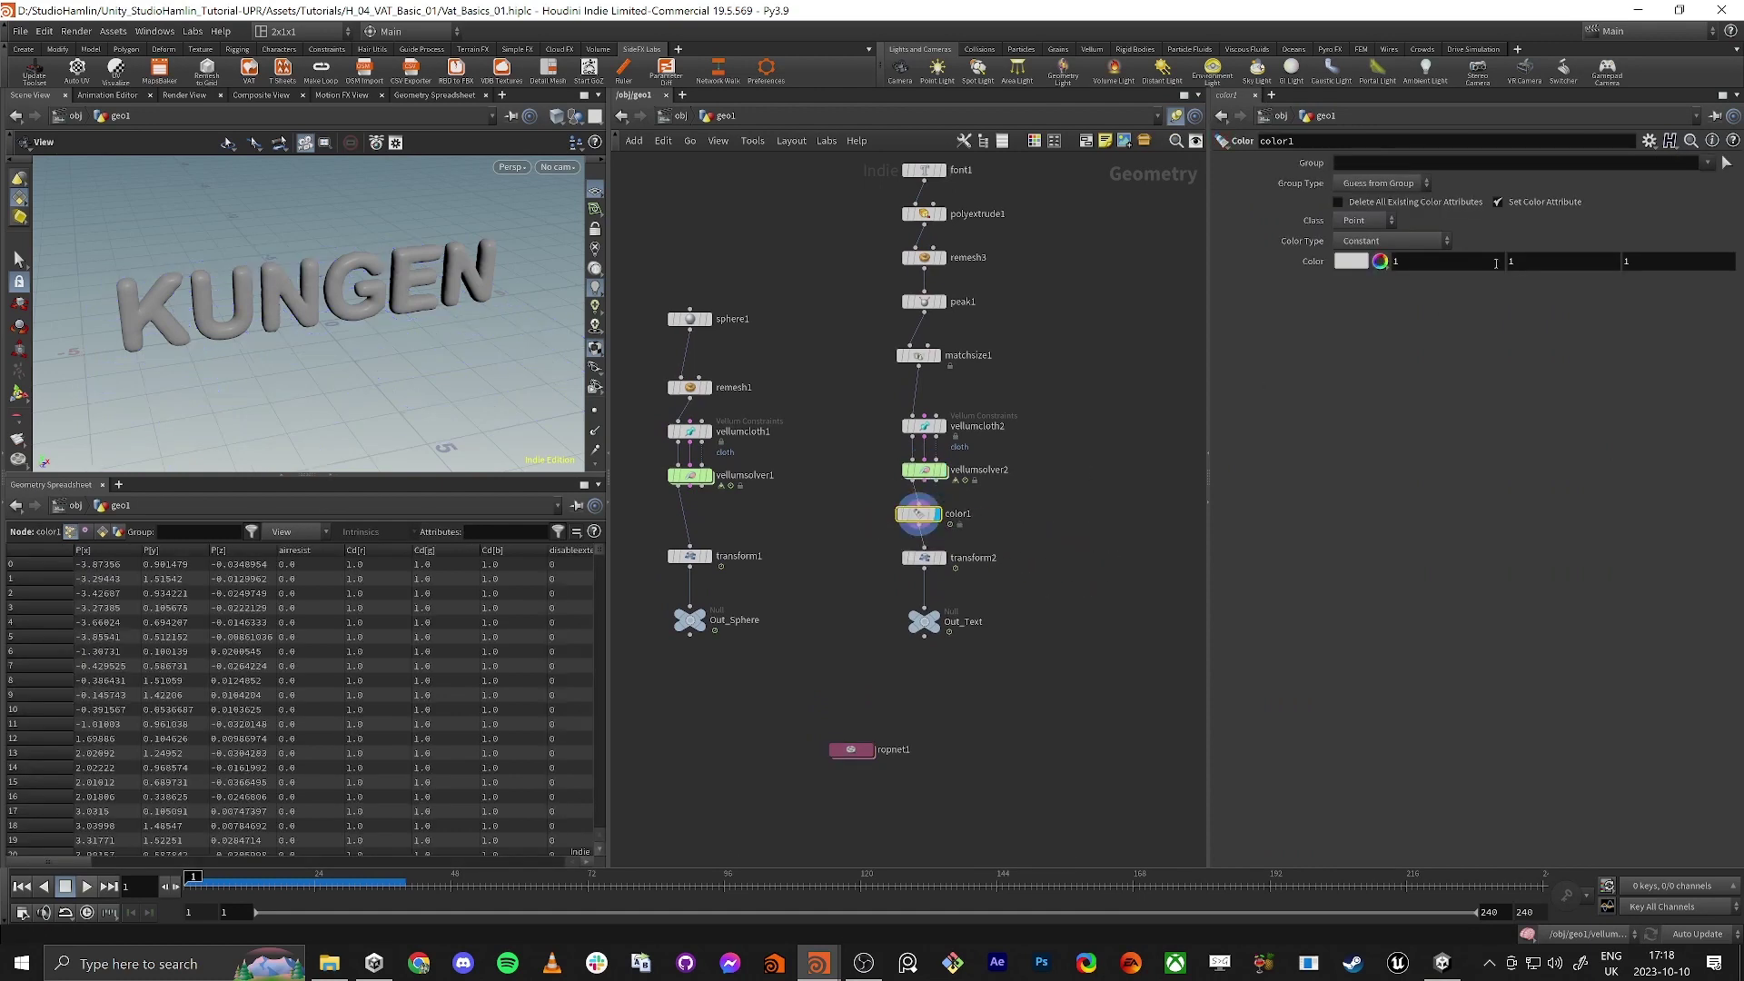
Step: Set the color1 node's constant color to orange with RGB values 1, 0.5, 0
click(1351, 263)
click(1318, 154)
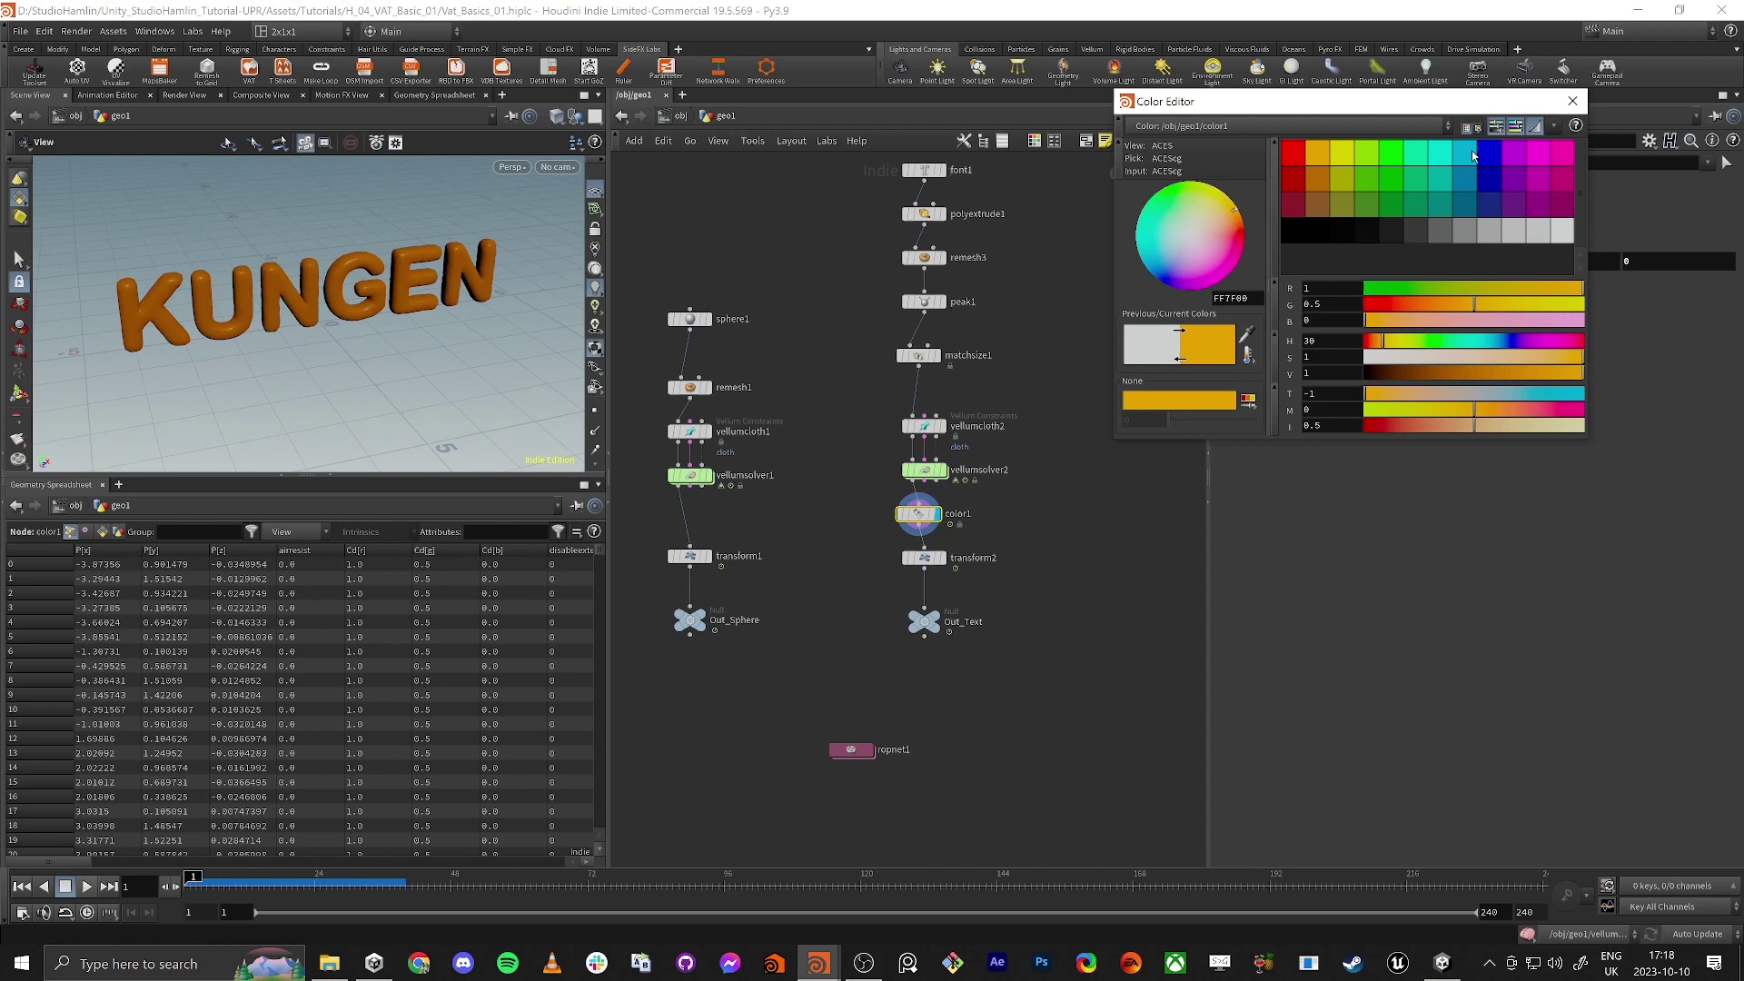
click(1572, 101)
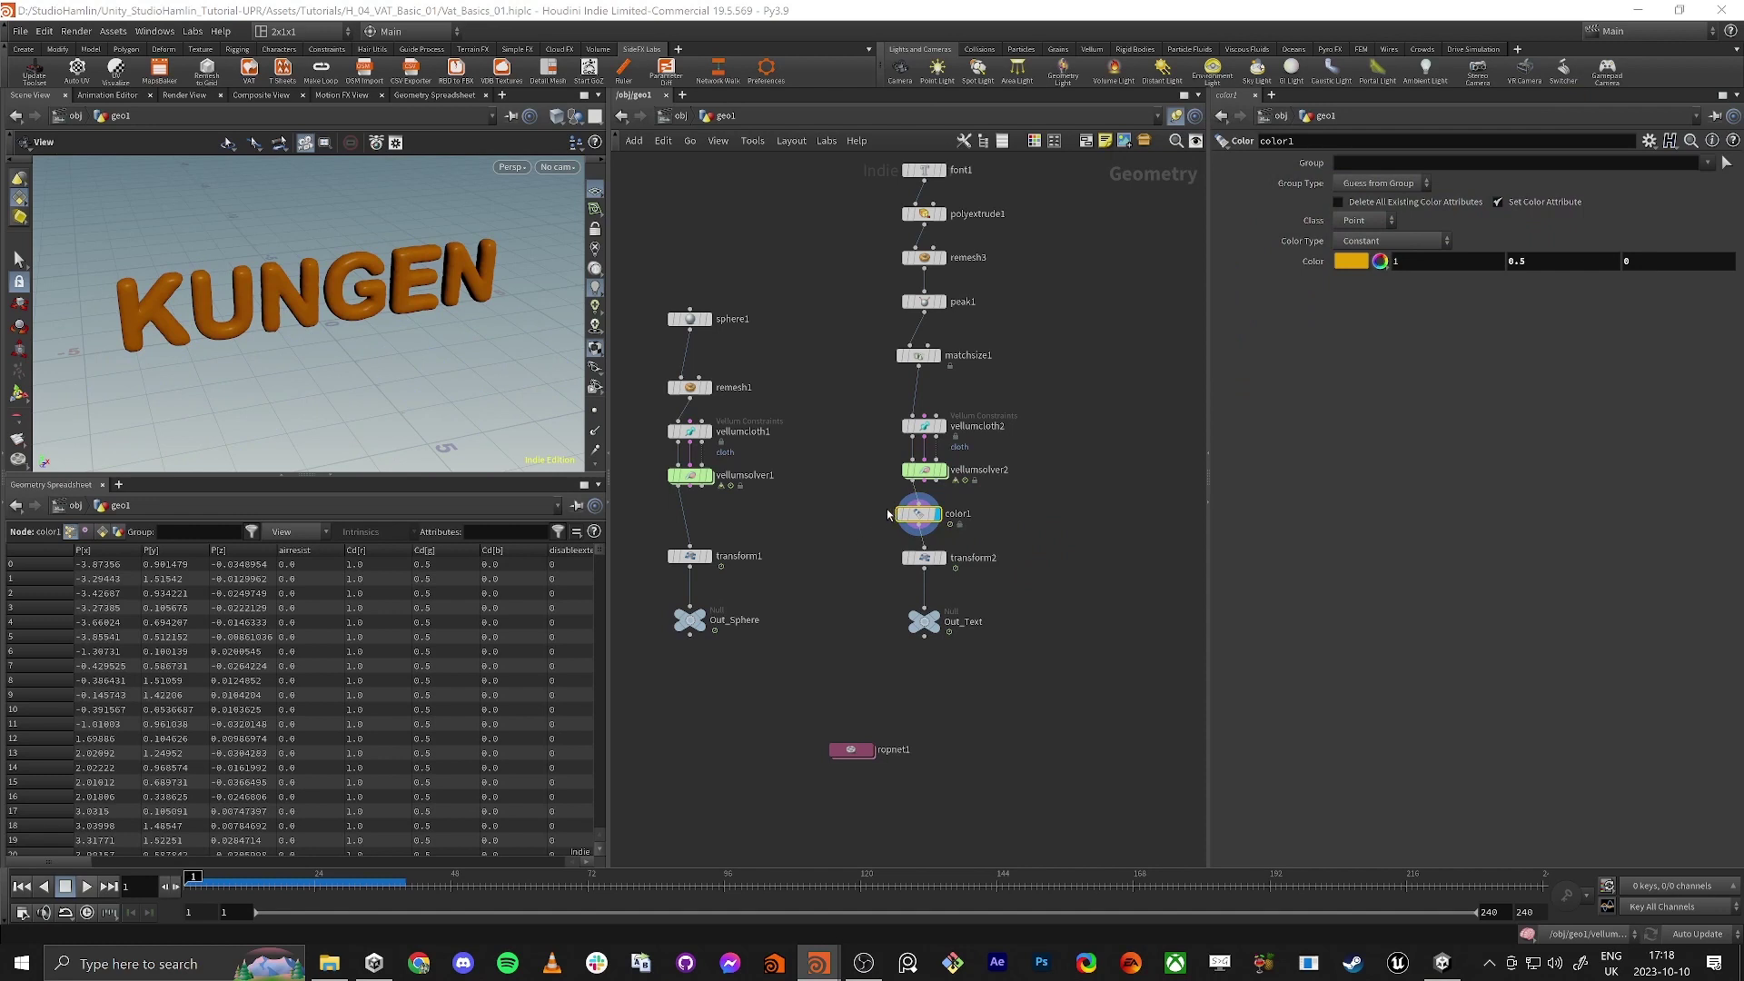
Step: Enter ropnet1 and enable Export Static Mesh Vertex Colors on the Text vertex animation textures node
double_click(853, 752)
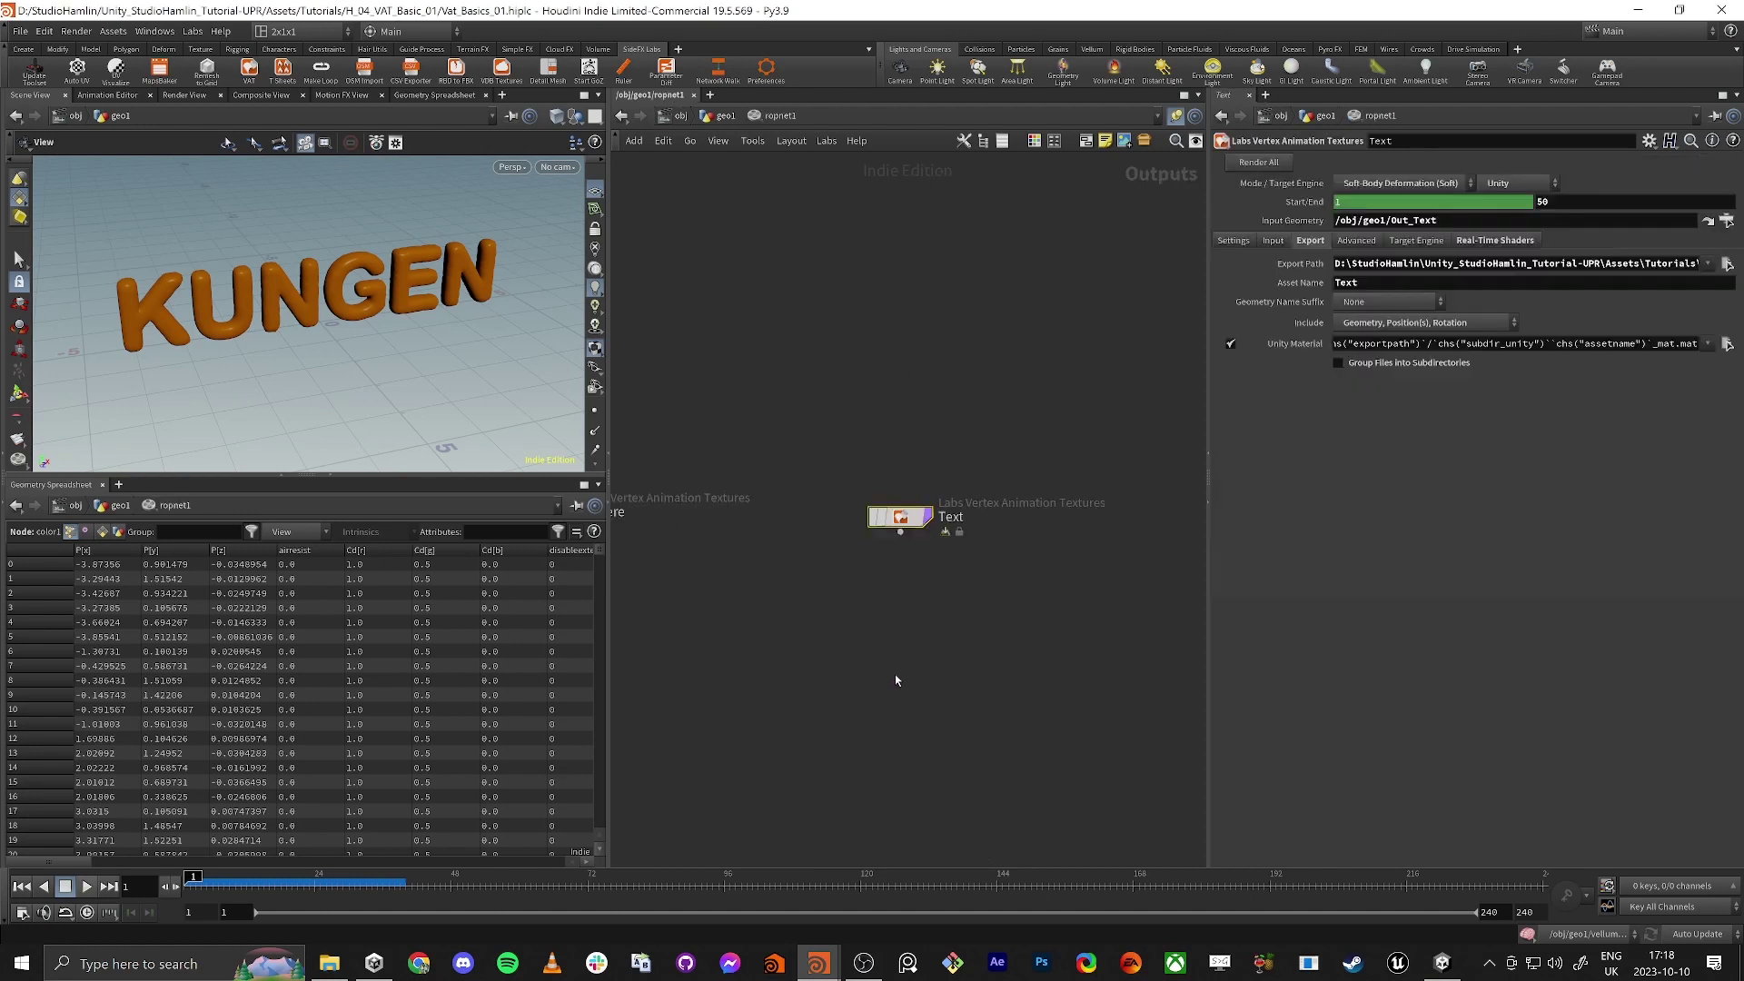
mouse_move(909, 525)
mouse_down()
mouse_move(882, 503)
mouse_move(904, 542)
mouse_up()
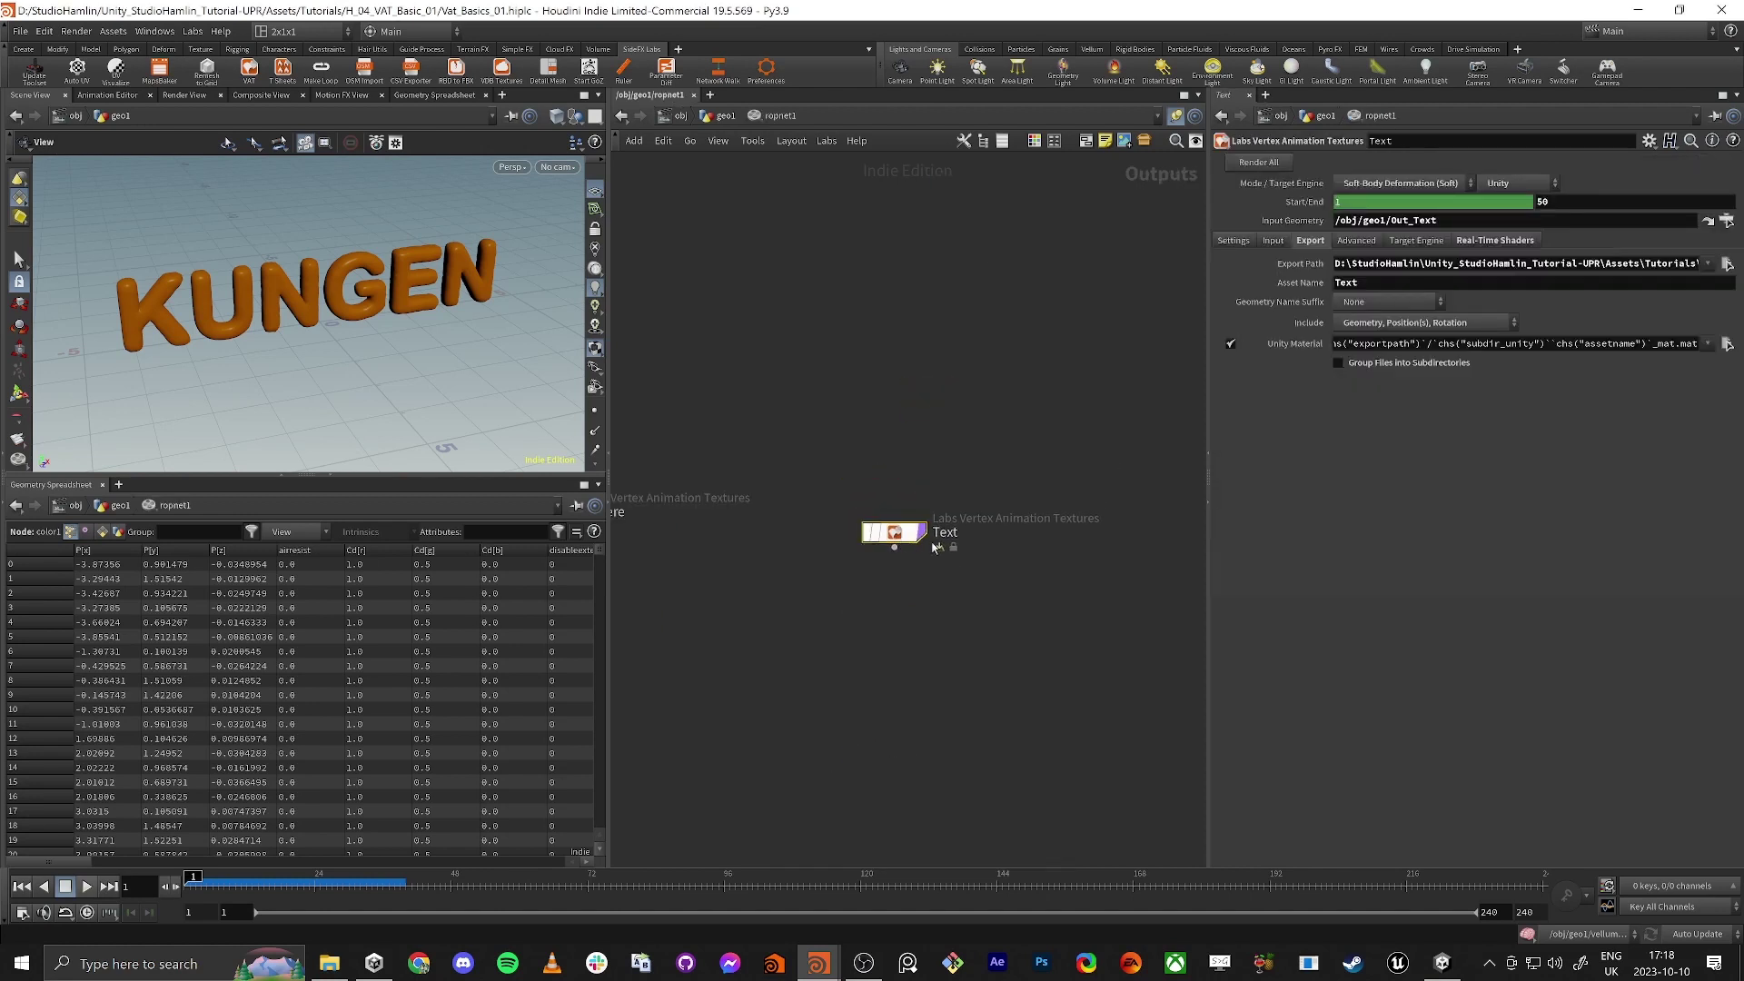
click(1233, 241)
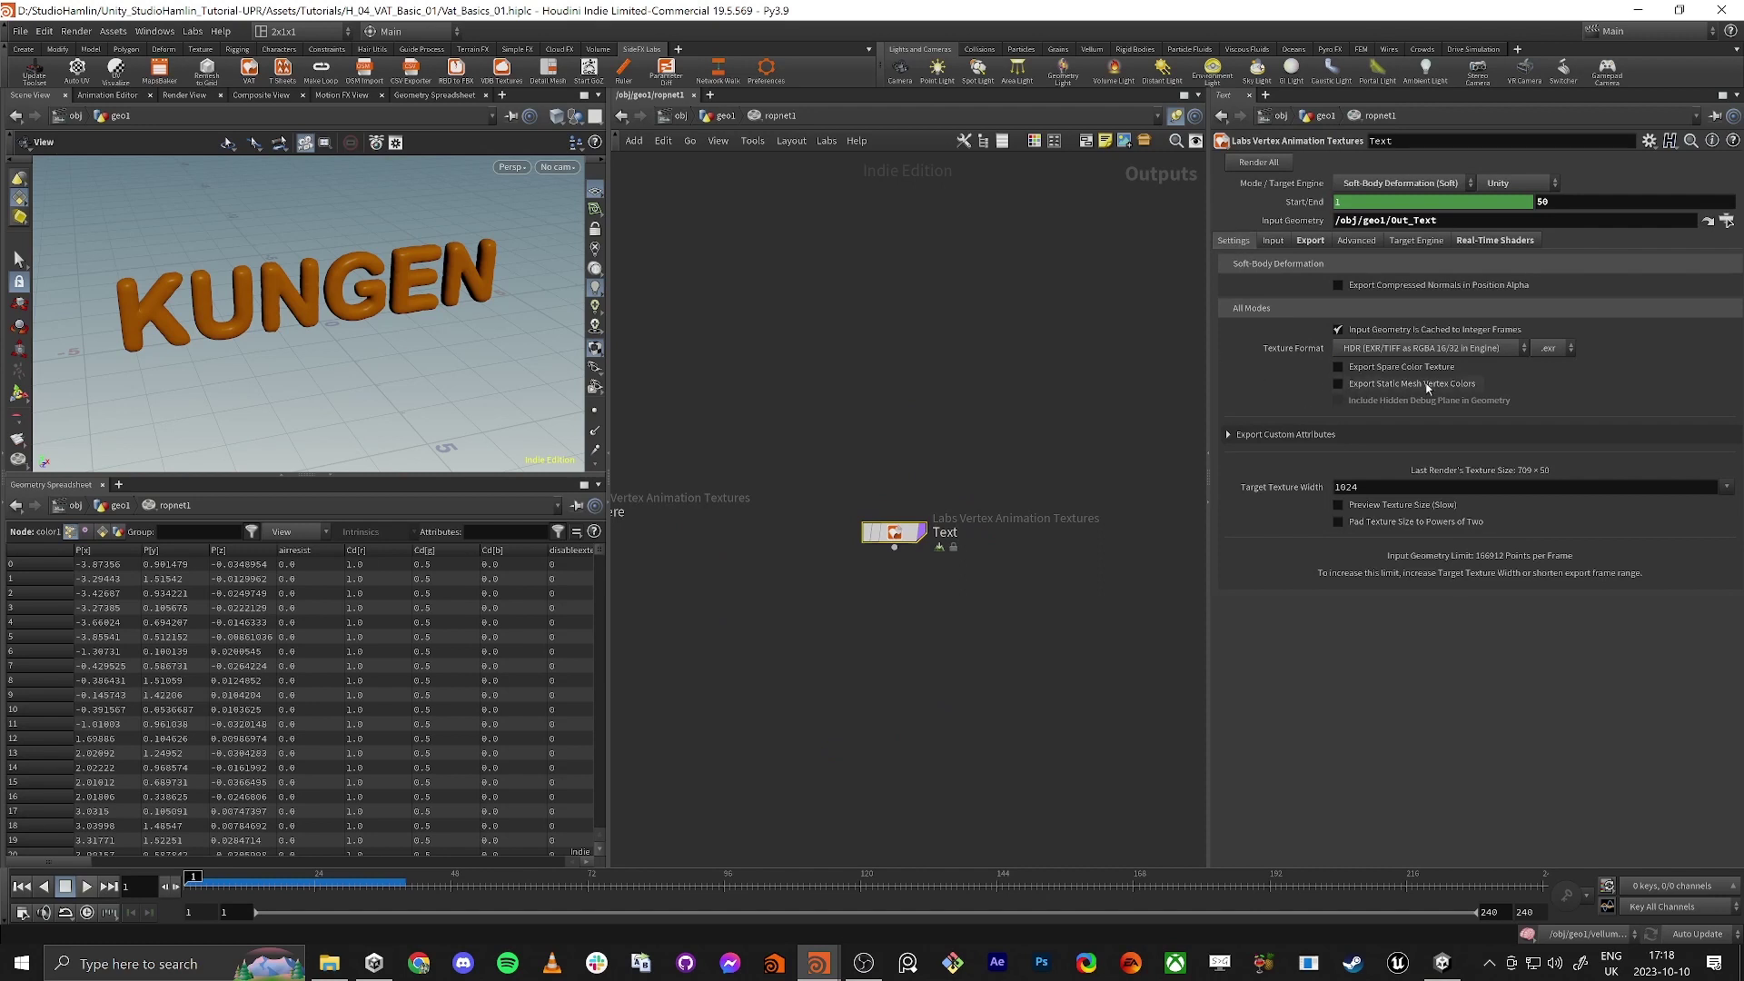
click(1340, 385)
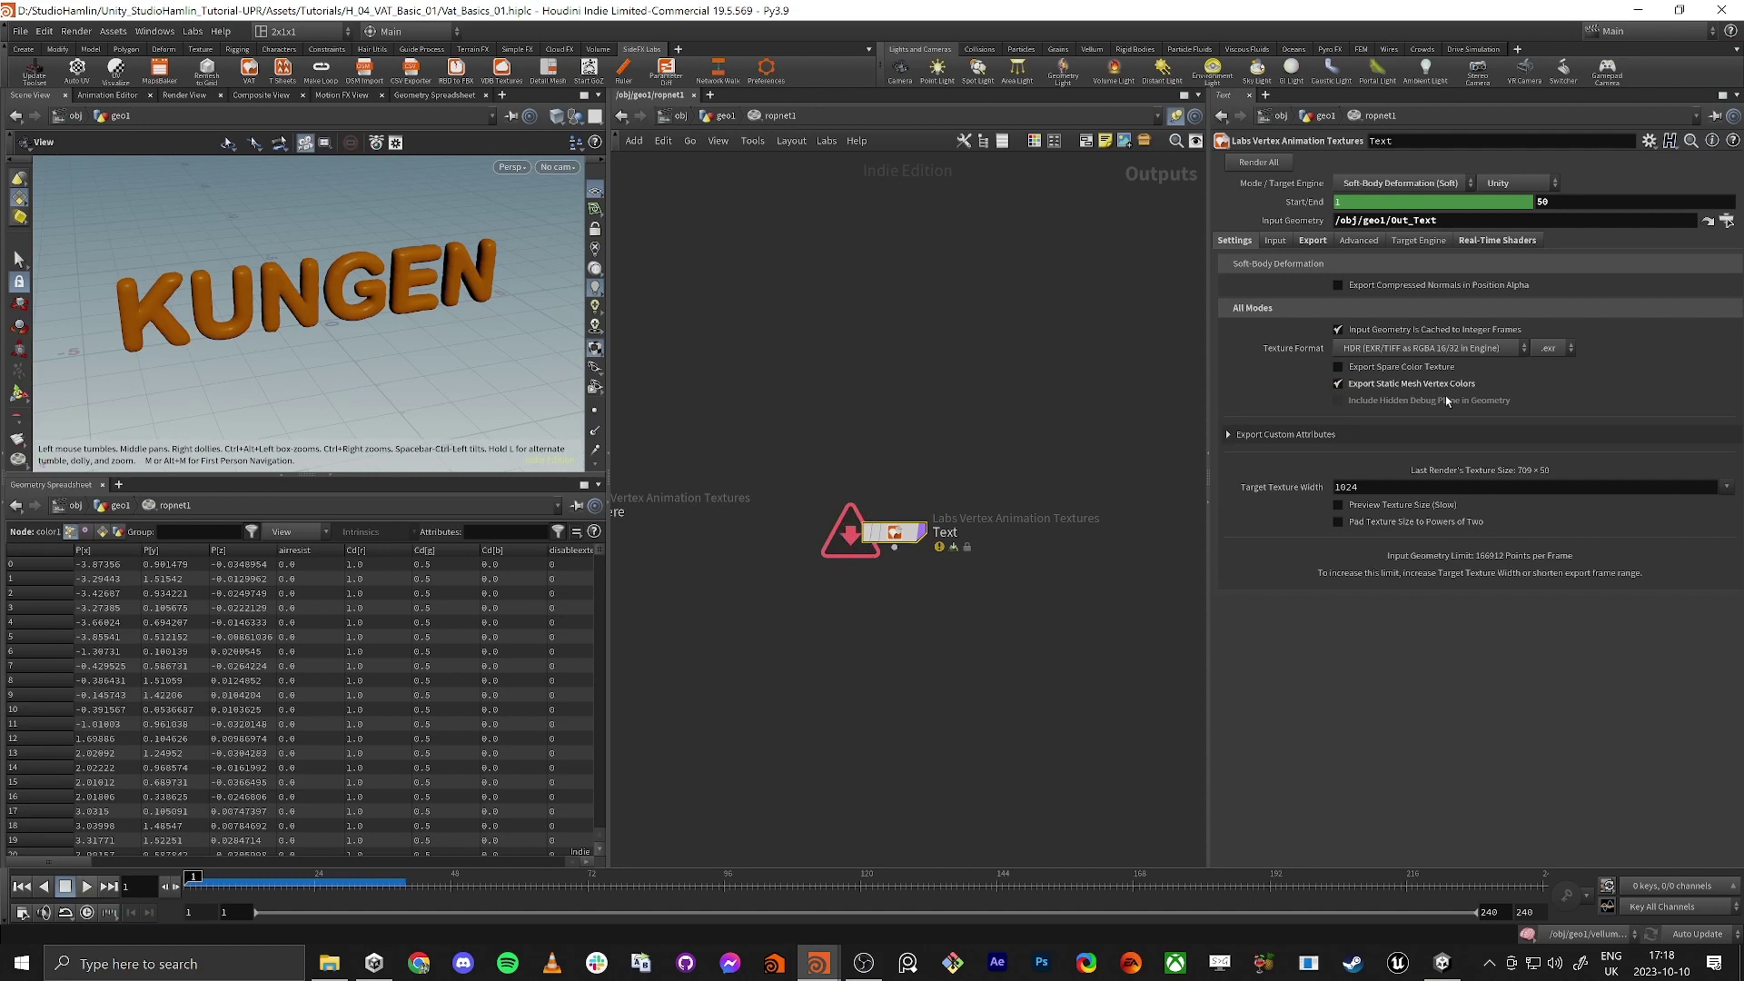
mouse_move(1436, 389)
mouse_move(1378, 386)
Step: Return to geo1 and move transform2 and Out_Text down to leave a gap below color1
click(727, 118)
click(889, 434)
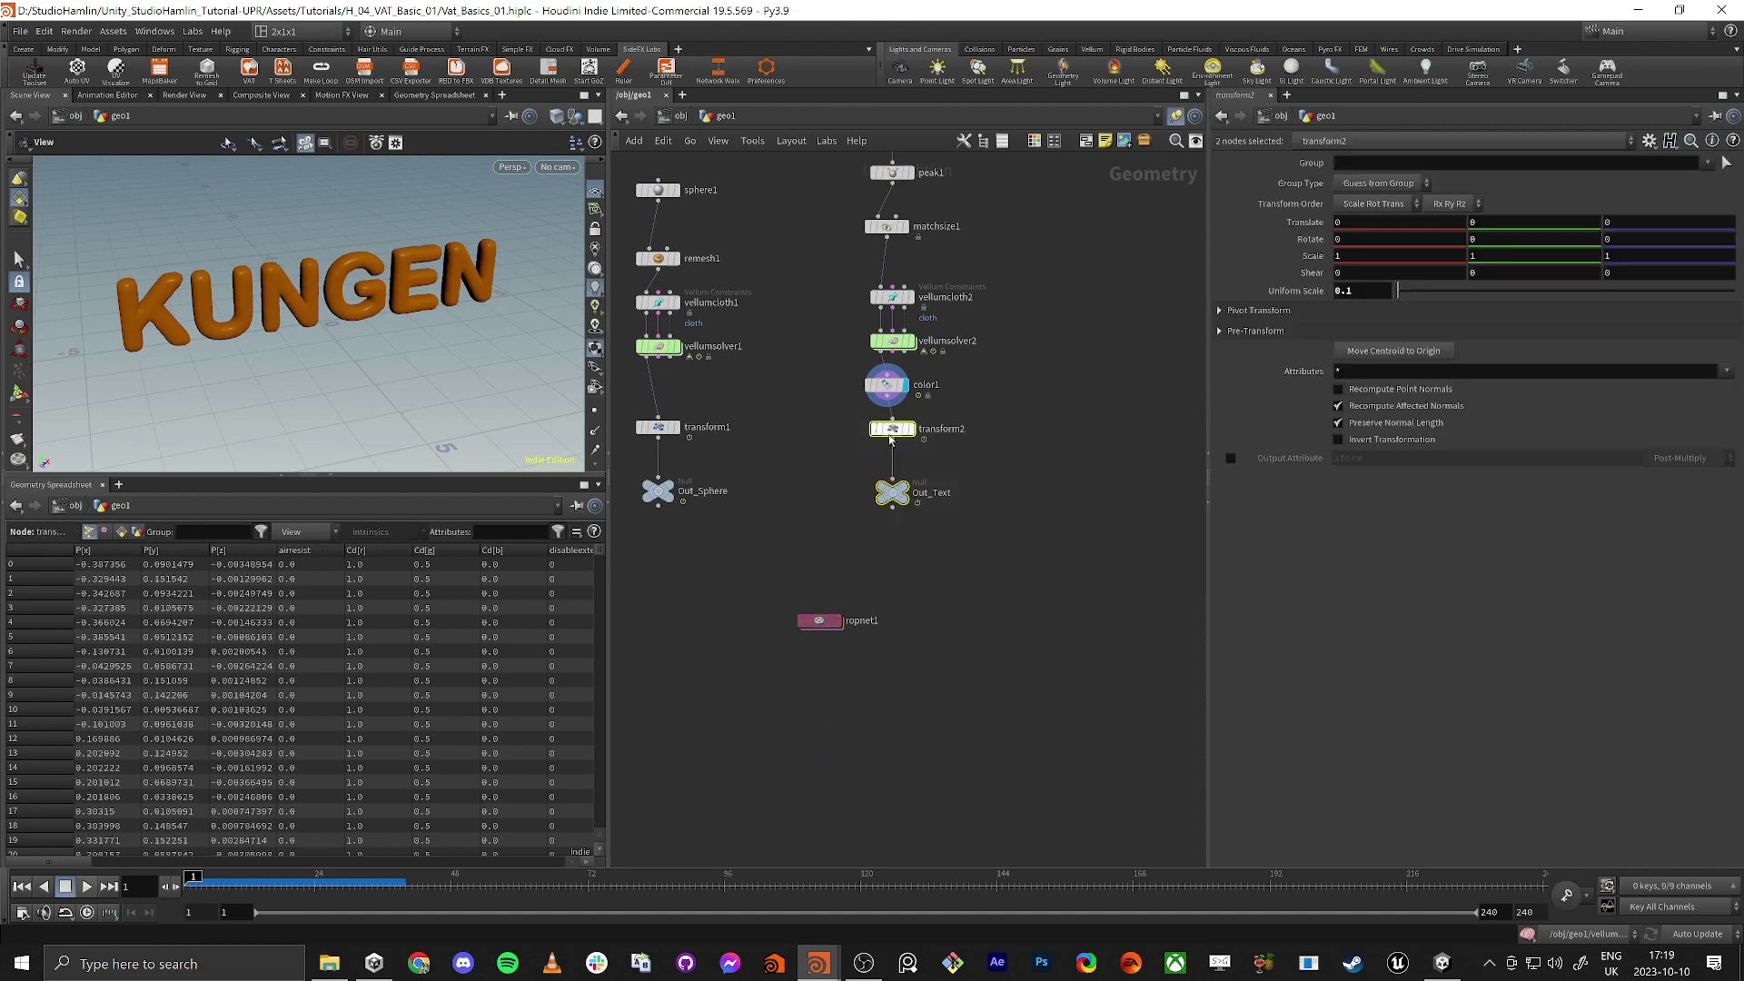
drag(890, 439, 887, 522)
Step: Examine color1's point and vertex attributes in the geometry spreadsheet to see where the color is stored
click(887, 385)
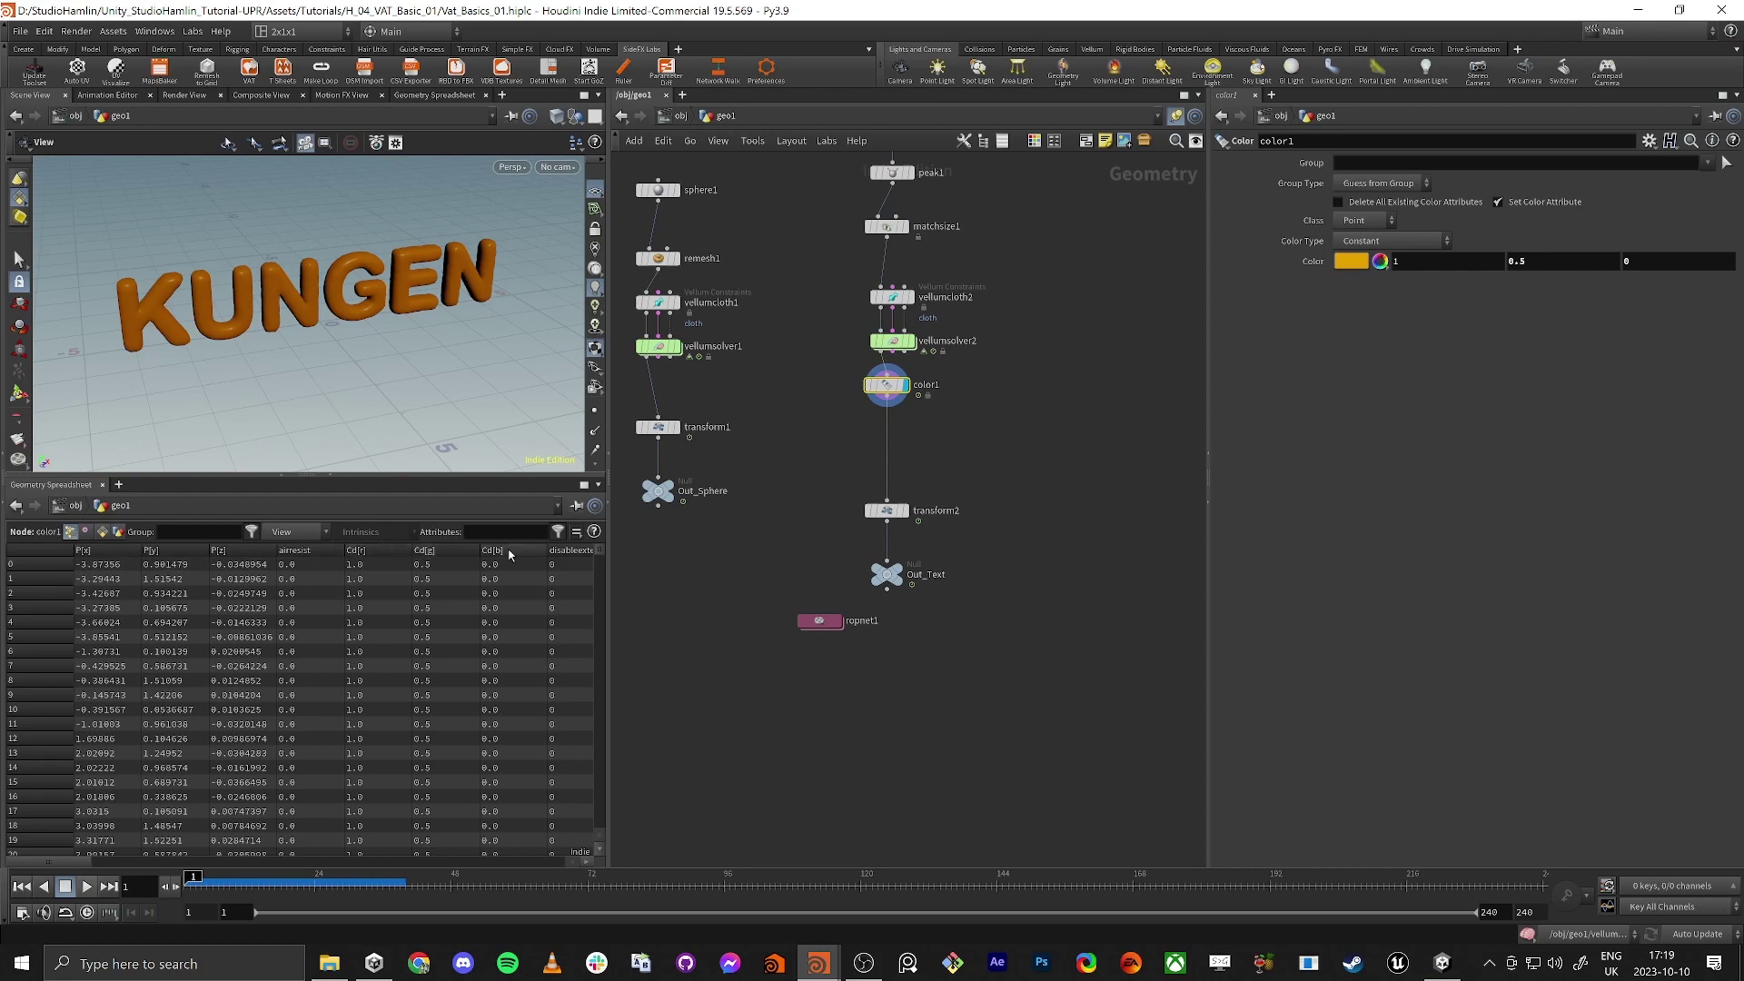
click(86, 532)
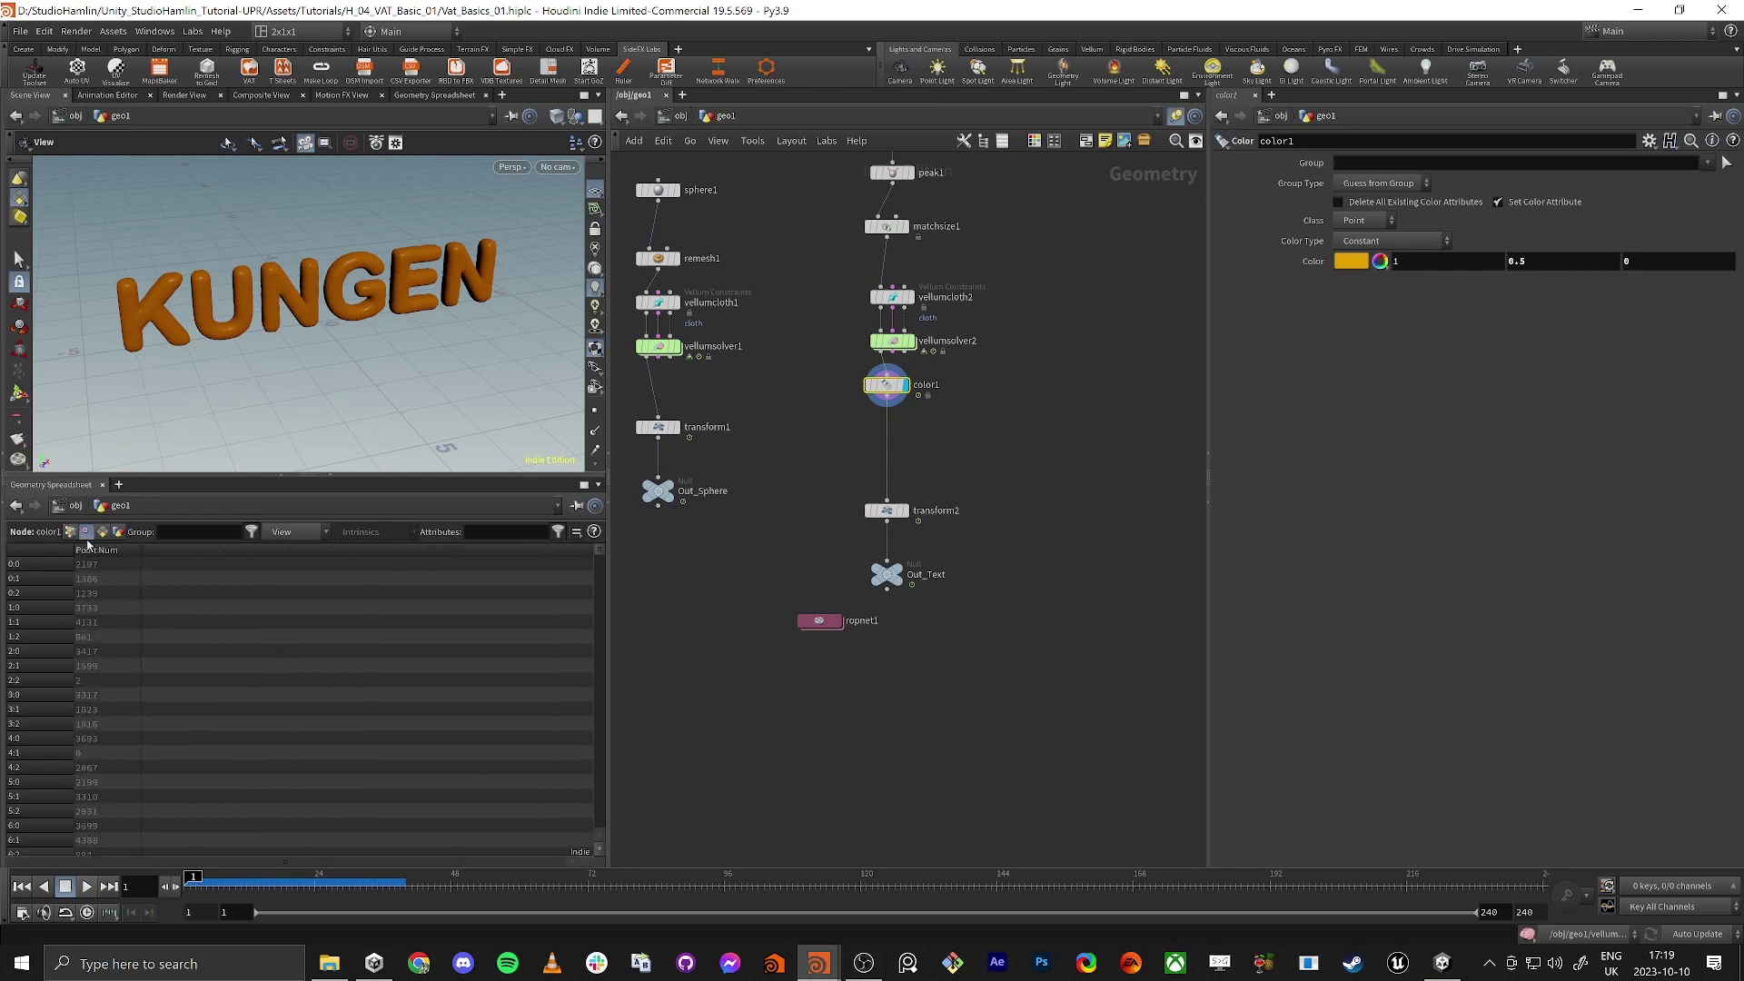
click(71, 532)
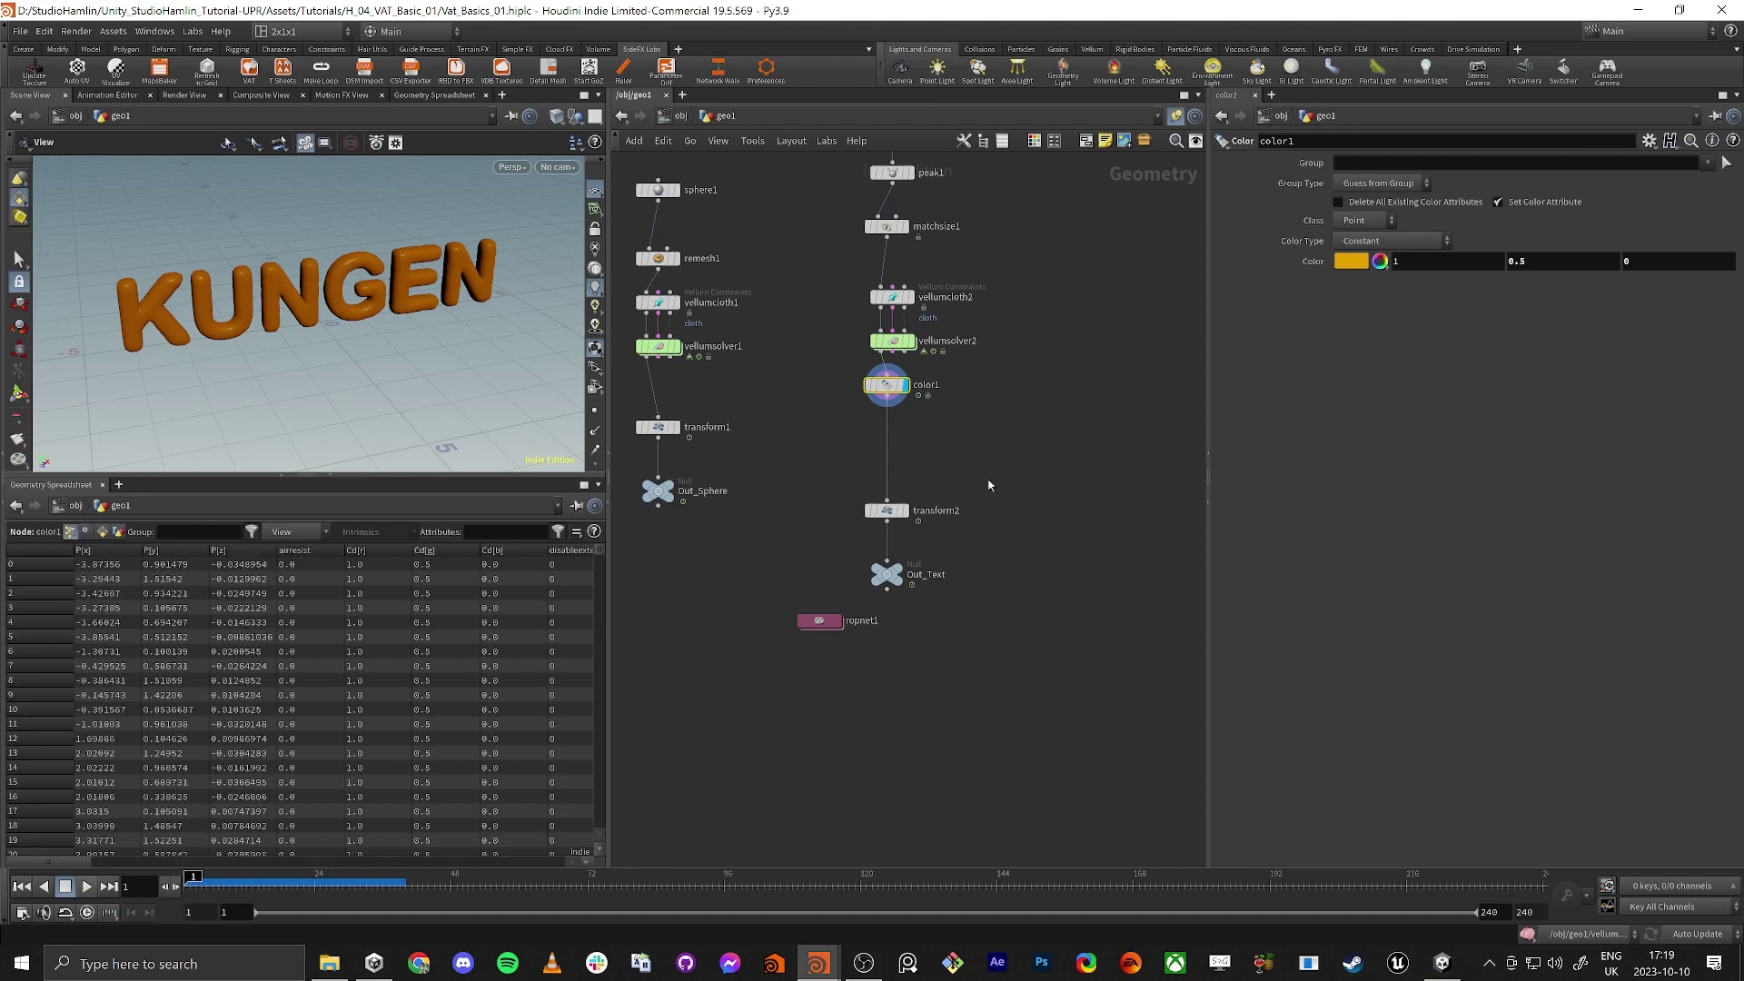
Step: Insert an Attribute Promote node between color1 and transform2 and display its result
key(Tab)
text(attr)
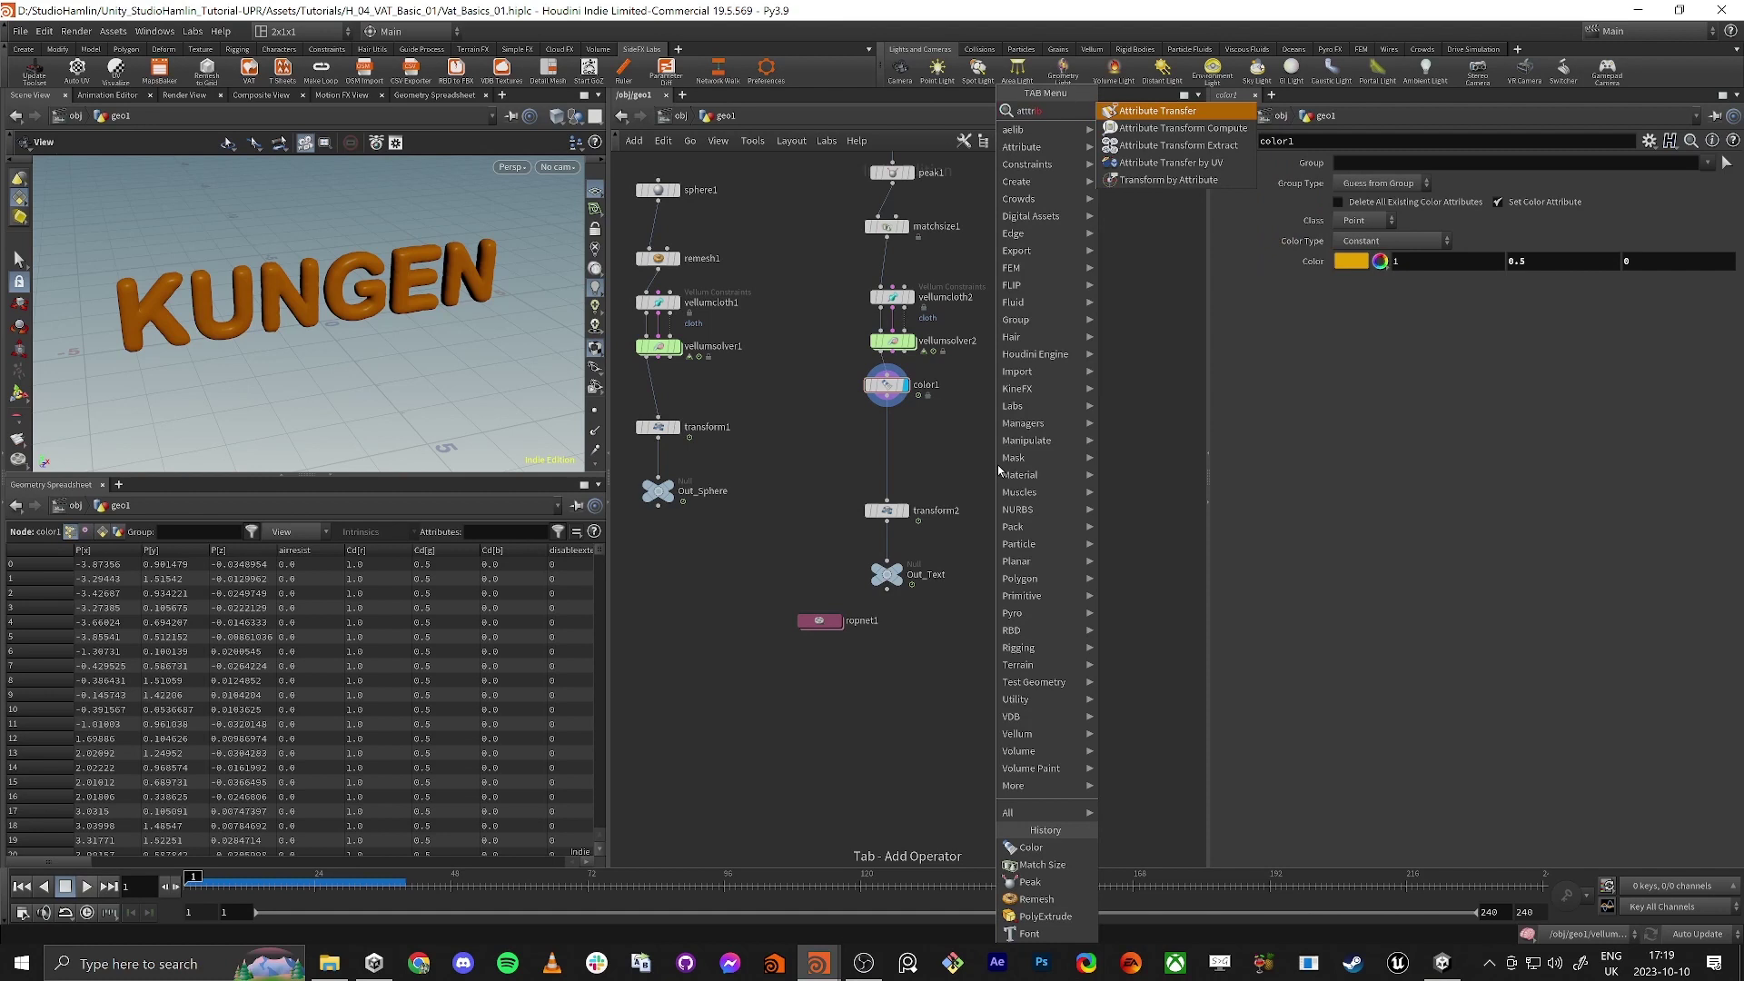
key(BackSpace)
text(att prom)
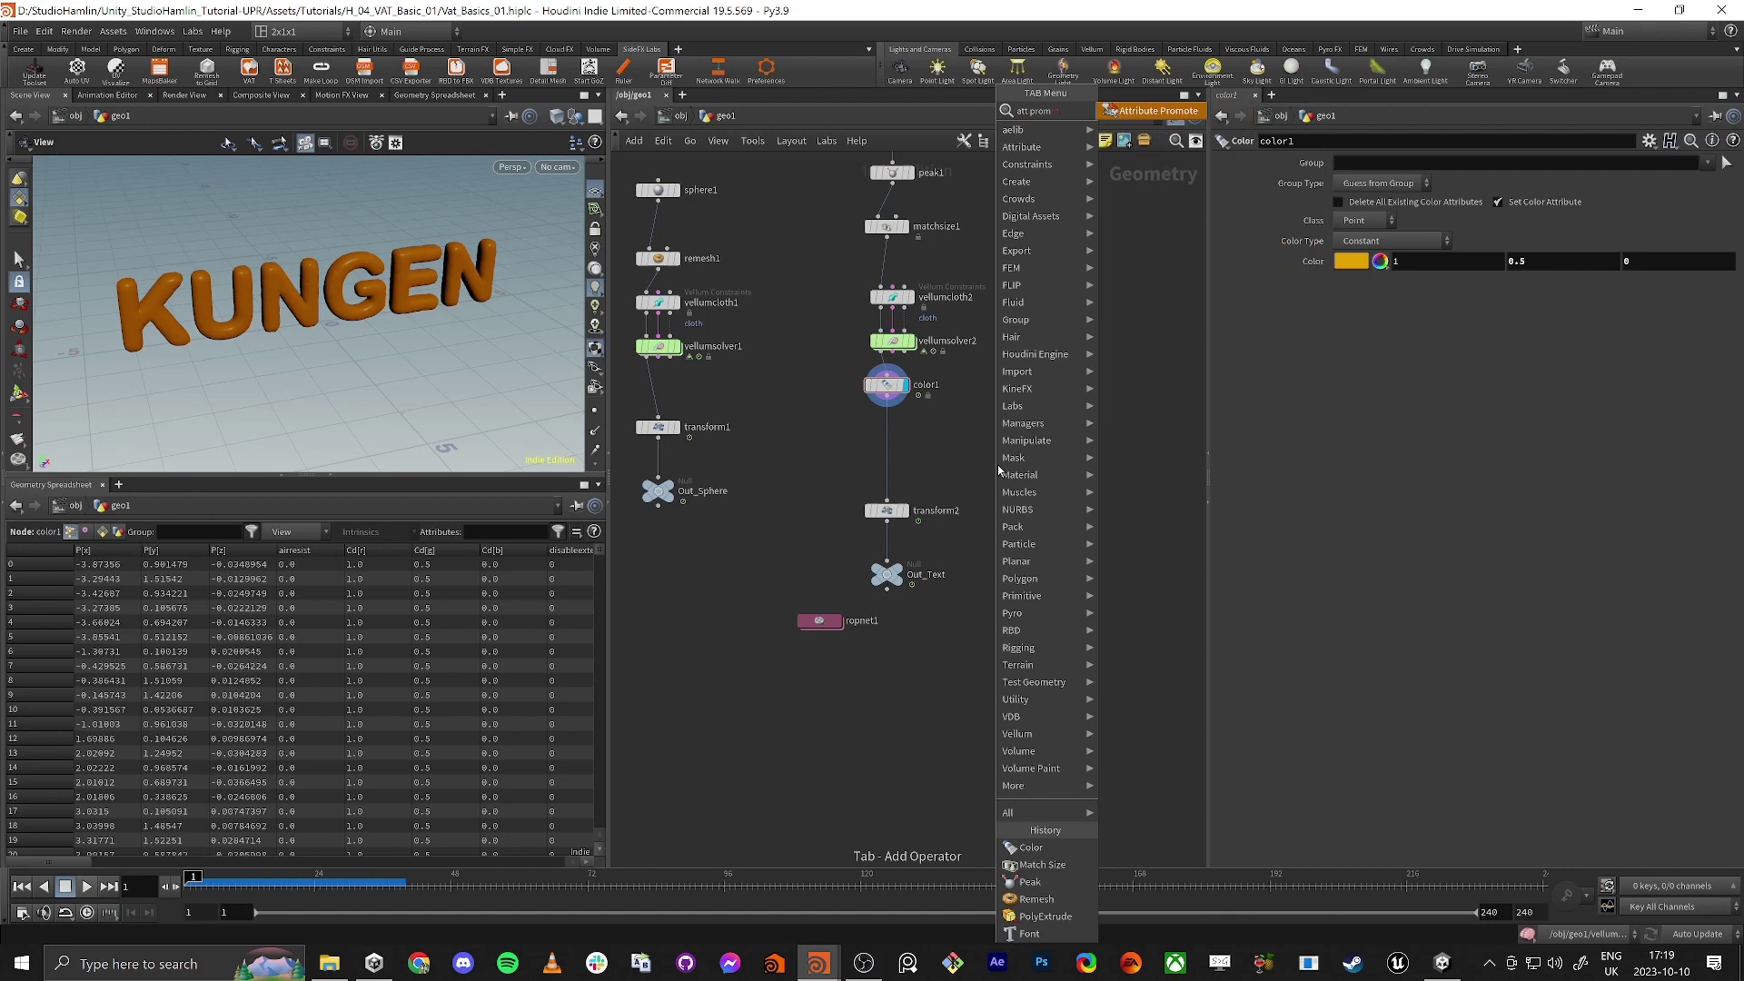
key(Return)
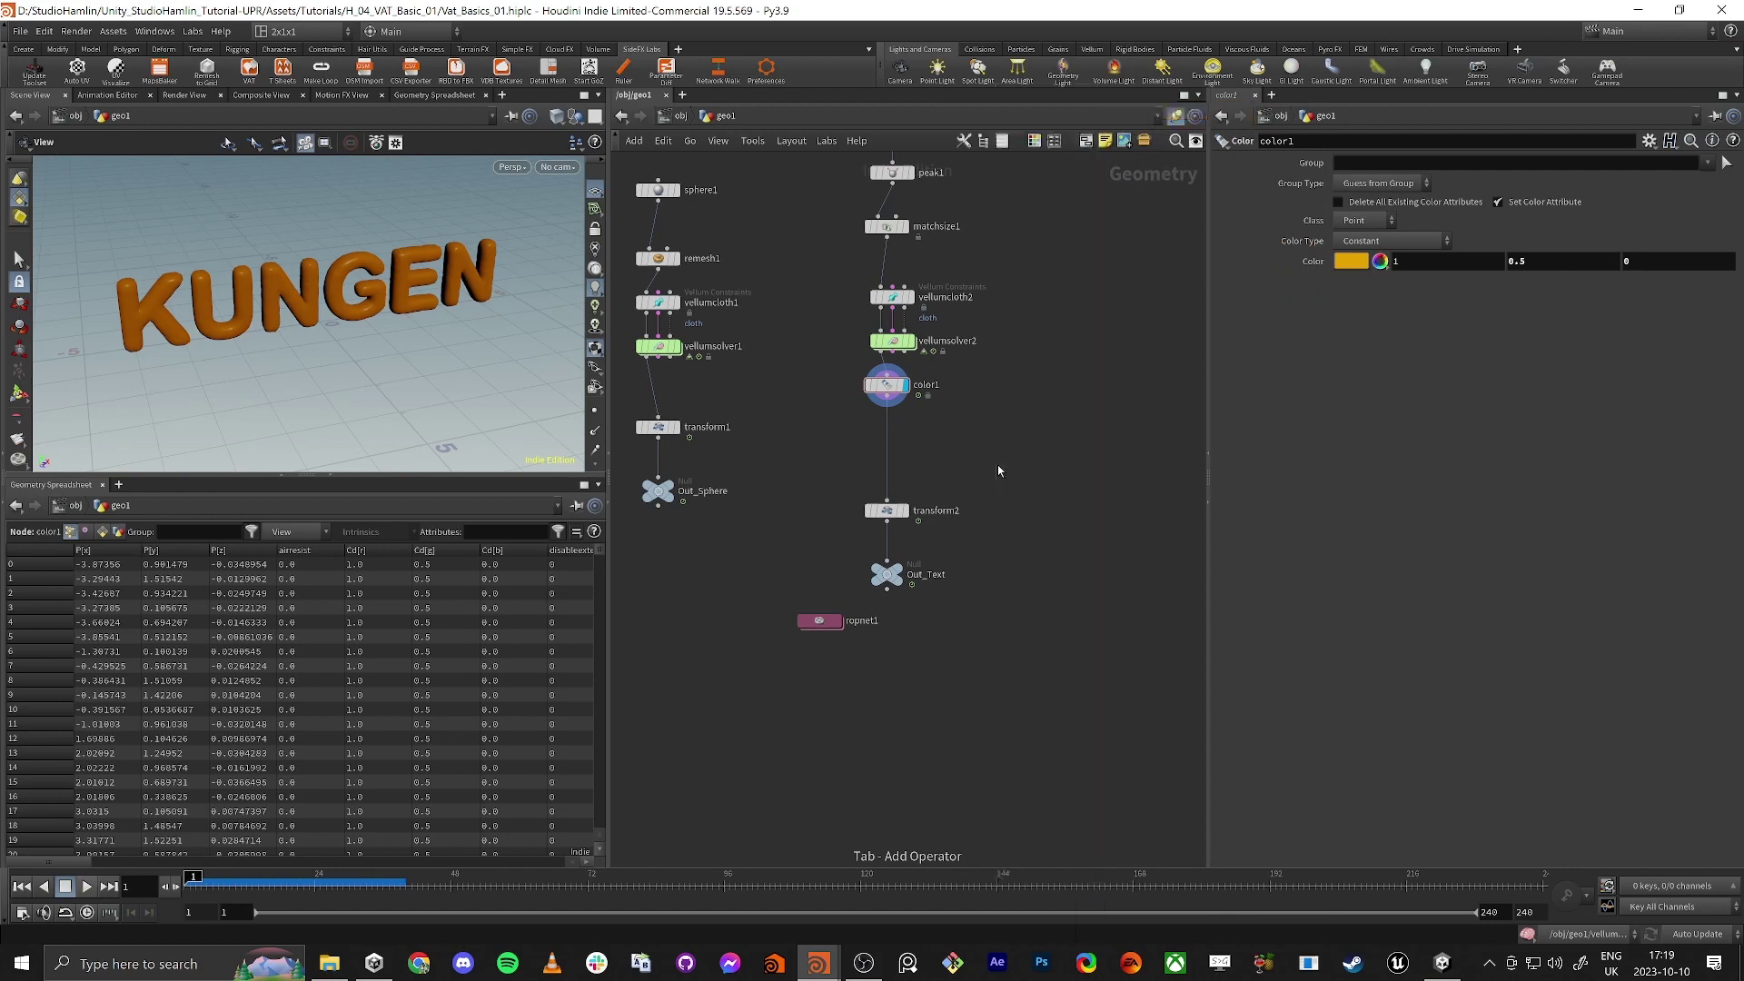
click(904, 440)
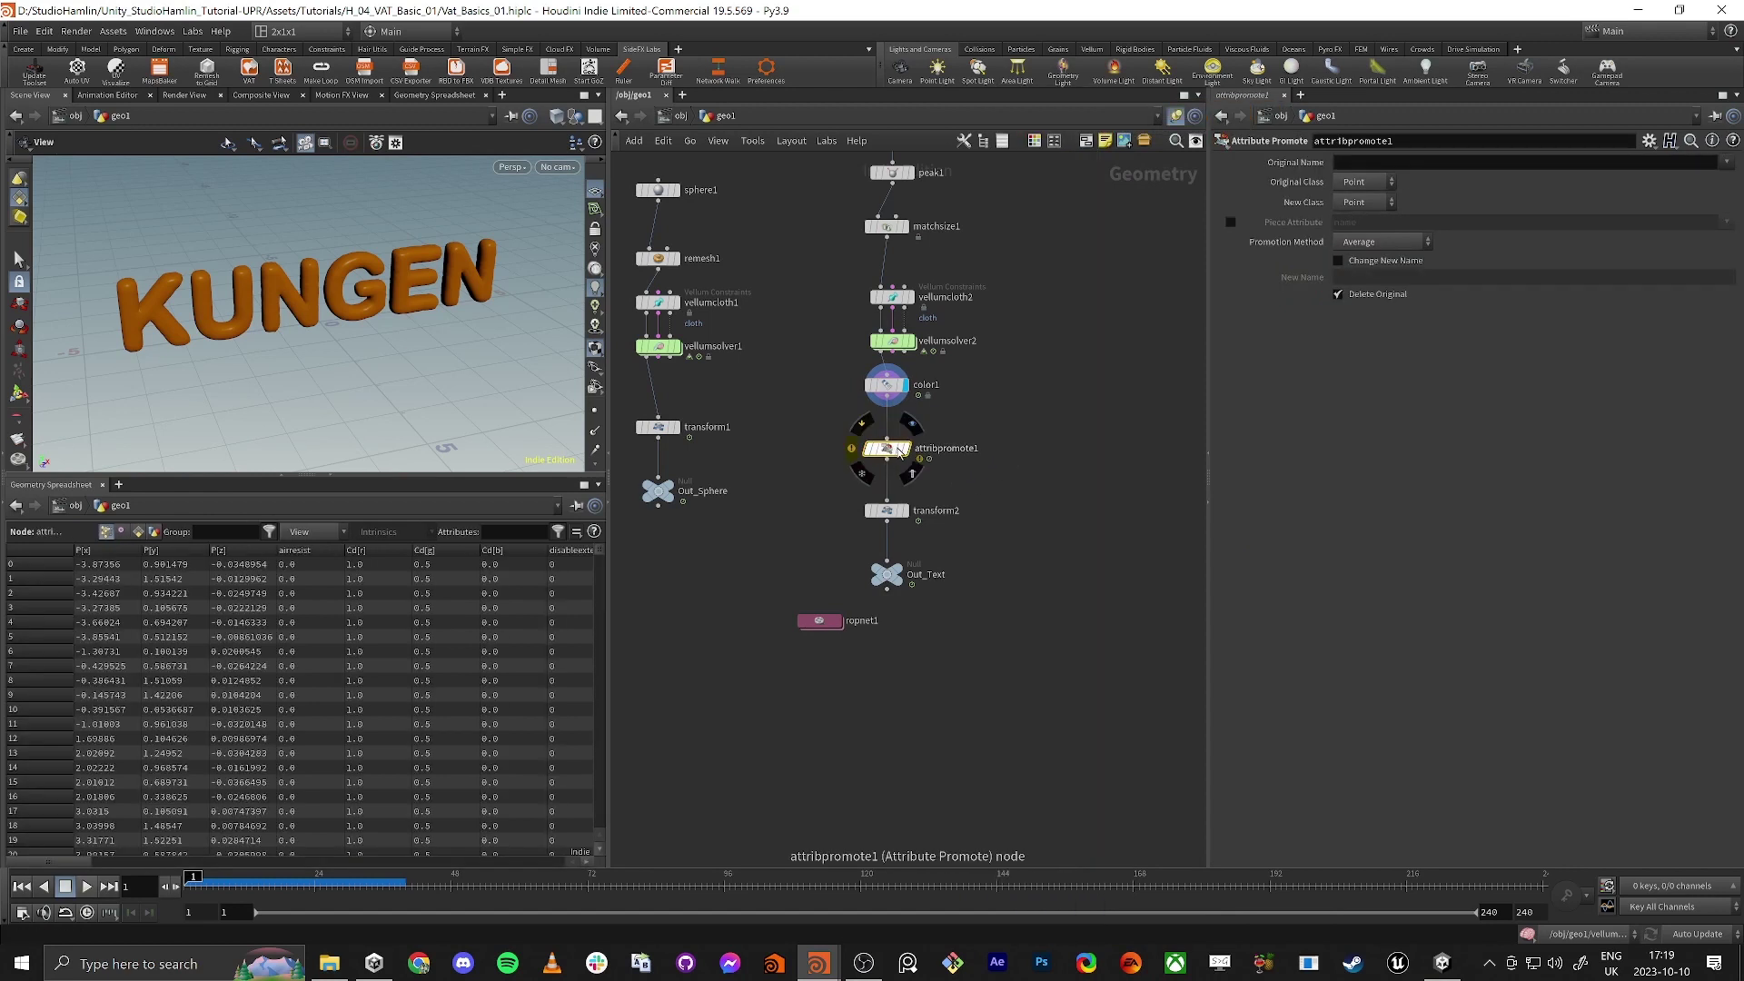
click(910, 454)
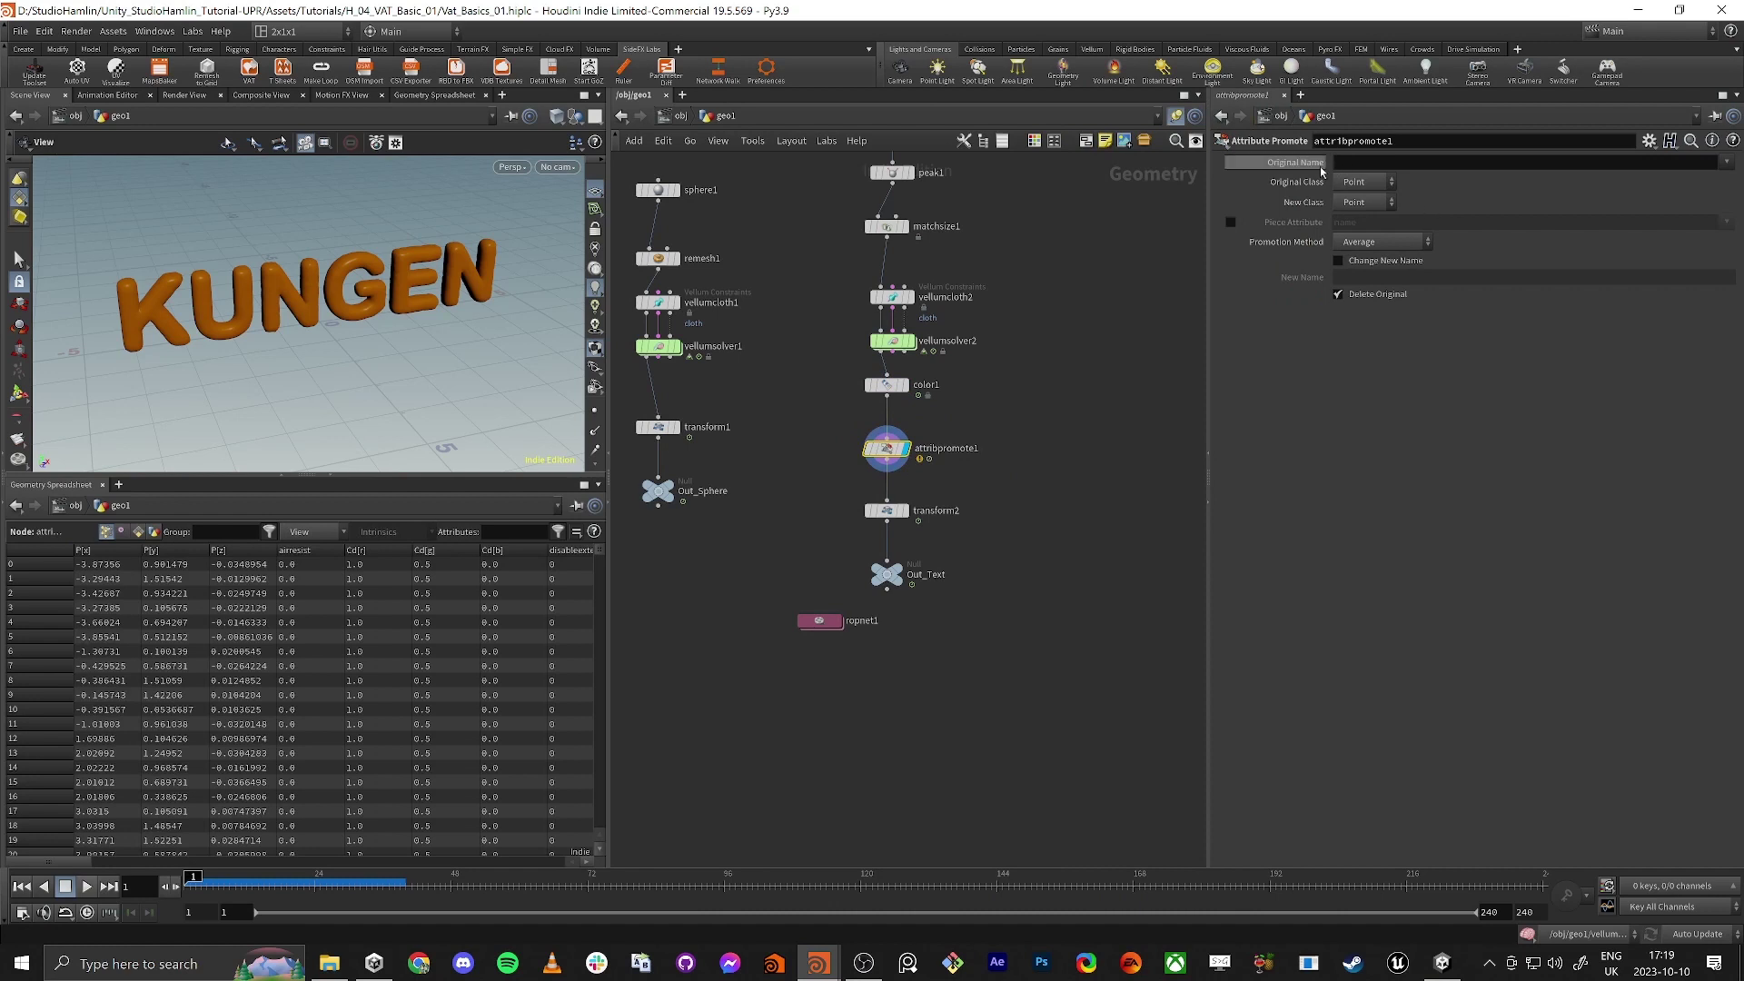
Step: Promote the Cd attribute from Point to Vertex under the new name Cd_v, and move ropnet1 lower in the network
click(1728, 163)
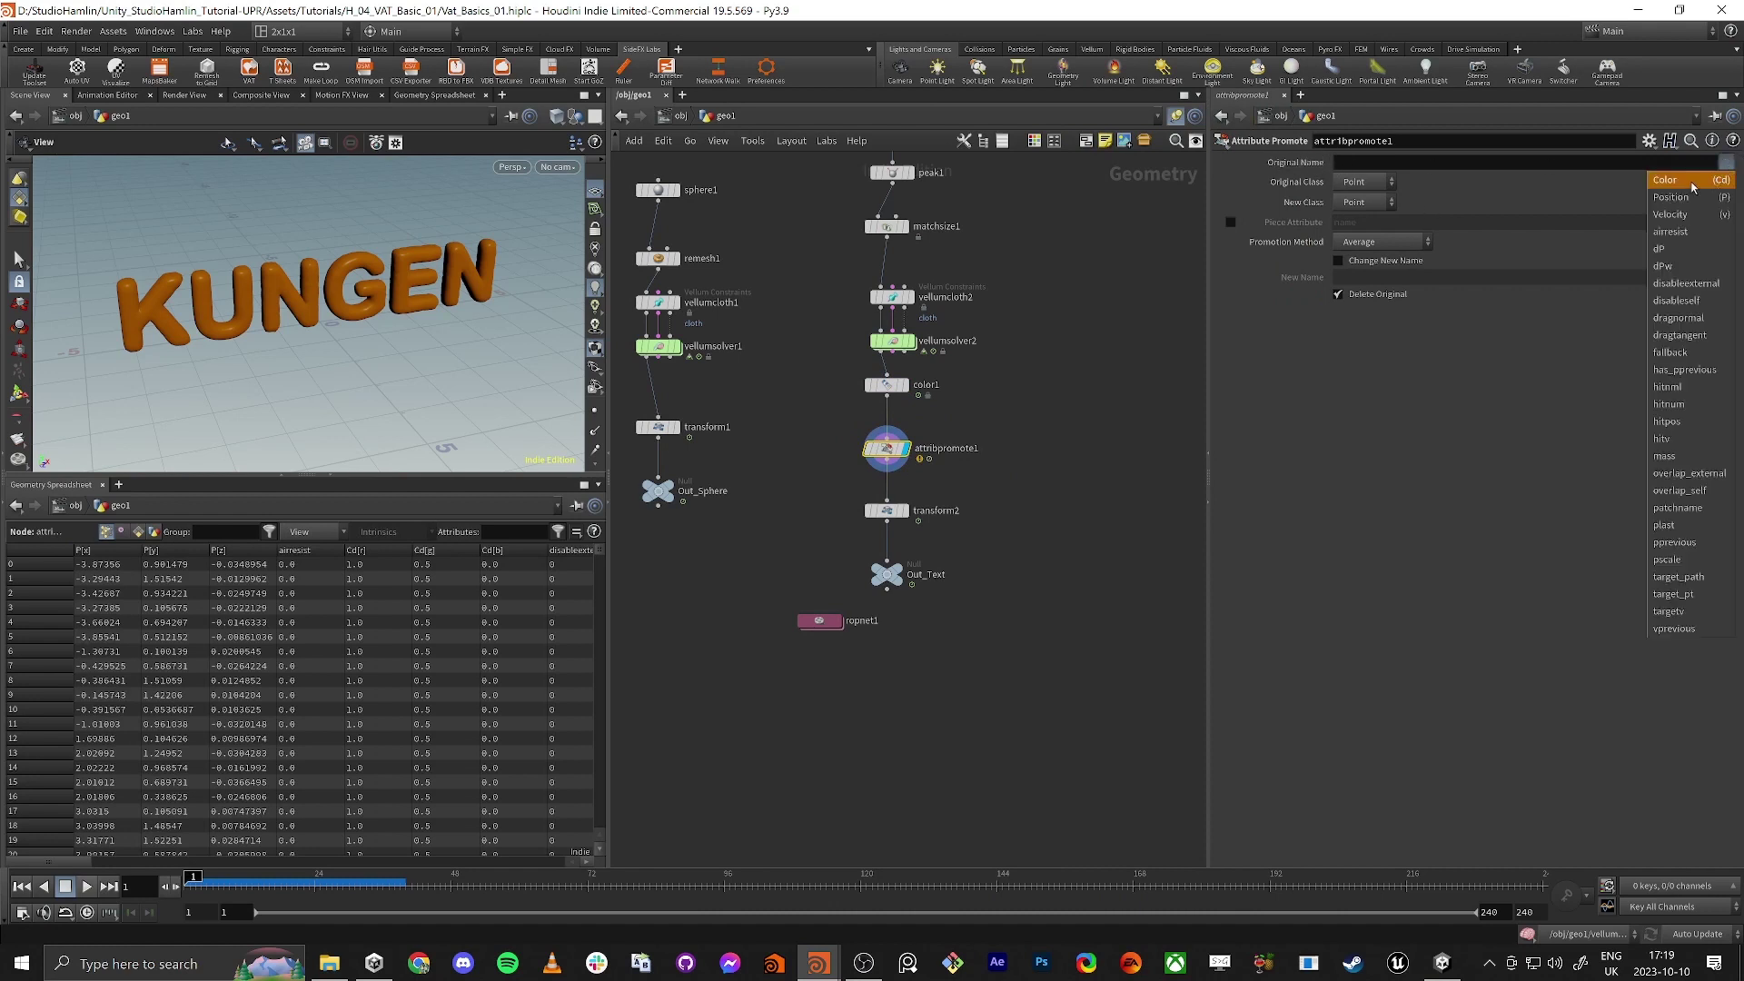
click(1692, 181)
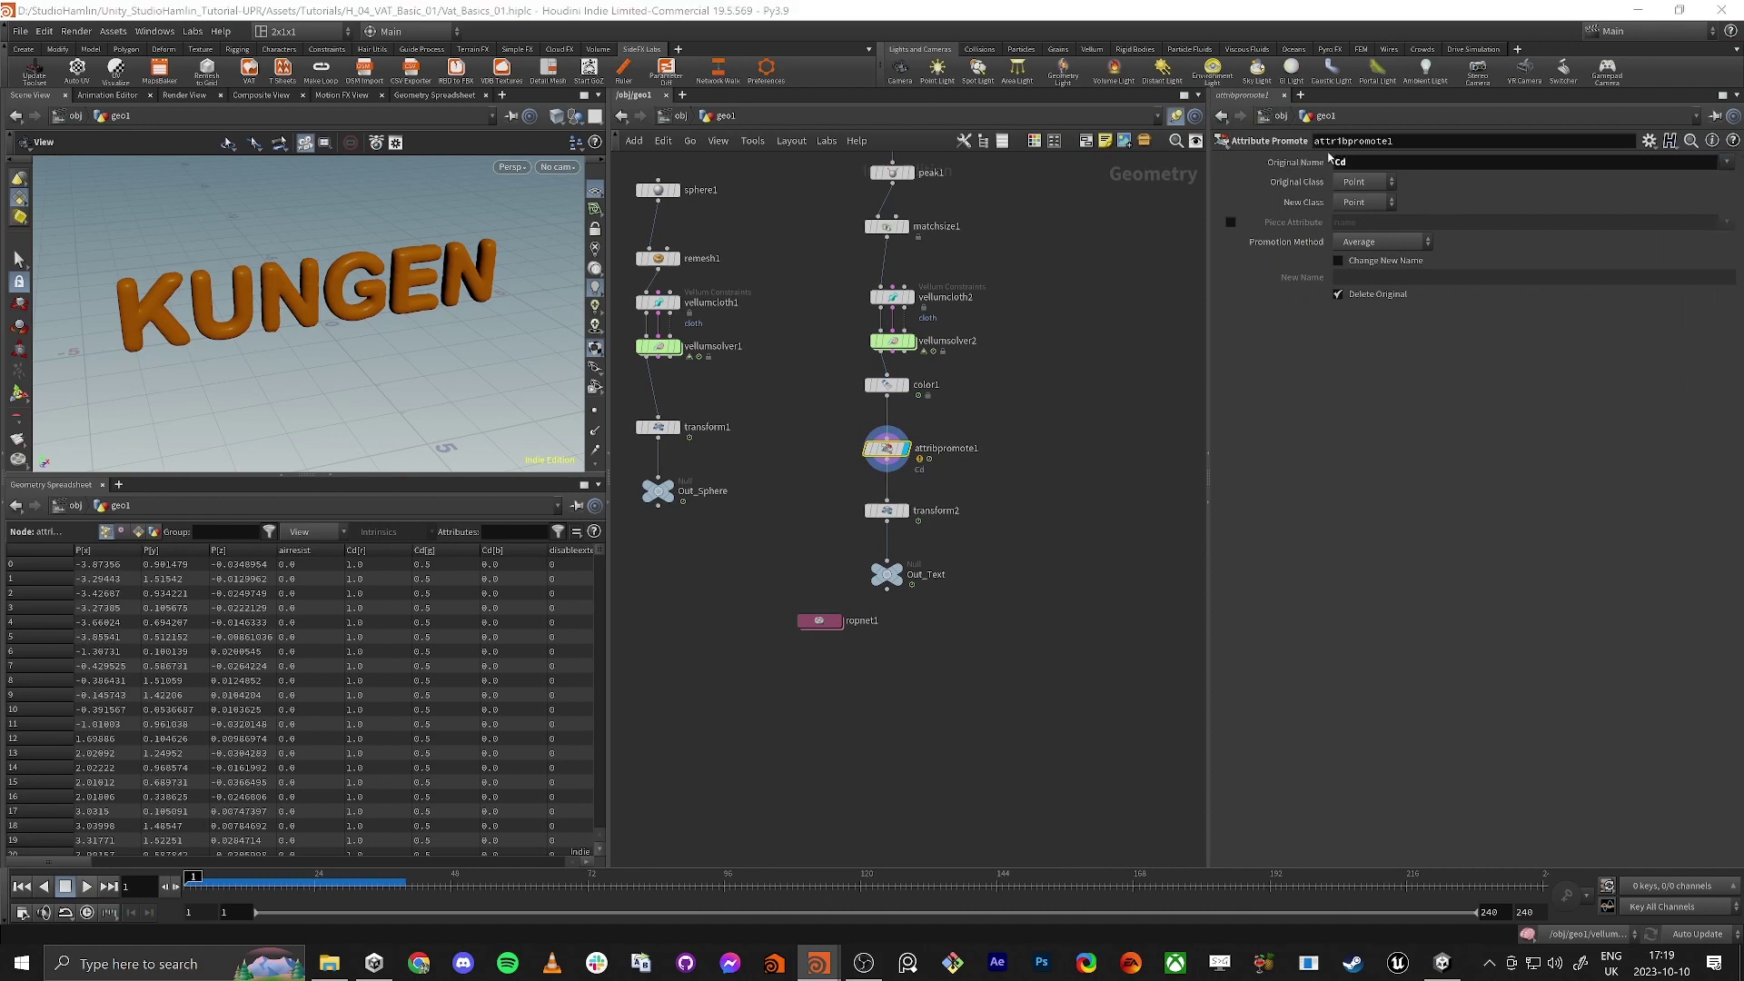
click(1354, 201)
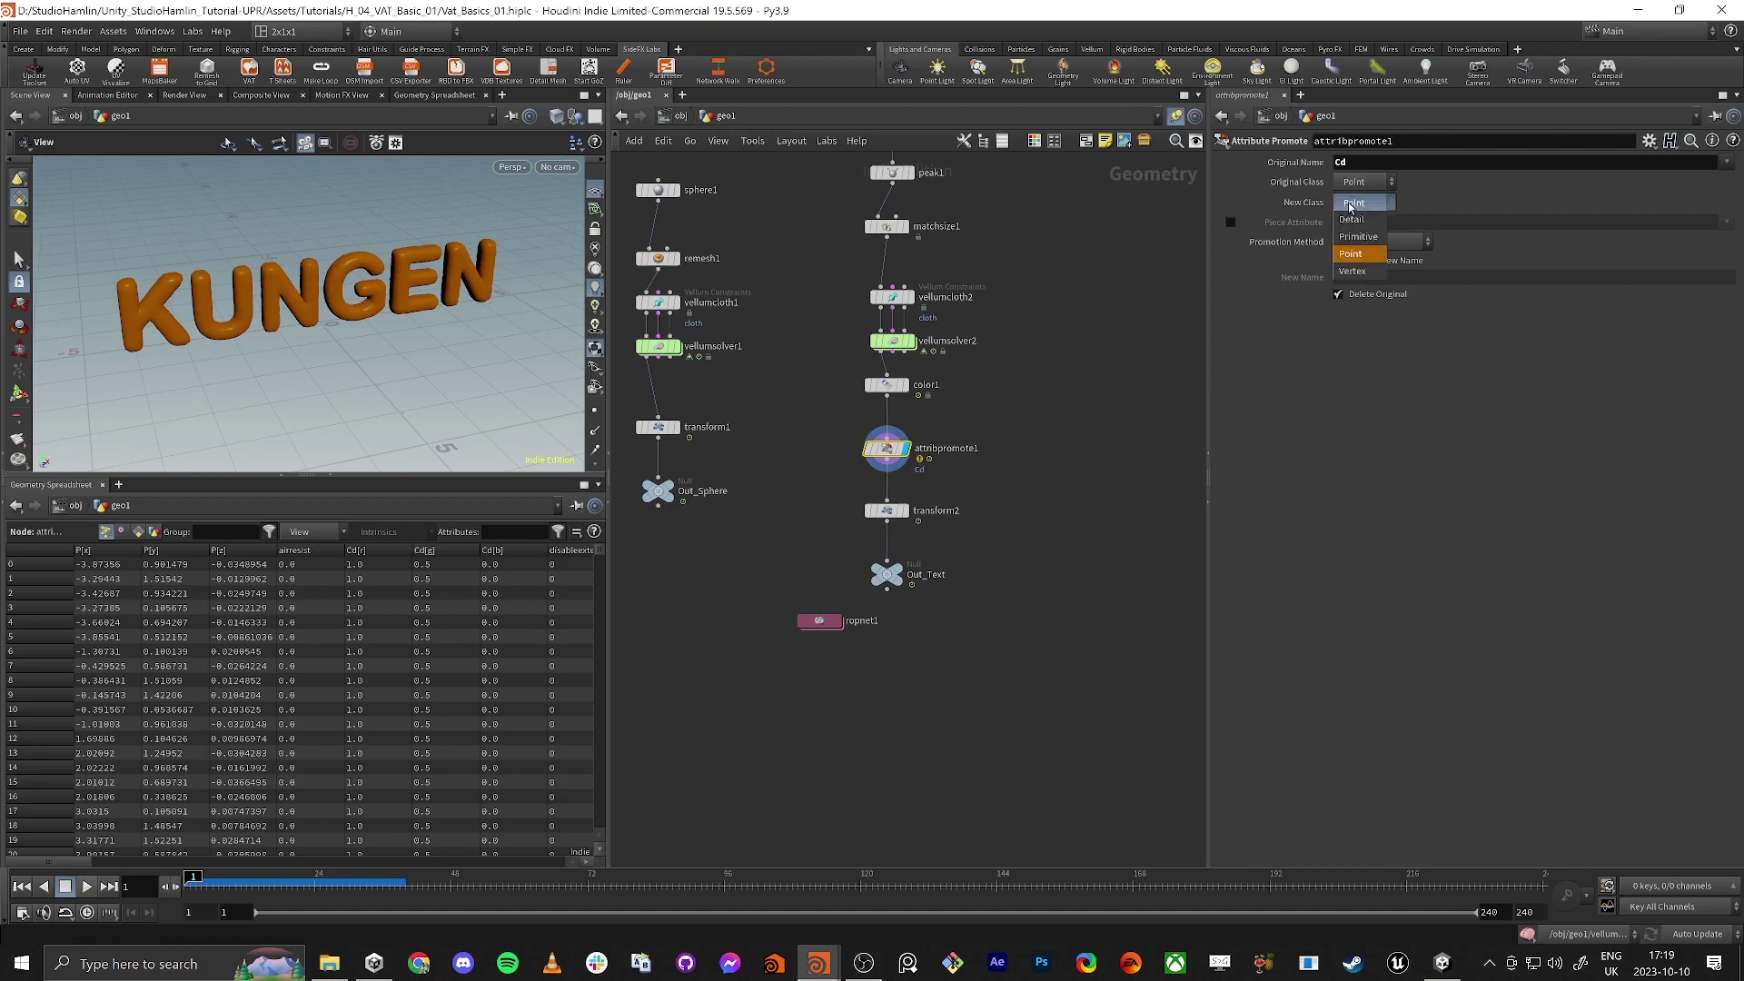
click(1339, 278)
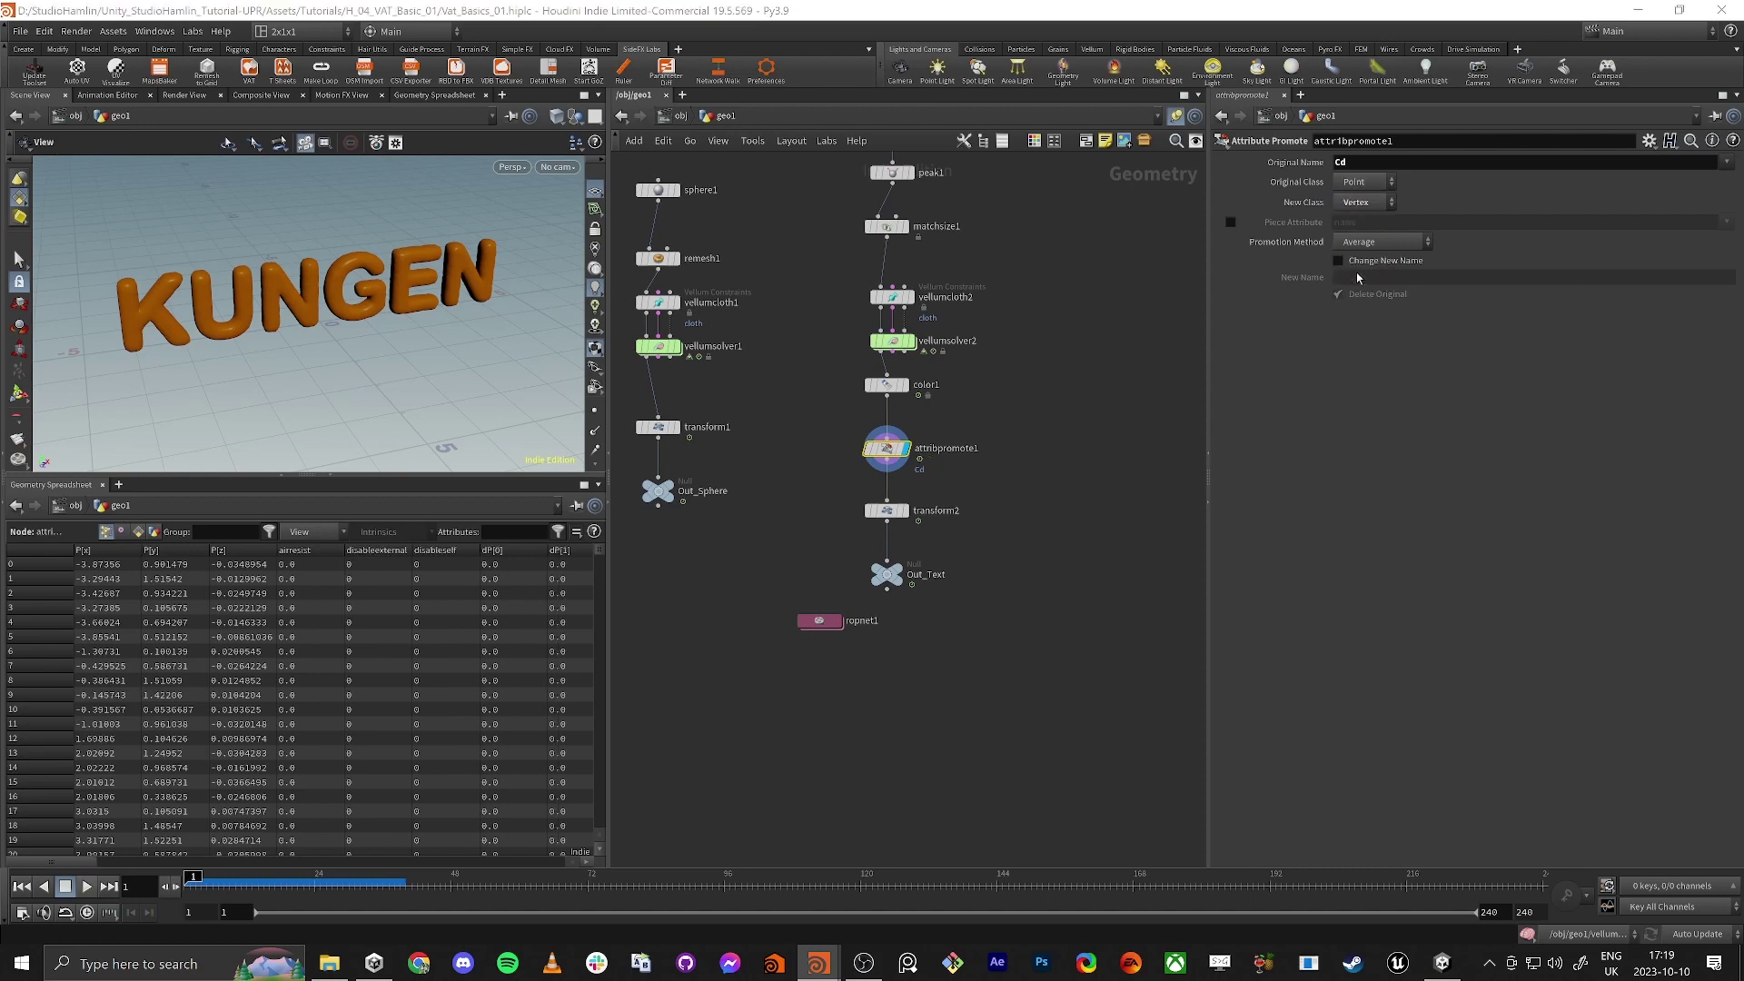
click(1397, 262)
click(1371, 278)
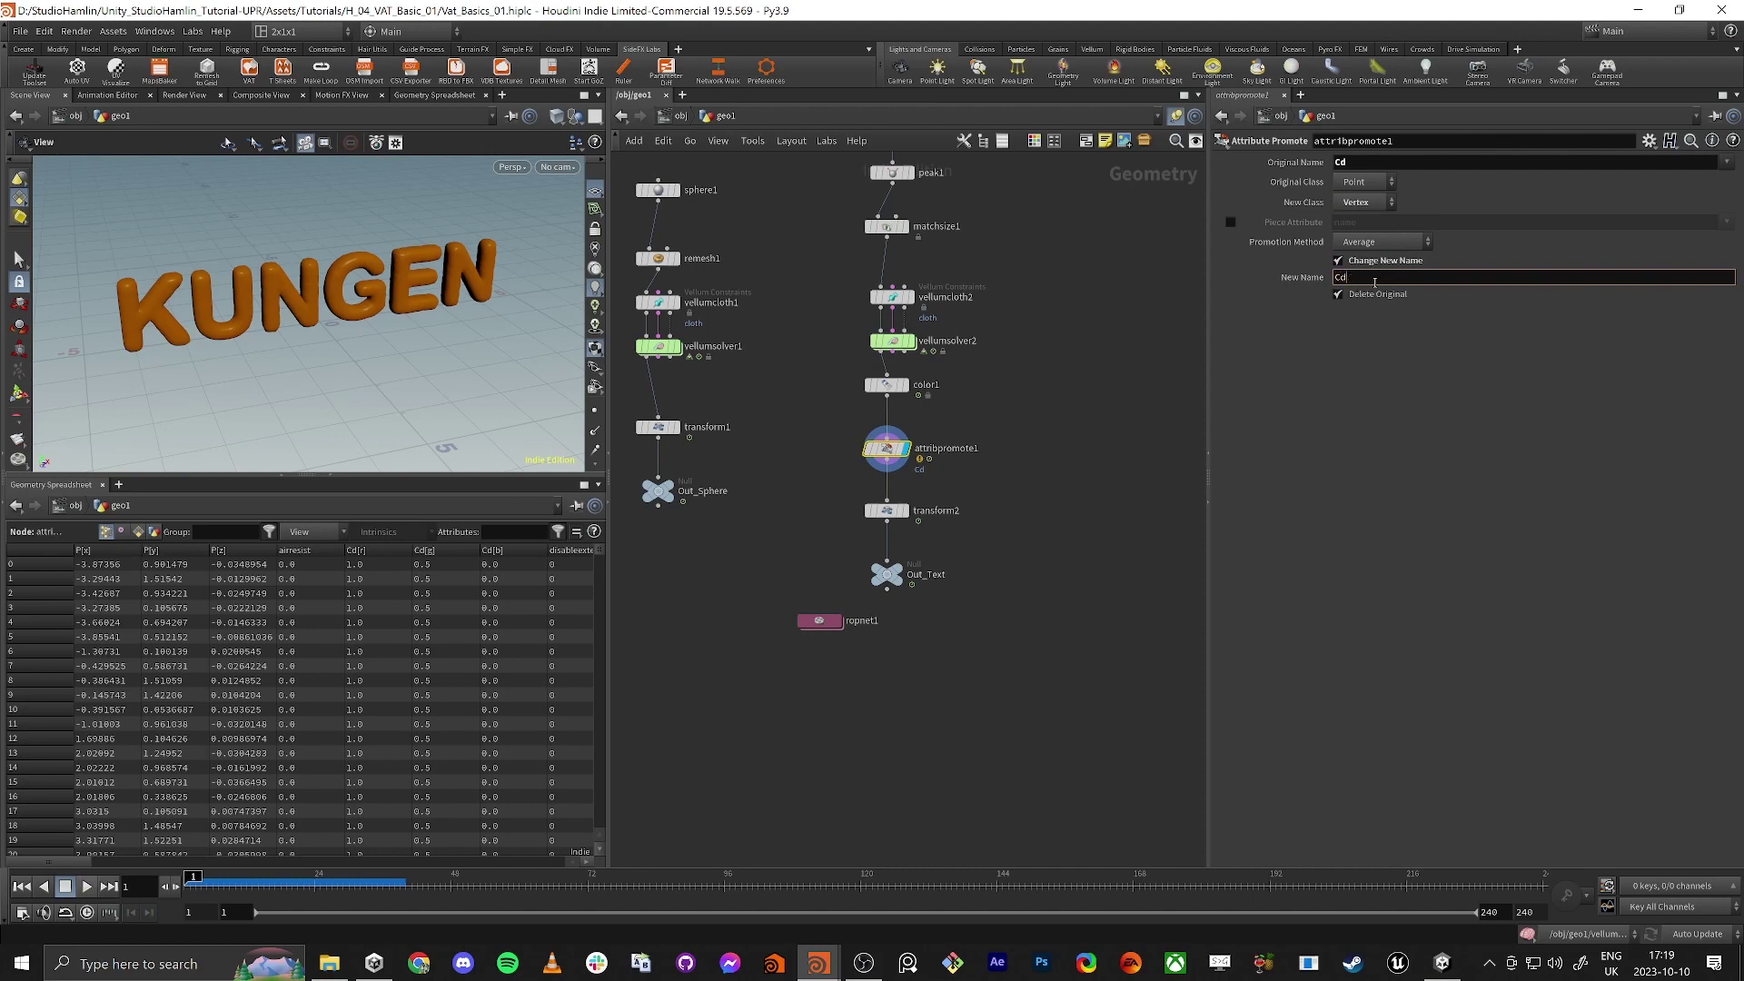
key(Return)
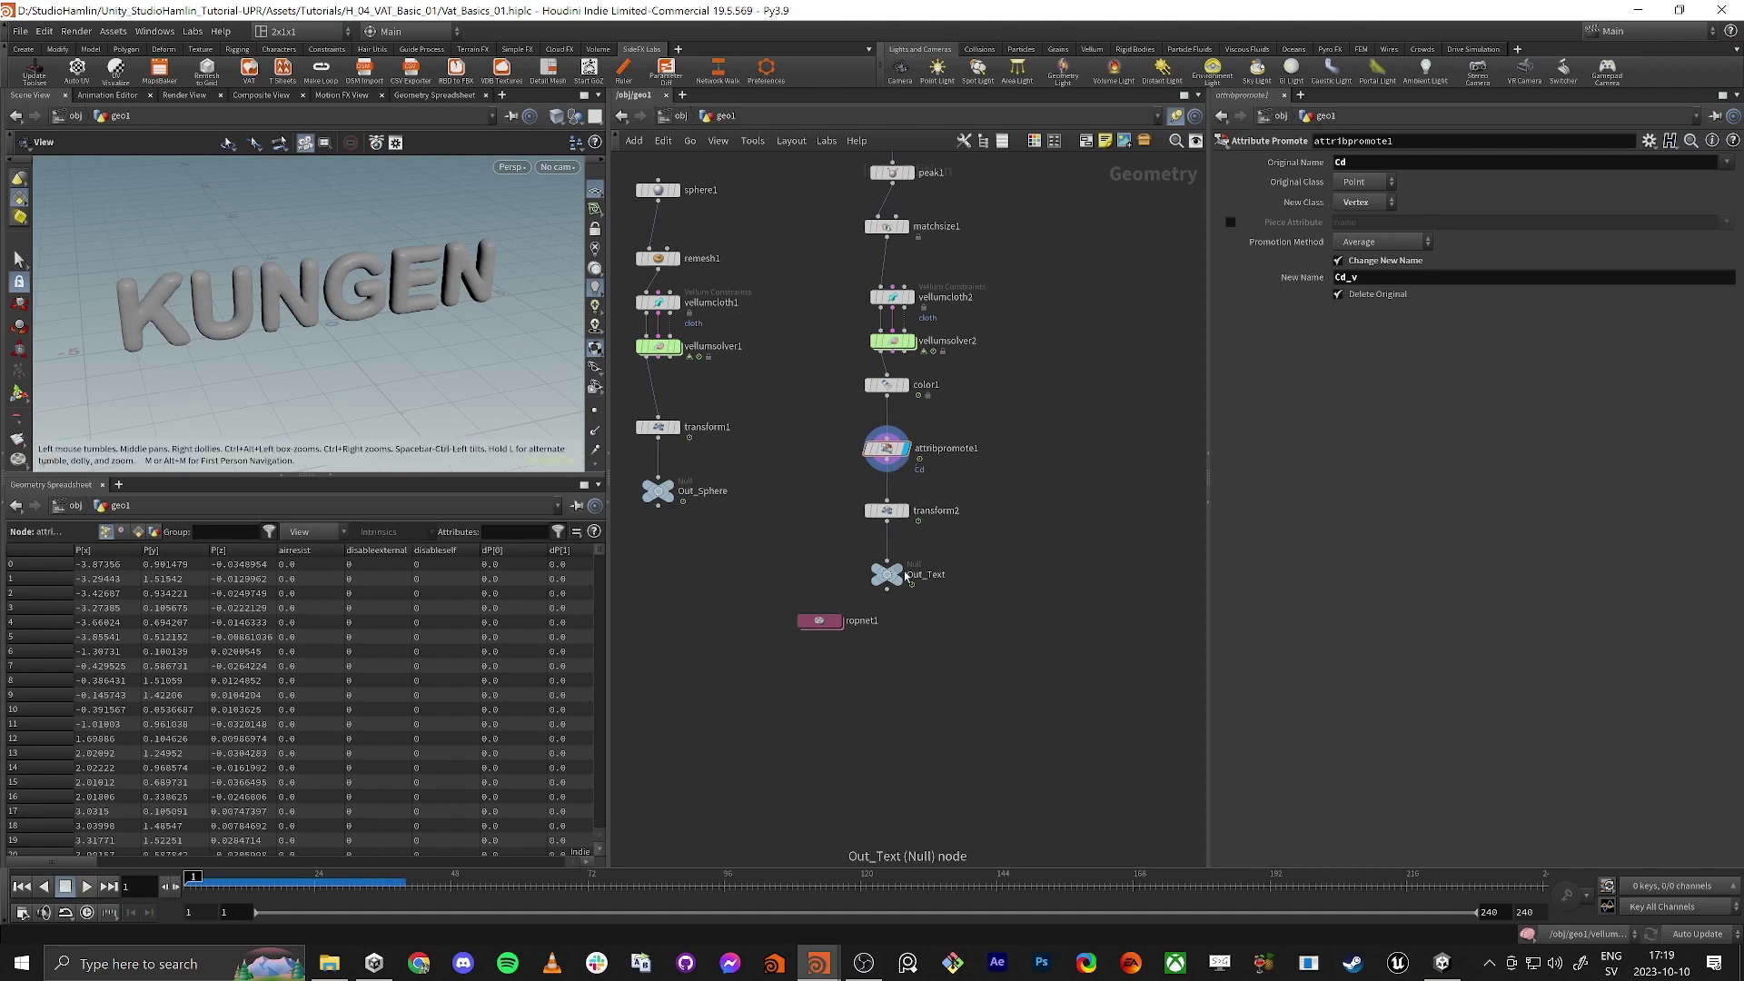
drag(816, 630, 803, 690)
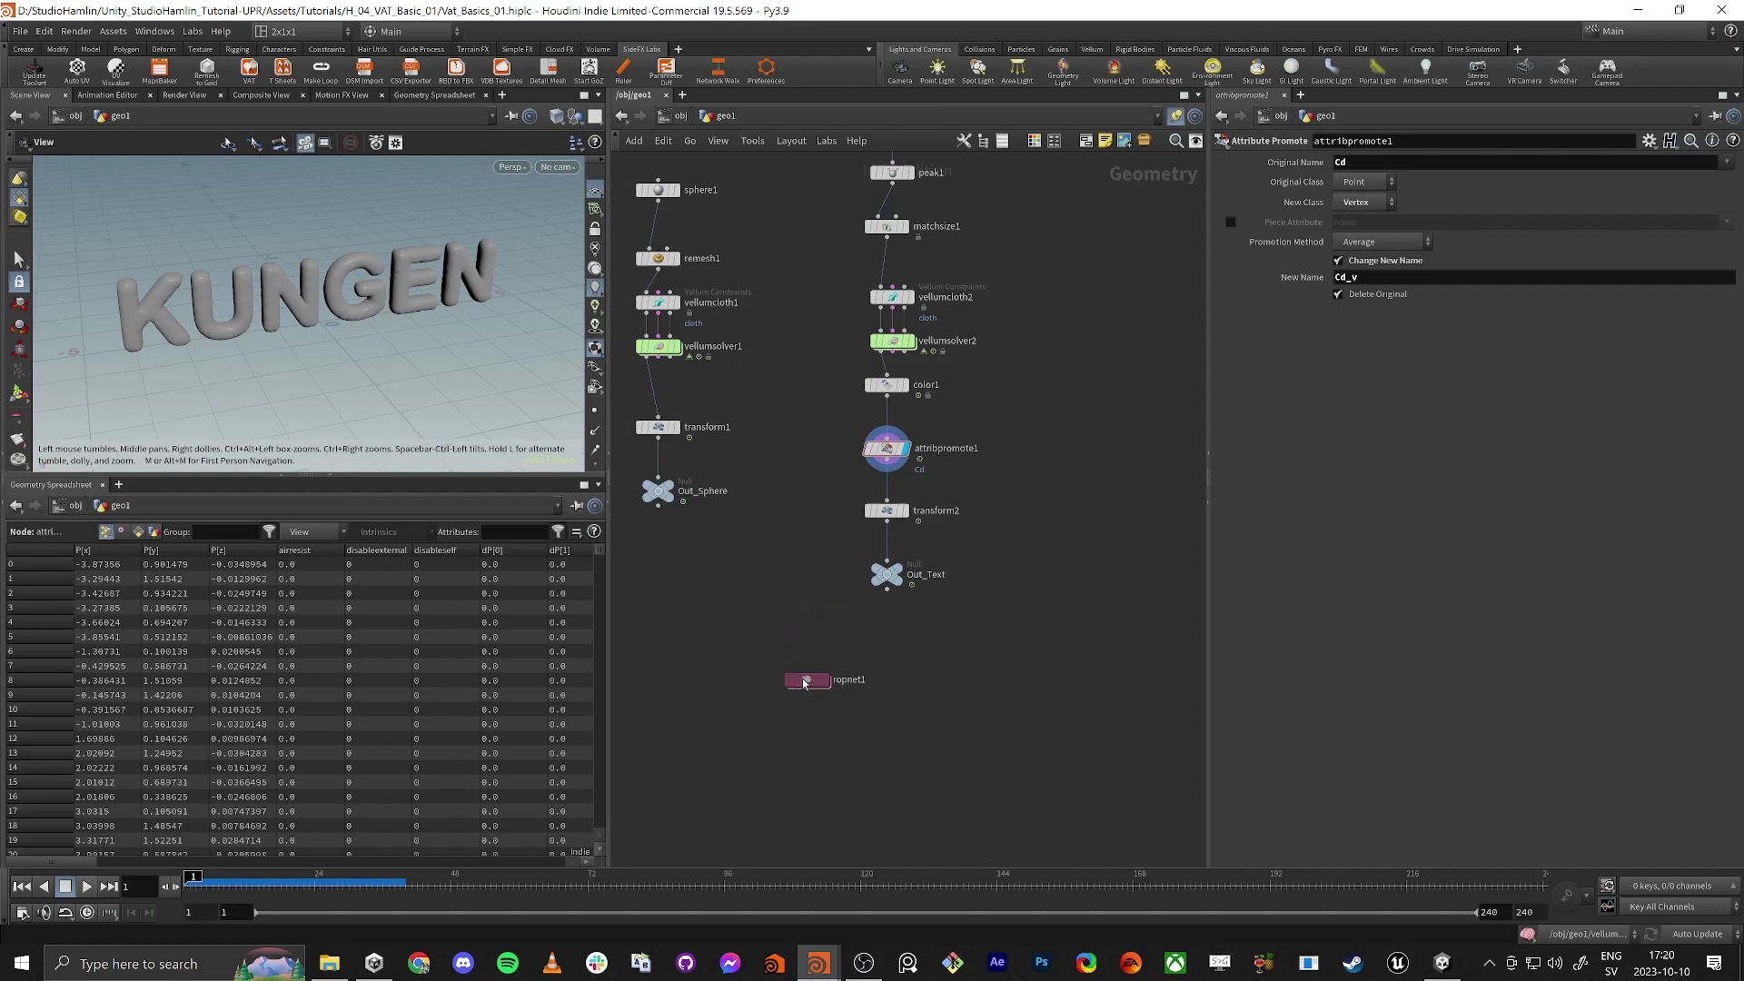
Step: Enter ropnet1 and check the Text node's static mesh vertex colors option, export asset name and input geometry path
double_click(804, 683)
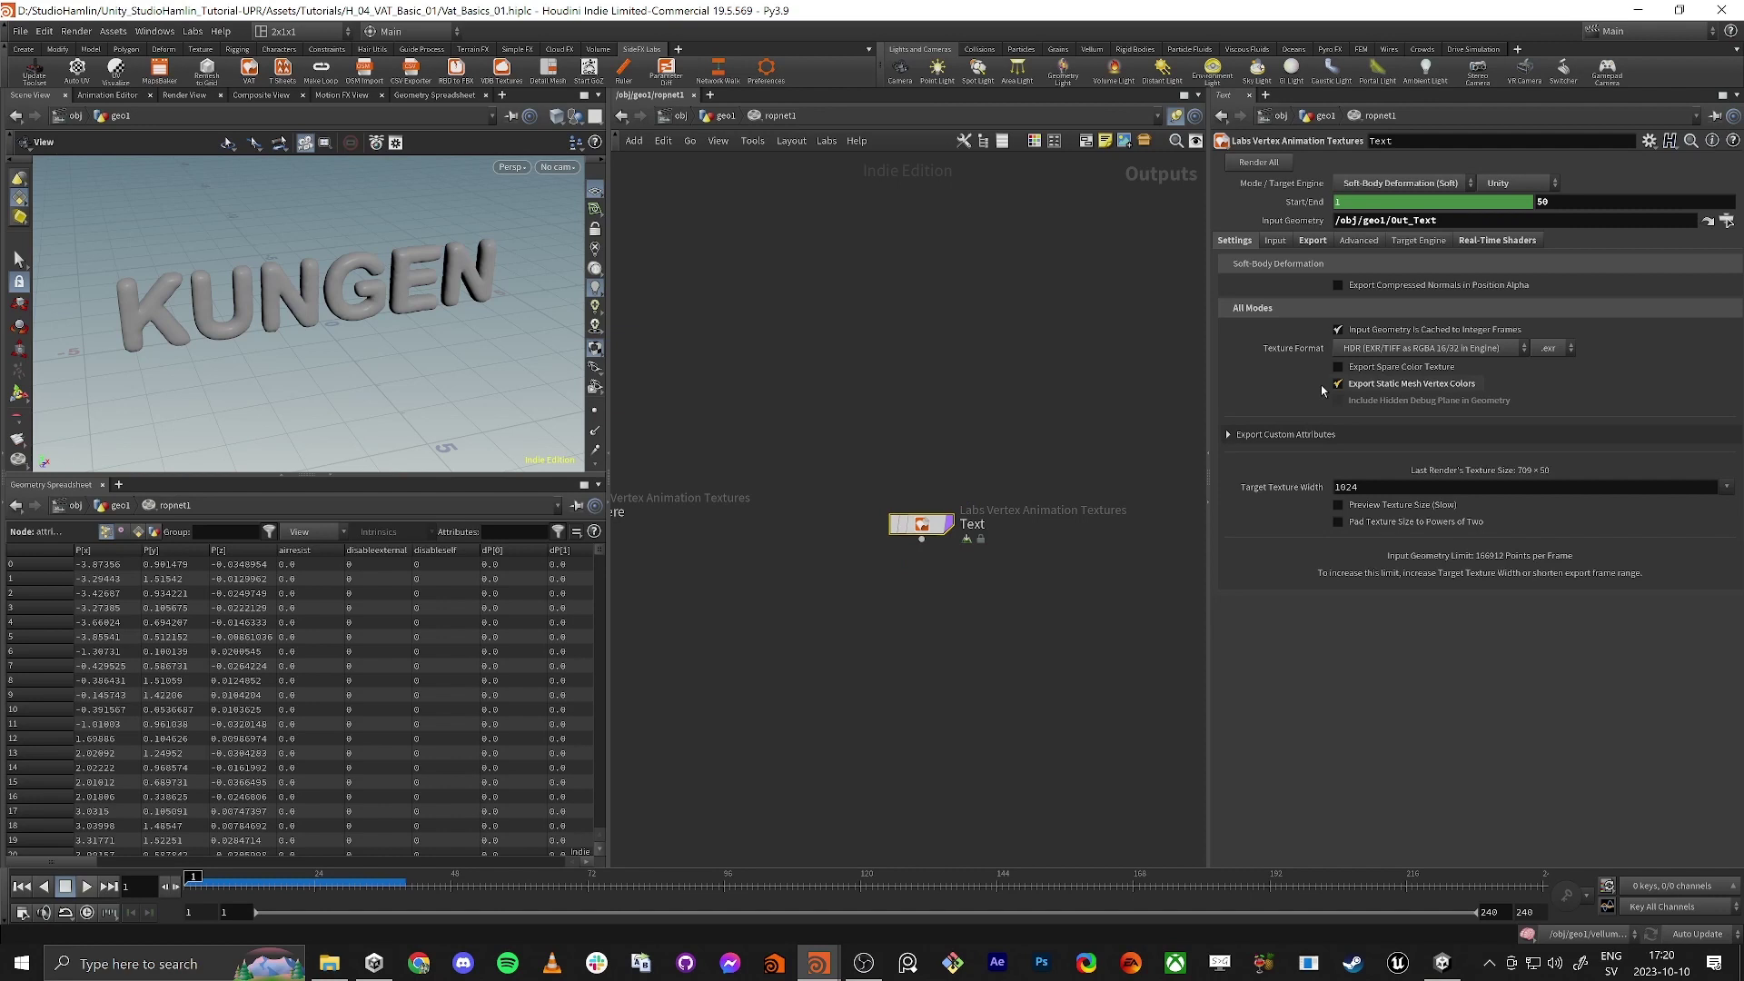
mouse_move(1425, 388)
click(1311, 241)
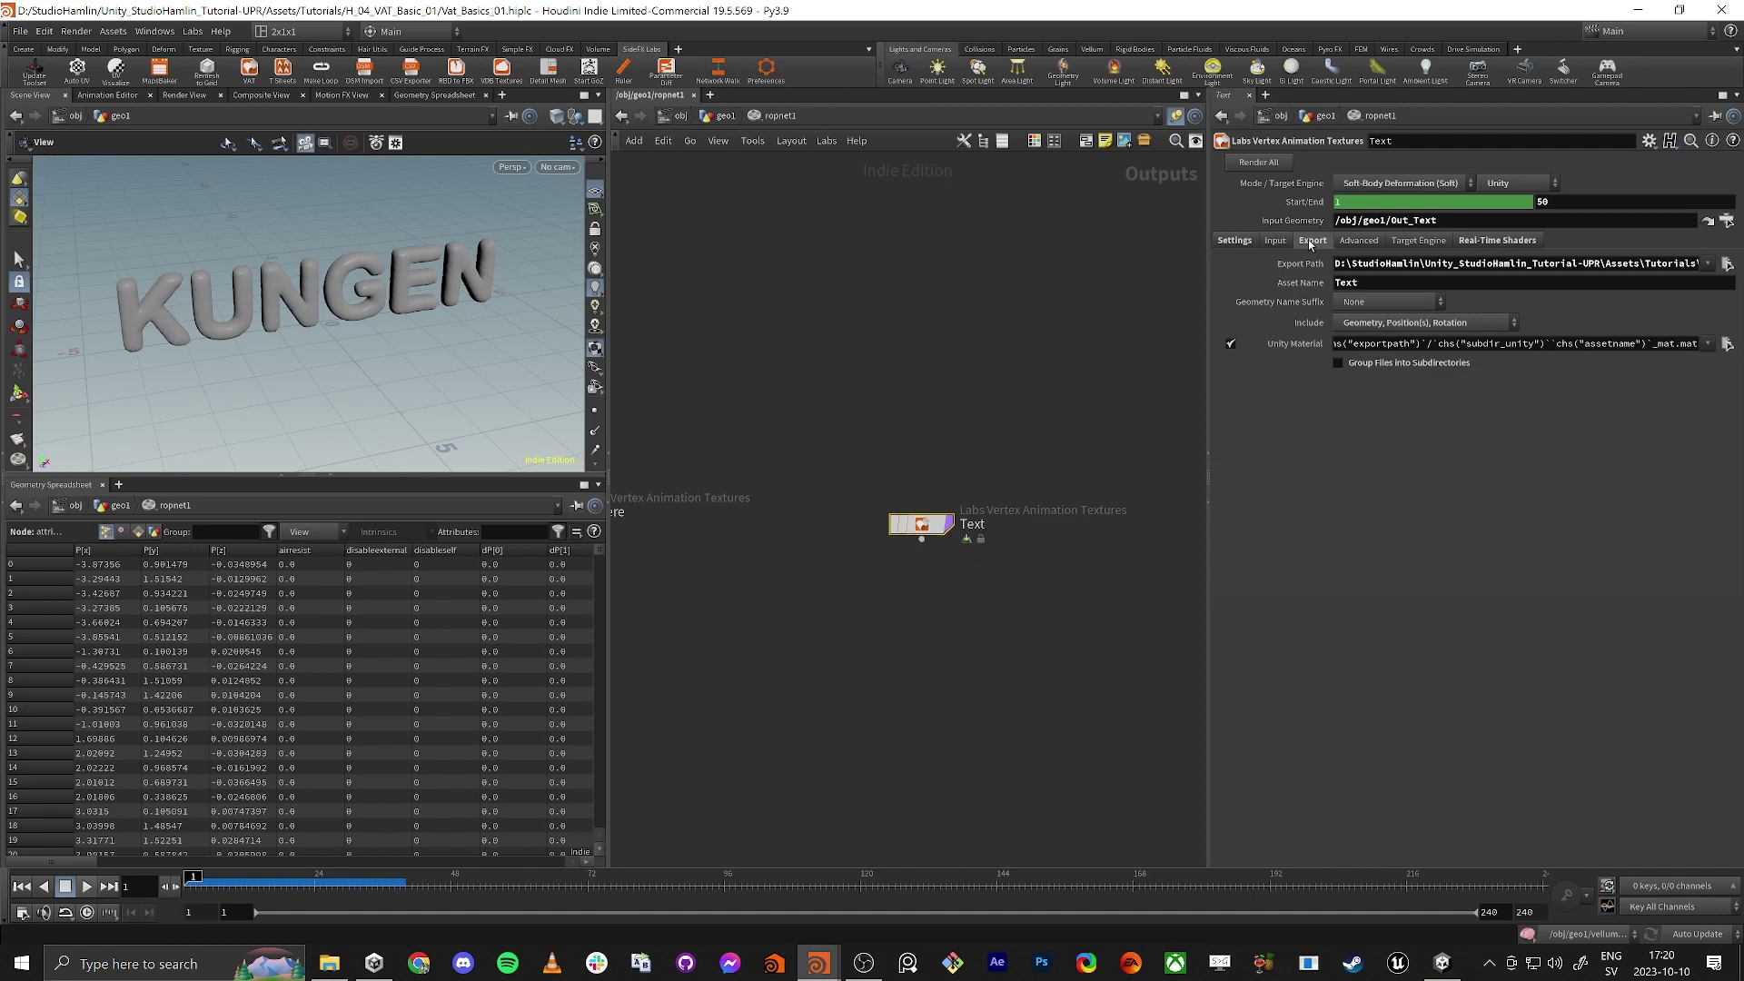
click(1374, 282)
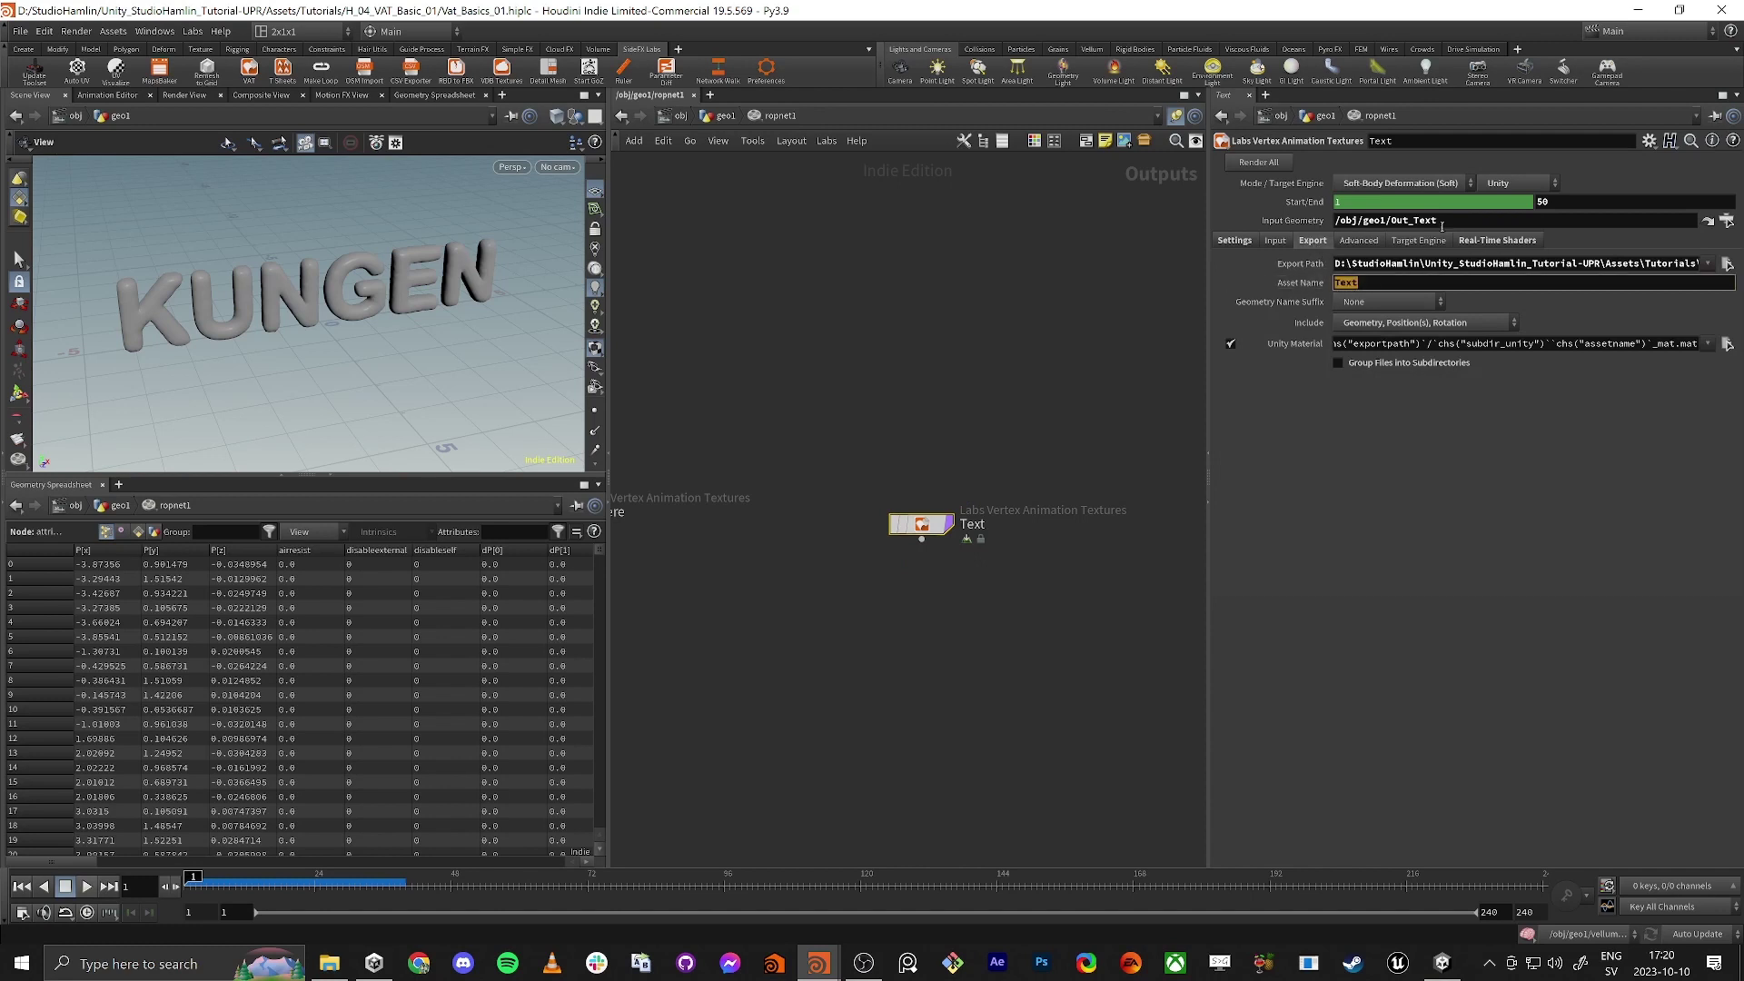
drag(1445, 220, 1404, 220)
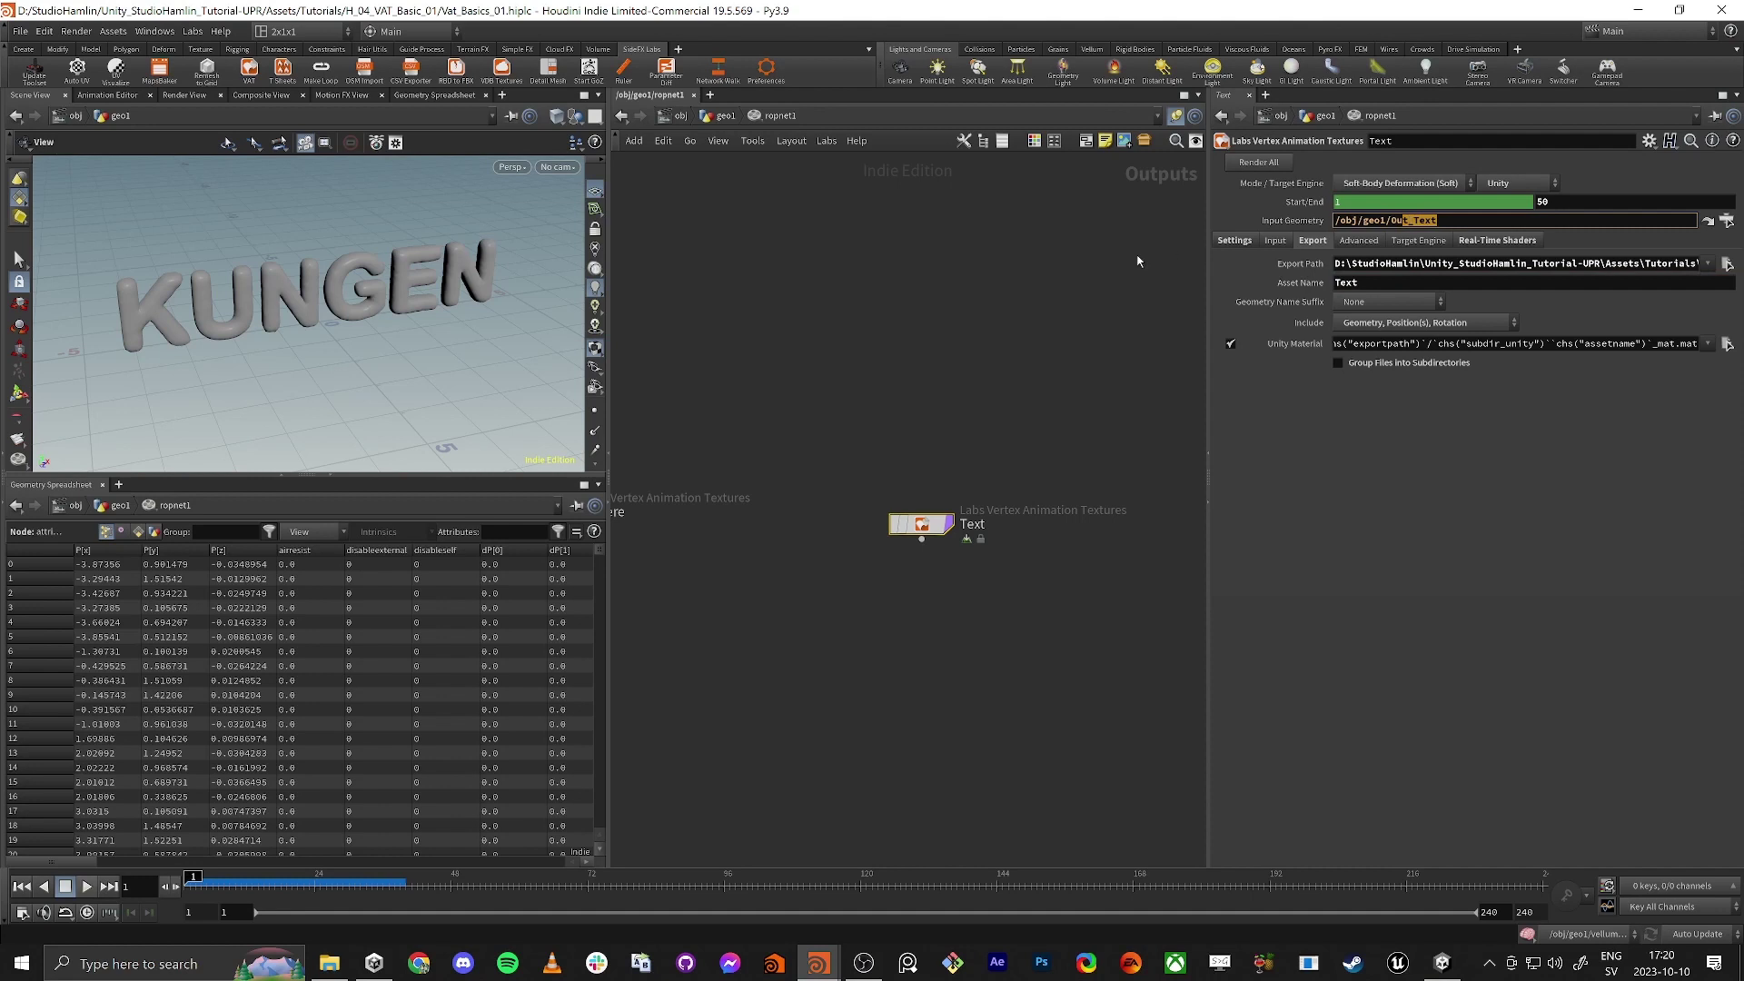
Step: Scrub the text simulation through to frame 100, set the Text export's end frame to 100, and render all its outputs
drag(265, 883, 593, 887)
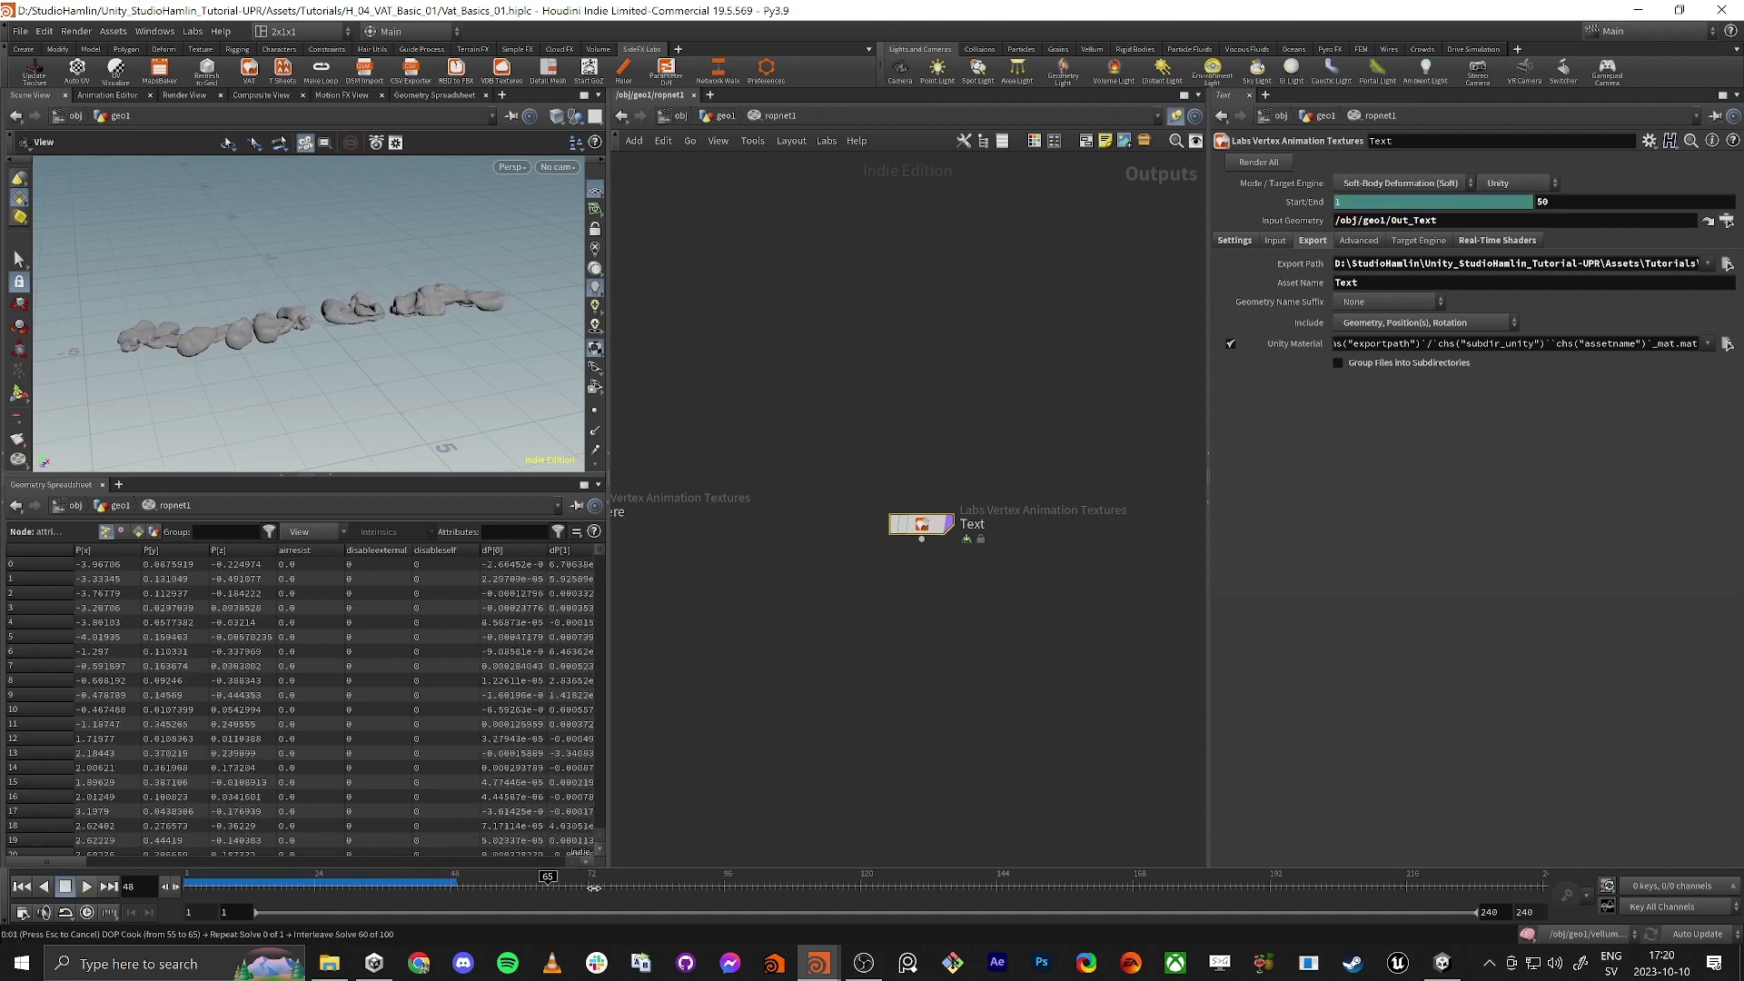
drag(717, 884, 724, 883)
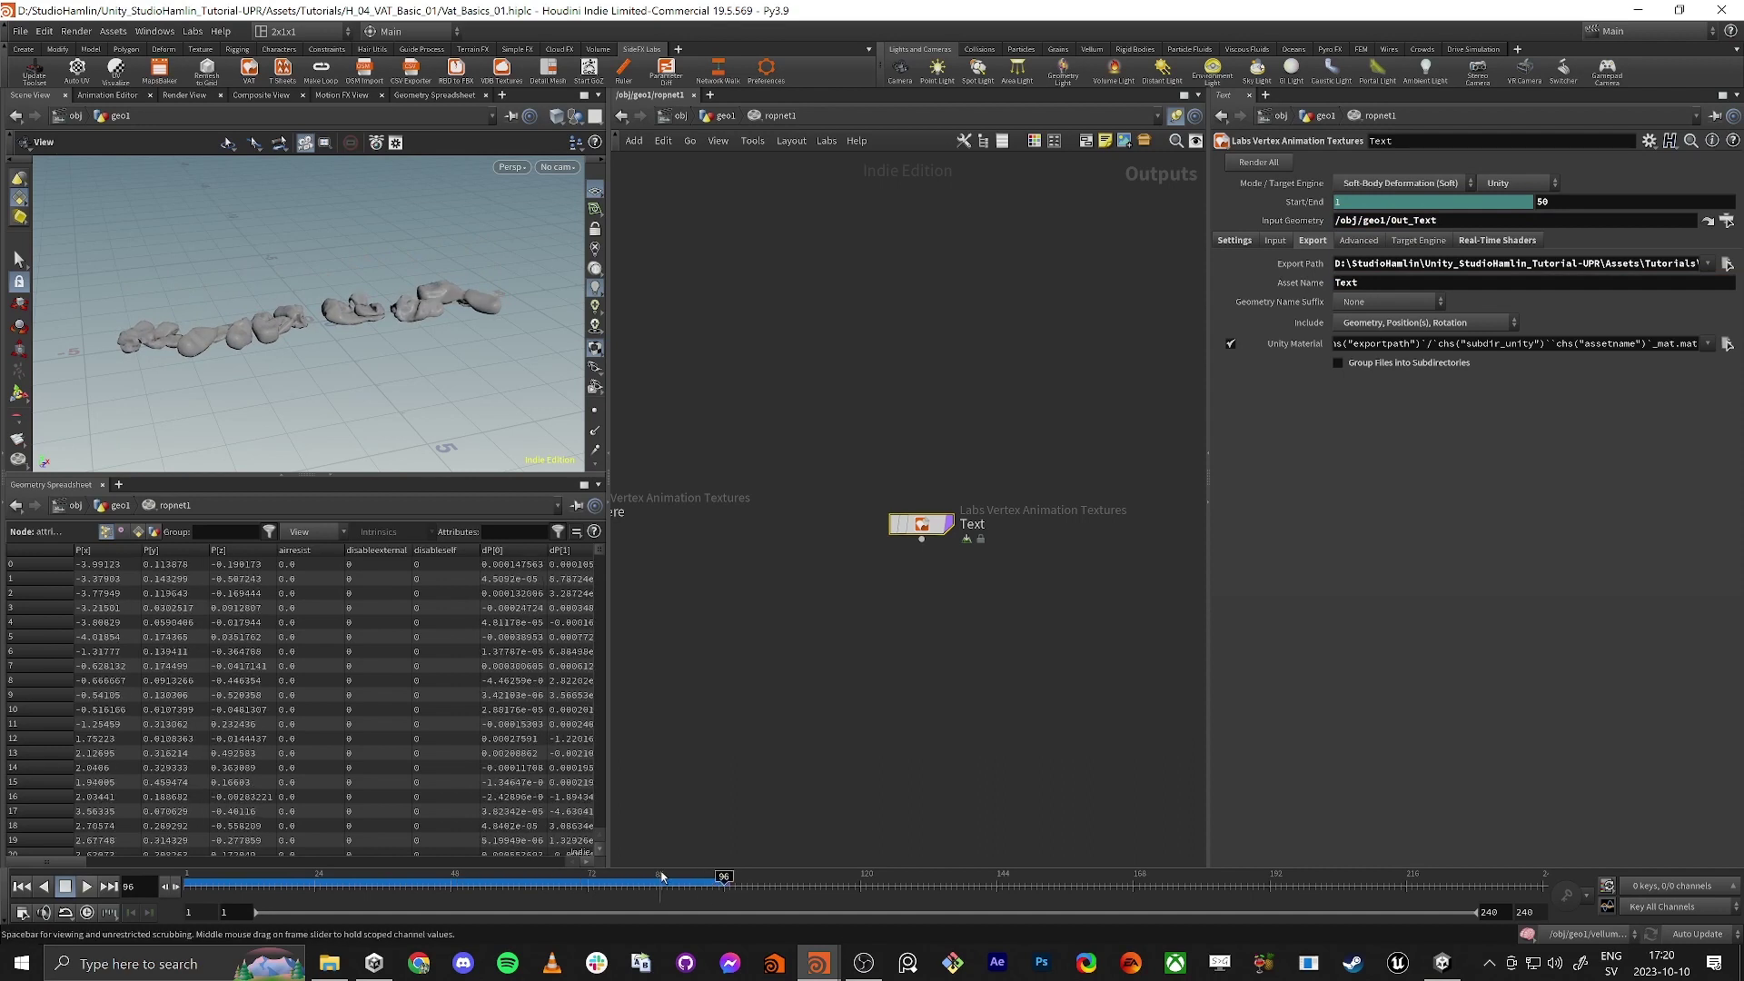
drag(661, 879, 747, 882)
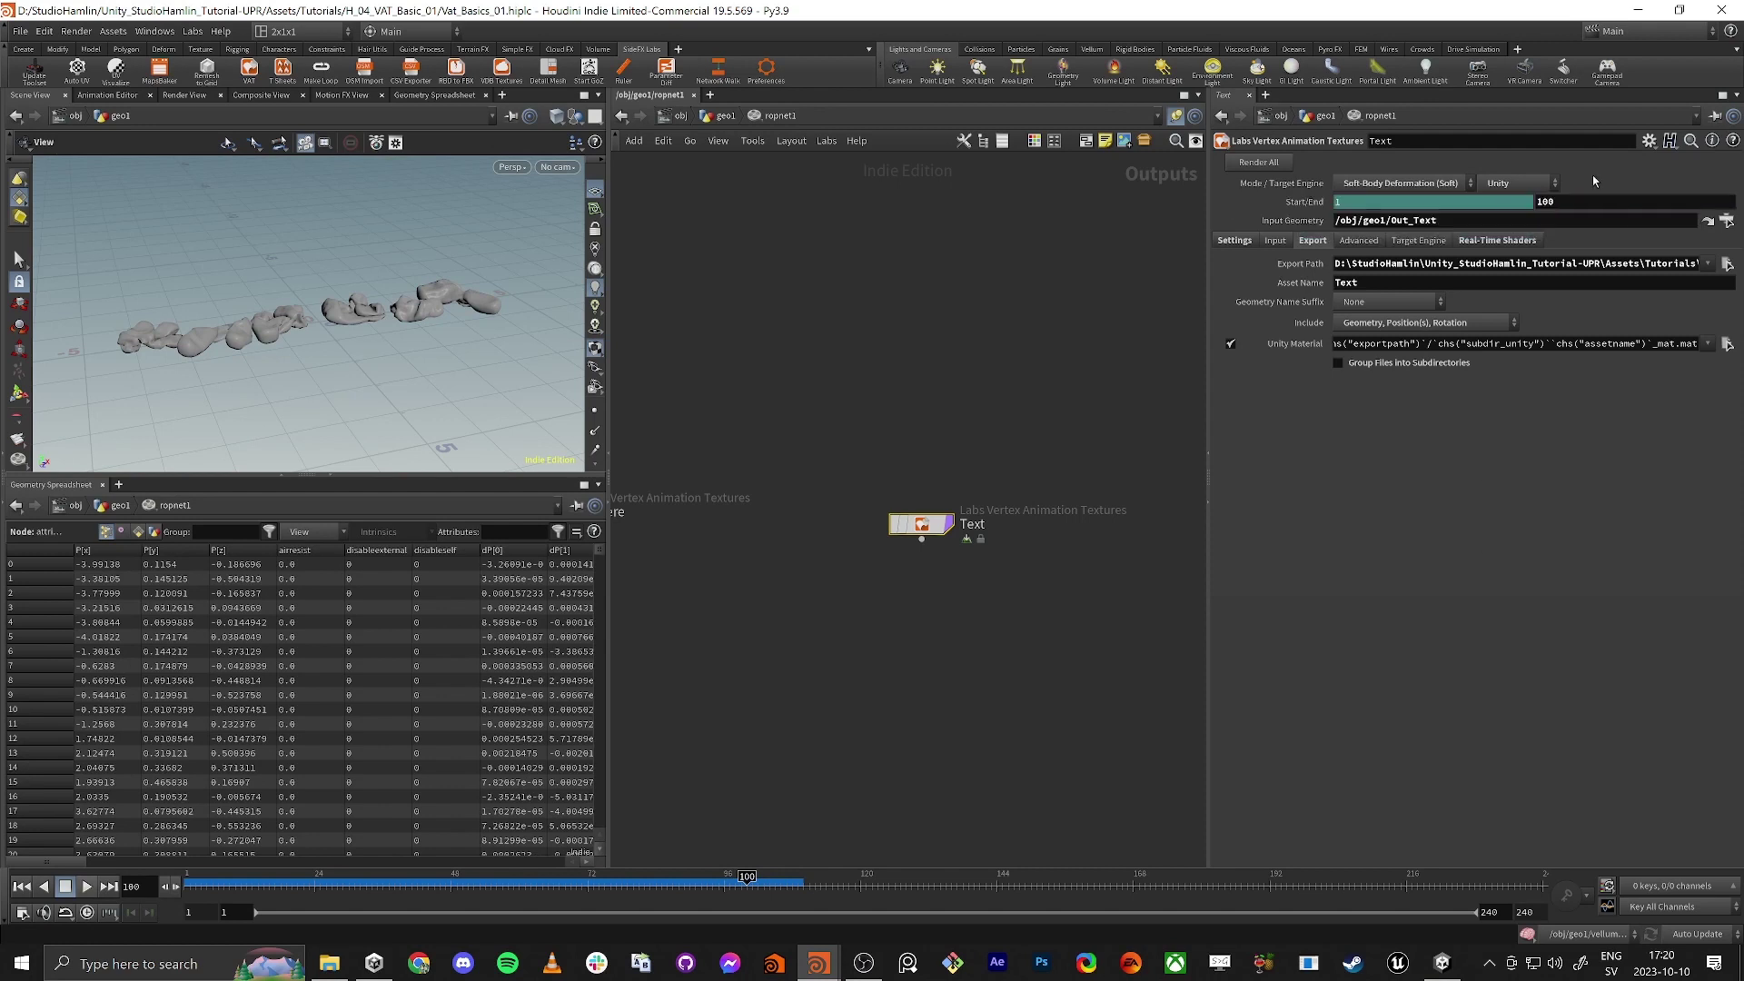
click(1259, 164)
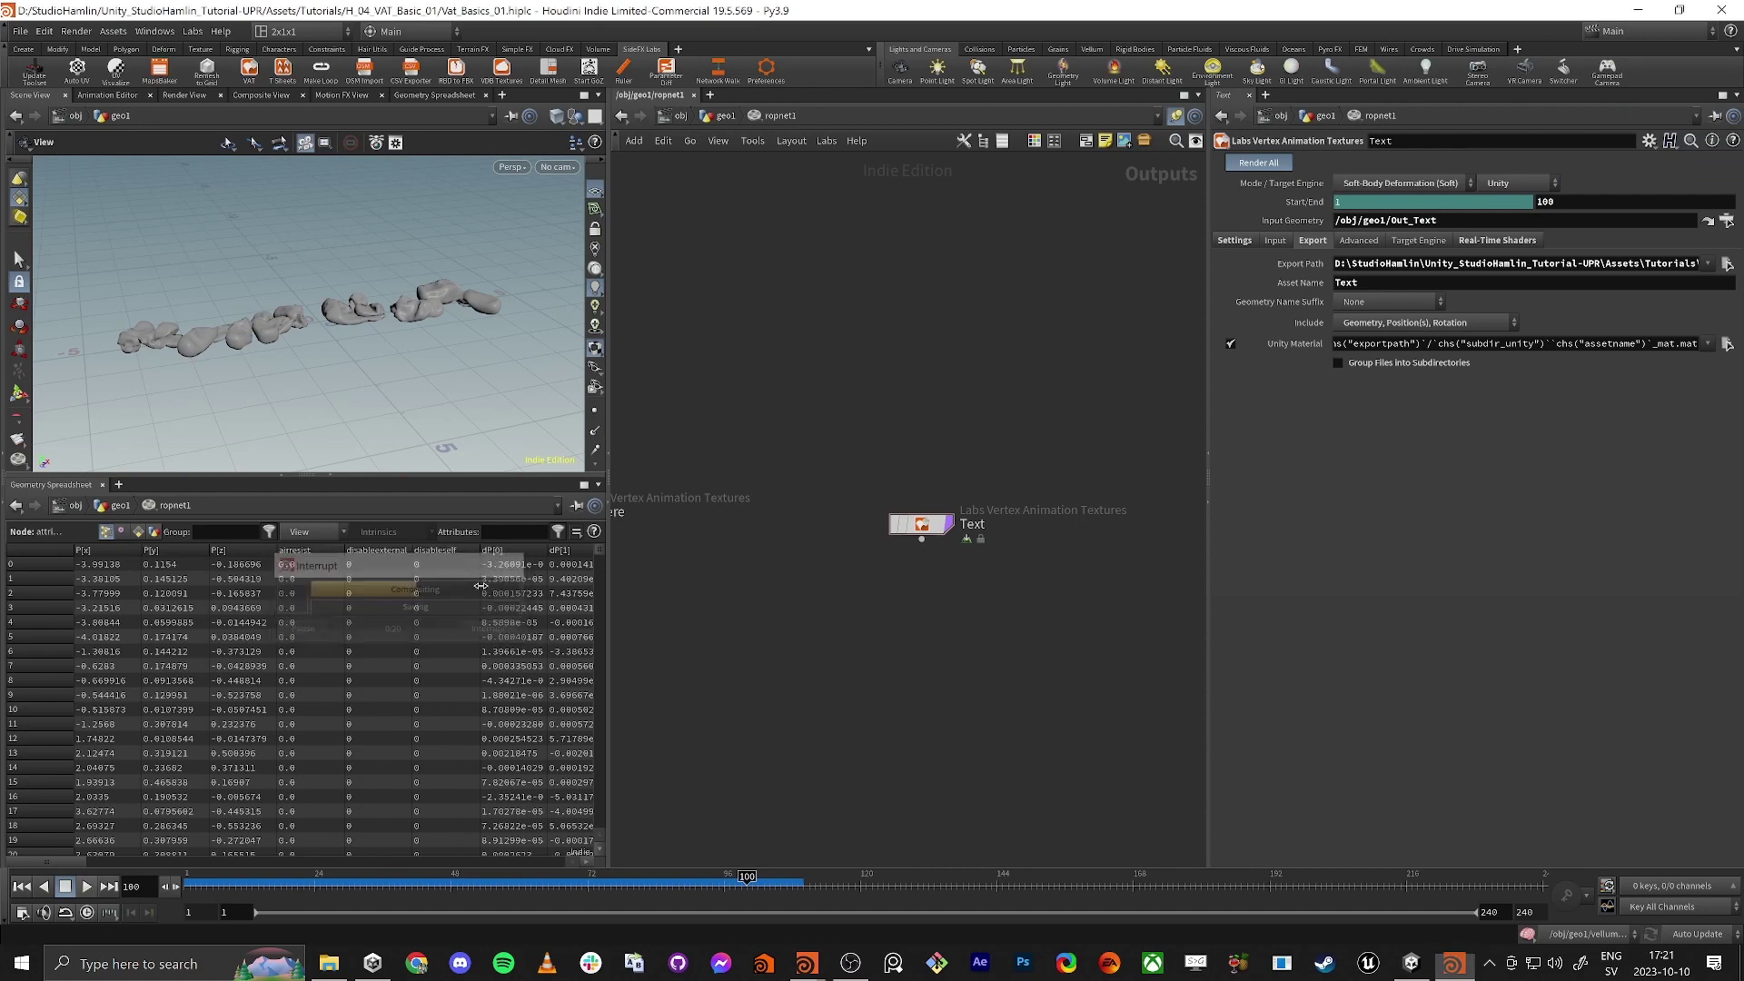
Step: Switch to Unity and apply the VAT_FBX_Import_Houdini preset to the import settings of Text_mesh
key(alt+Tab)
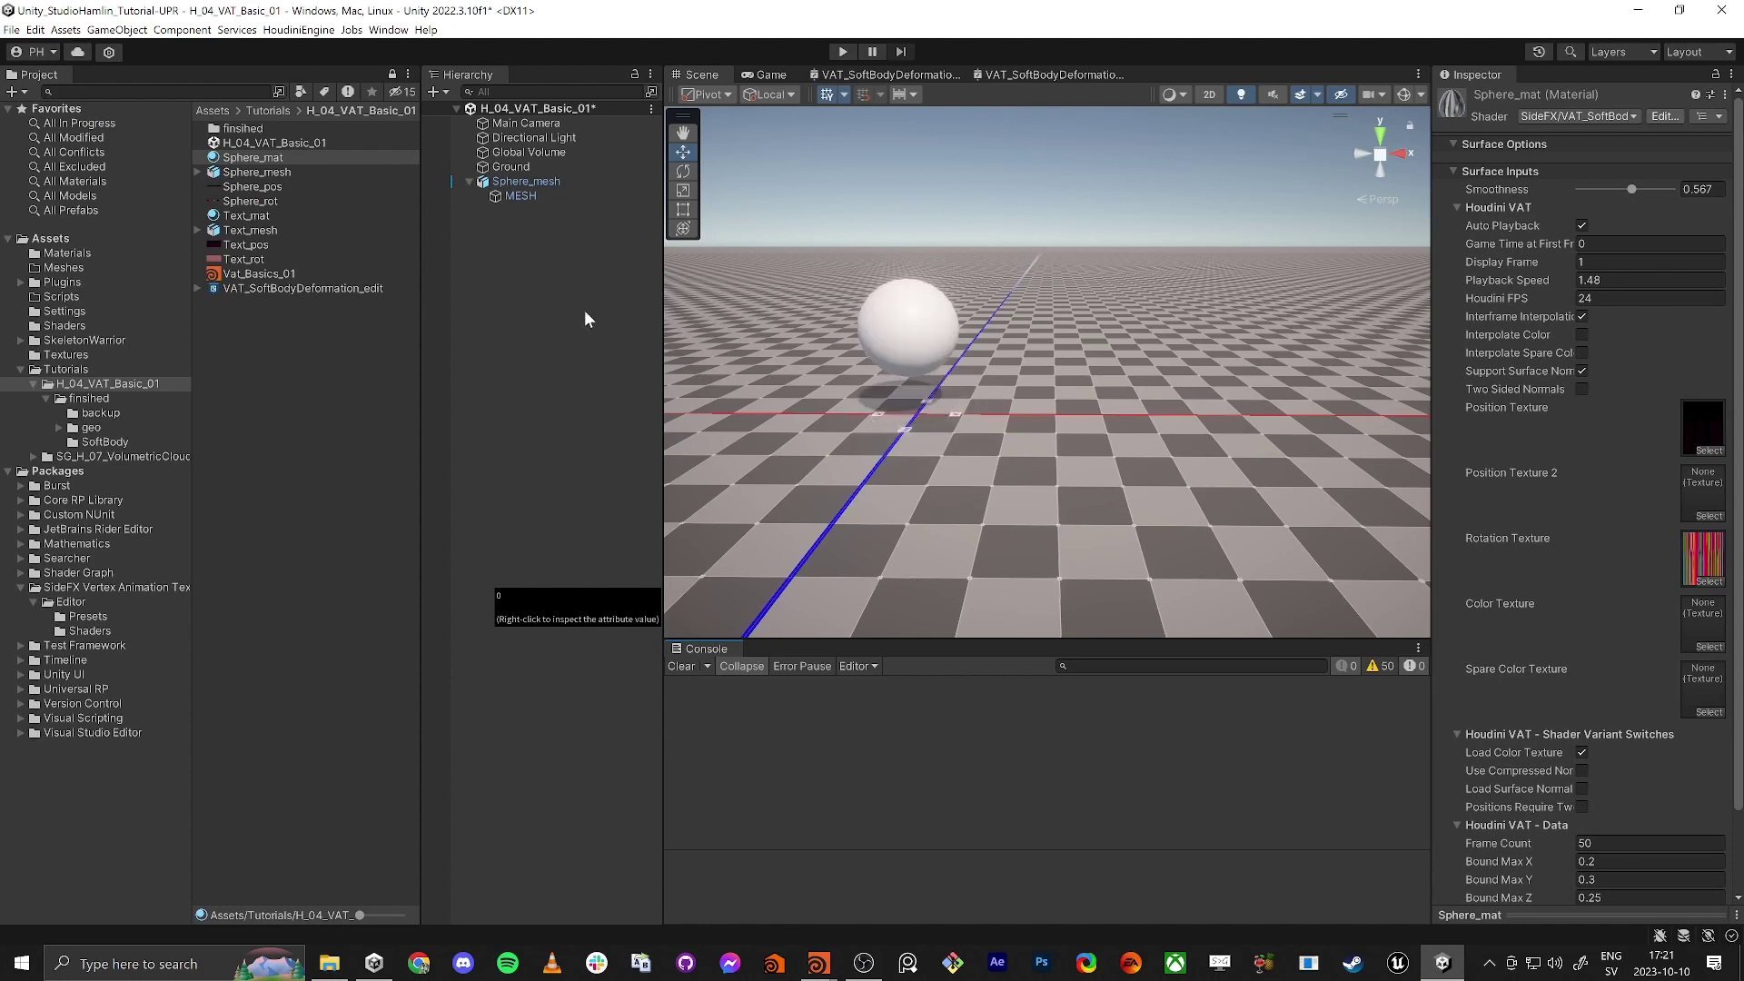
click(249, 229)
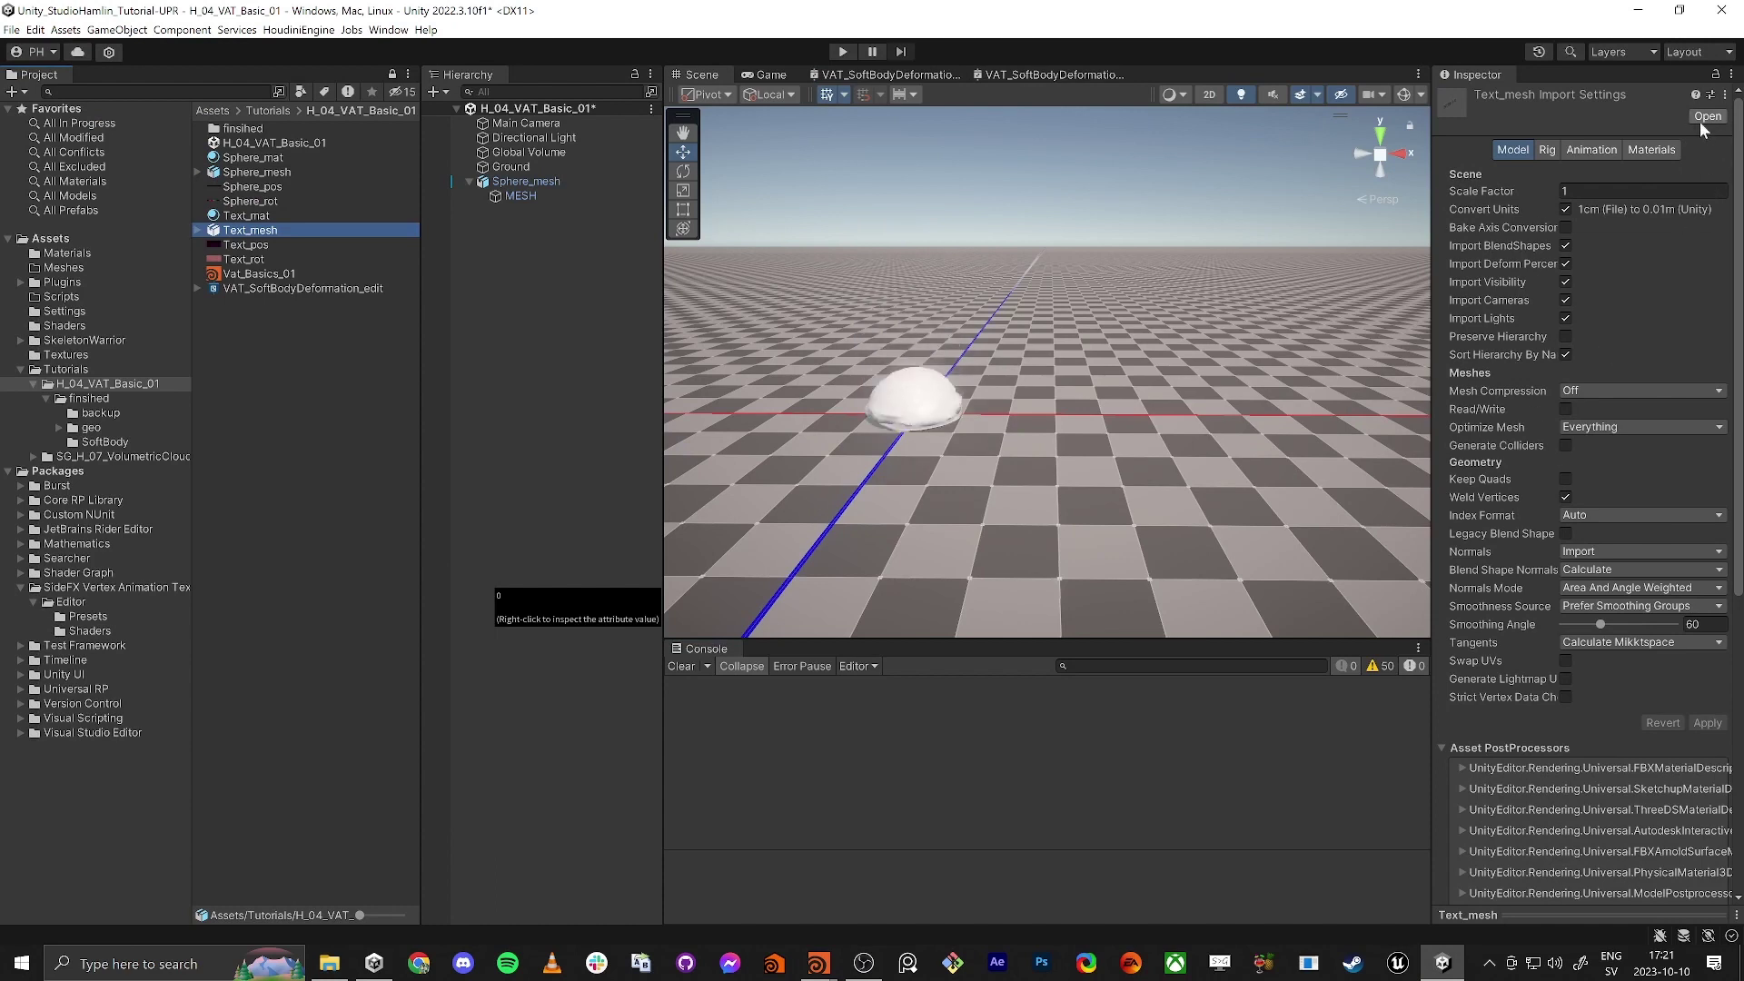
click(1711, 95)
double_click(1392, 178)
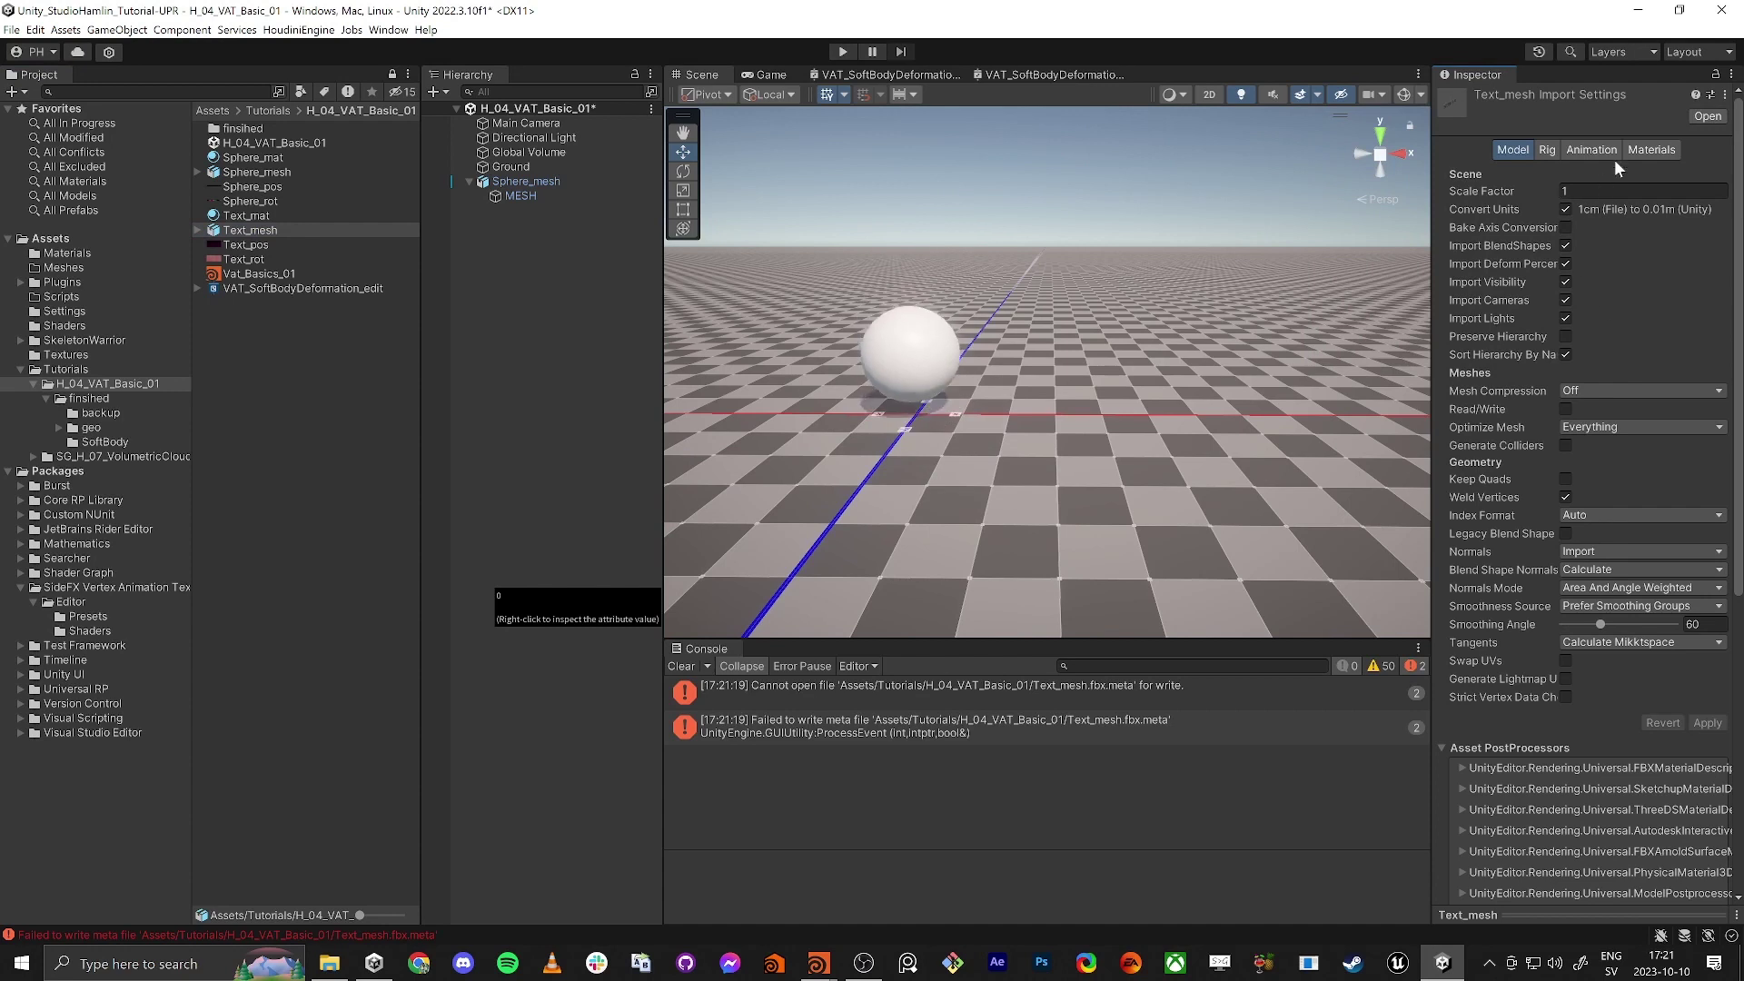
click(1711, 95)
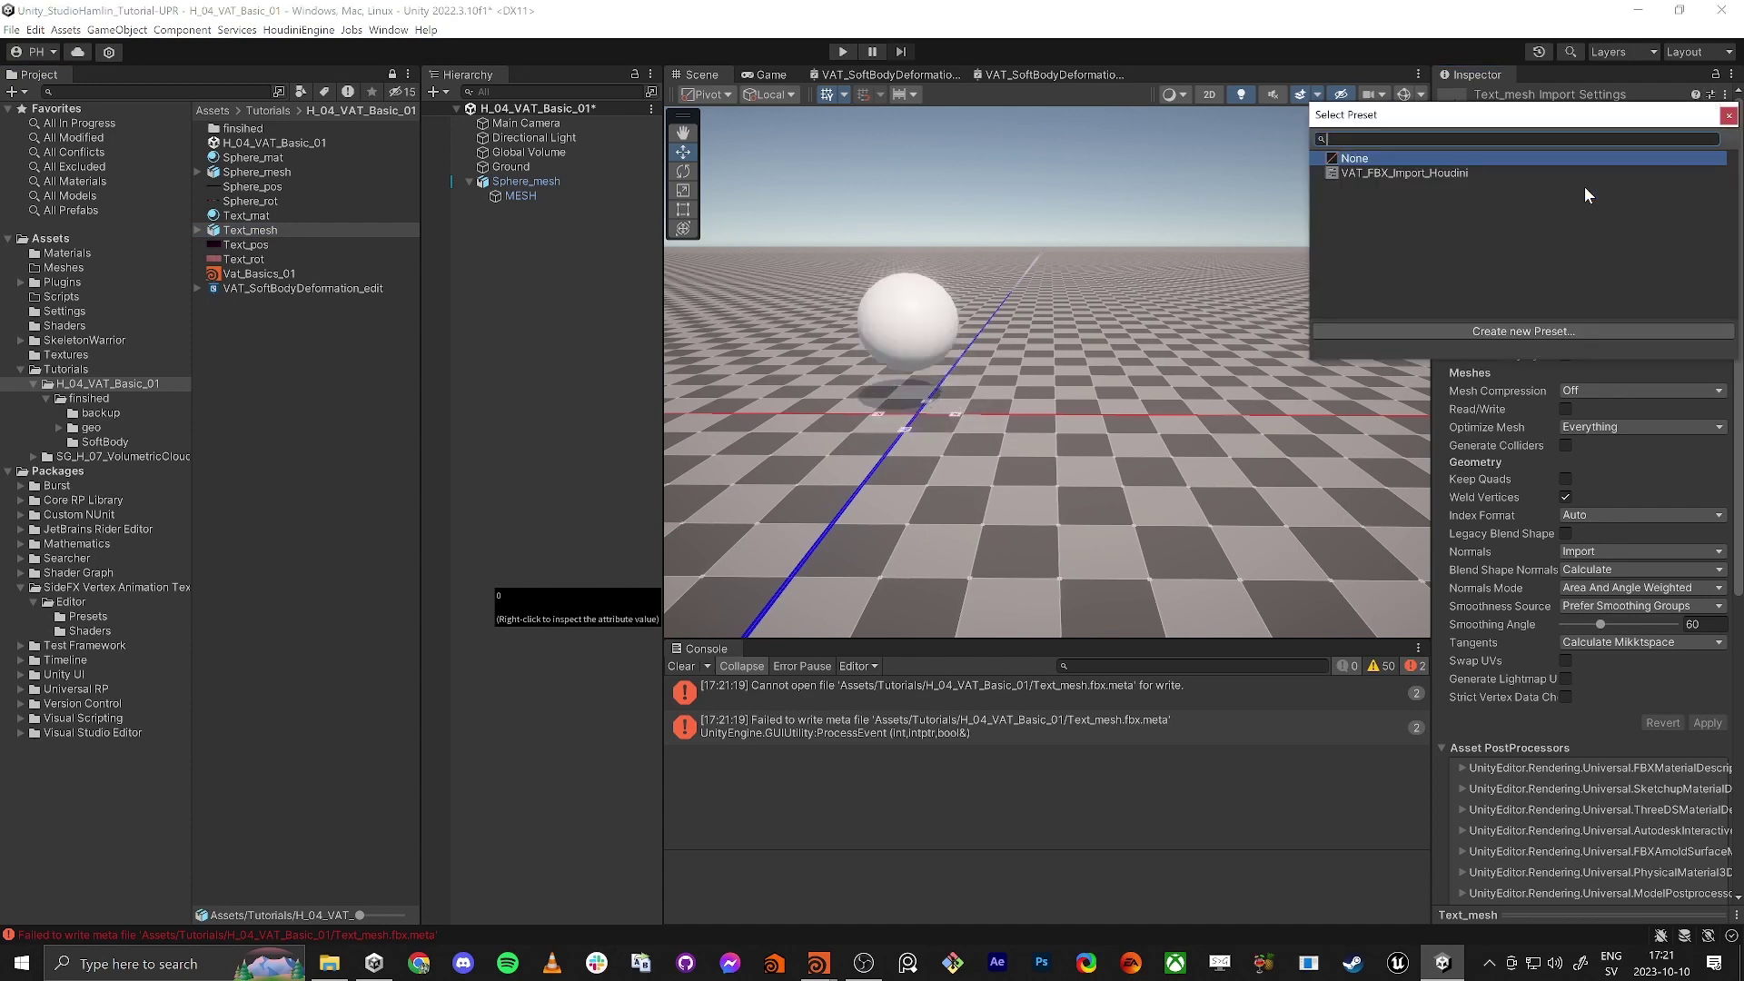
double_click(1443, 172)
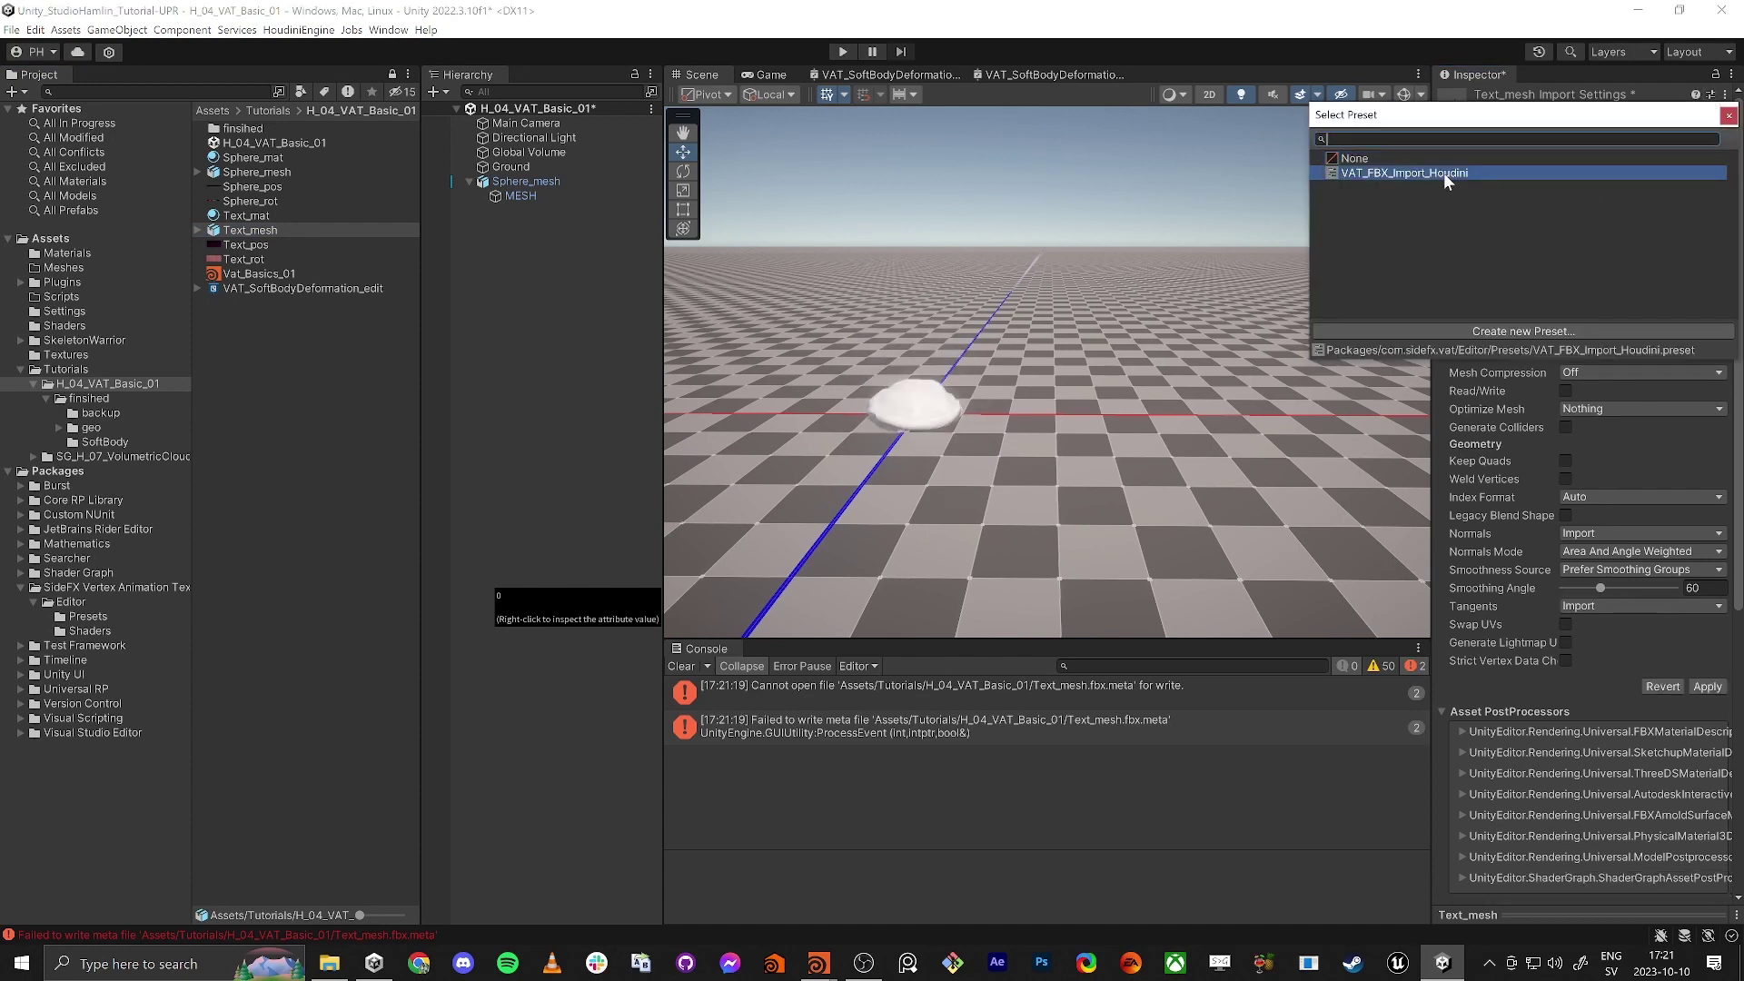
click(1707, 686)
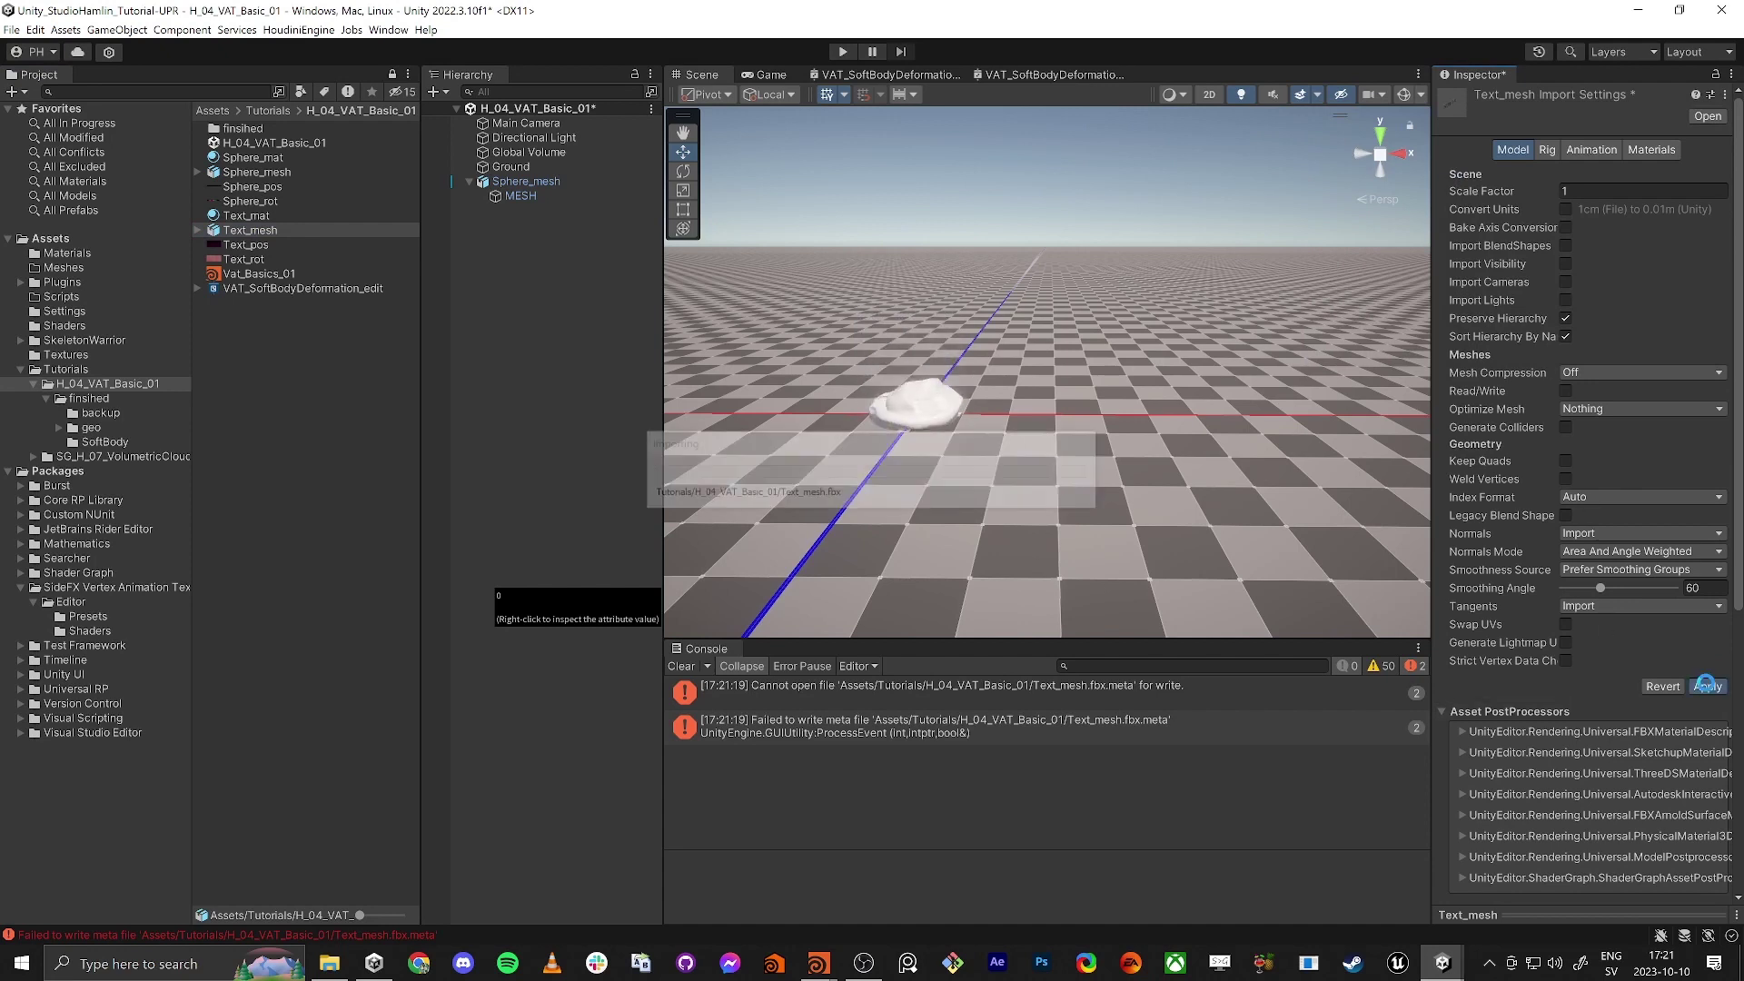
Step: Apply the VAT_HDR_Texture_Import_Houdini preset to the import settings of both Text_pos and Text_rot
click(261, 245)
shift+click(249, 260)
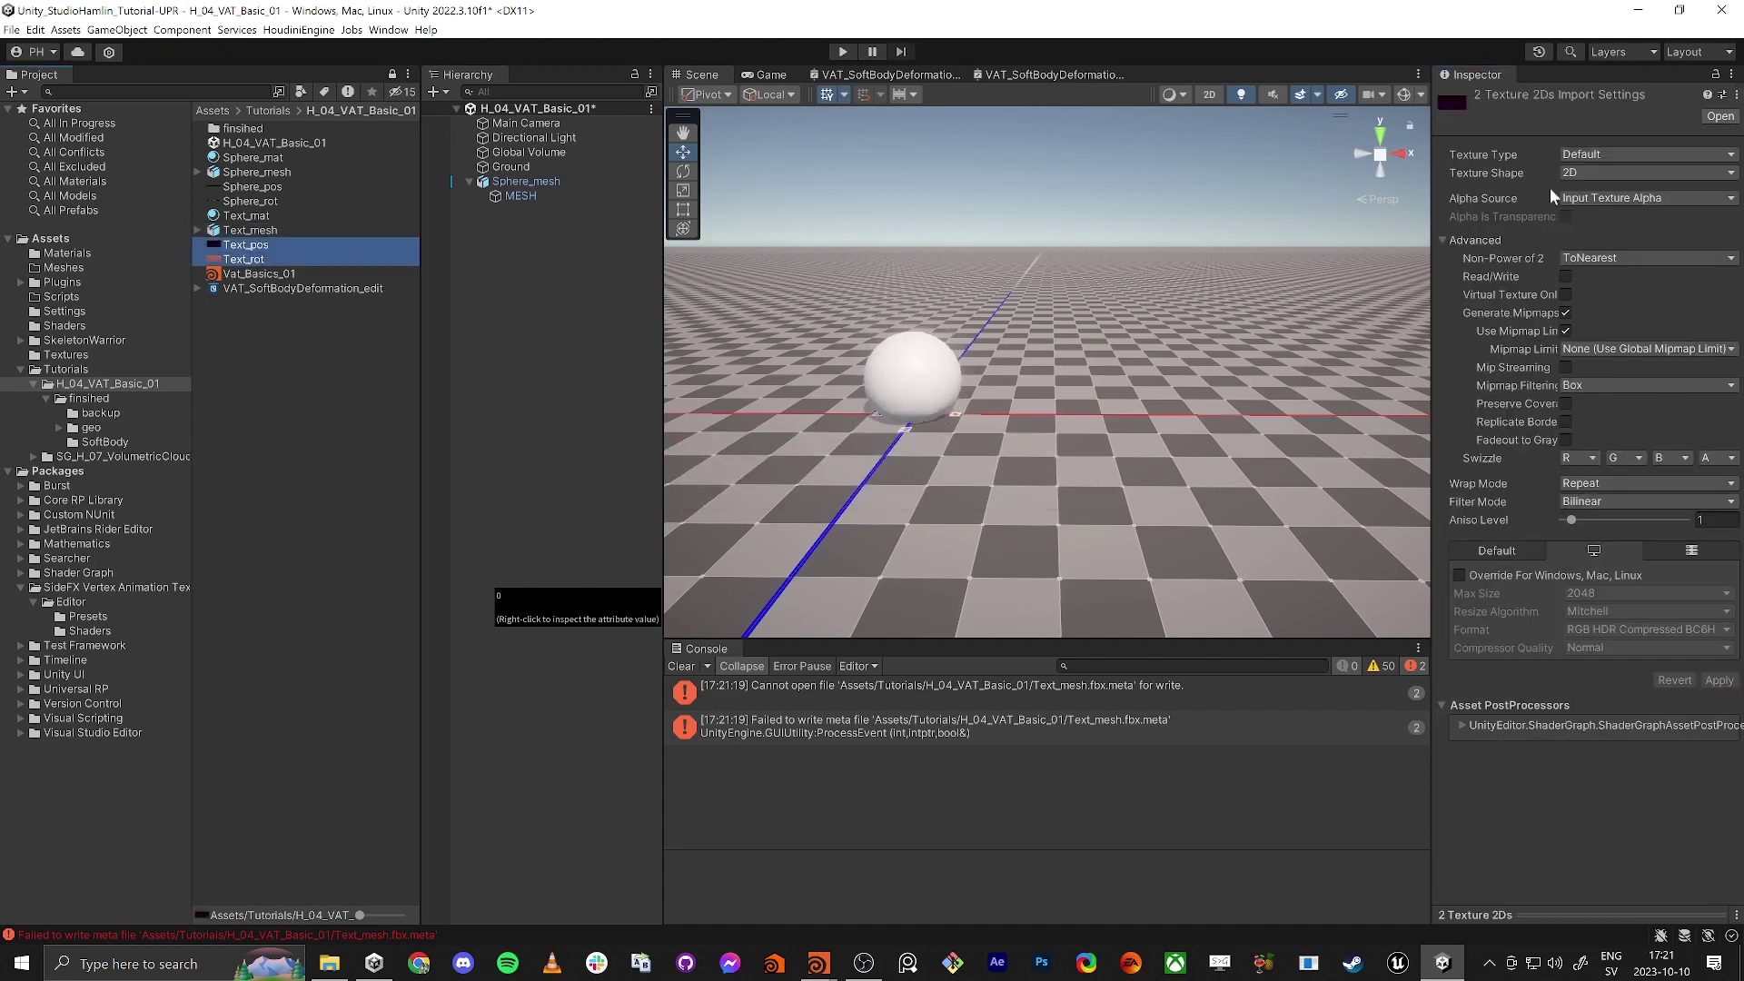
click(1722, 95)
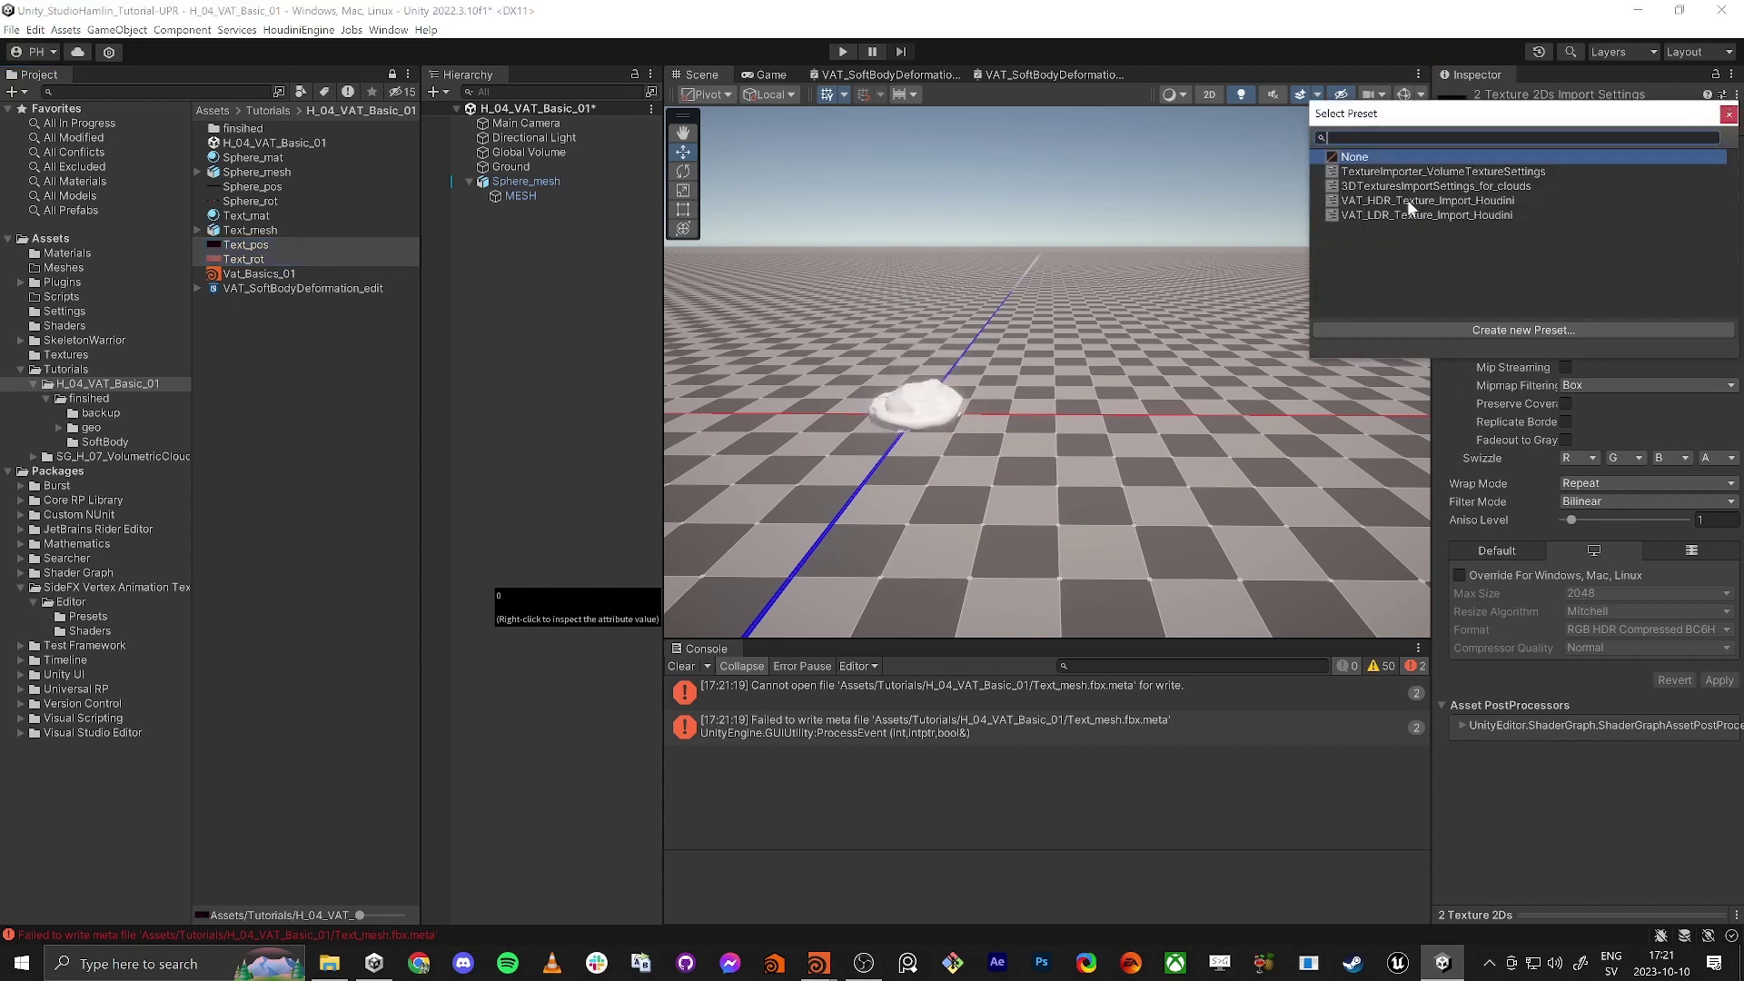
click(1385, 202)
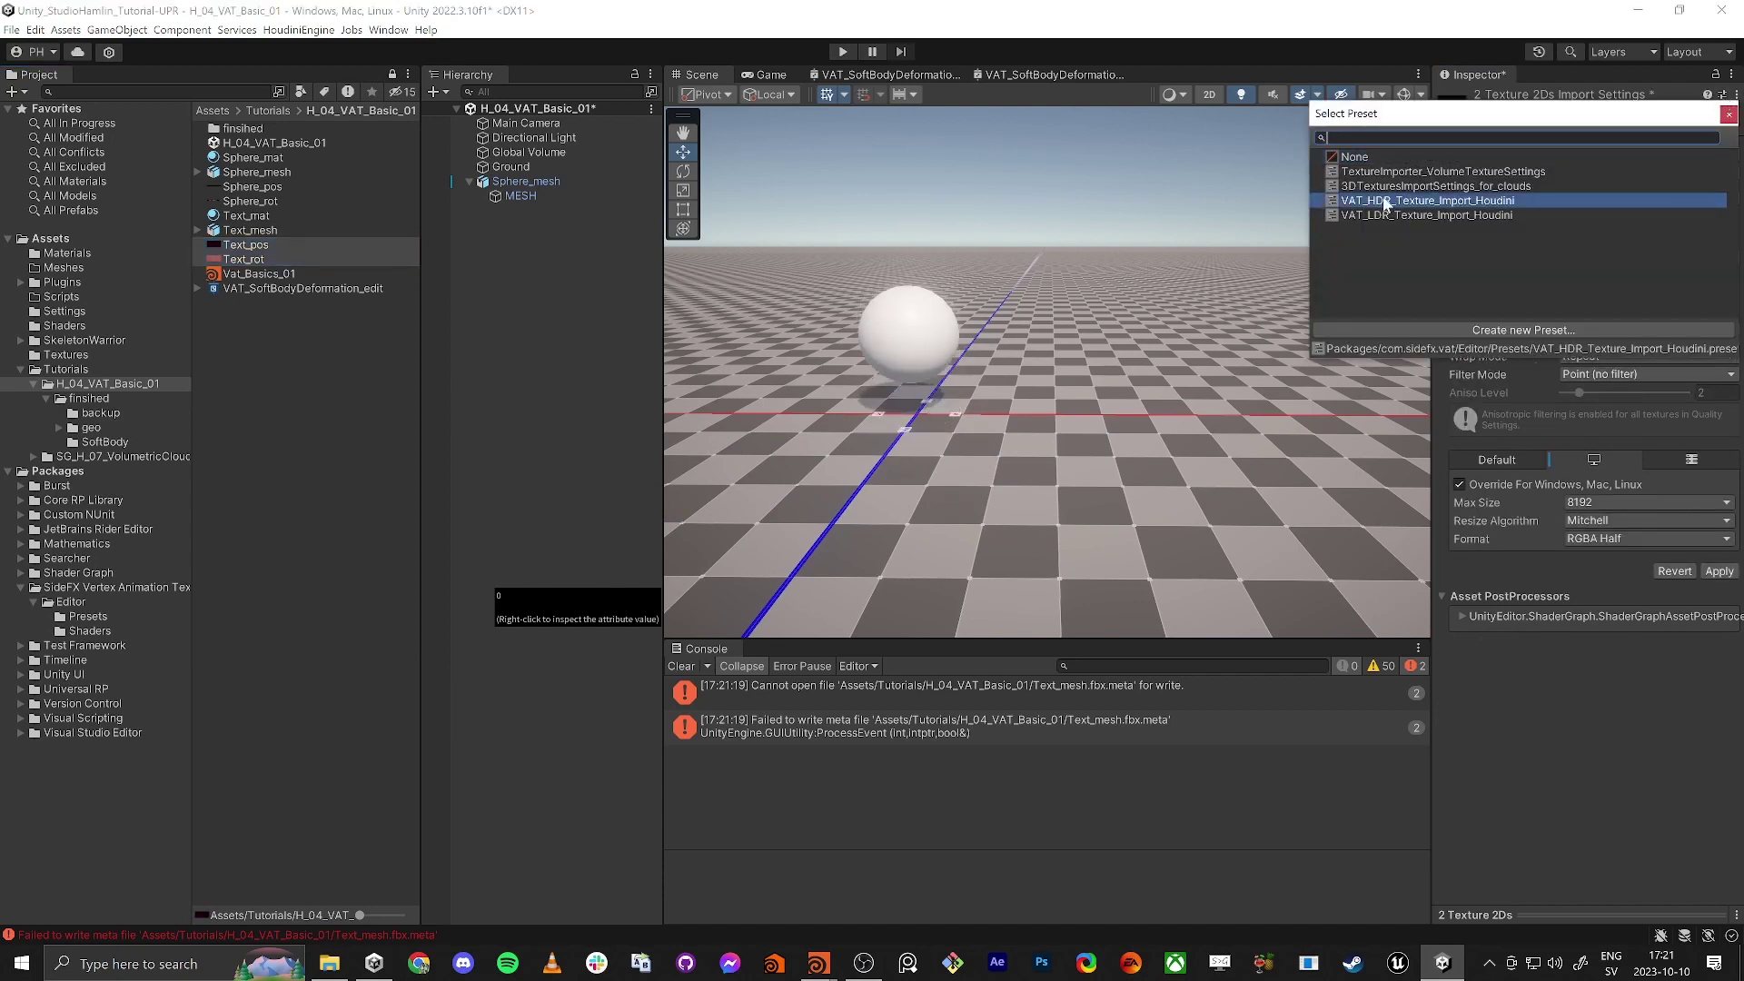
click(1718, 571)
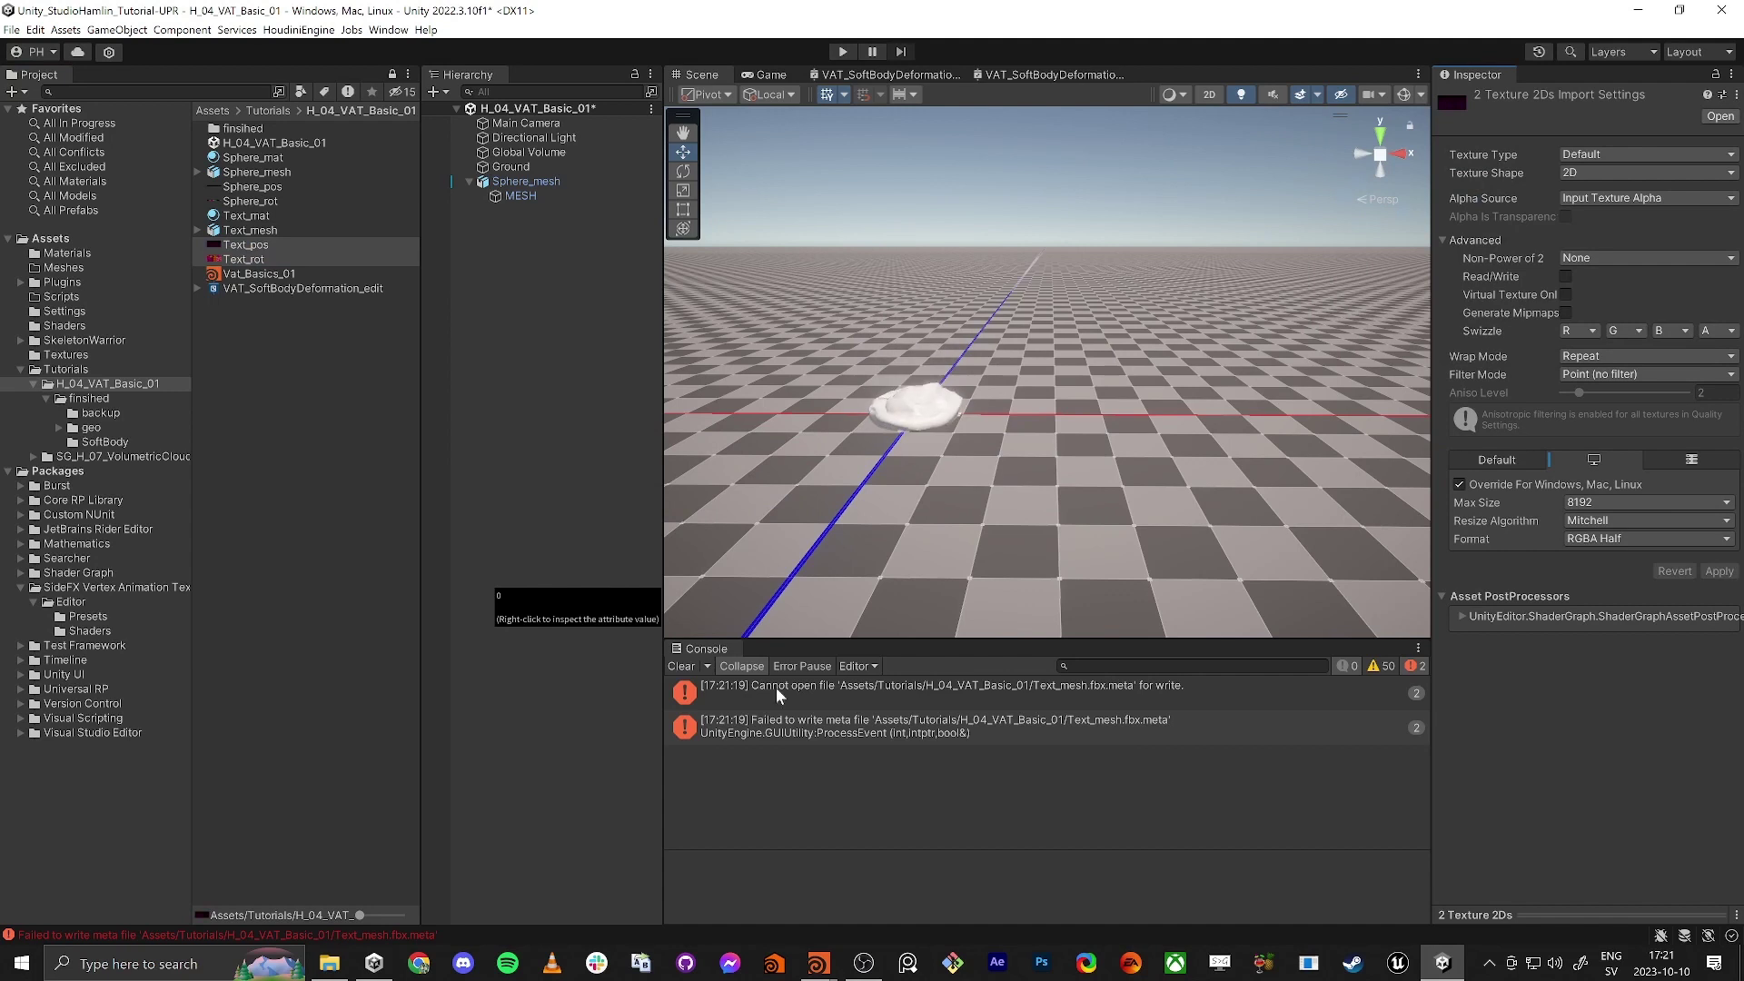
Step: Clear and shrink the Console to enlarge the Scene view, and recheck the import settings of Text_mesh
click(683, 666)
drag(845, 641, 862, 771)
click(259, 230)
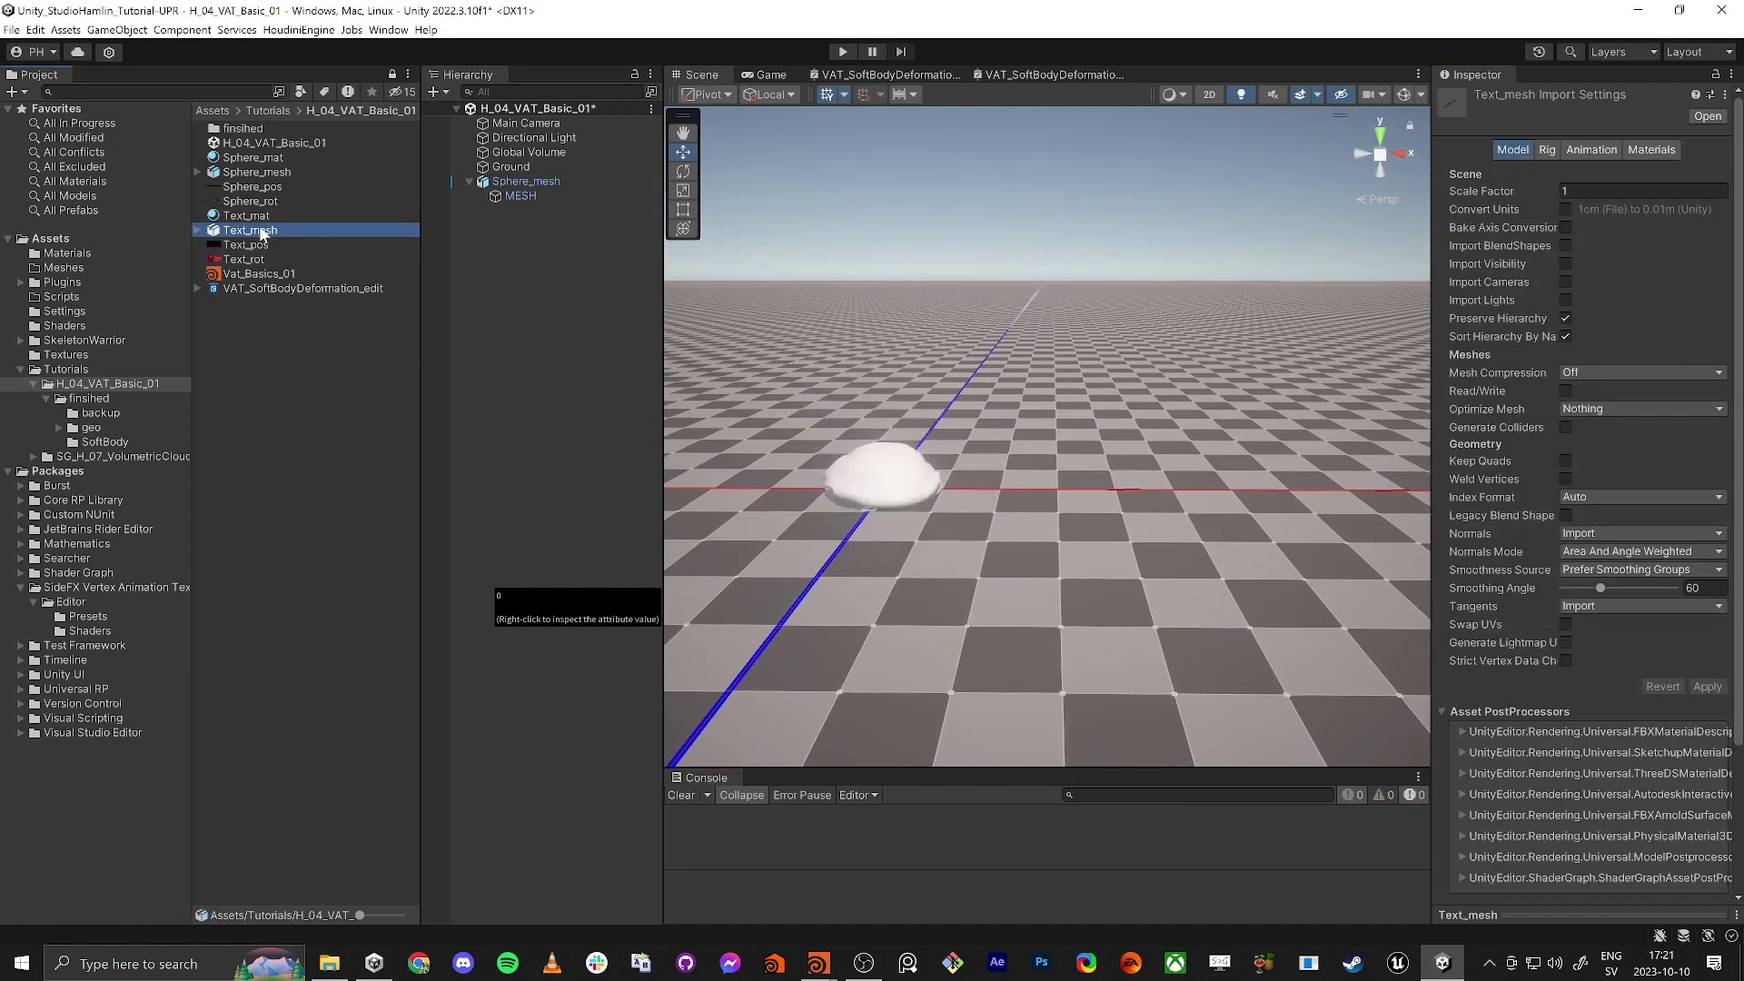
Step: Switch Text_mat to the SideFX VAT_SoftBodyDeformation_edit shader and assign Text_pos as its Position Texture and Text_rot as its Rotation Texture
click(253, 218)
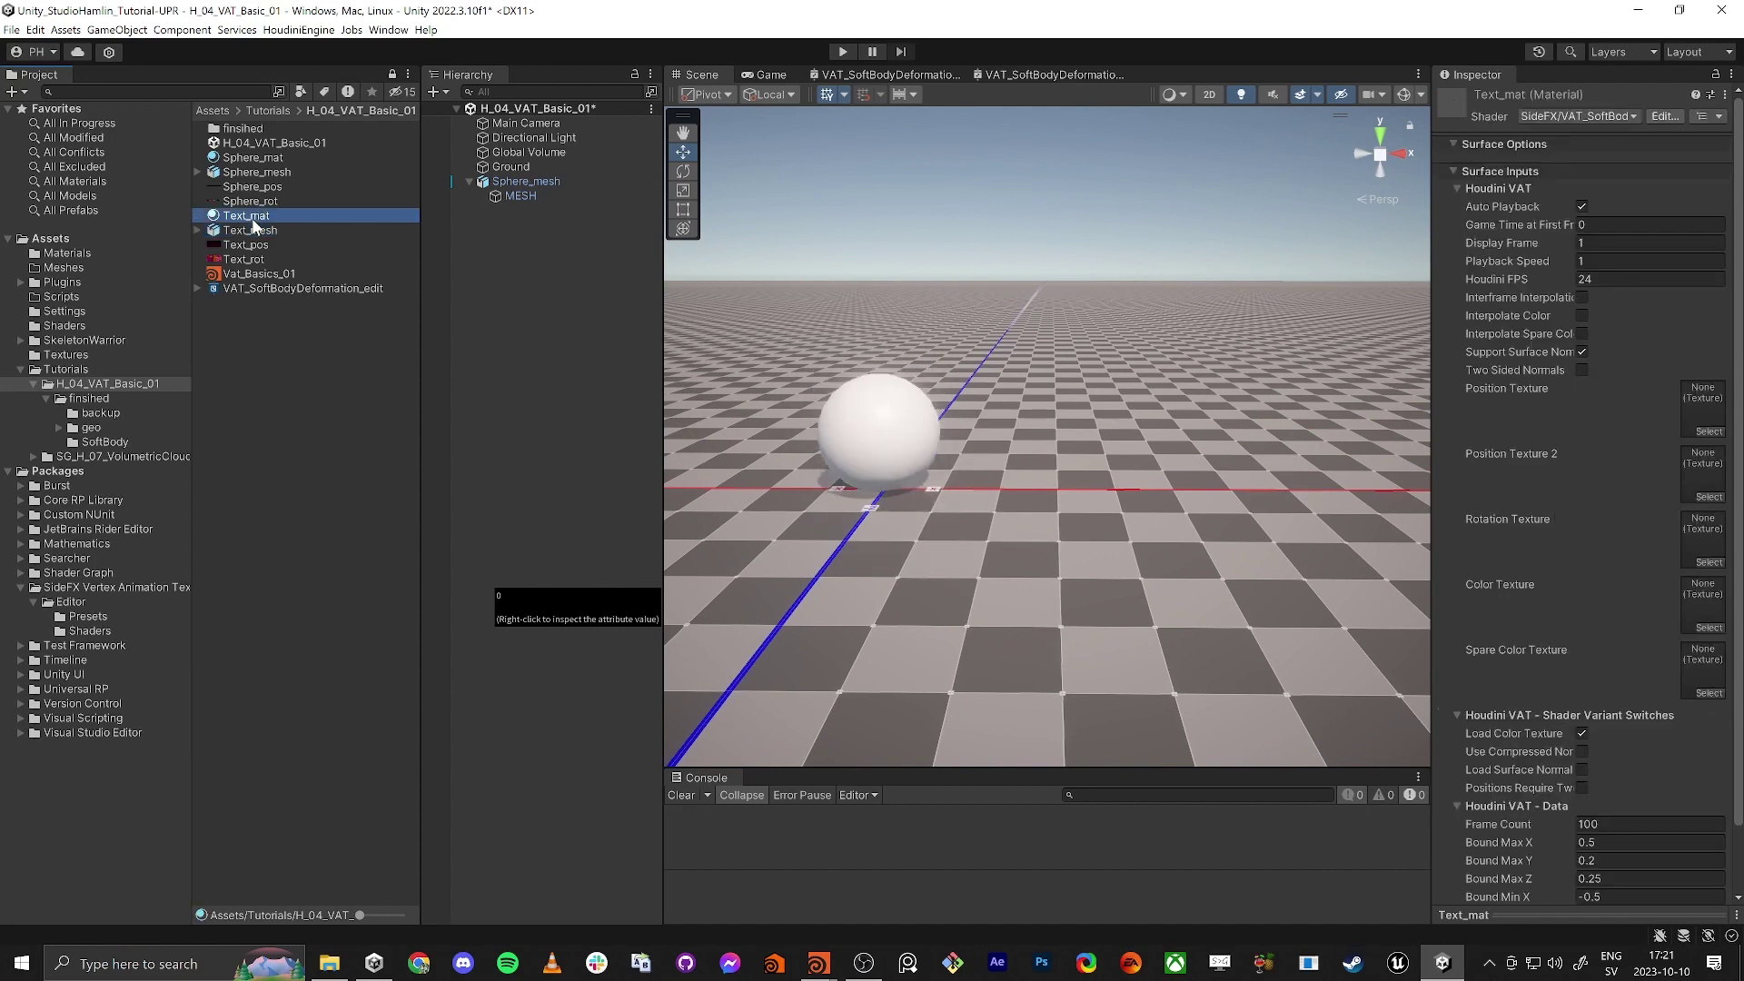
click(1599, 116)
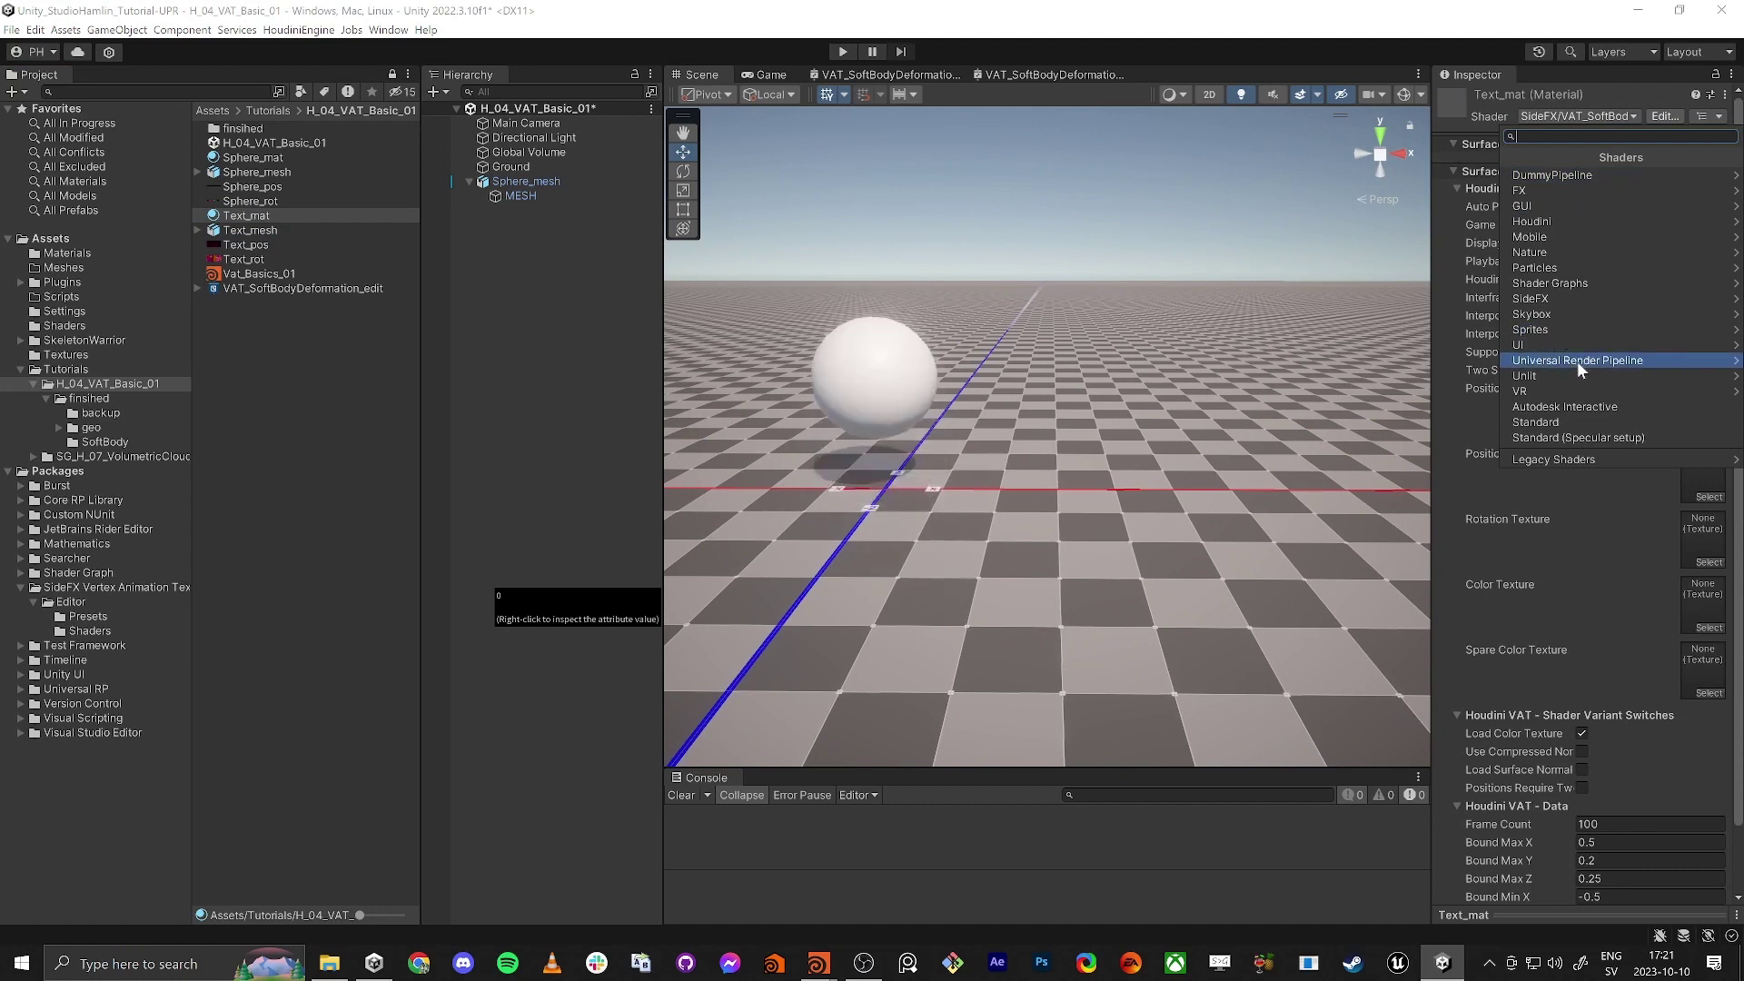
click(1549, 298)
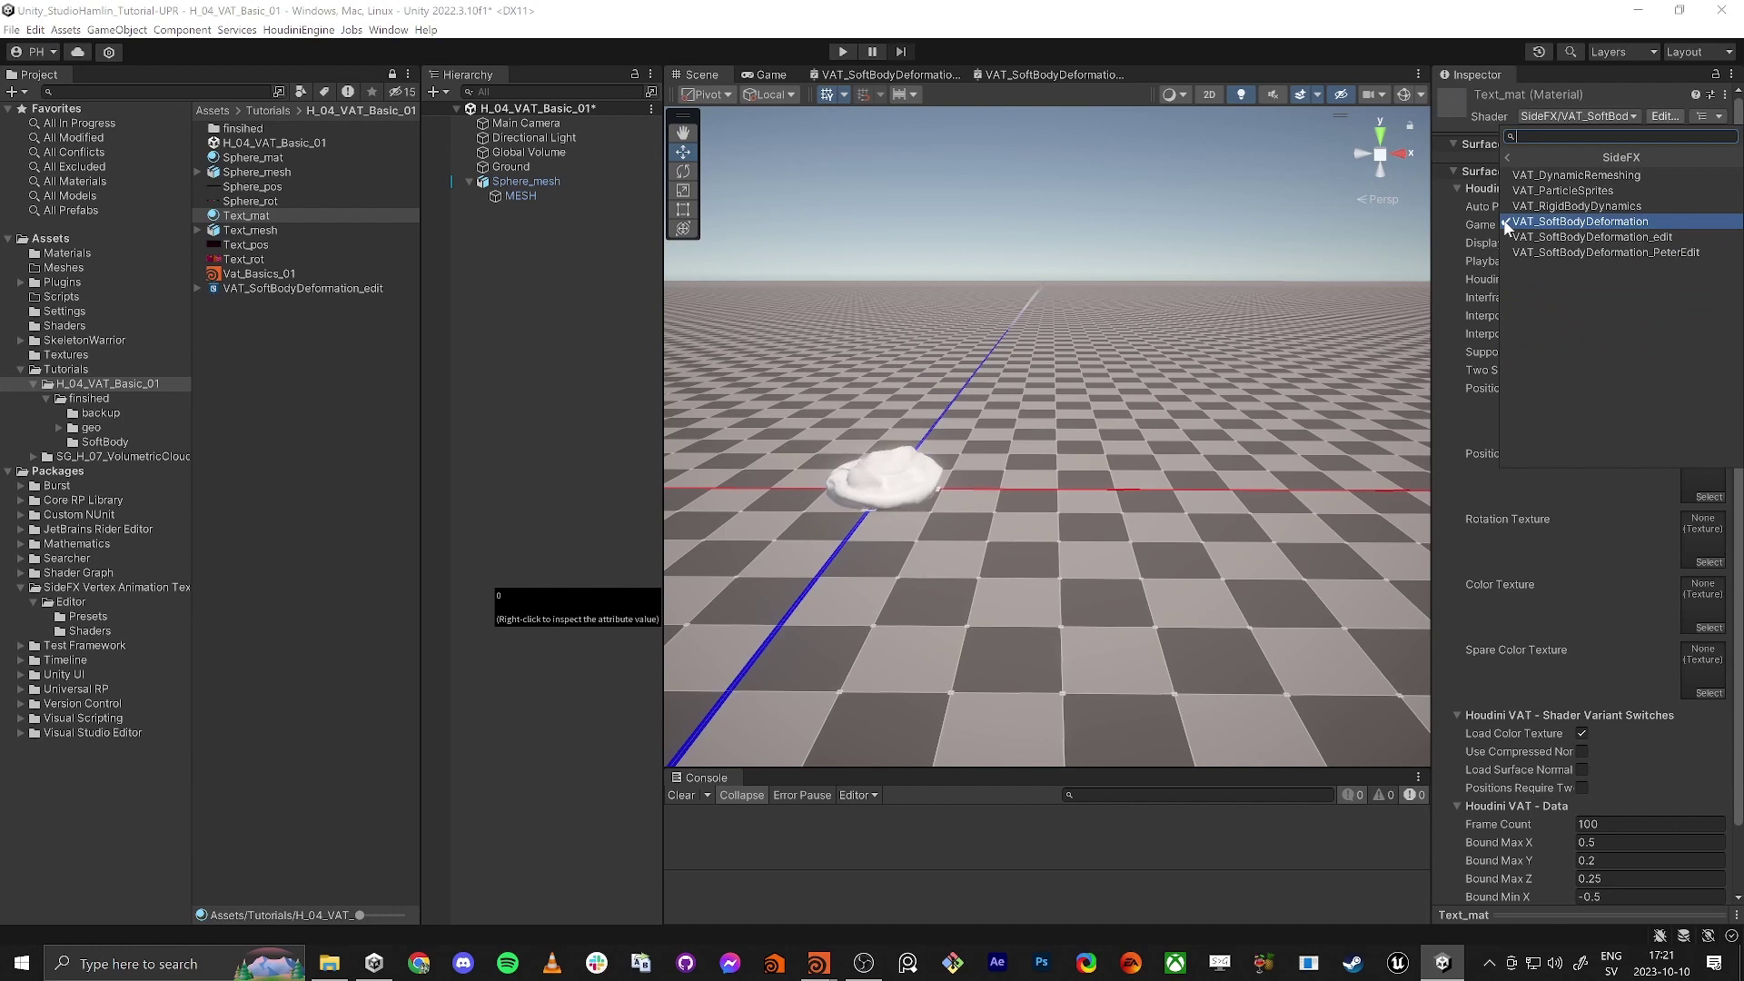
click(1551, 238)
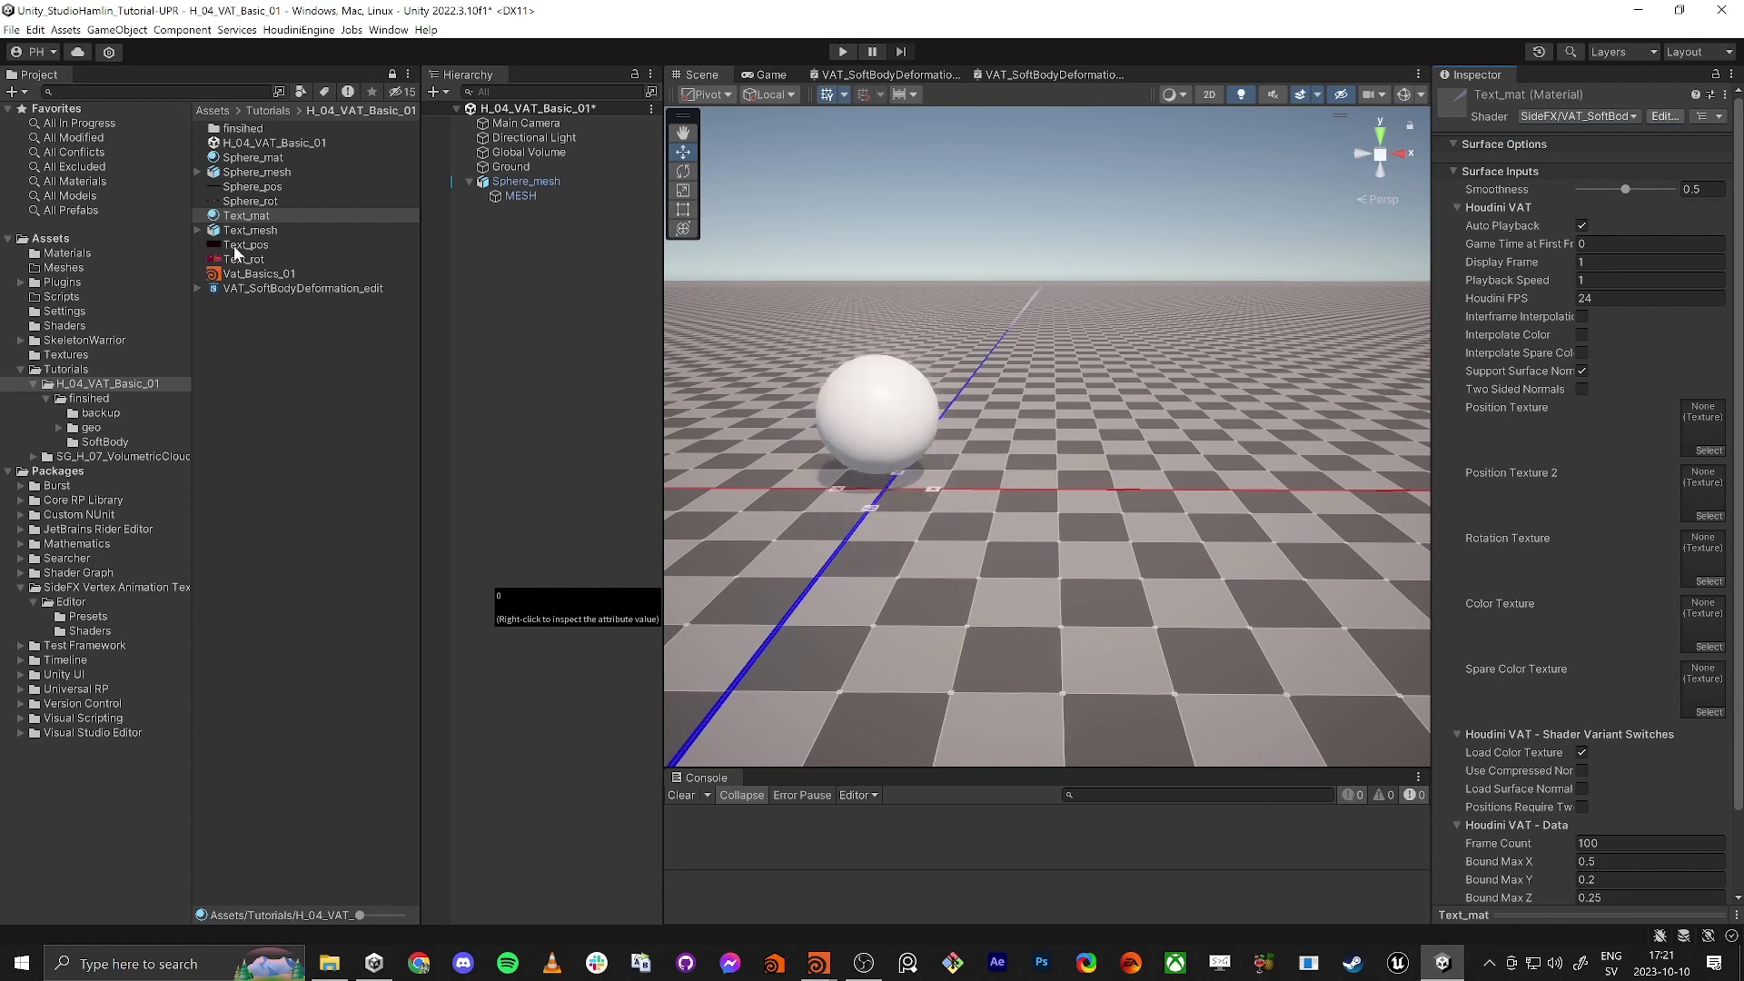
drag(1084, 365, 1703, 427)
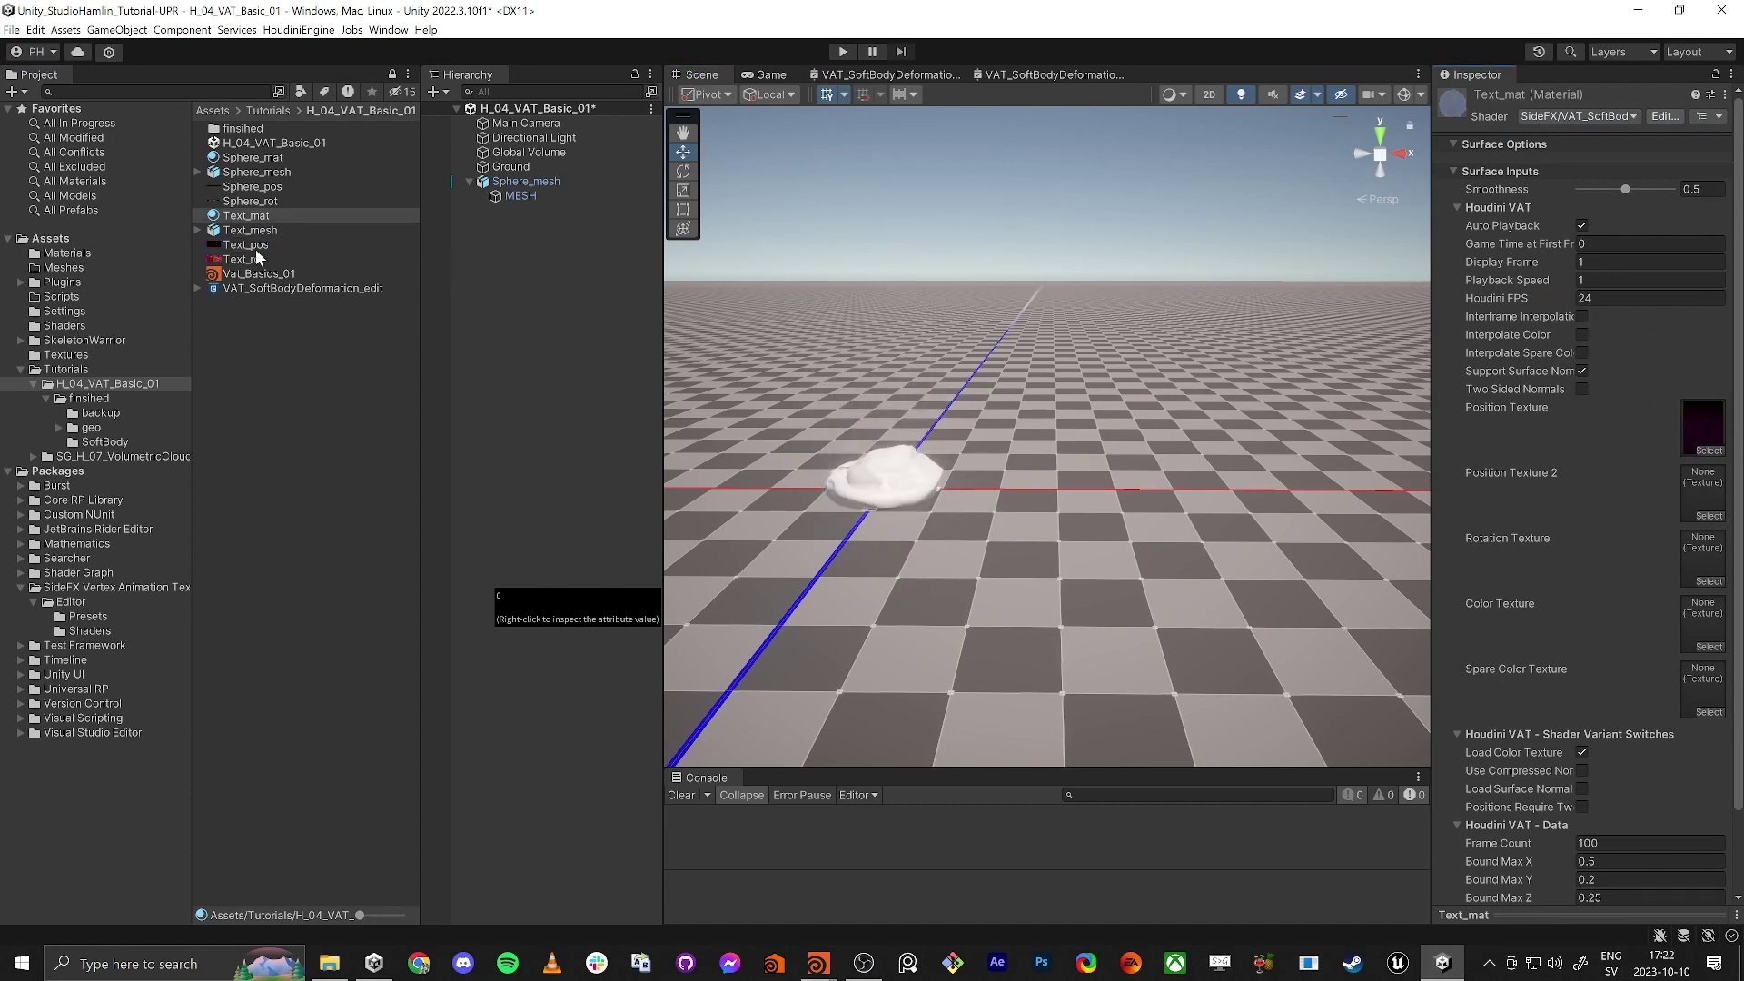
drag(241, 264, 1690, 555)
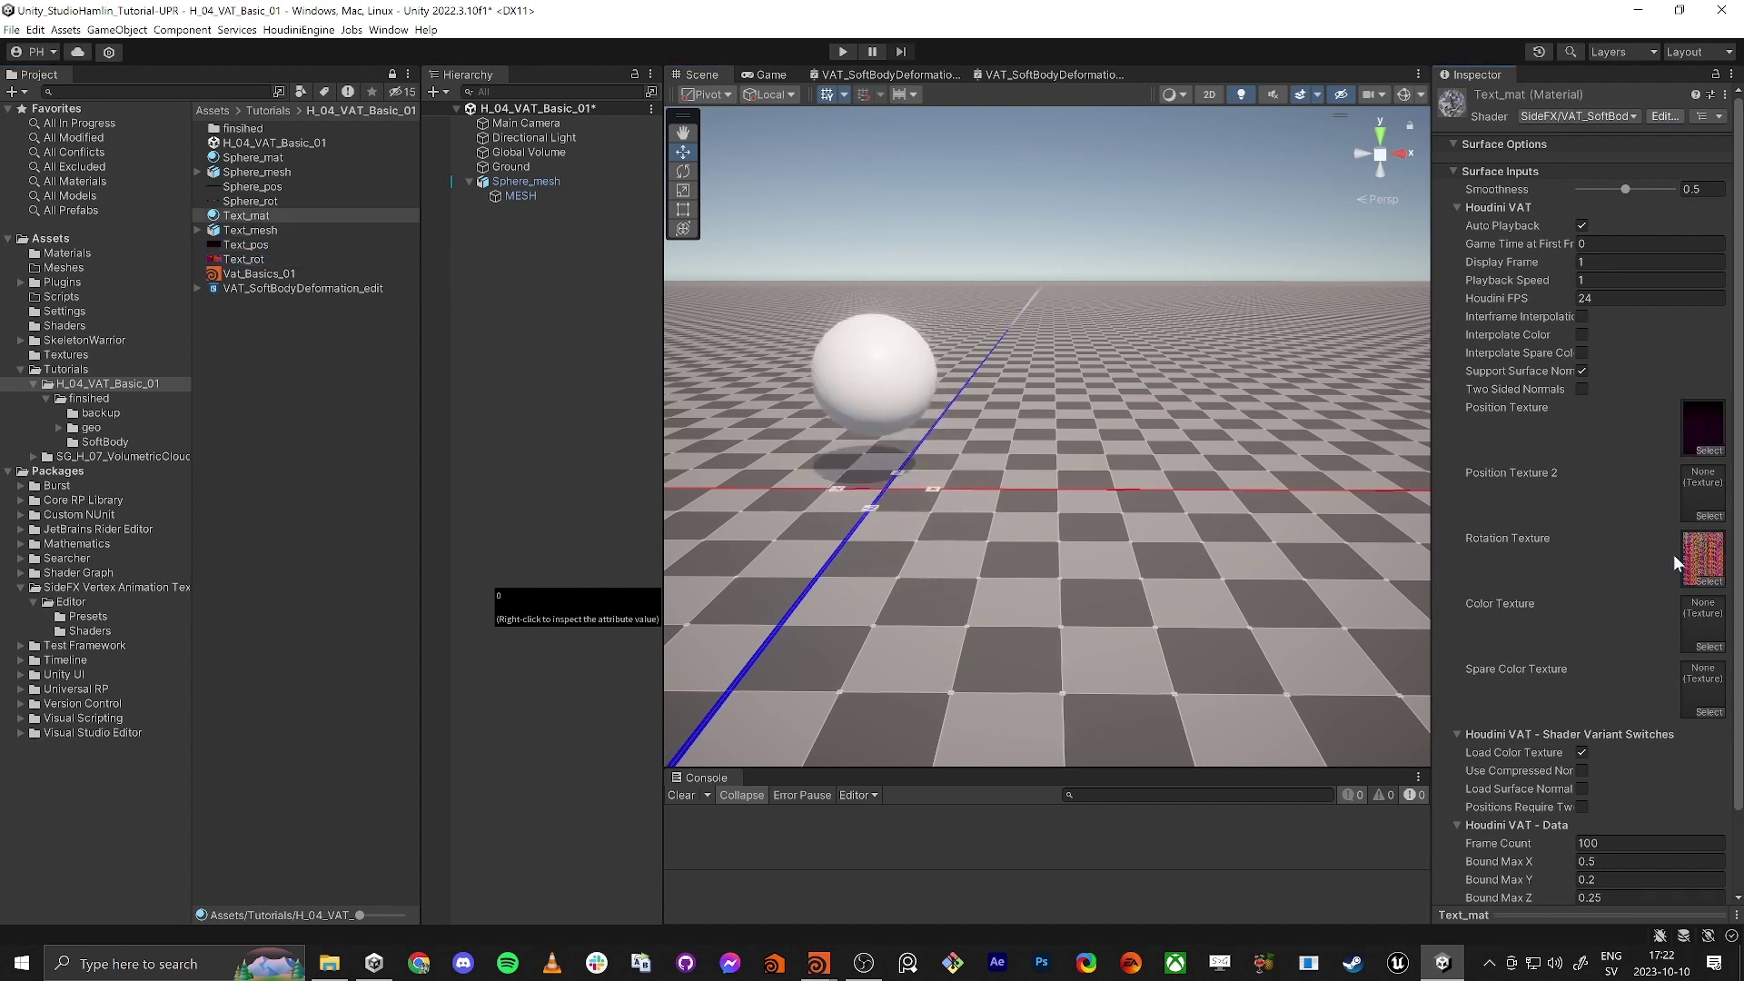
Step: Add Text_mesh to the scene beside the sphere at about X 3 and assign Text_mat to its MESH child
drag(233, 232, 597, 287)
drag(956, 488, 1134, 493)
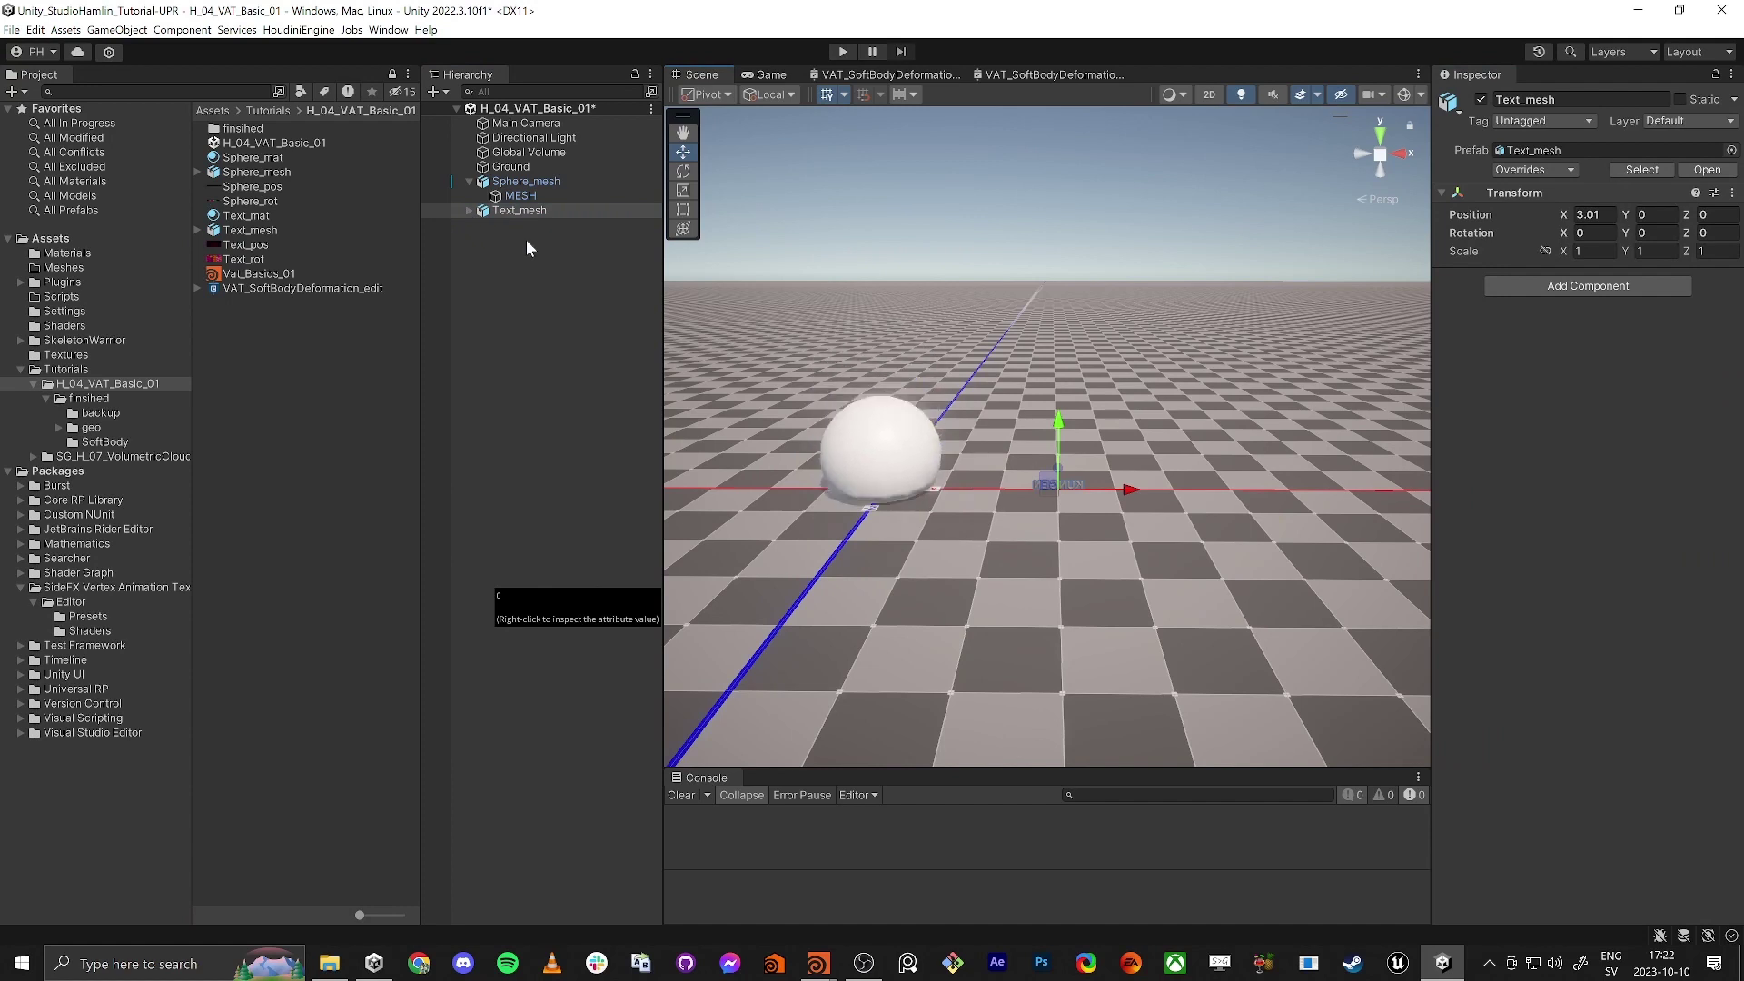
click(470, 210)
click(501, 226)
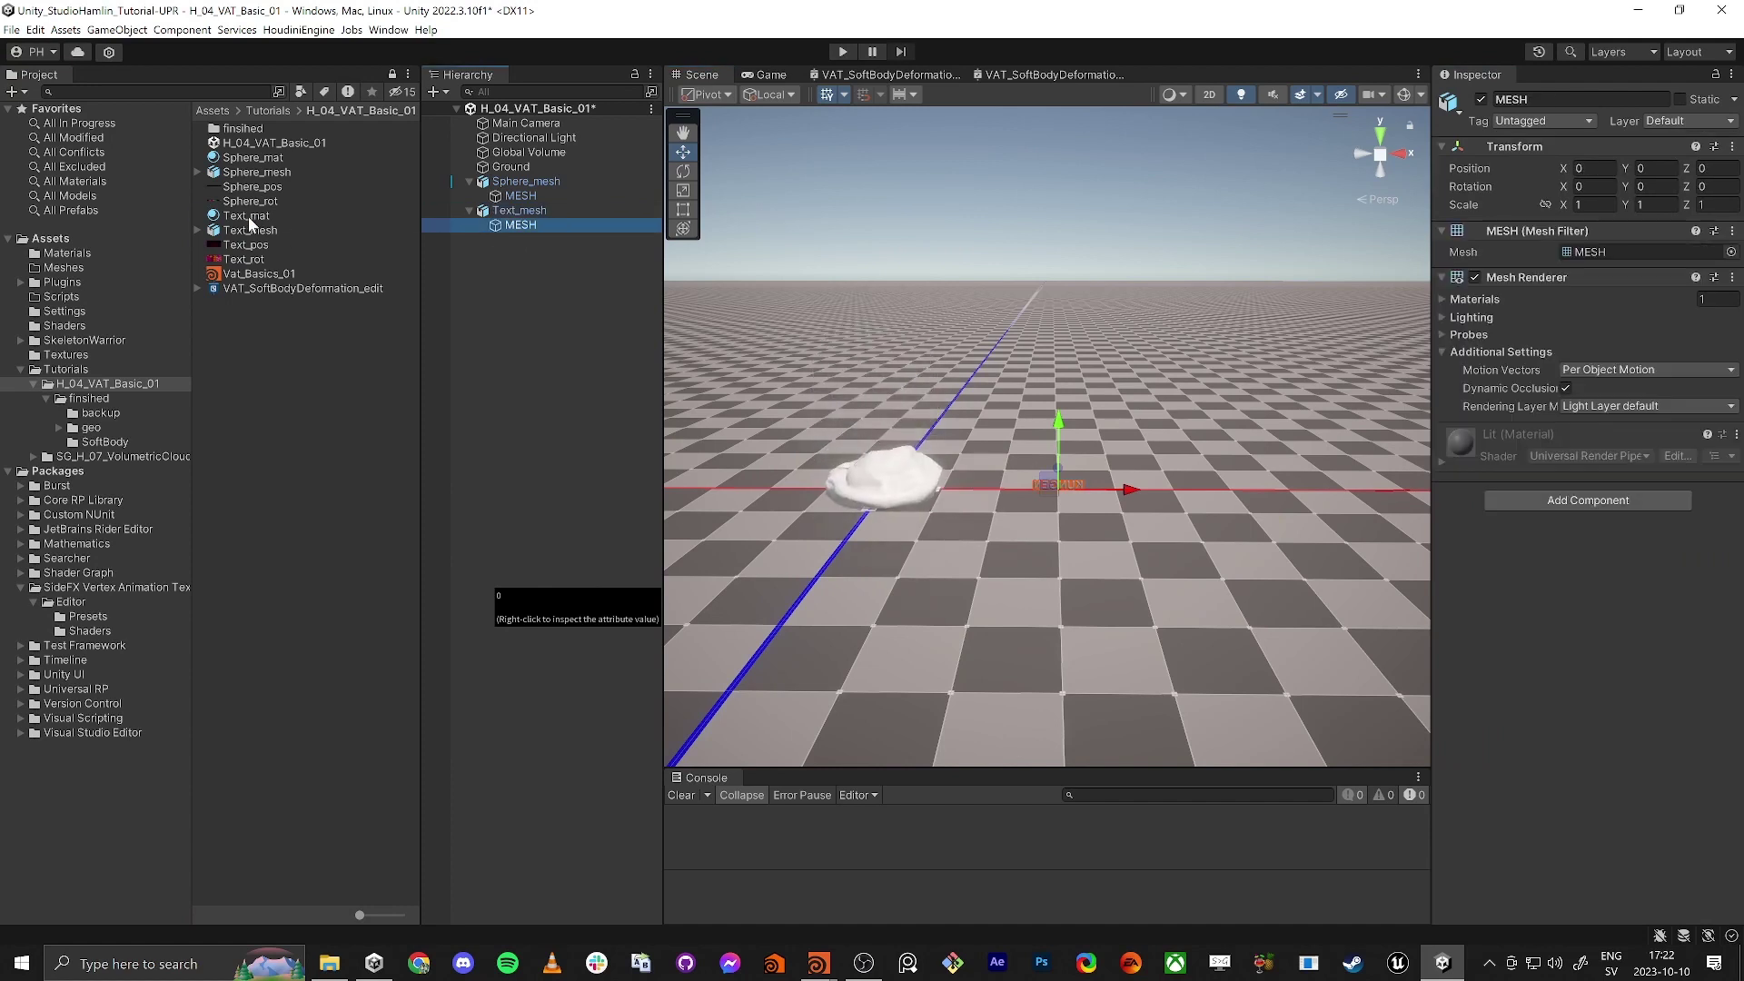
drag(248, 216, 1529, 589)
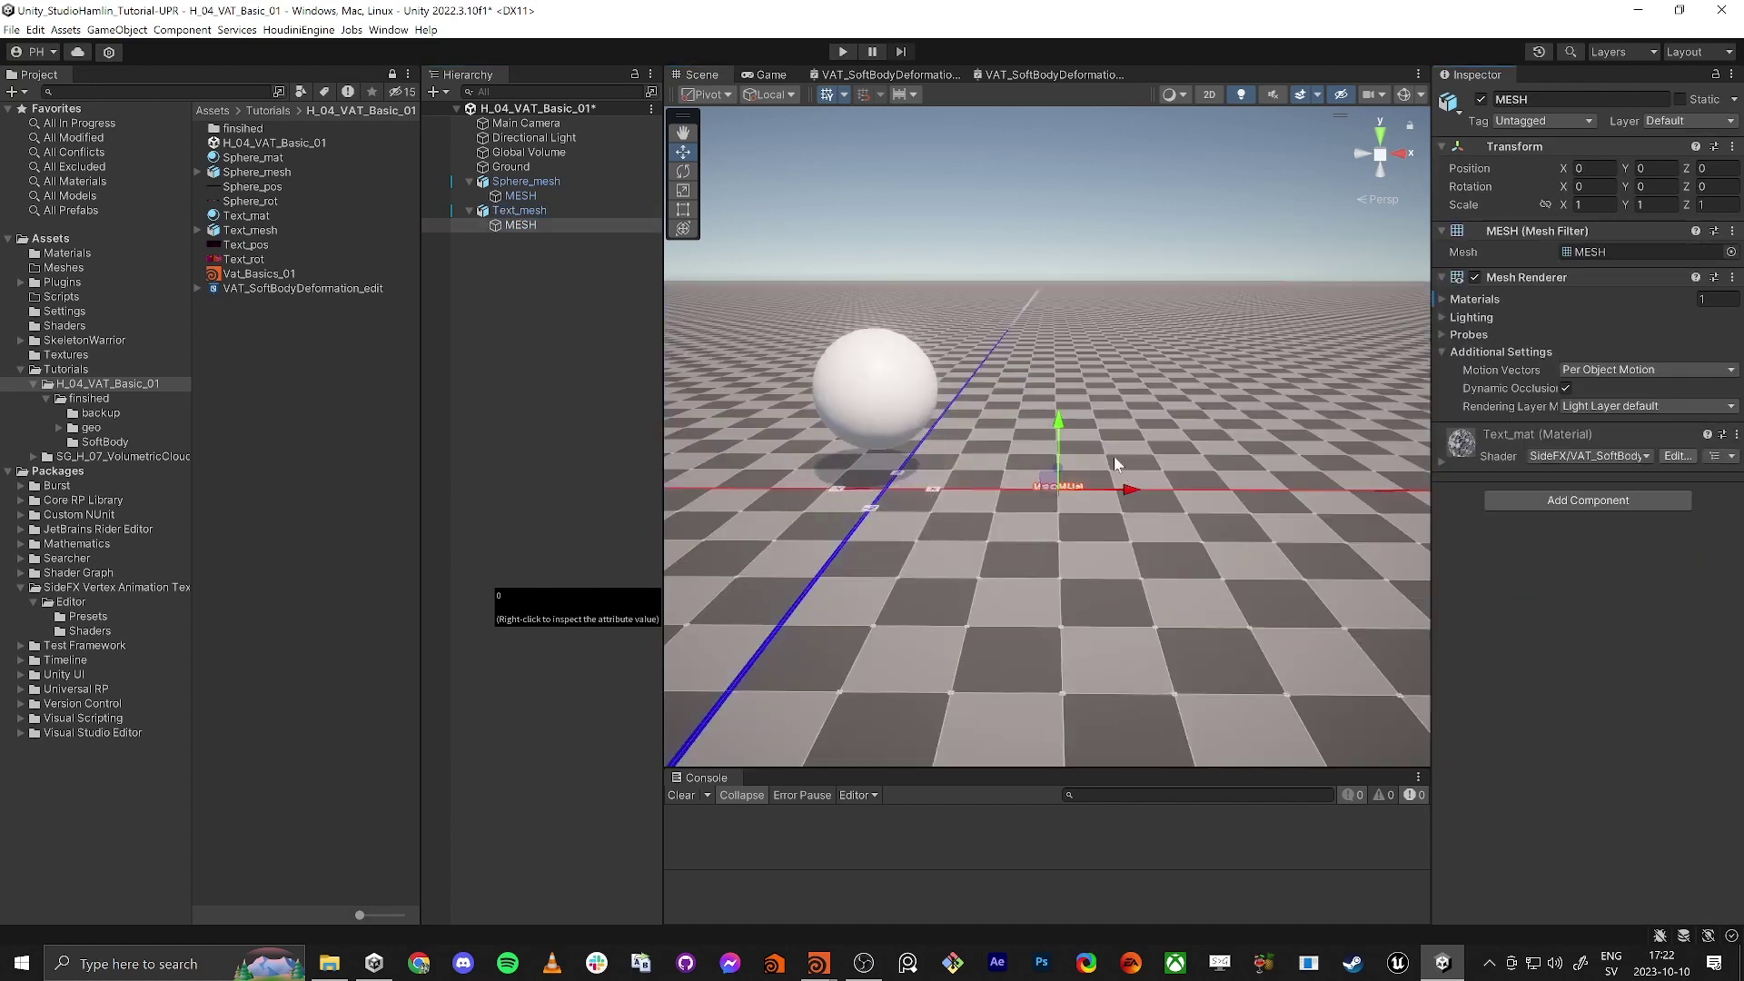
Step: Rotate the text's MESH object about 182 degrees around Y and scale it uniformly to 10
key(e)
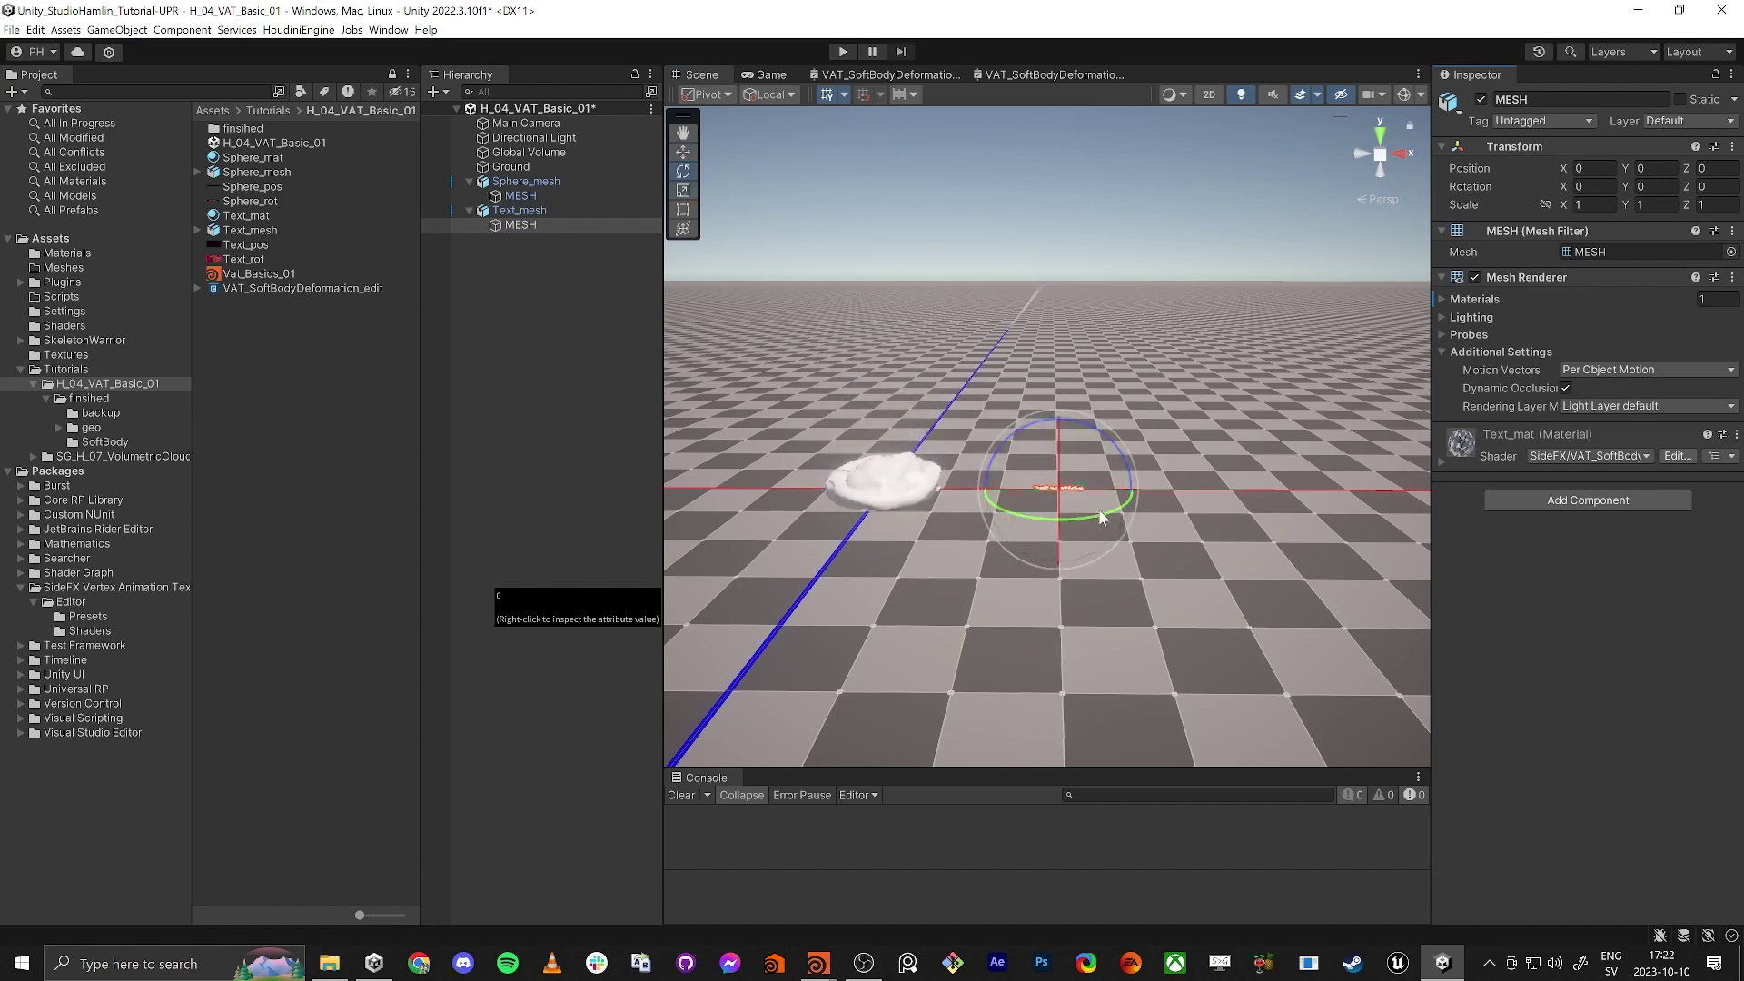
drag(1098, 508, 700, 505)
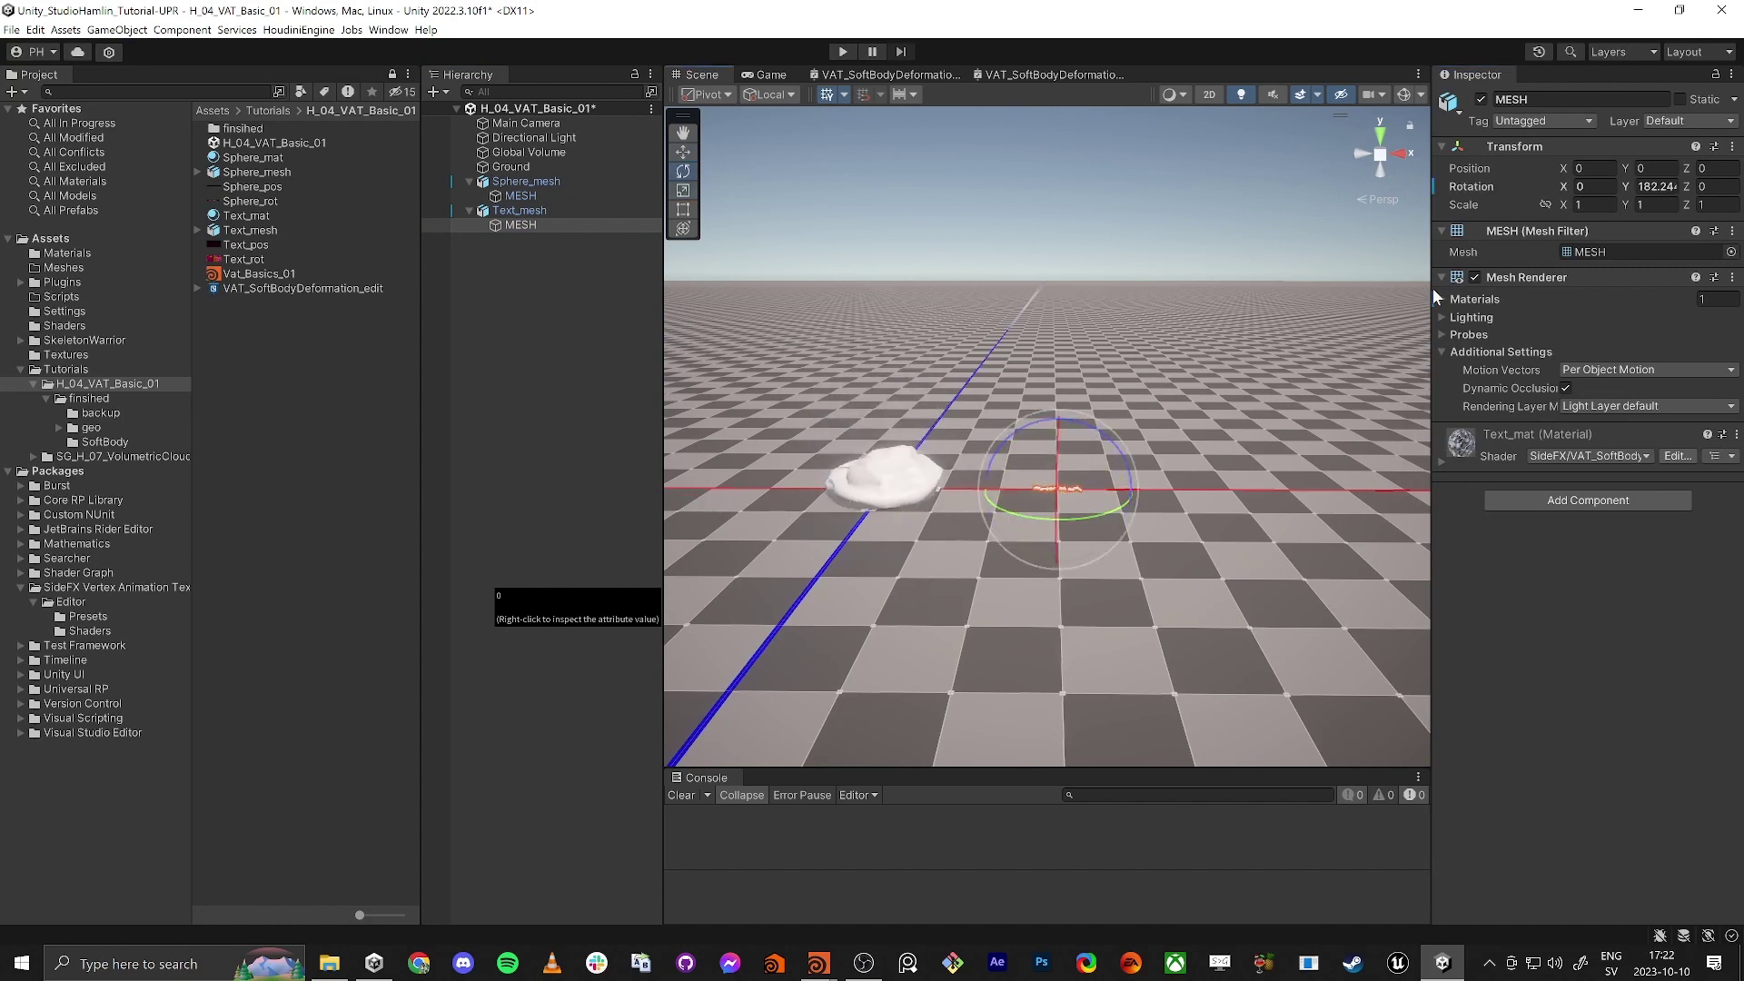
click(1545, 204)
click(1592, 204)
text(10)
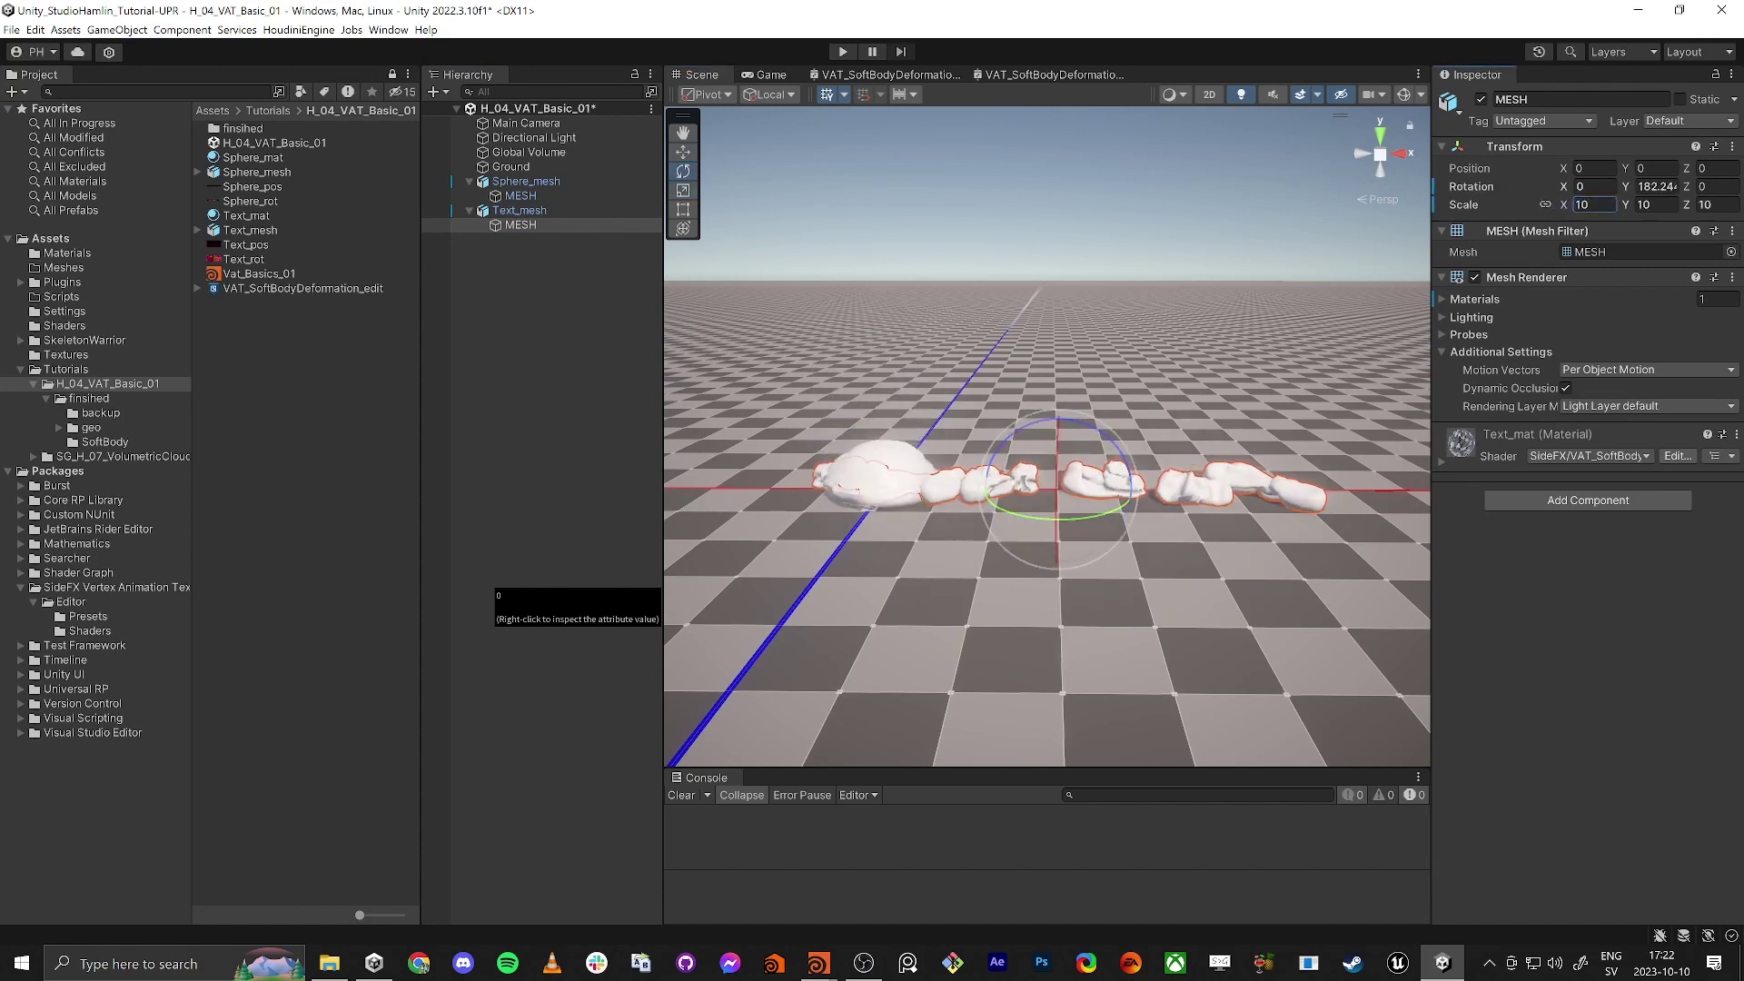
key(Return)
Step: Move the text's MESH object in front of the sphere, to about X 0.64 and Z -3.47
key(w)
drag(1022, 527, 1096, 623)
key(s)
right_drag(1071, 633, 1078, 631)
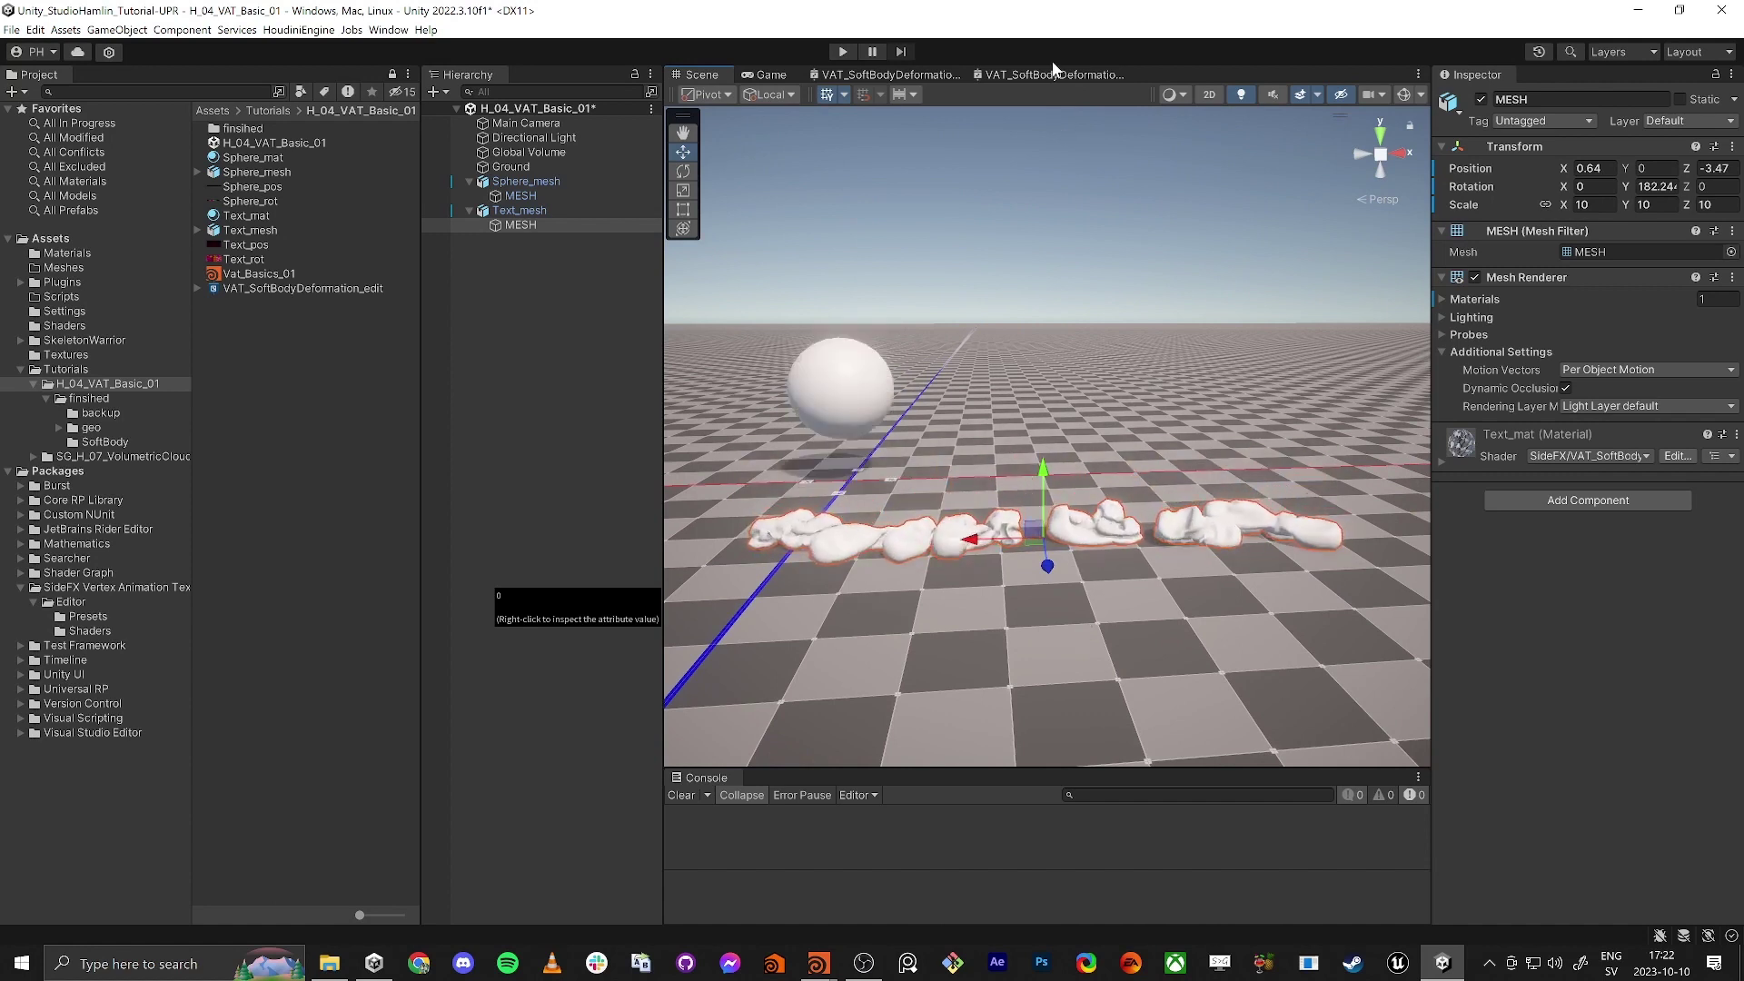
Step: Open the VAT_SoftBodyDeformation_edit shader graph maximized and examine what feeds the Fragment block's Base Color
click(260, 287)
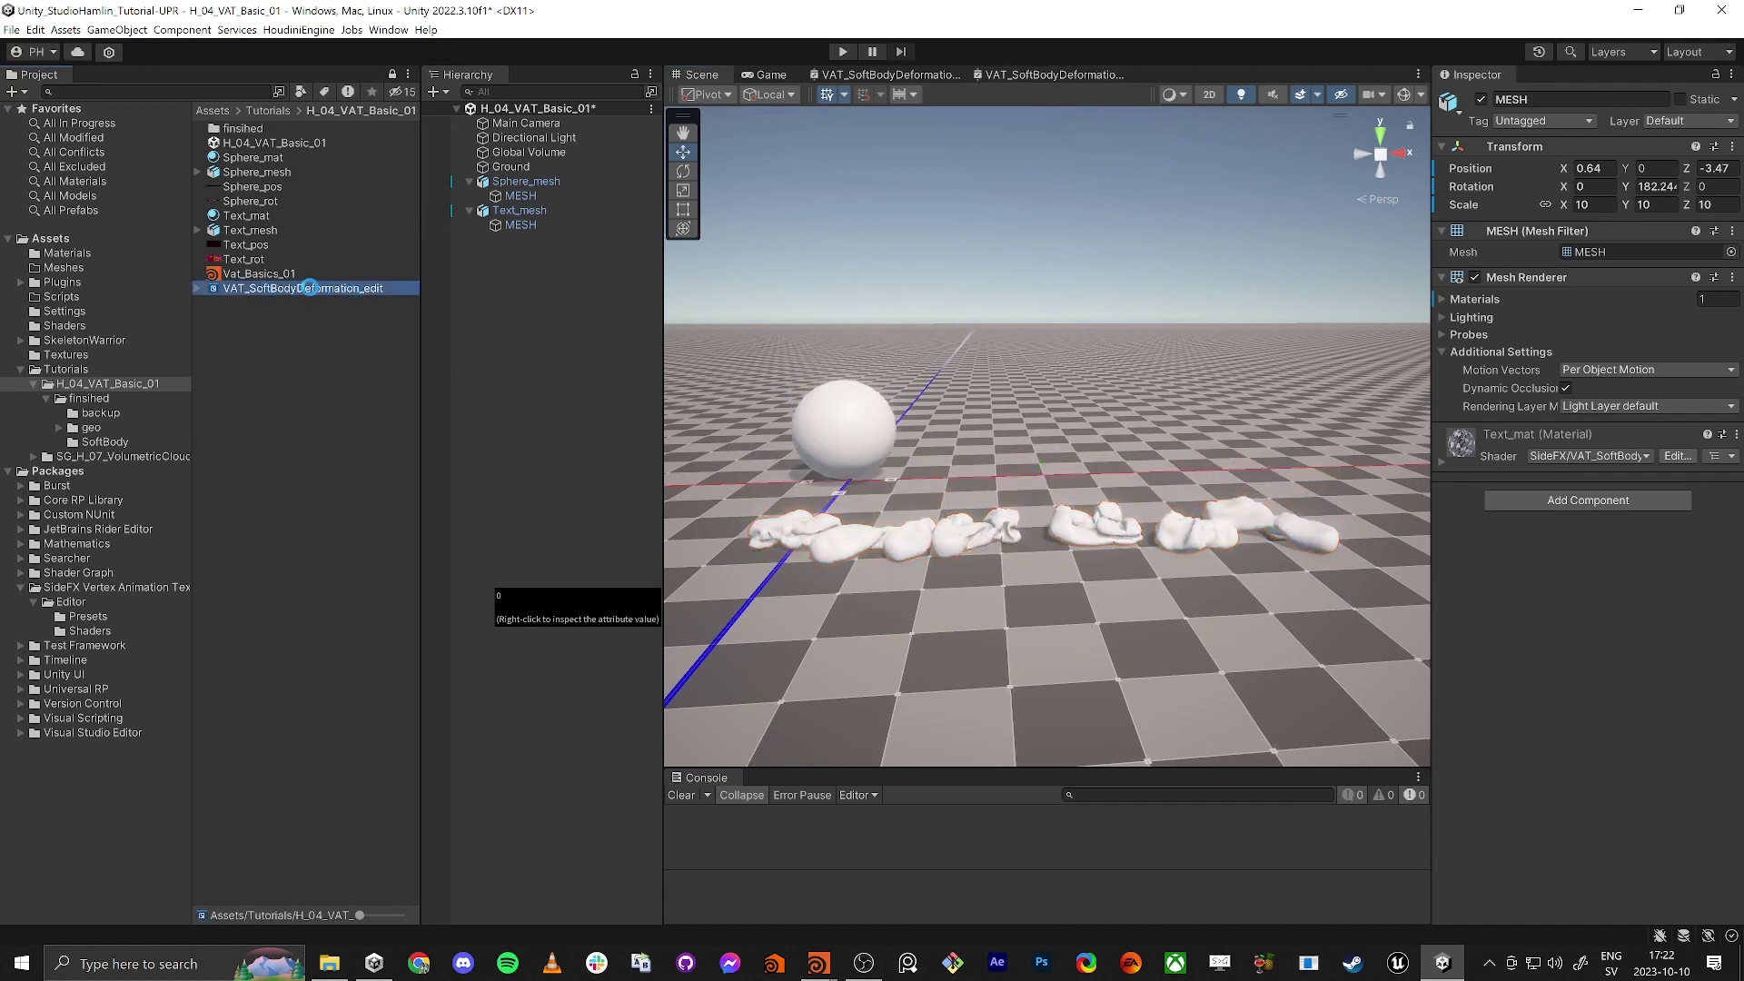
double_click(300, 289)
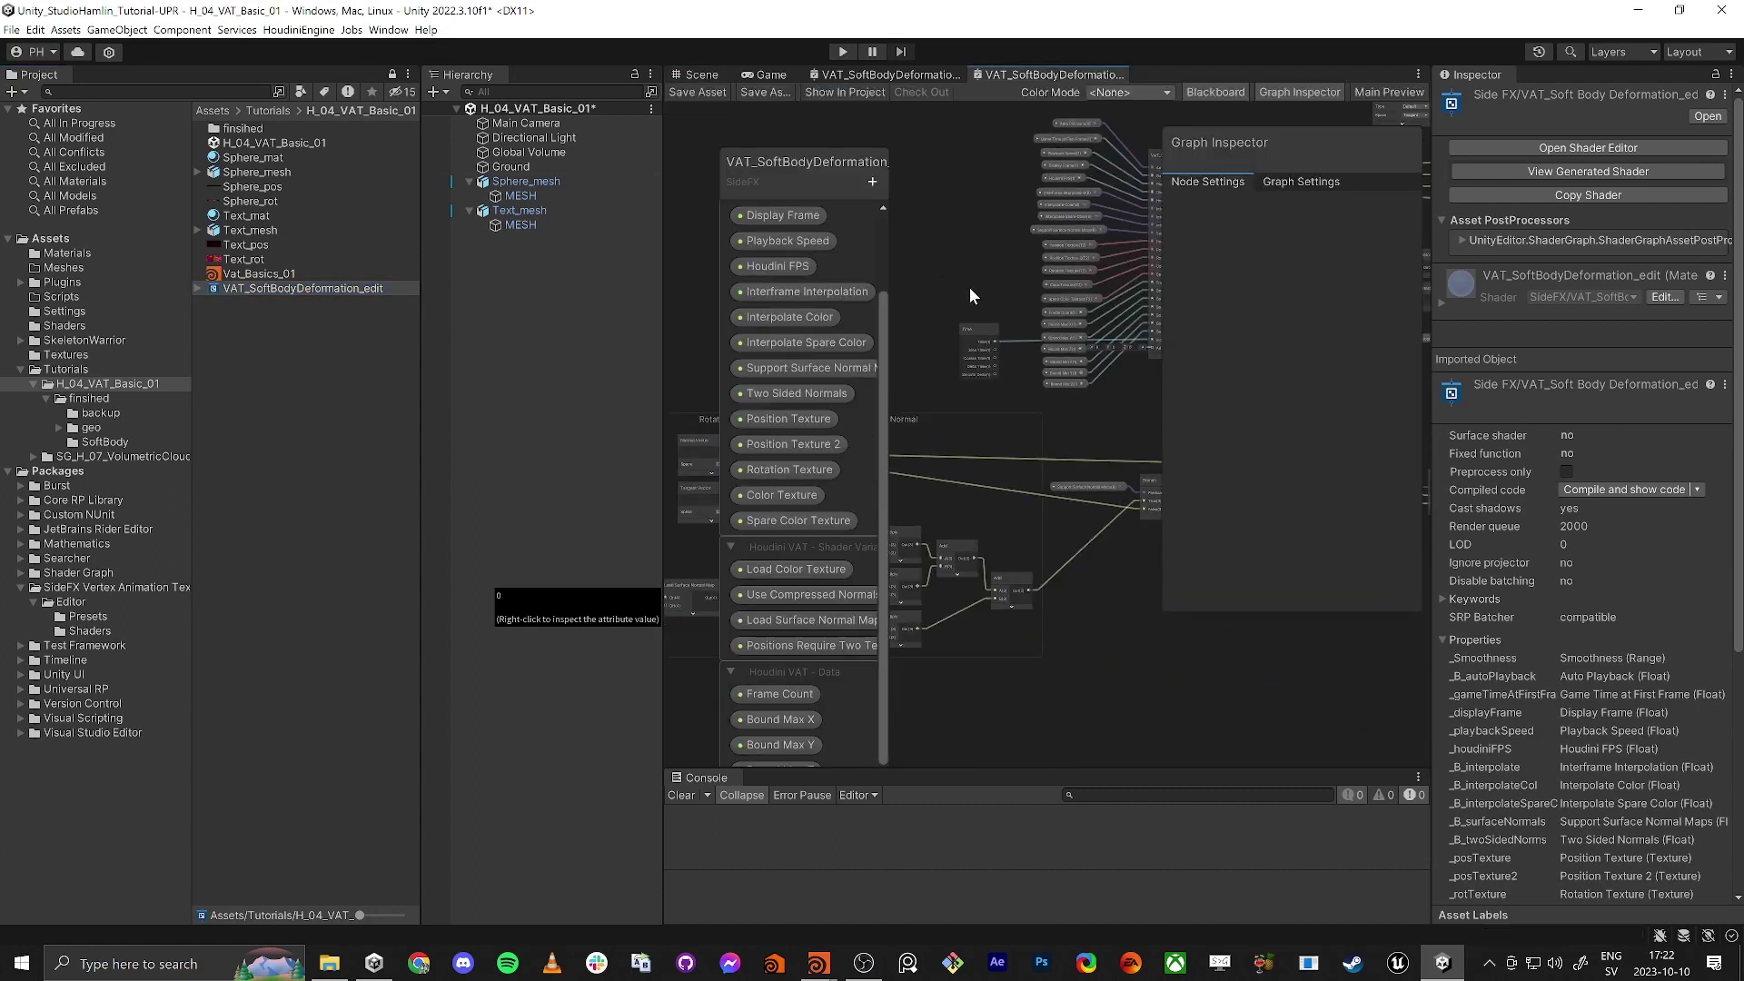
key(shift+space)
scroll(994, 425, up, 5)
scroll(963, 300, up, 3)
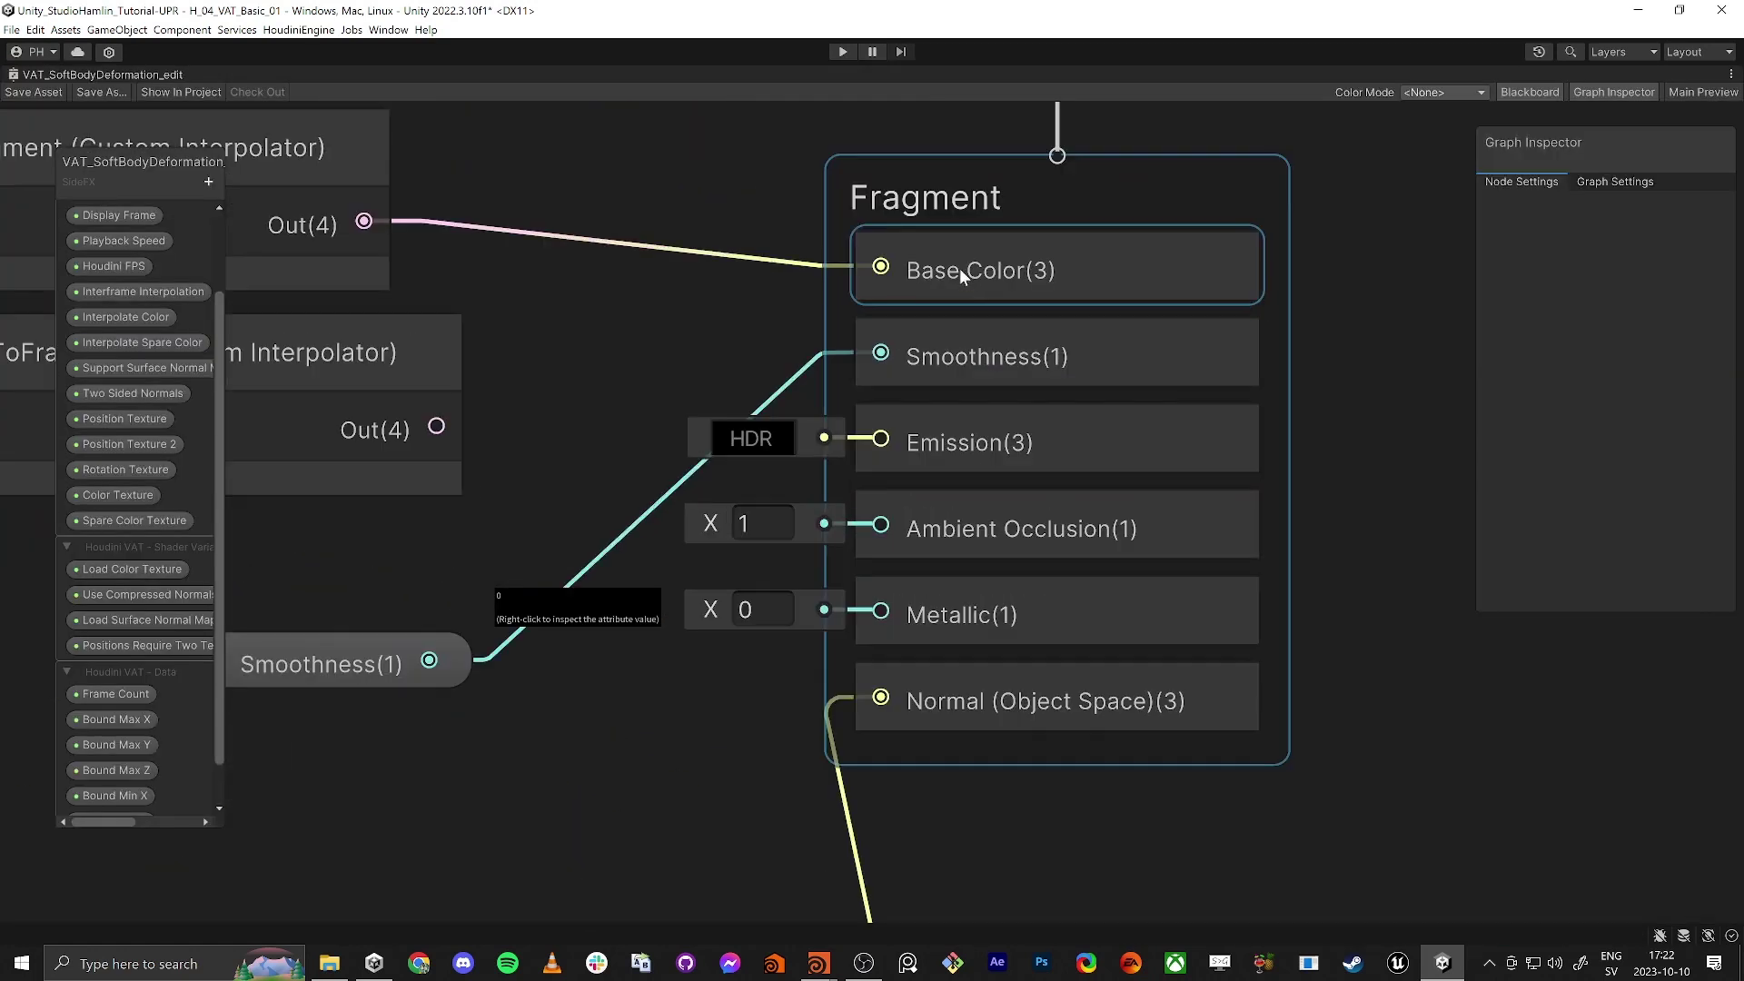
Step: Spread the Color_ToFragment and SpareColor_ToFragment interpolator nodes apart to make room between them beside the Fragment block
middle_drag(542, 308, 1067, 416)
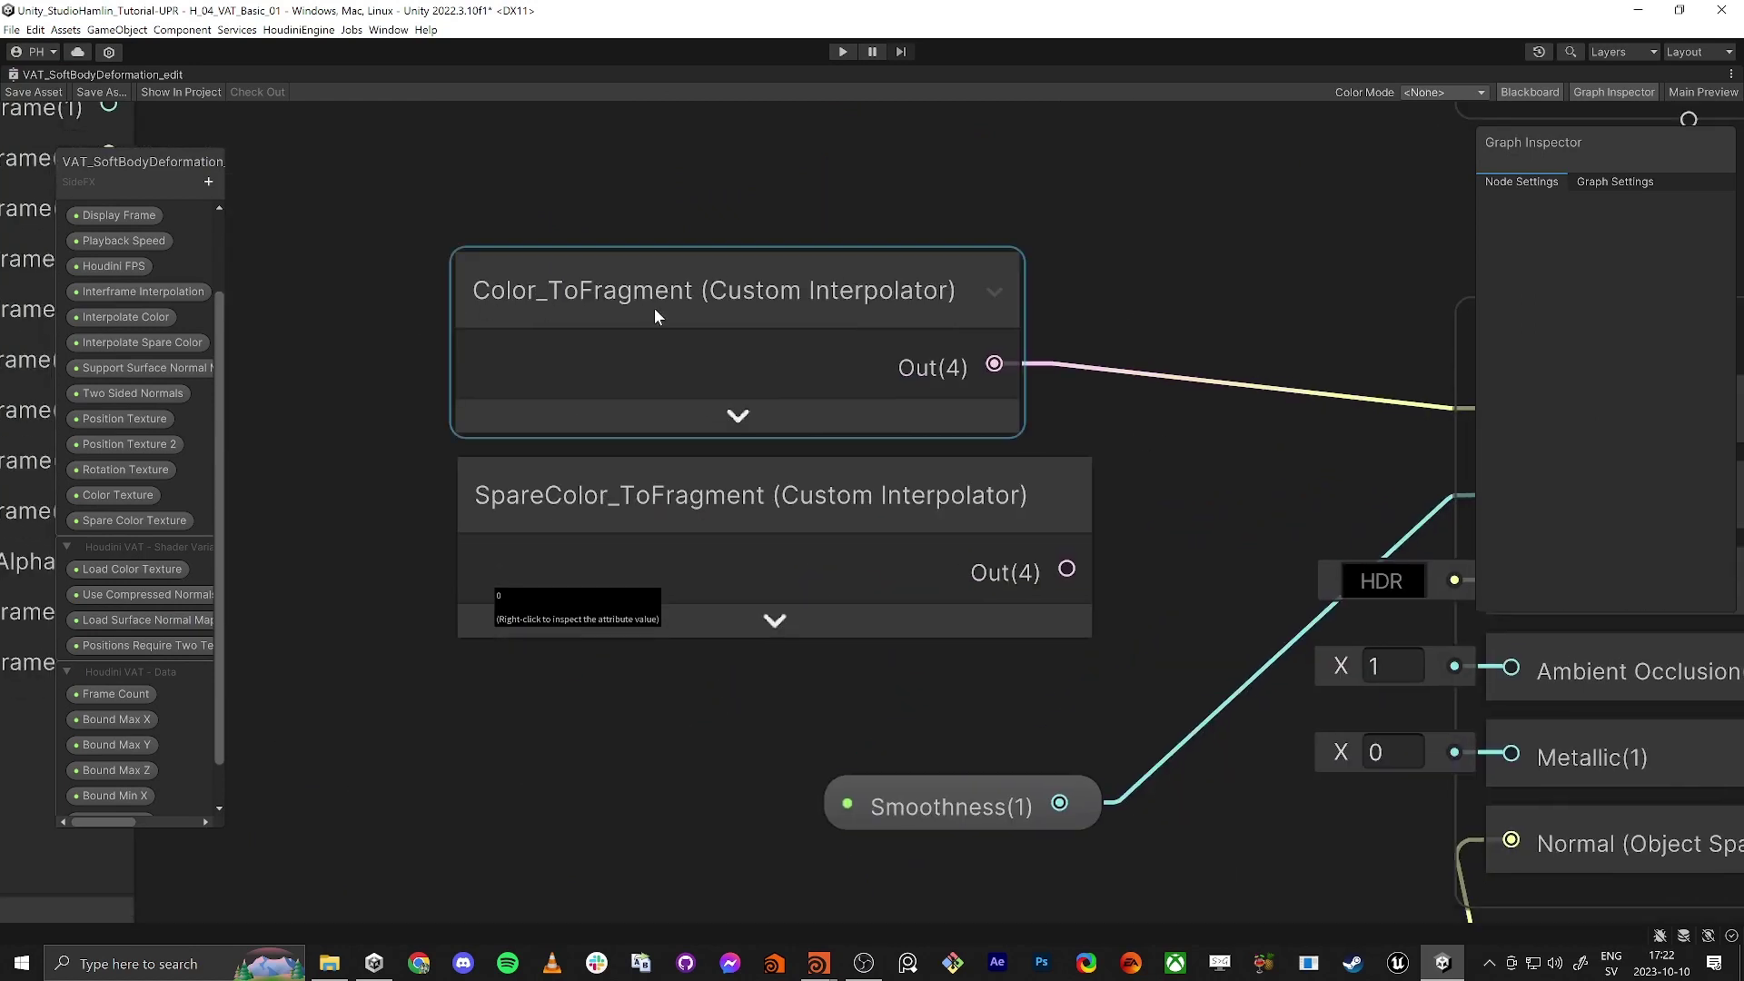
drag(654, 308, 635, 248)
drag(724, 469, 591, 563)
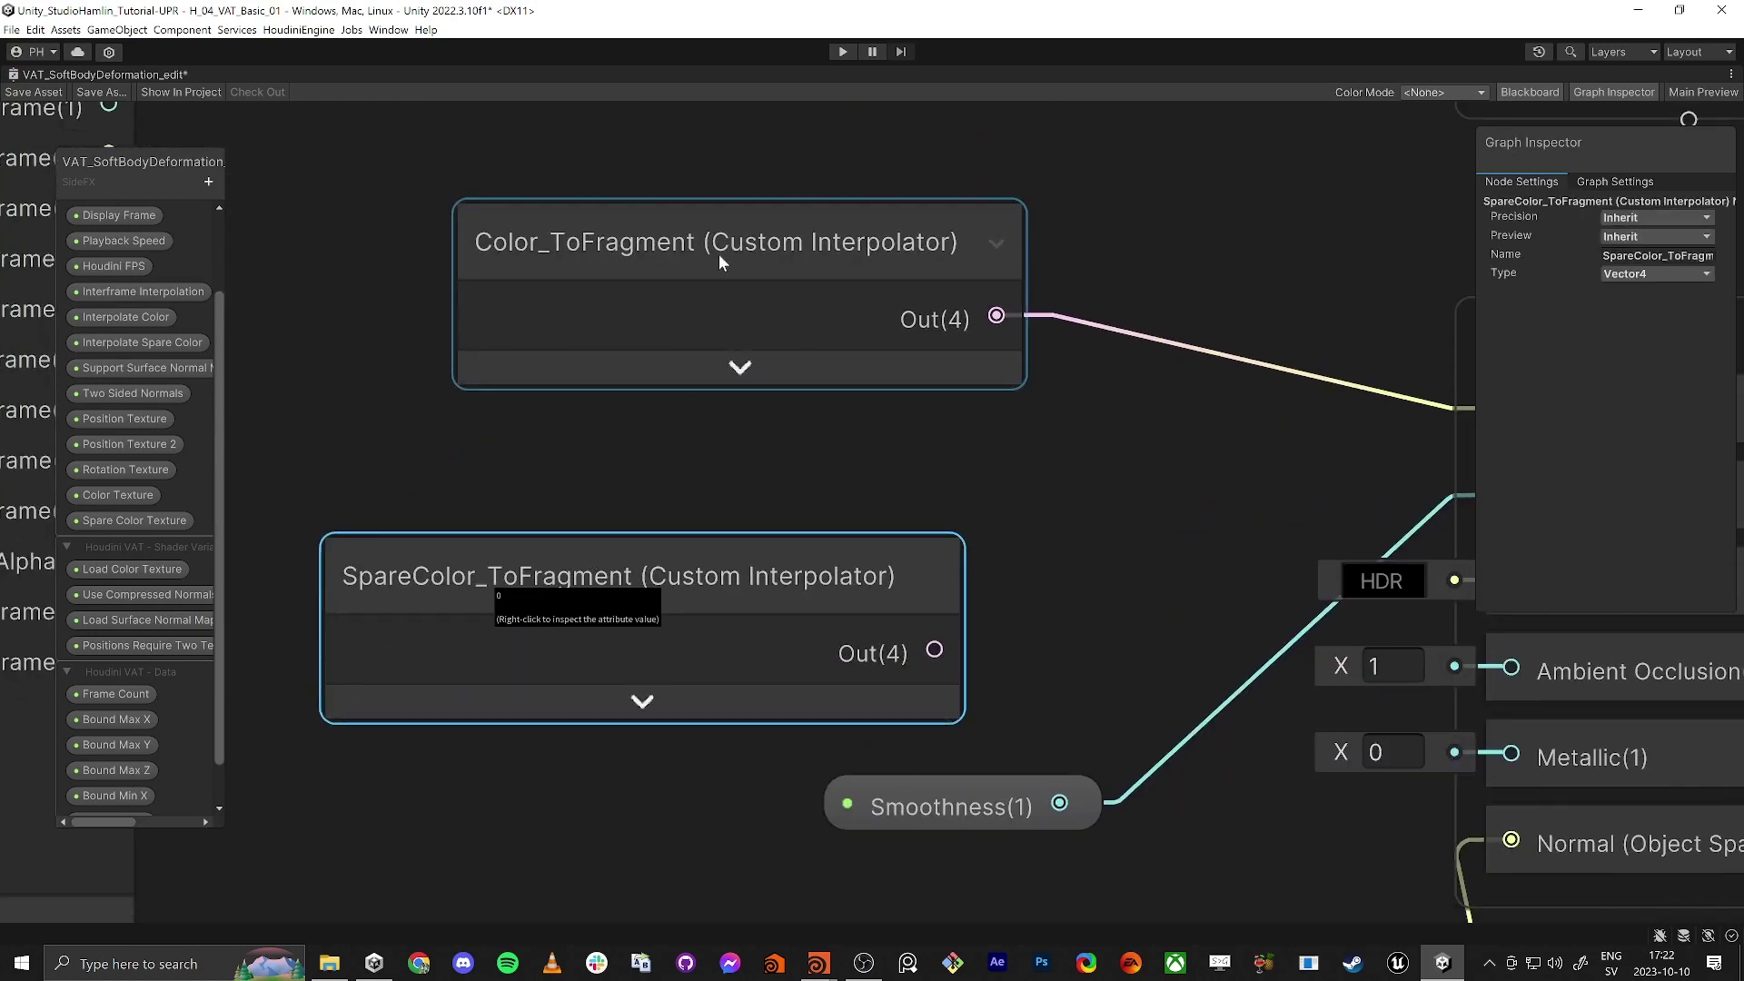
drag(718, 254, 692, 194)
Step: Add a Vertex Color node with its preview collapsed and connect its output to the Fragment block's Base Color
middle_drag(1091, 451, 892, 569)
click(892, 569)
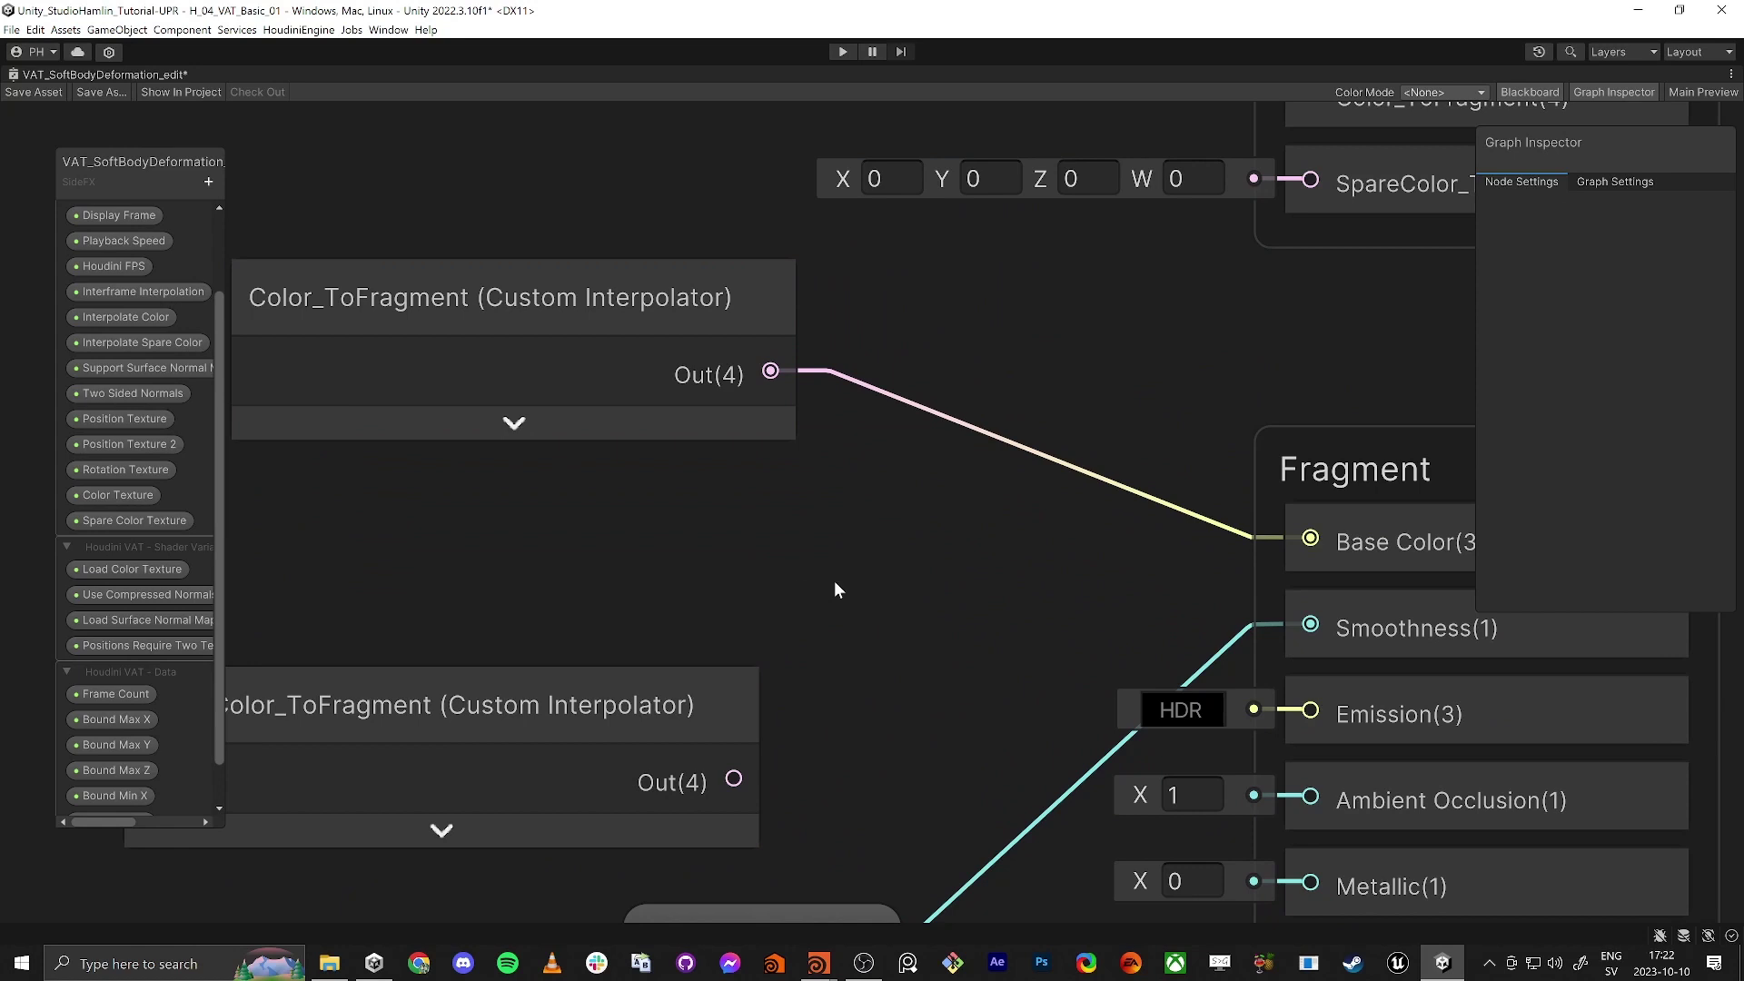
key(space)
text(vertex)
key(Up)
key(Return)
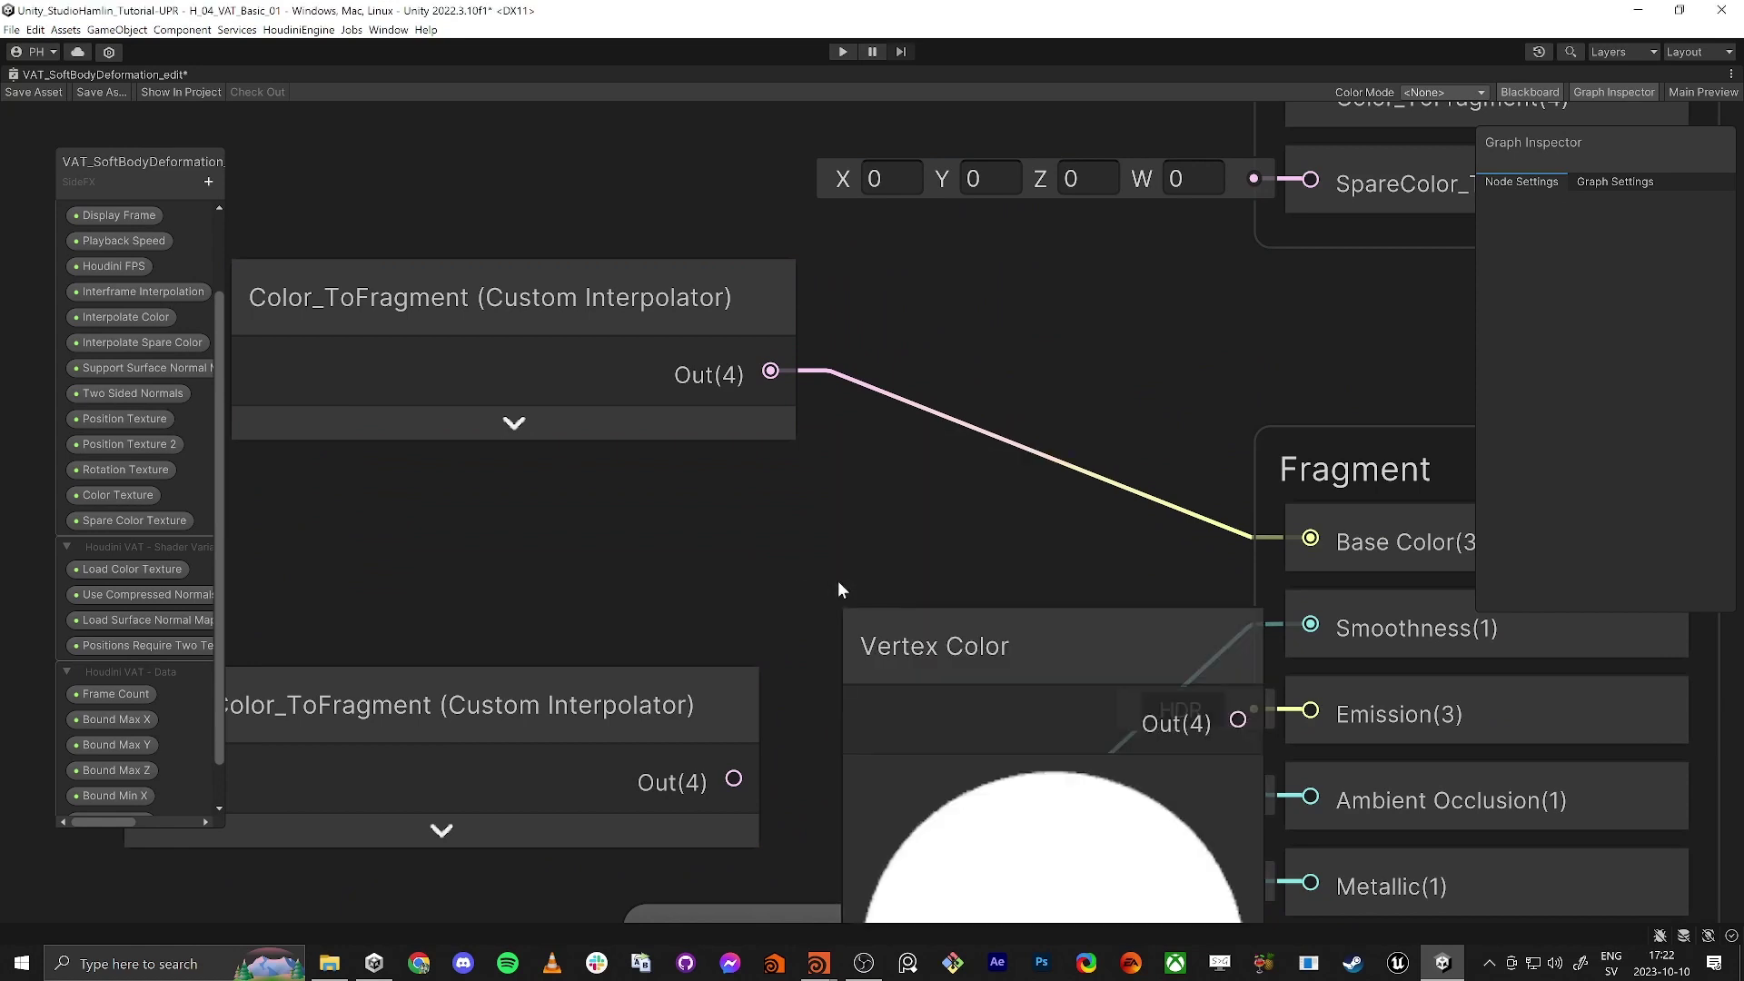
drag(1022, 623, 909, 569)
click(897, 590)
drag(953, 630, 1310, 537)
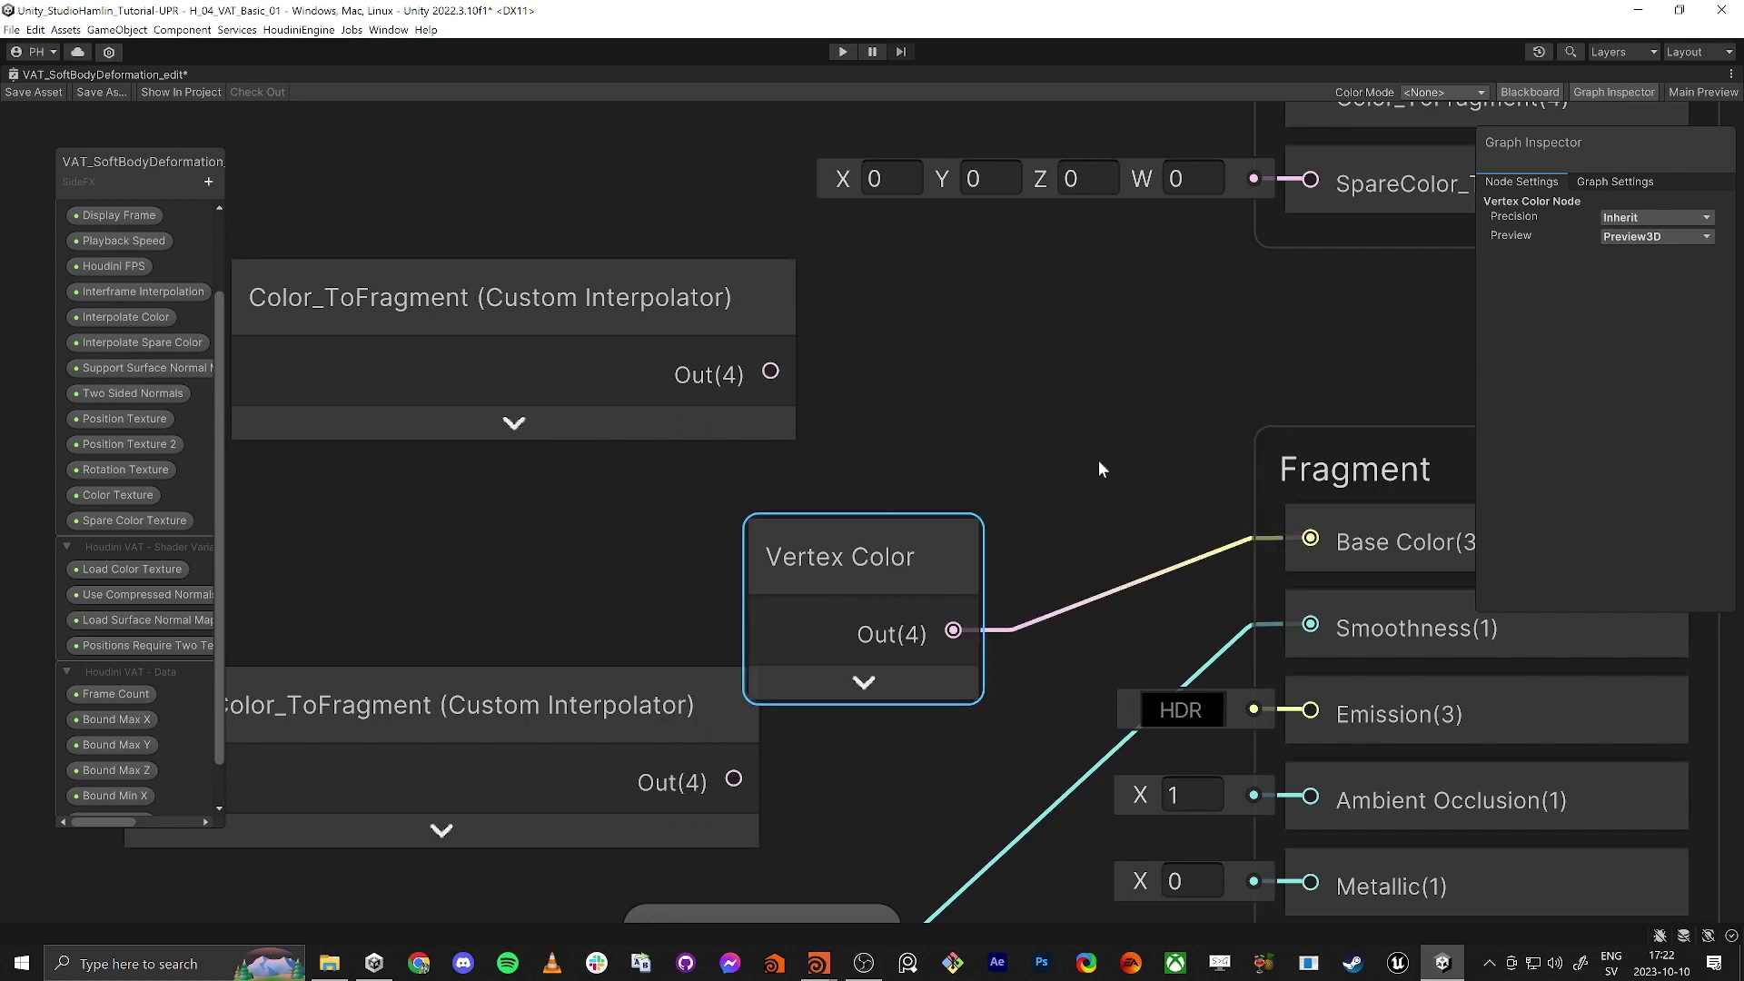
Step: Save the shader graph and return to the Scene view to check the text's colors, selecting the text object
scroll(1099, 469, down, 2)
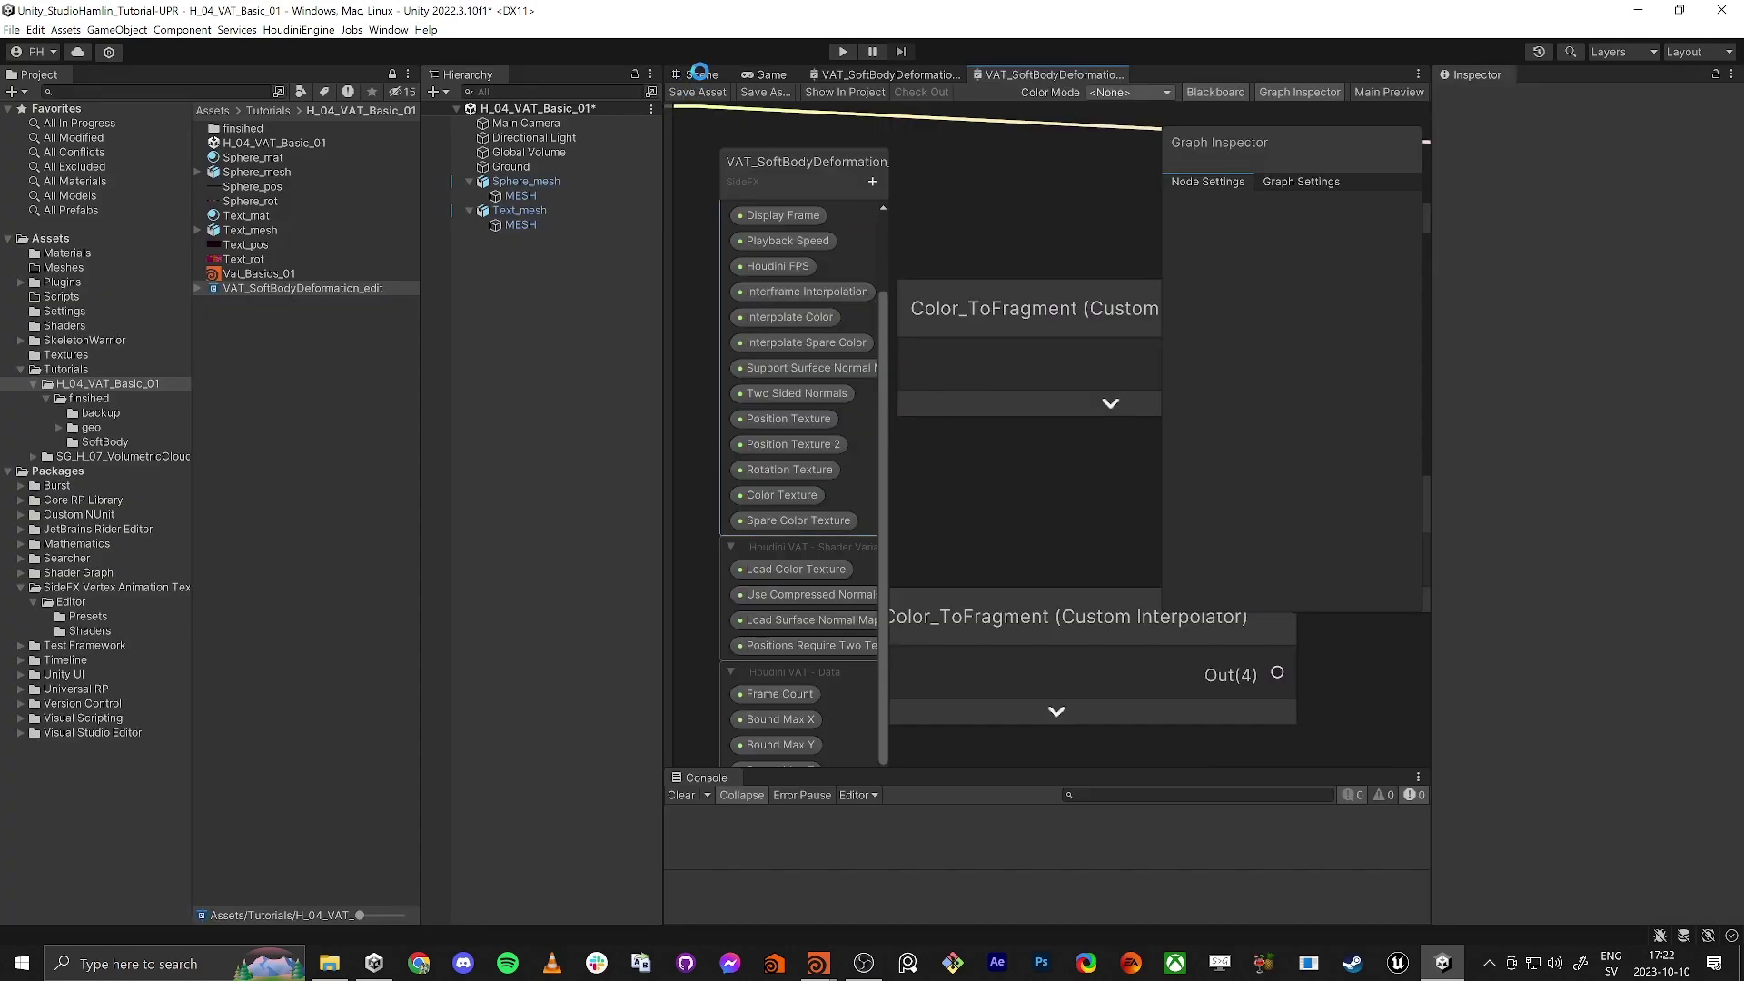
click(696, 74)
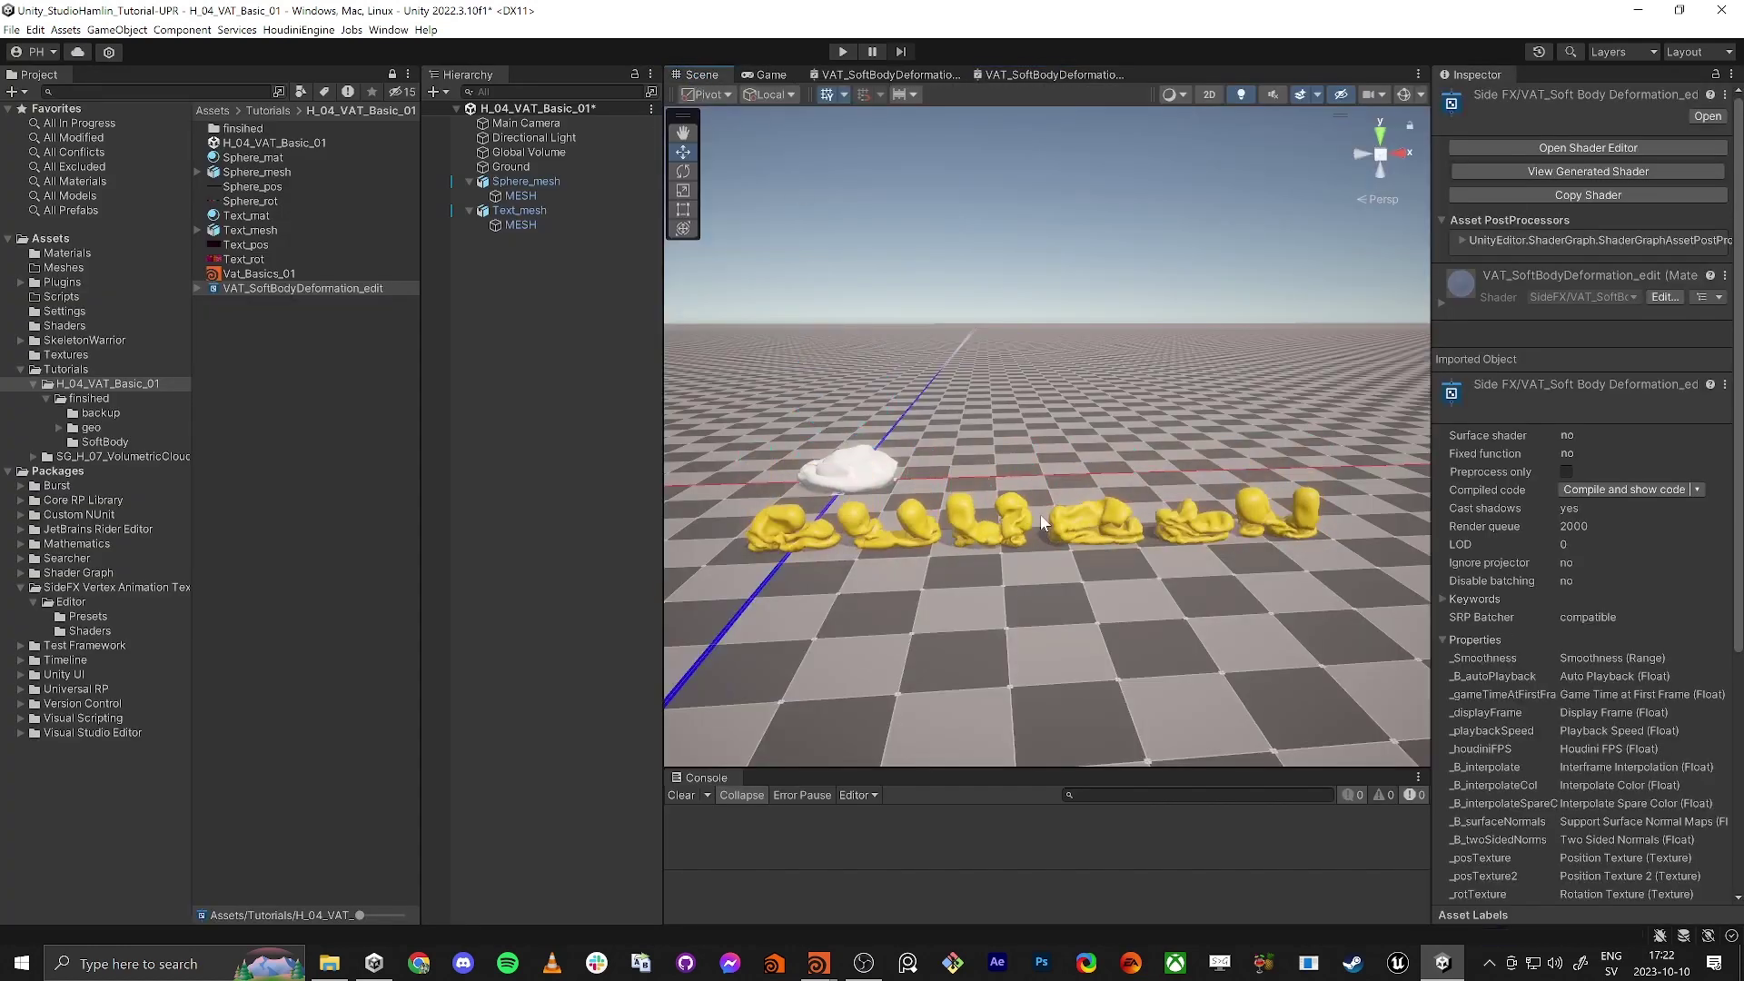
click(994, 534)
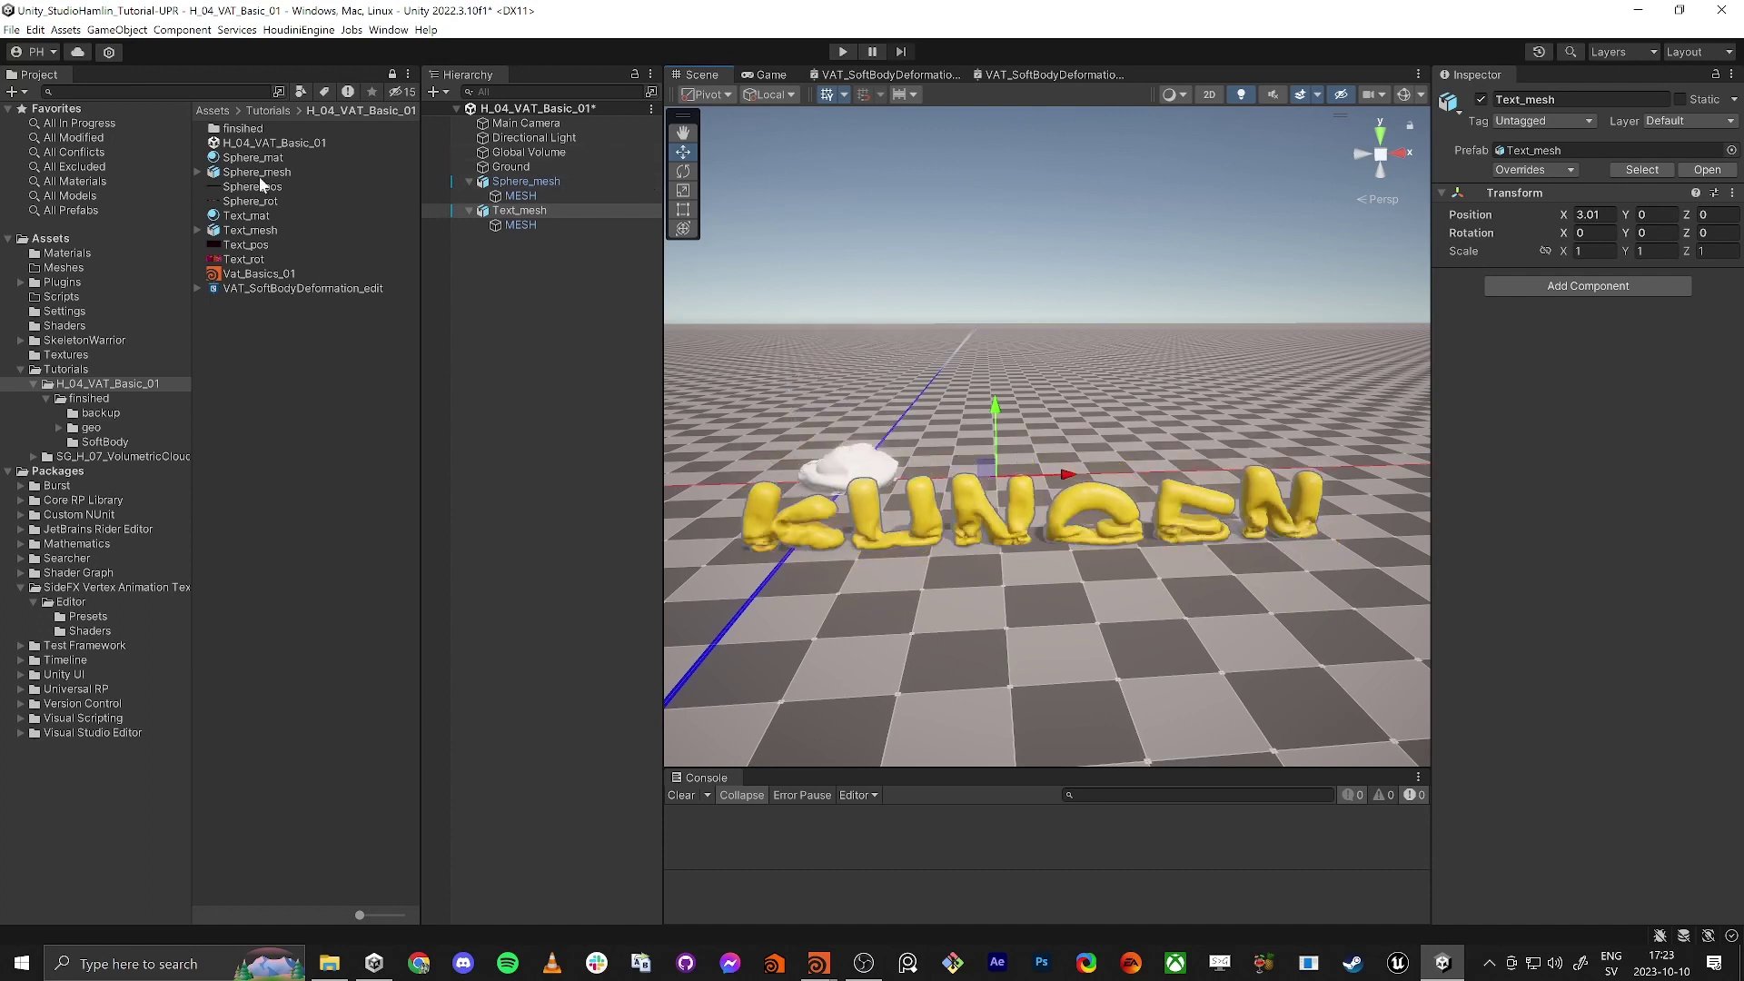
Step: Set Text_mat's Display Frame to 6.45 with Auto Playback switched off, re-enable Auto Playback and set Smoothness to 0.617
click(259, 216)
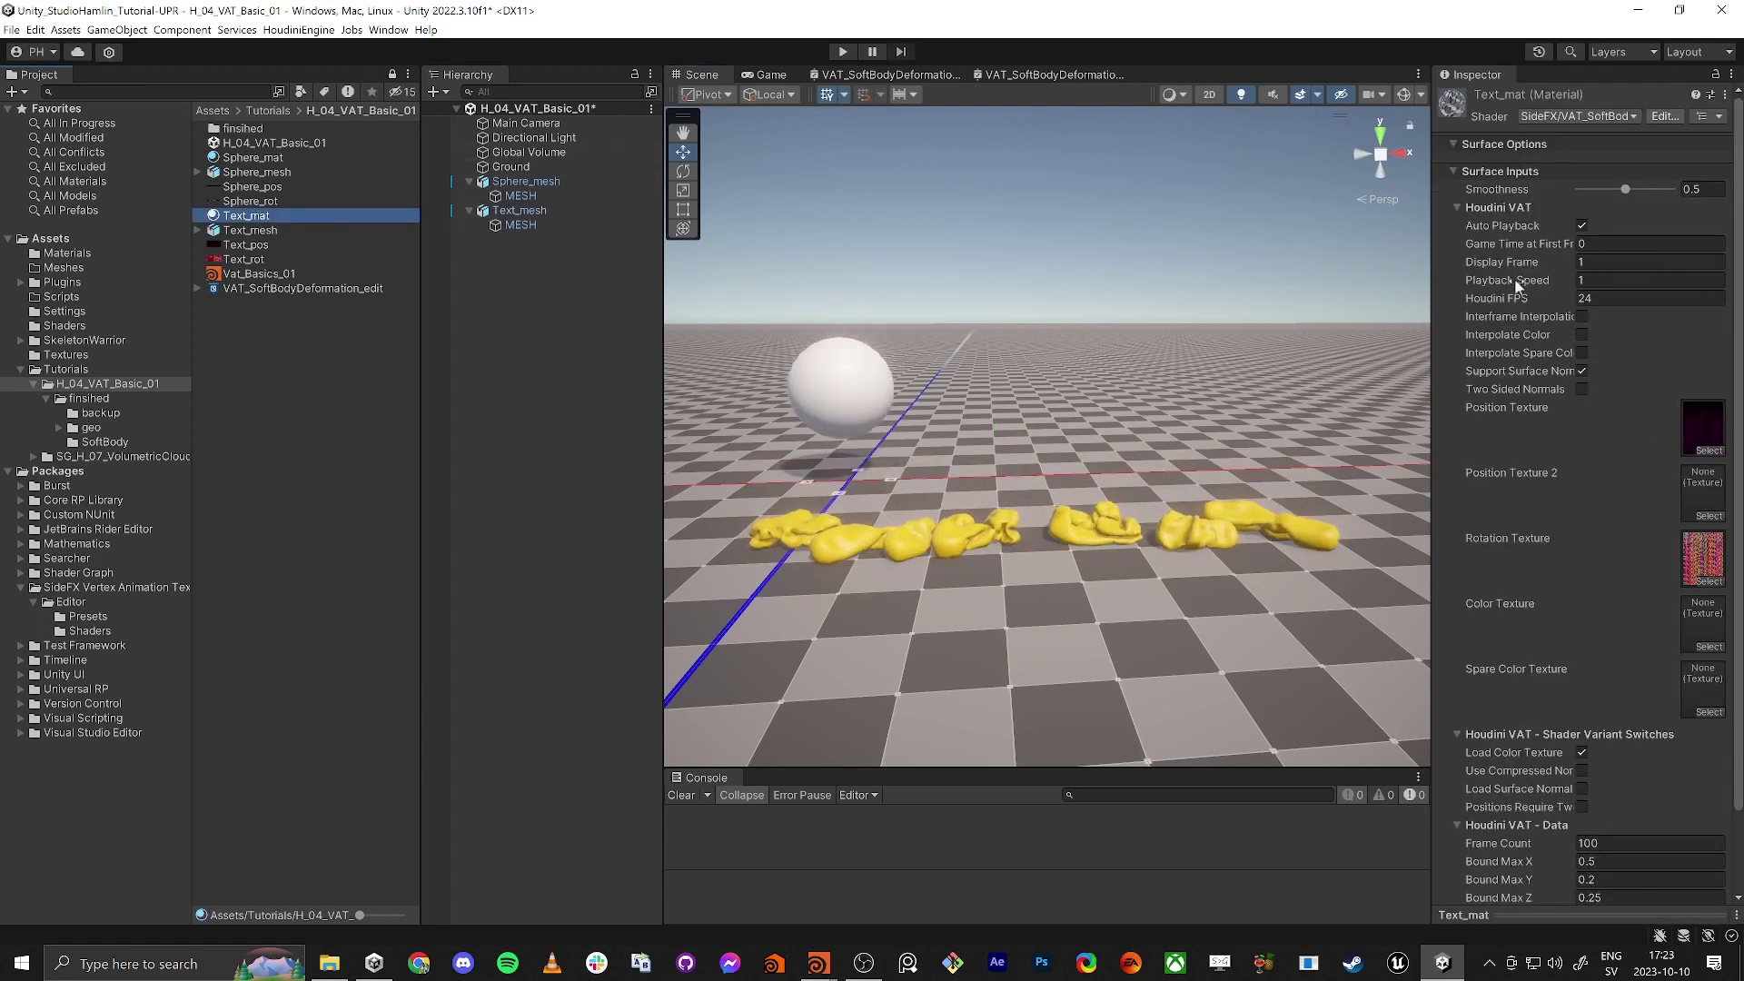
click(1581, 226)
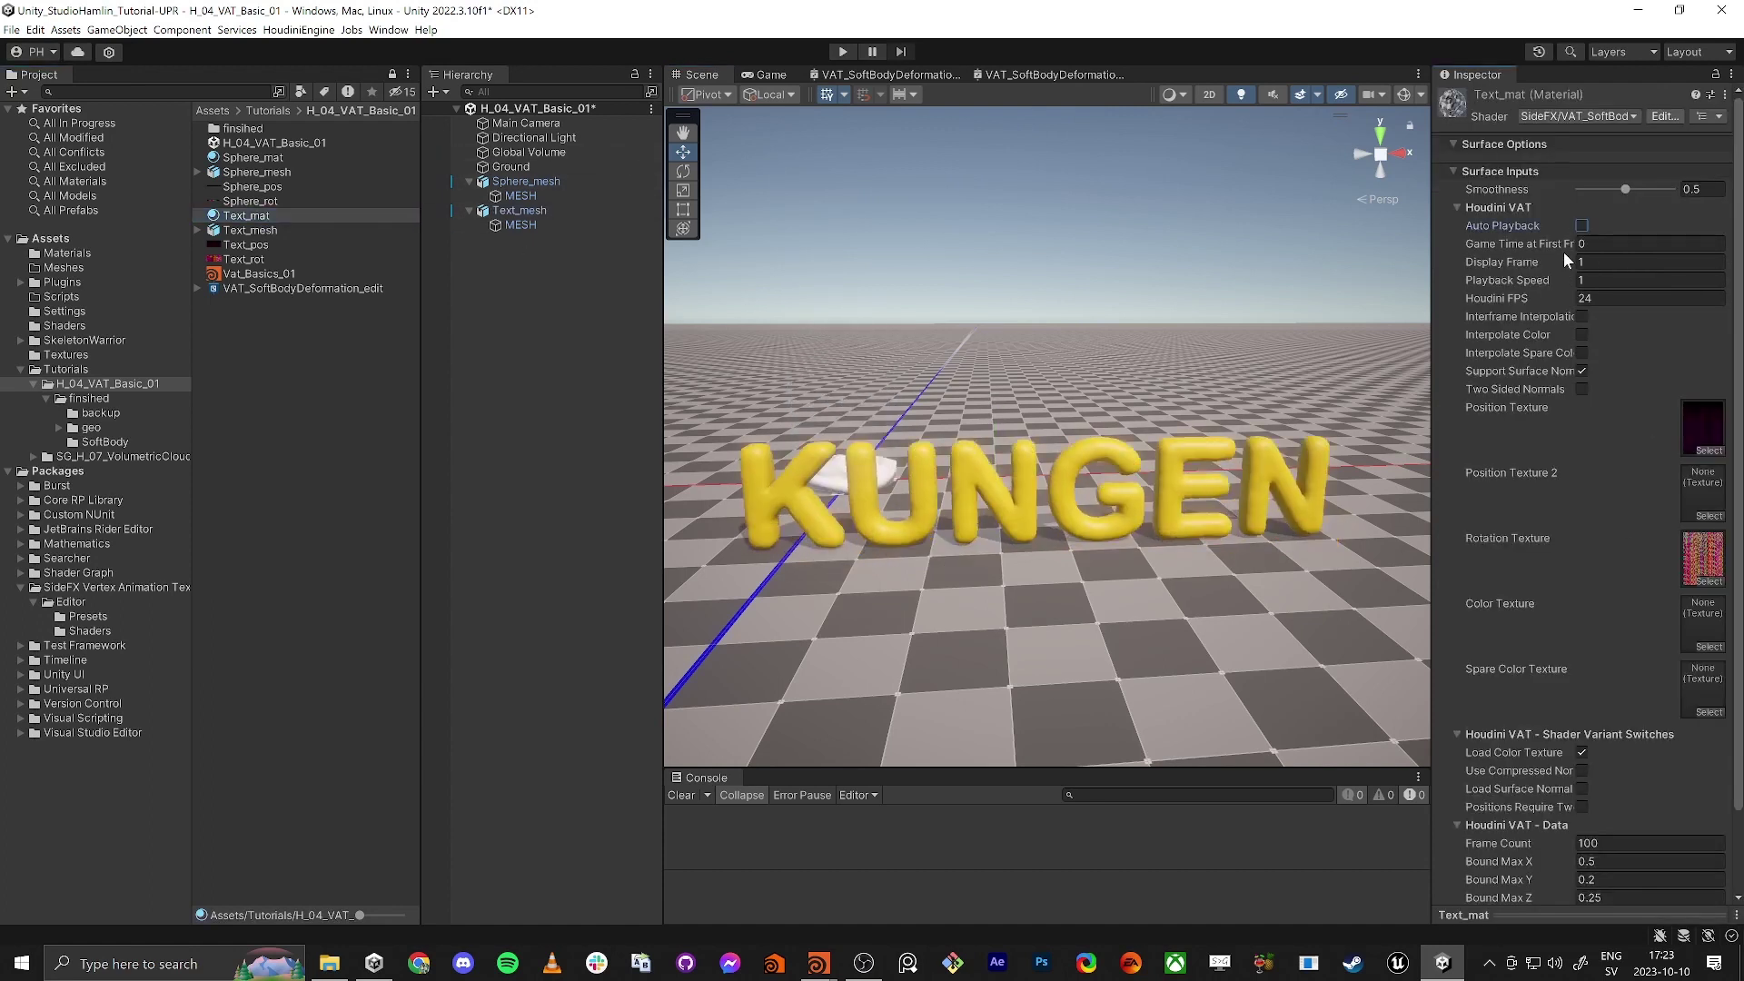
drag(1539, 266, 1495, 267)
click(1582, 225)
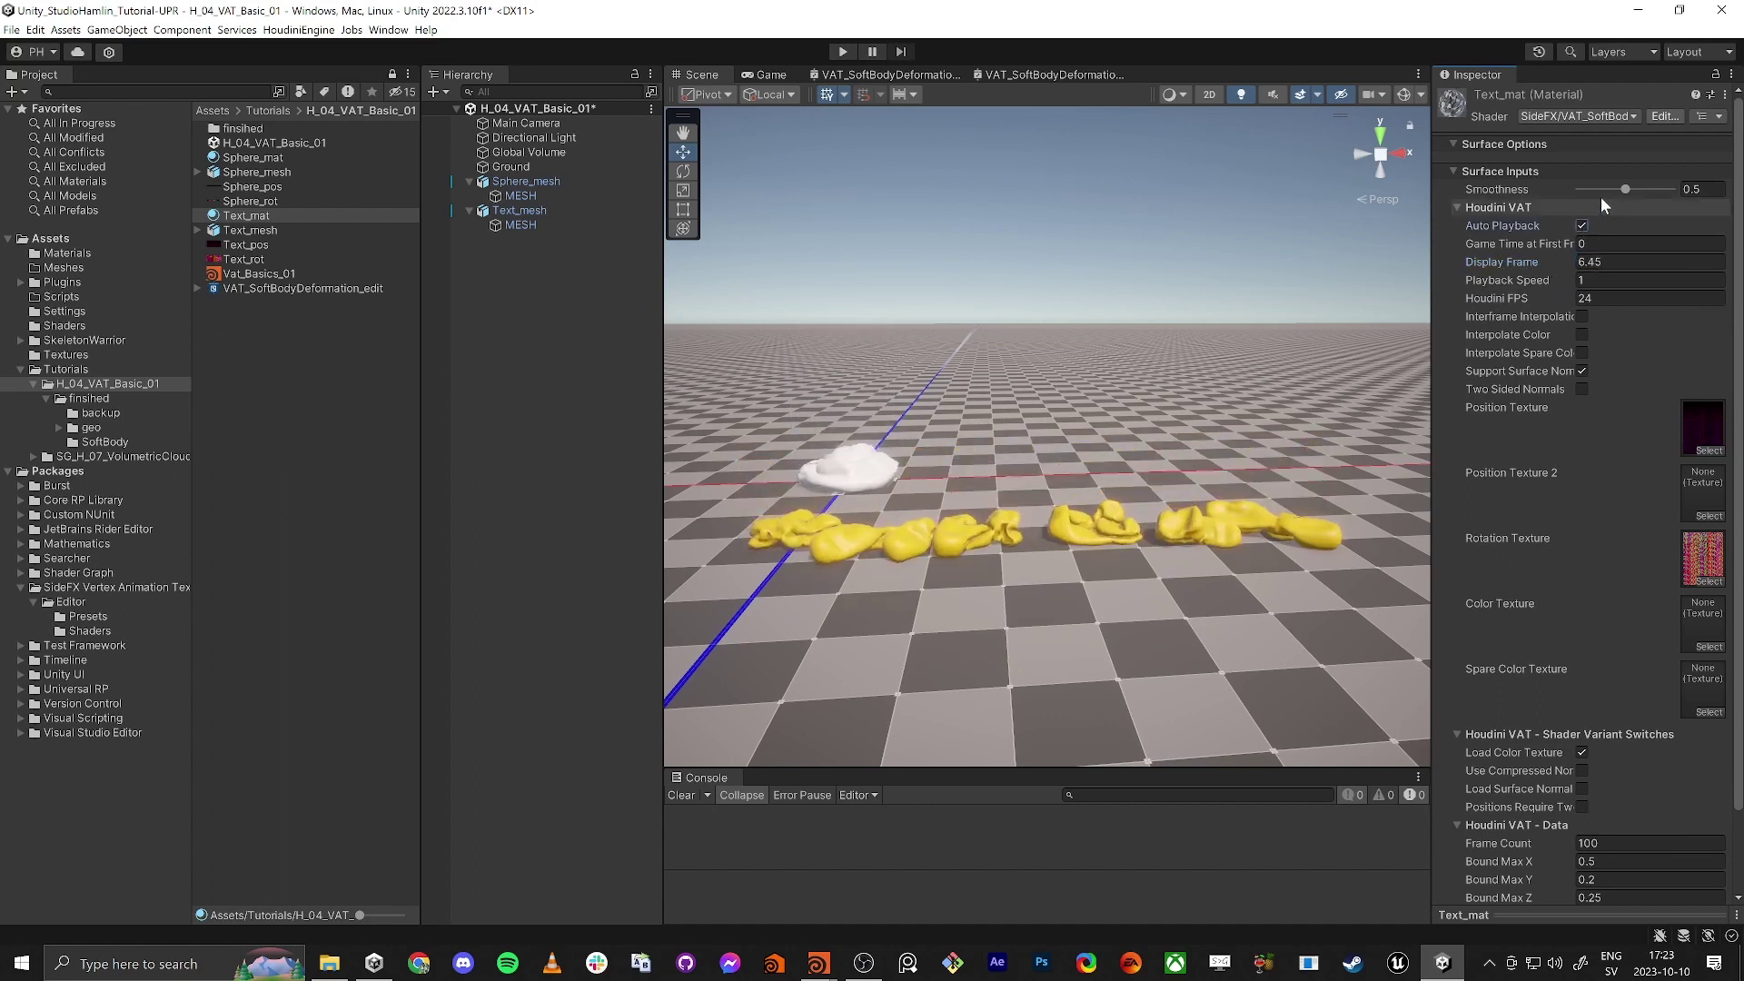
drag(1625, 189, 1637, 190)
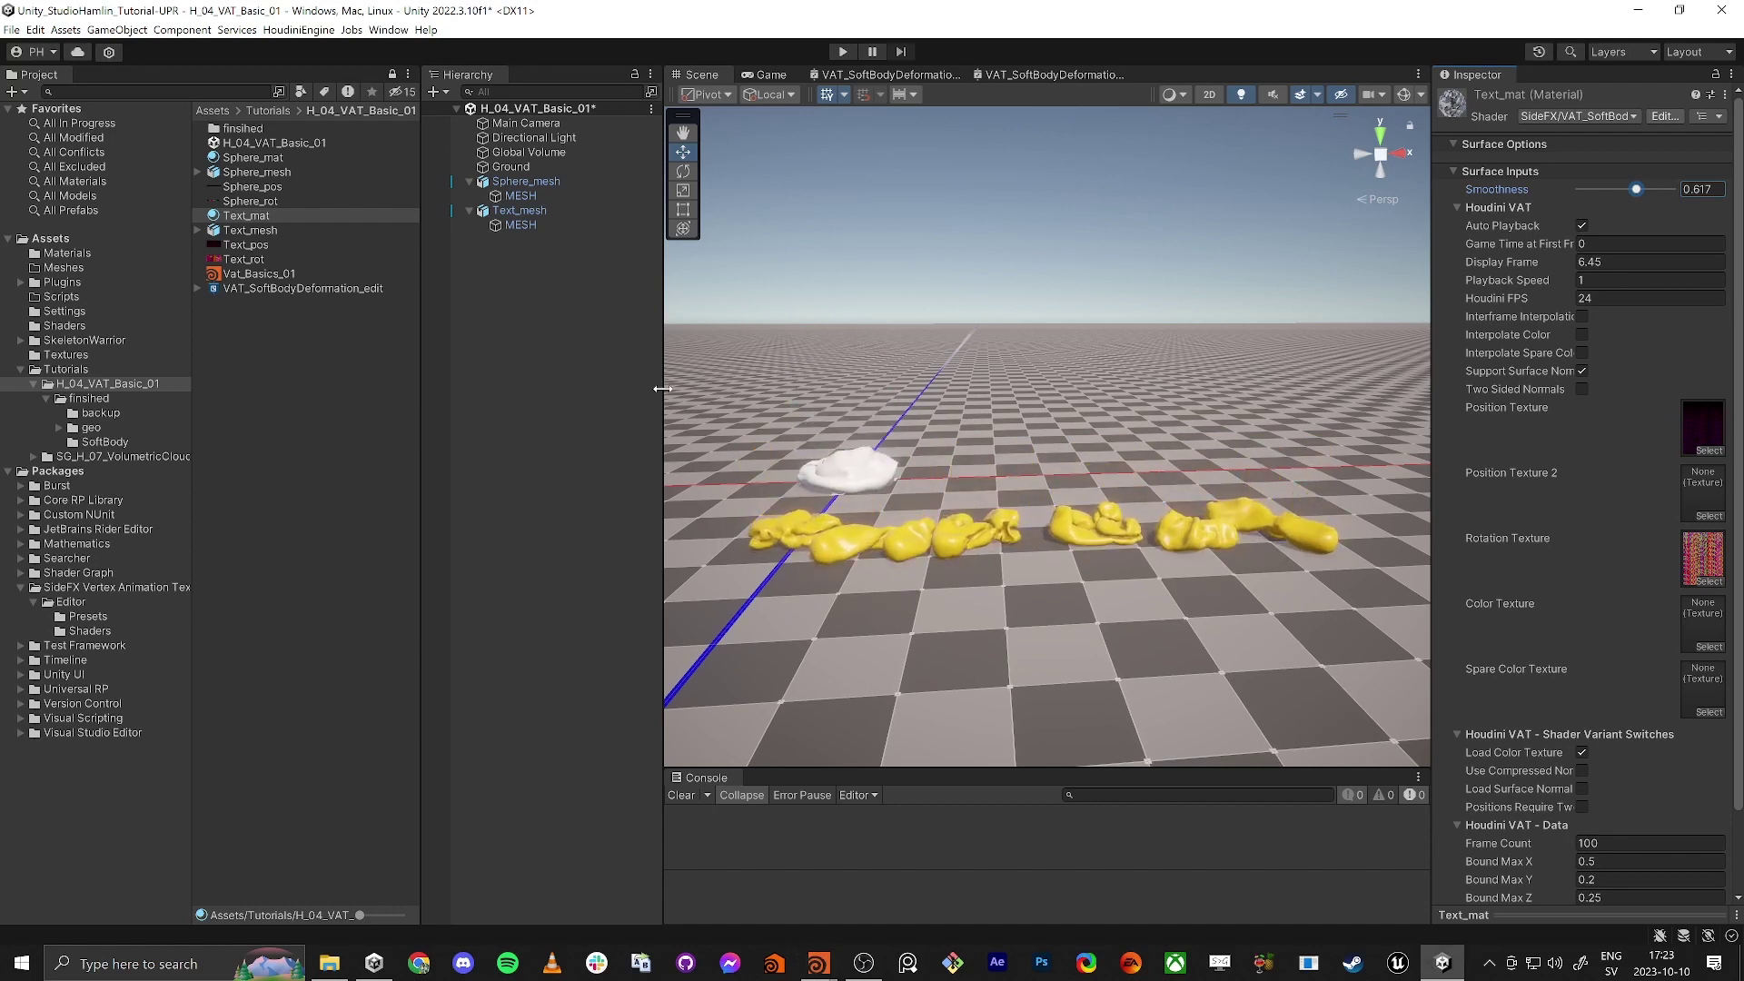
Step: Switch to Houdini, go up to the geo1 network to review the sphere and text node chains, and return to Unity
key(alt+Tab)
middle_drag(936, 649, 775, 639)
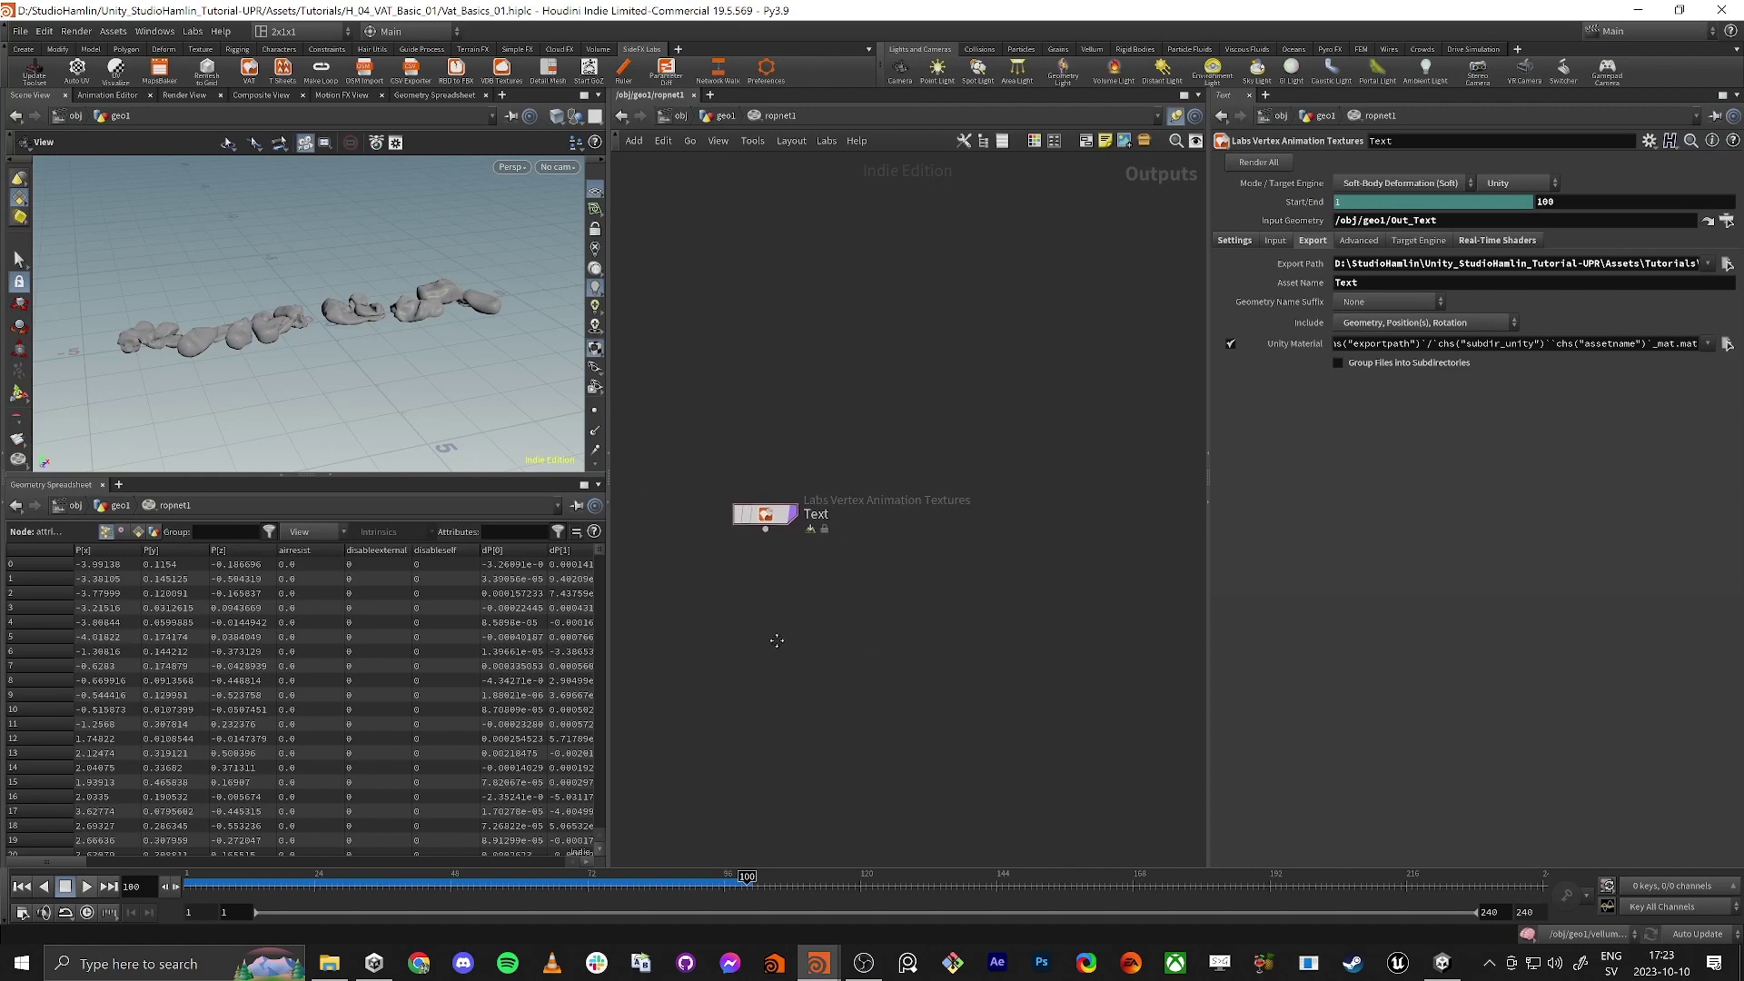
scroll(775, 638, down, 1)
click(724, 117)
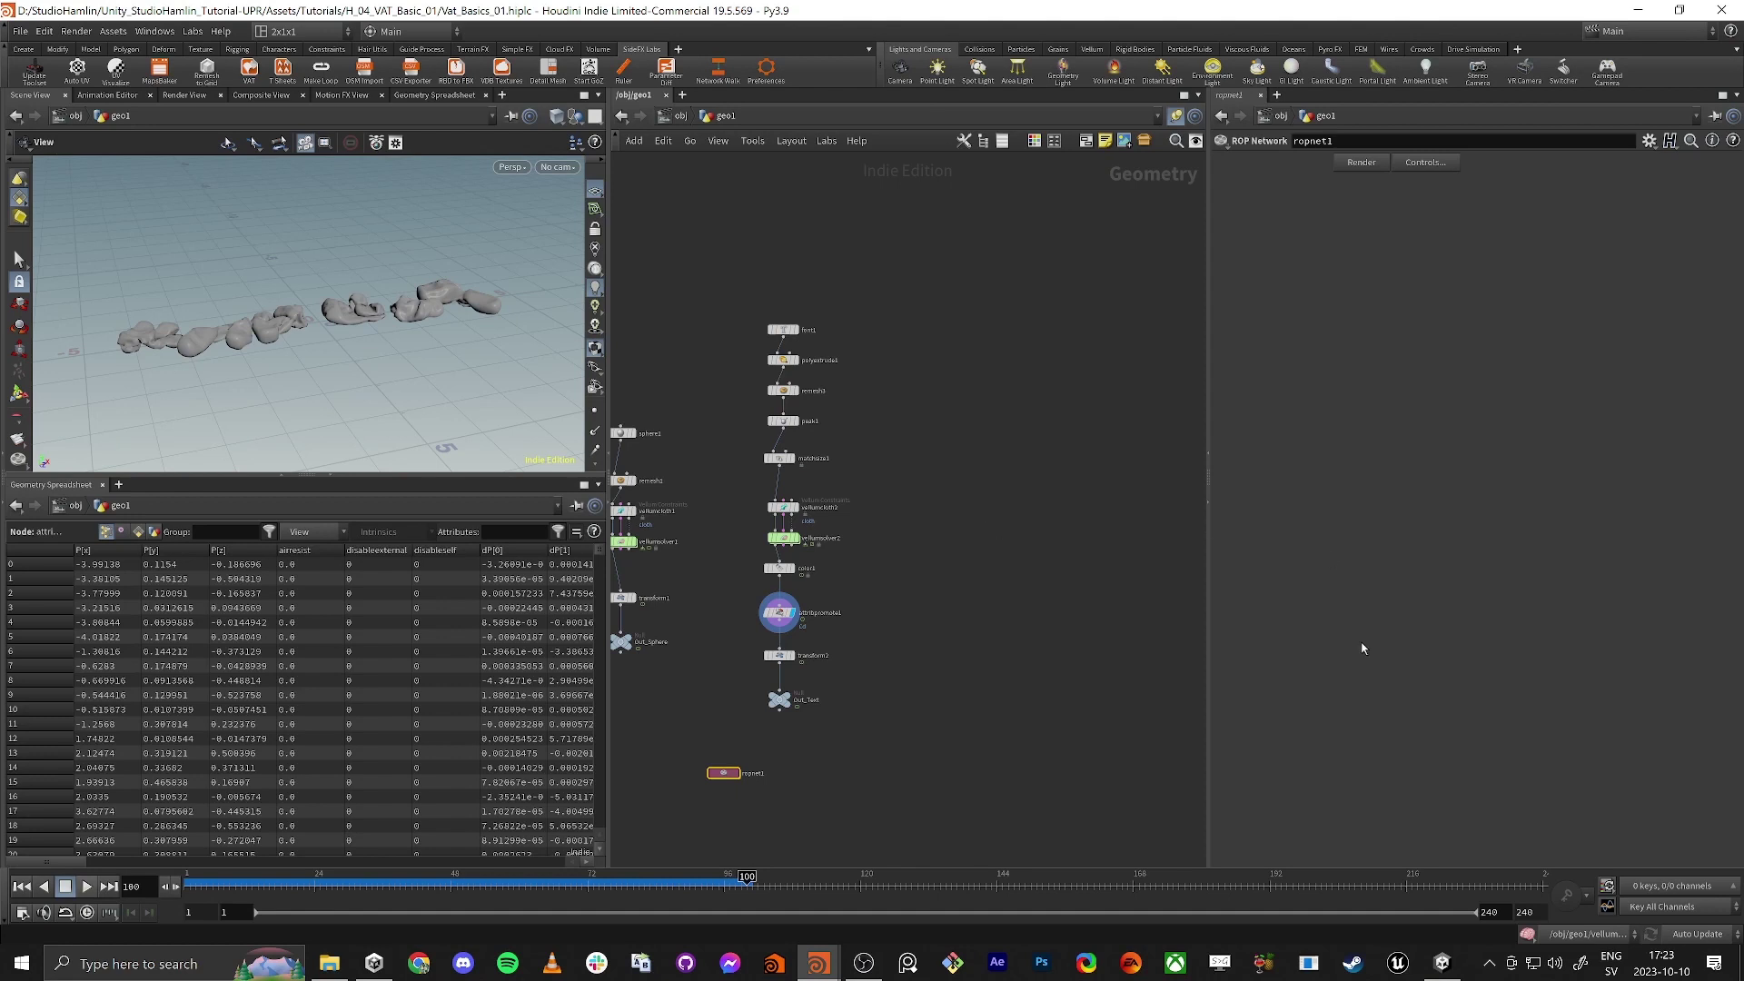
mouse_move(817, 968)
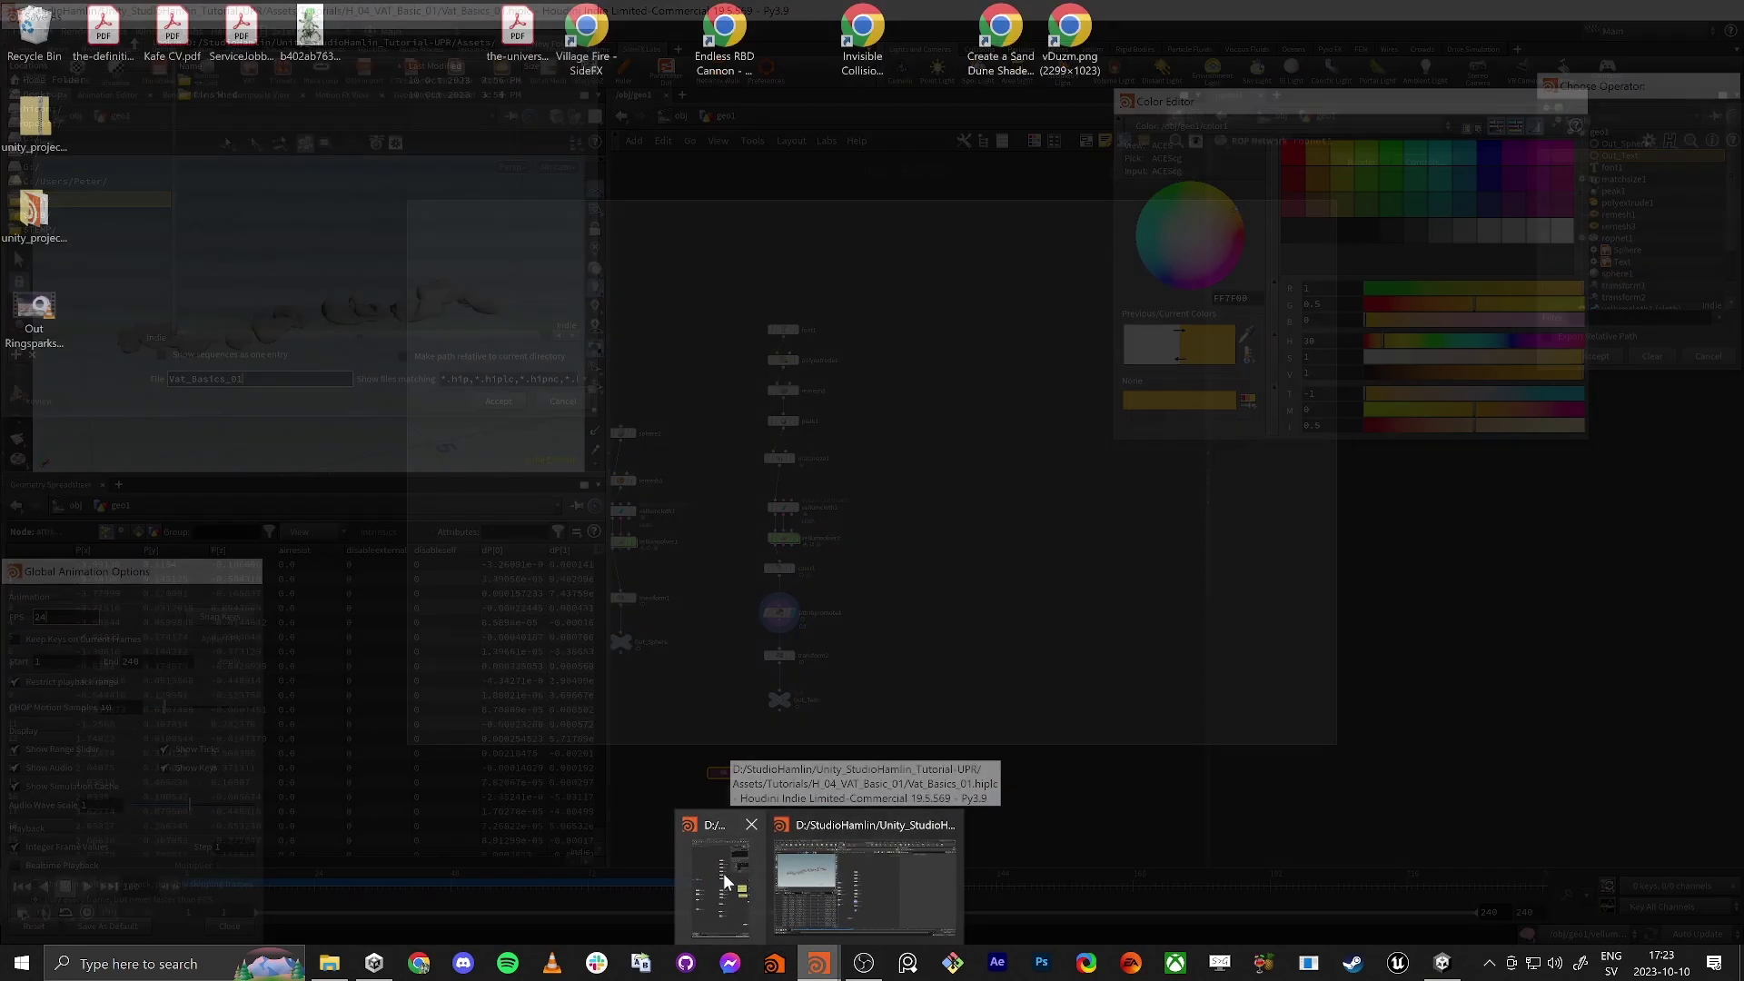
click(817, 885)
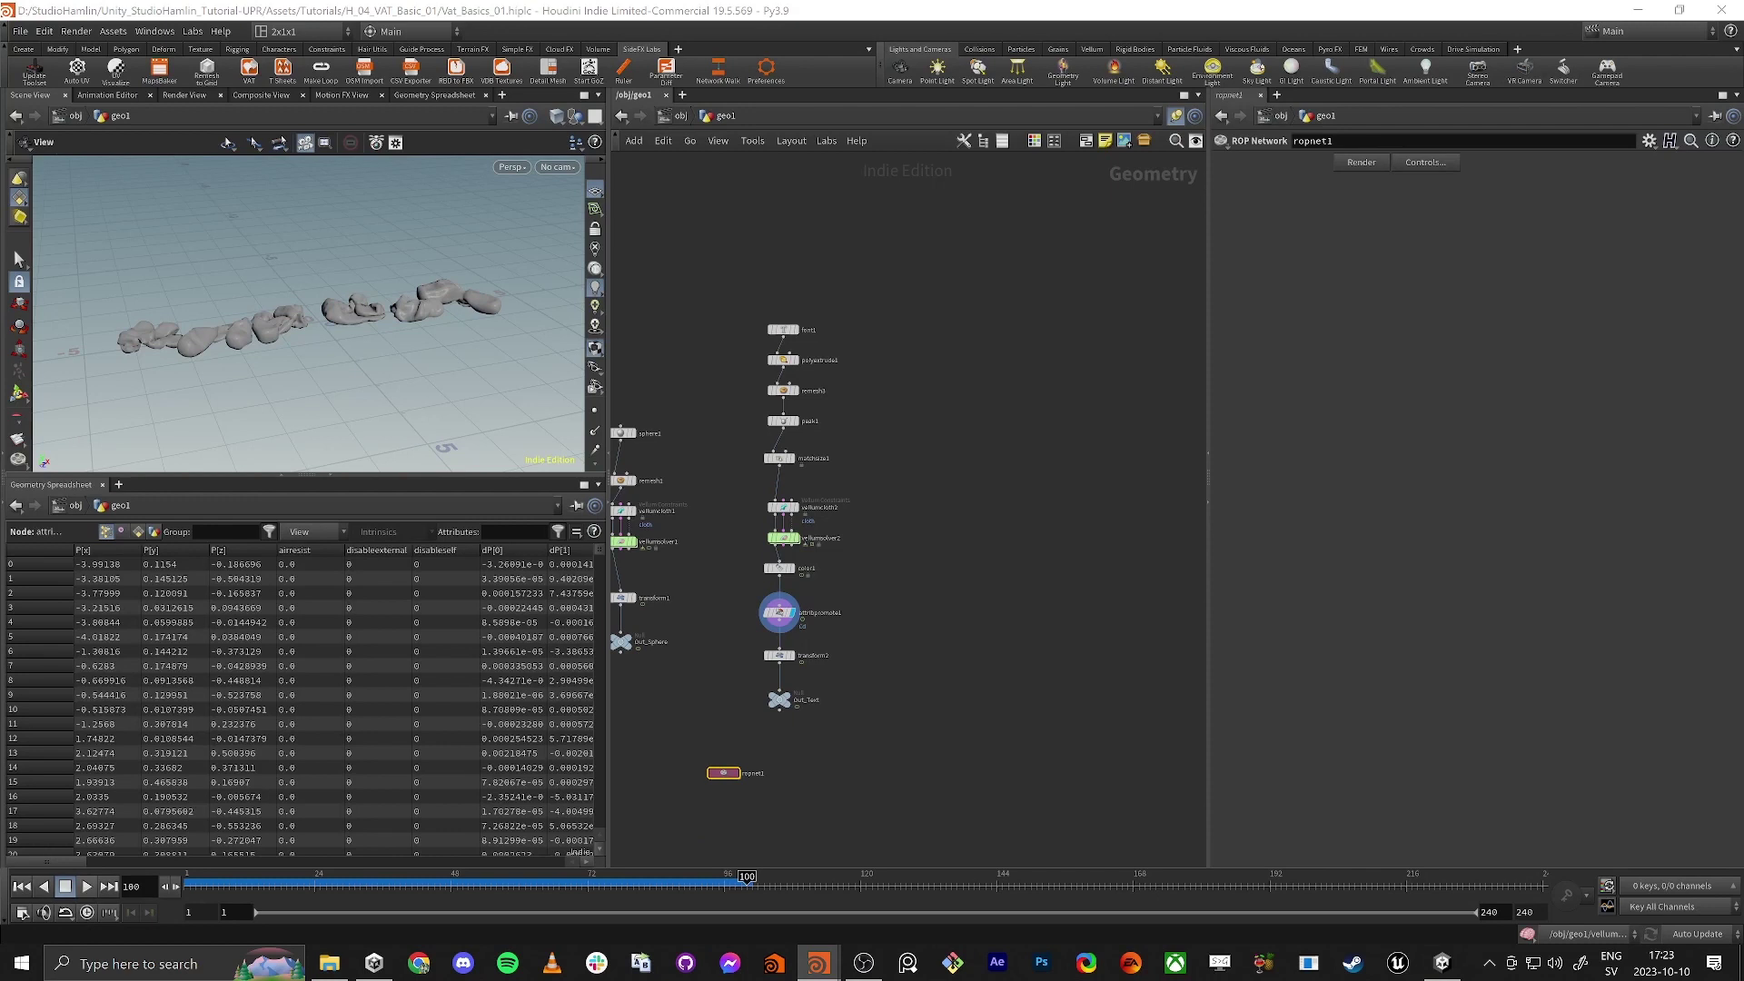
middle_drag(979, 424, 922, 502)
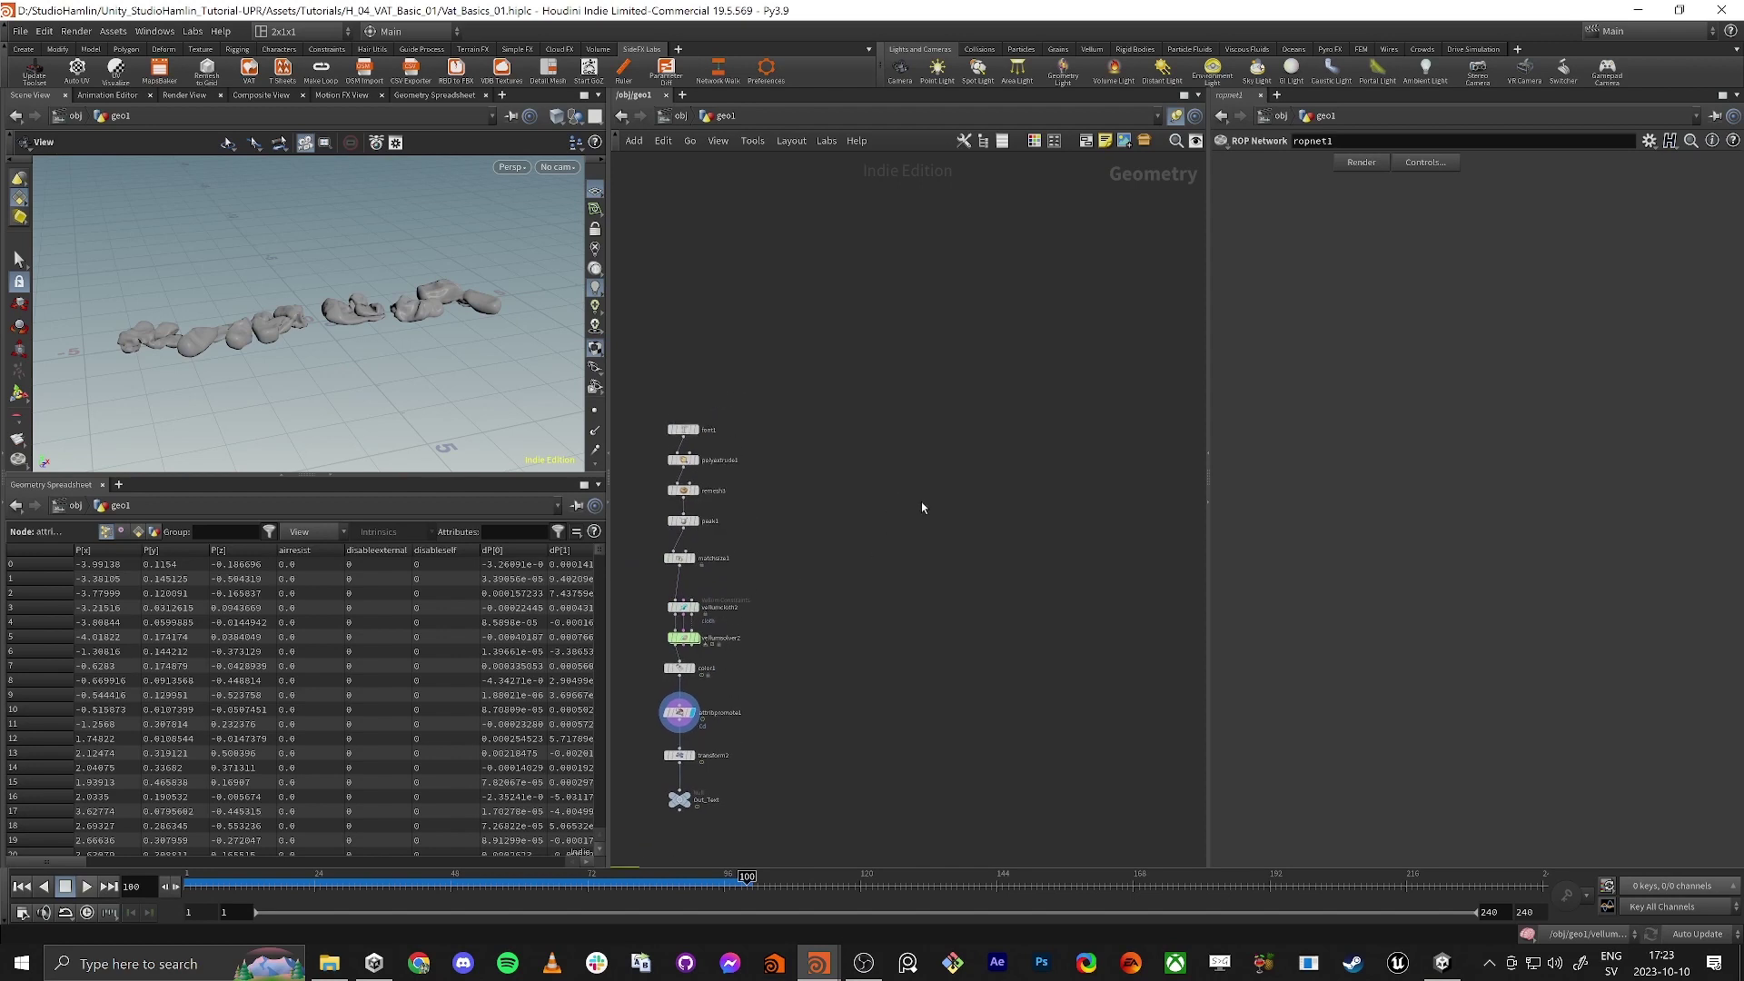
key(Tab)
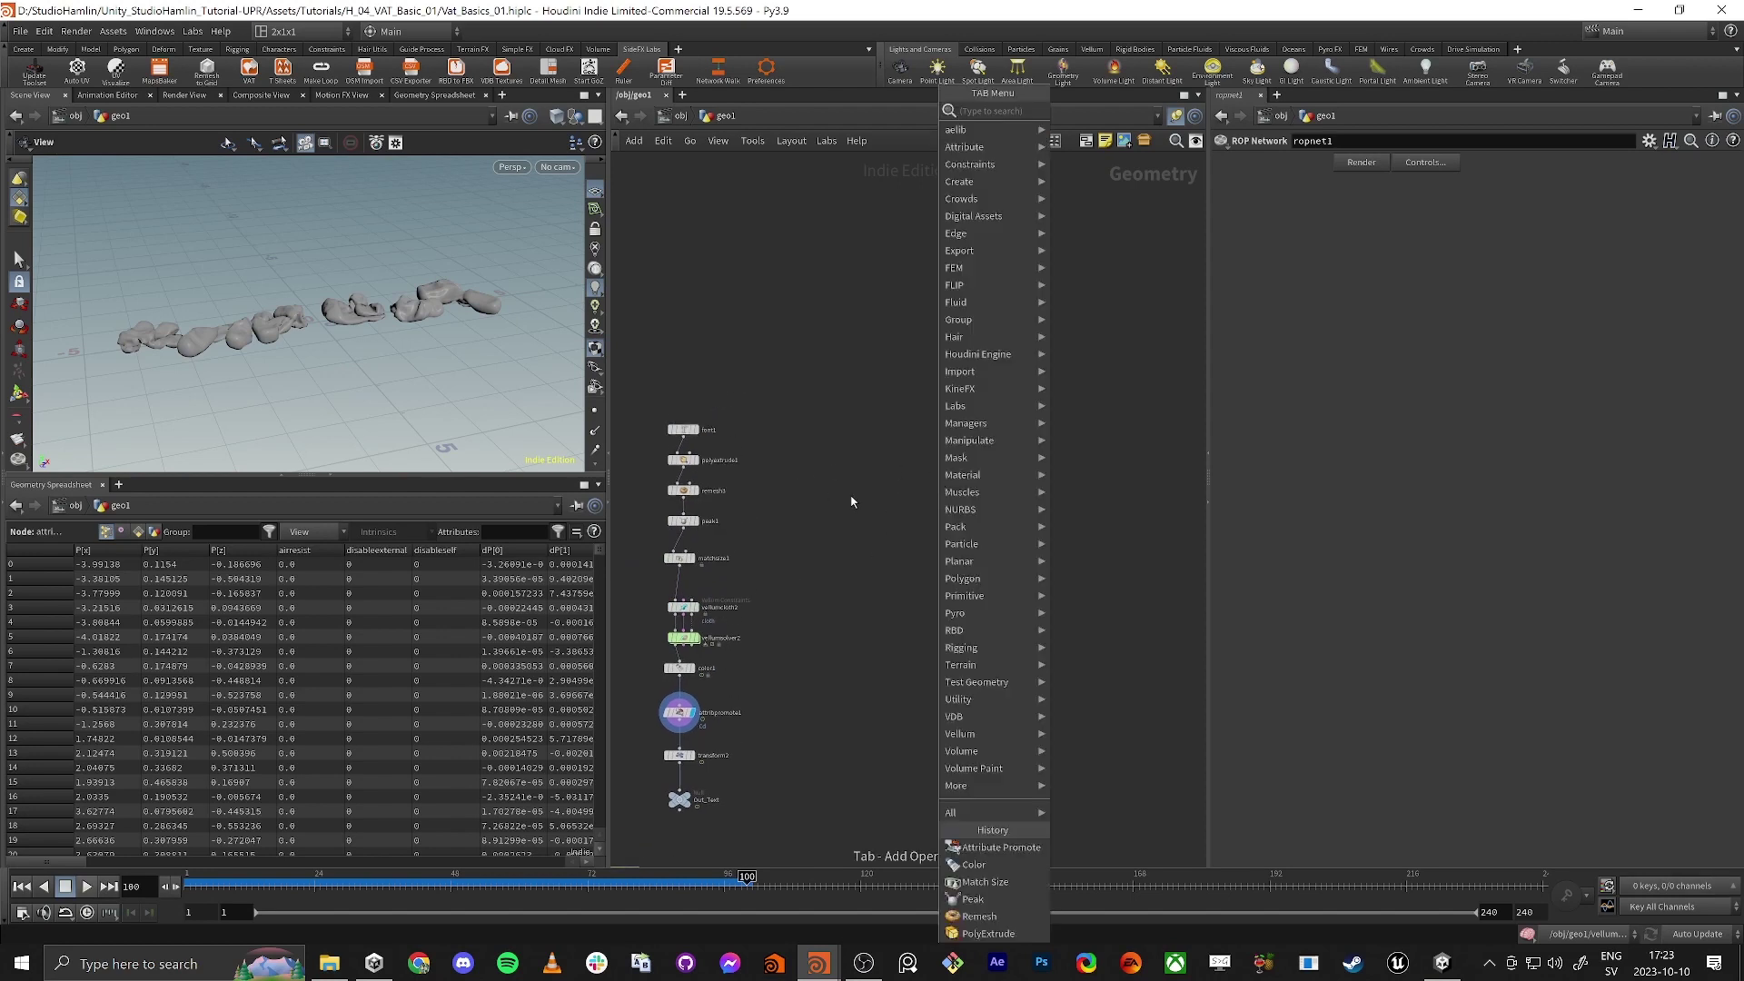
key(Escape)
middle_drag(878, 524, 1060, 504)
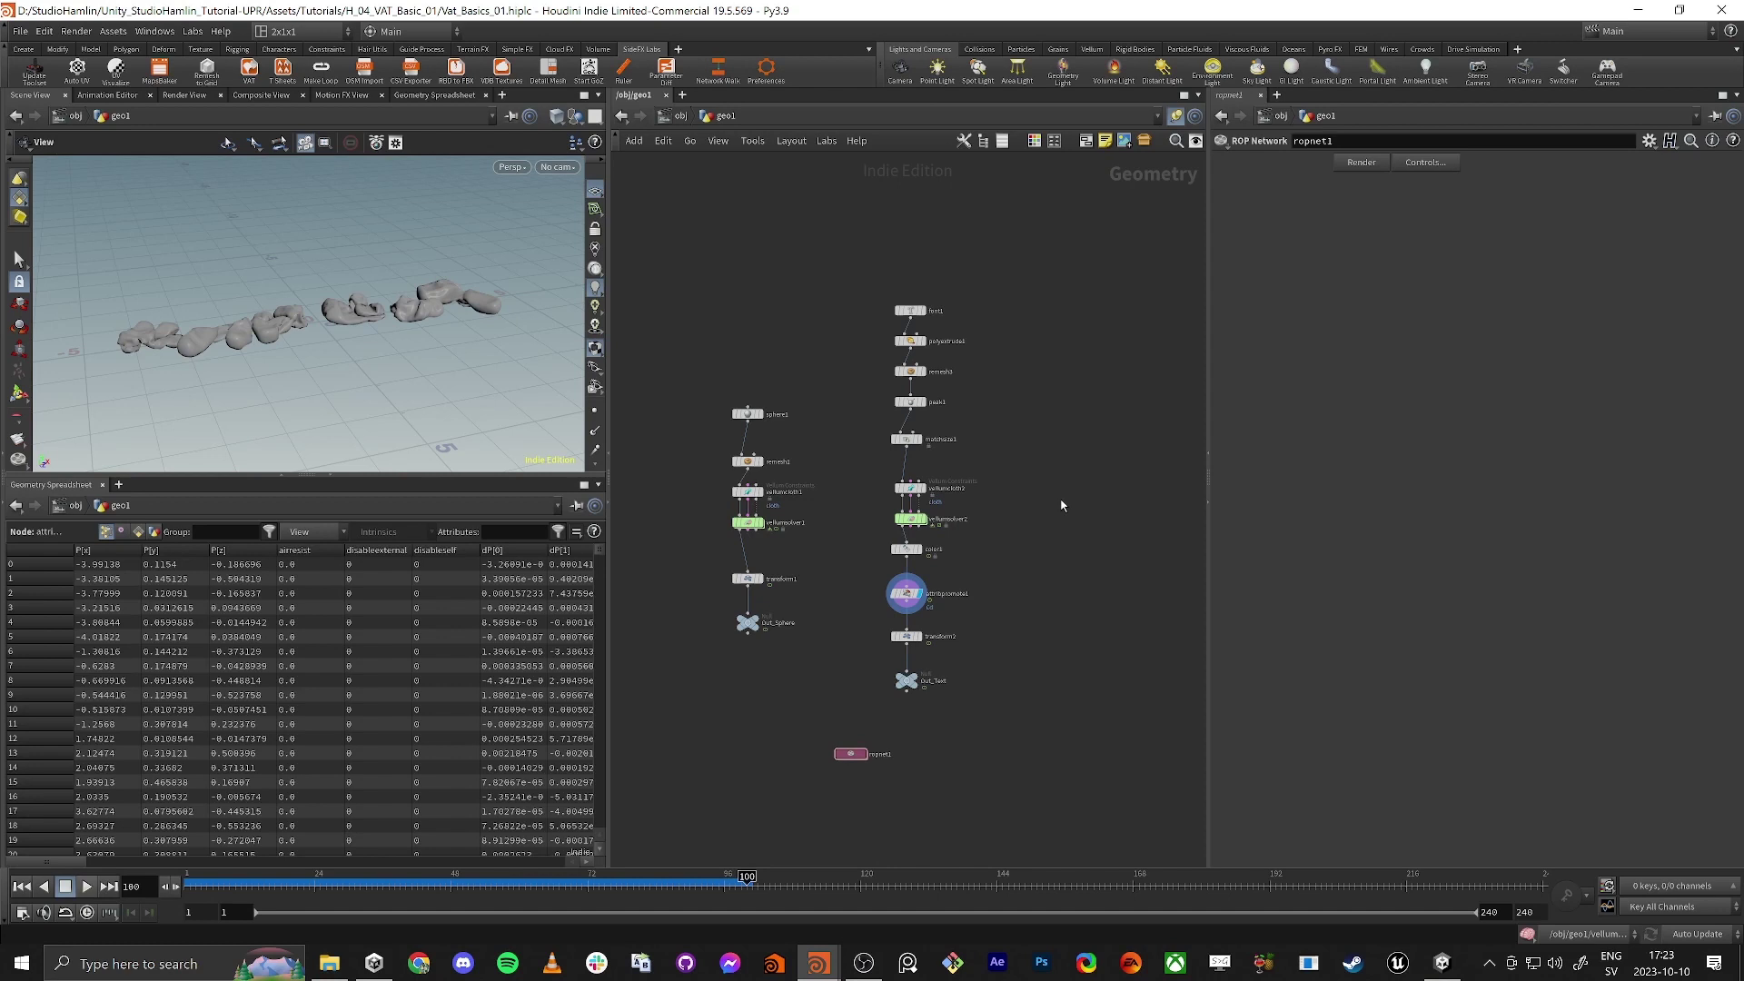
key(alt+Tab)
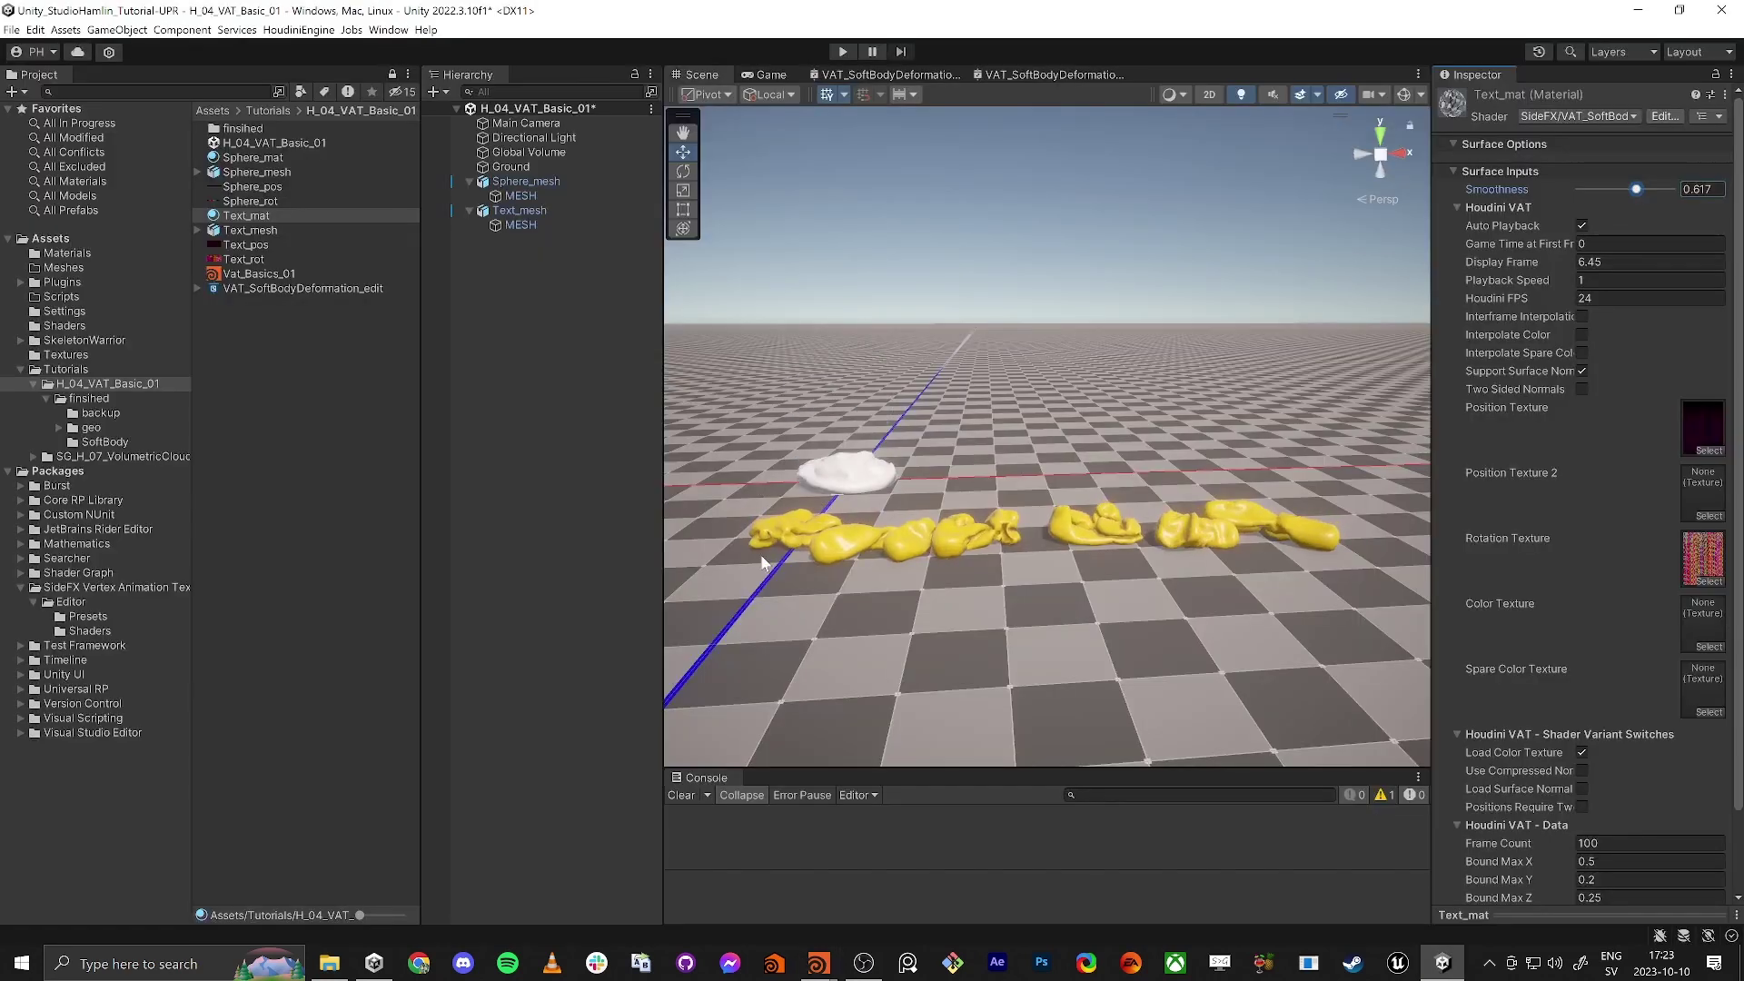